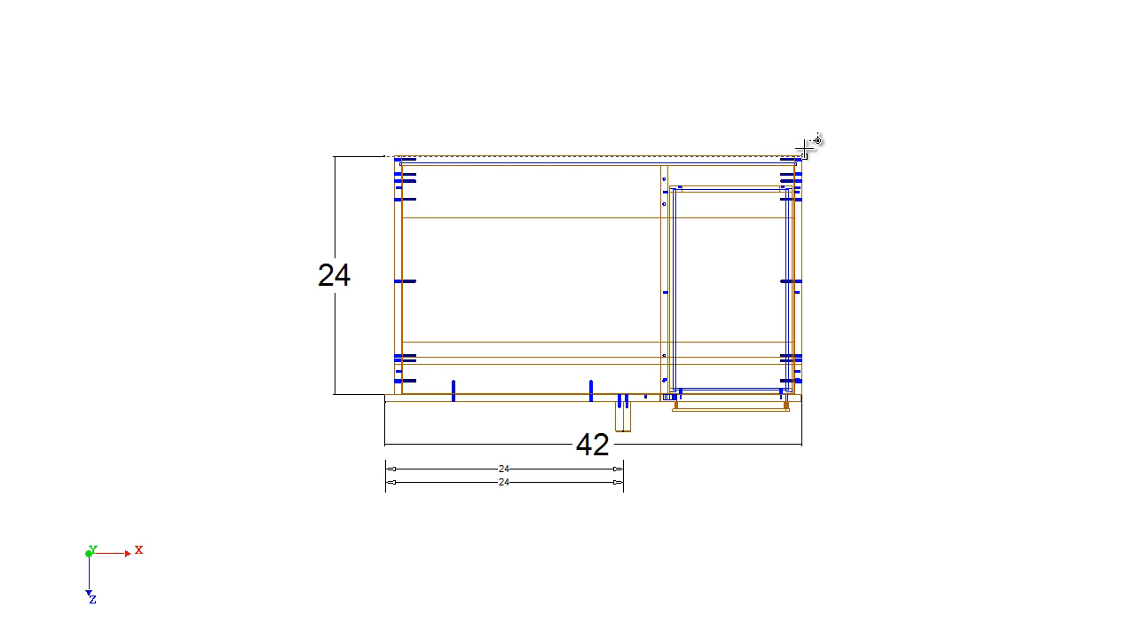
- Dimension the corner cabinet's overall depth from its back edge to the front end of the filler
{"action": "scroll", "coordinate": [721, 154], "scroll_direction": "up", "scroll_amount": 5}
{"action": "scroll", "coordinate": [240, 244], "scroll_direction": "down", "scroll_amount": 2}
{"action": "middle_click_drag", "start_coordinate": [235, 249], "coordinate": [586, 306]}
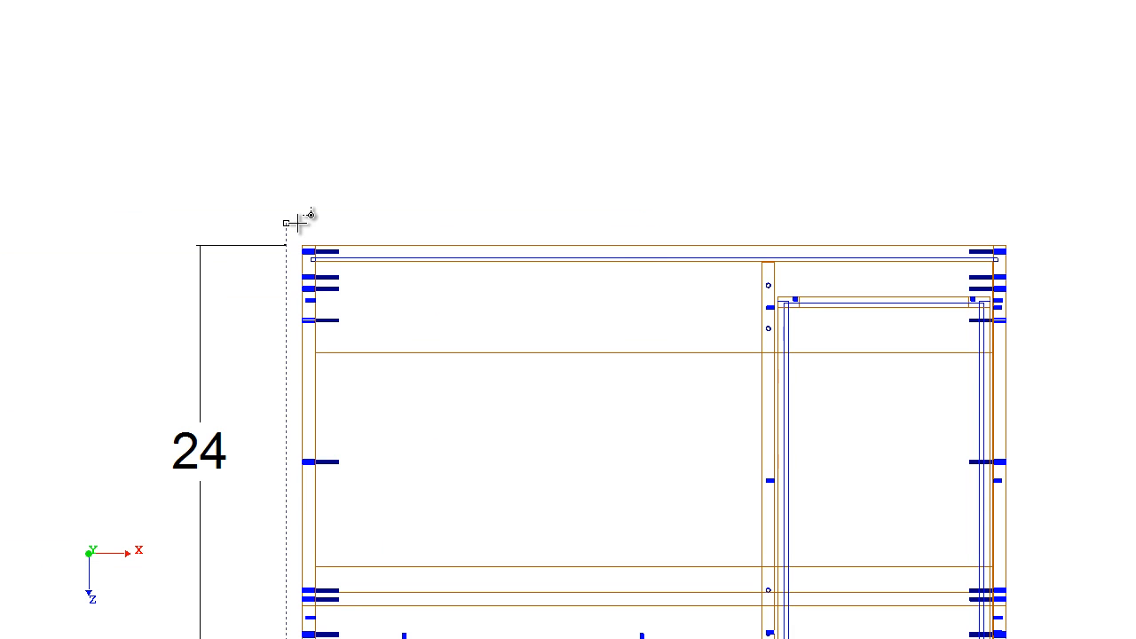
{"action": "left_click", "coordinate": [303, 245]}
{"action": "middle_click_drag", "start_coordinate": [699, 530], "coordinate": [572, 322]}
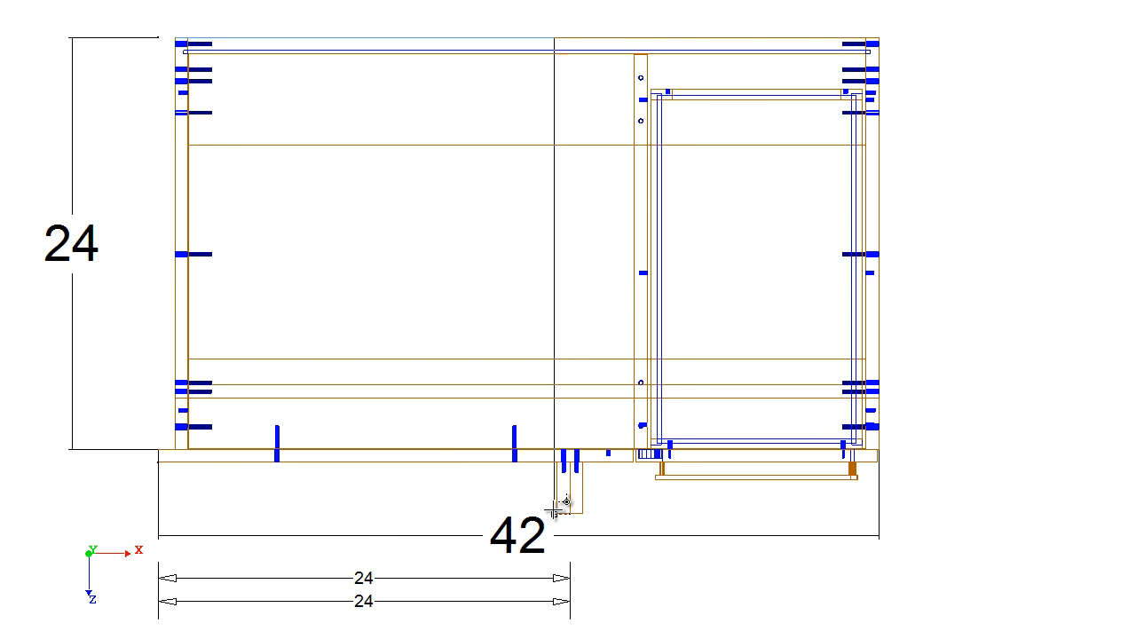
{"action": "left_click", "coordinate": [571, 513]}
{"action": "left_click", "coordinate": [16, 451]}
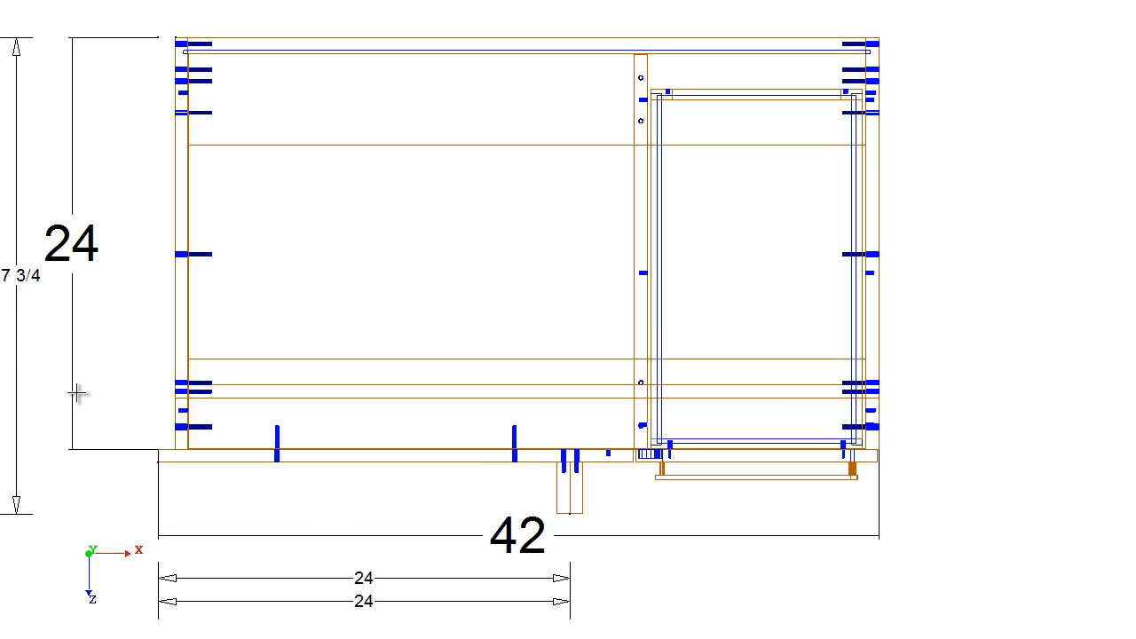
{"action": "middle_click", "coordinate": [86, 375]}
{"action": "middle_click", "coordinate": [874, 329]}
{"action": "scroll", "coordinate": [324, 160], "scroll_direction": "down", "scroll_amount": 1}
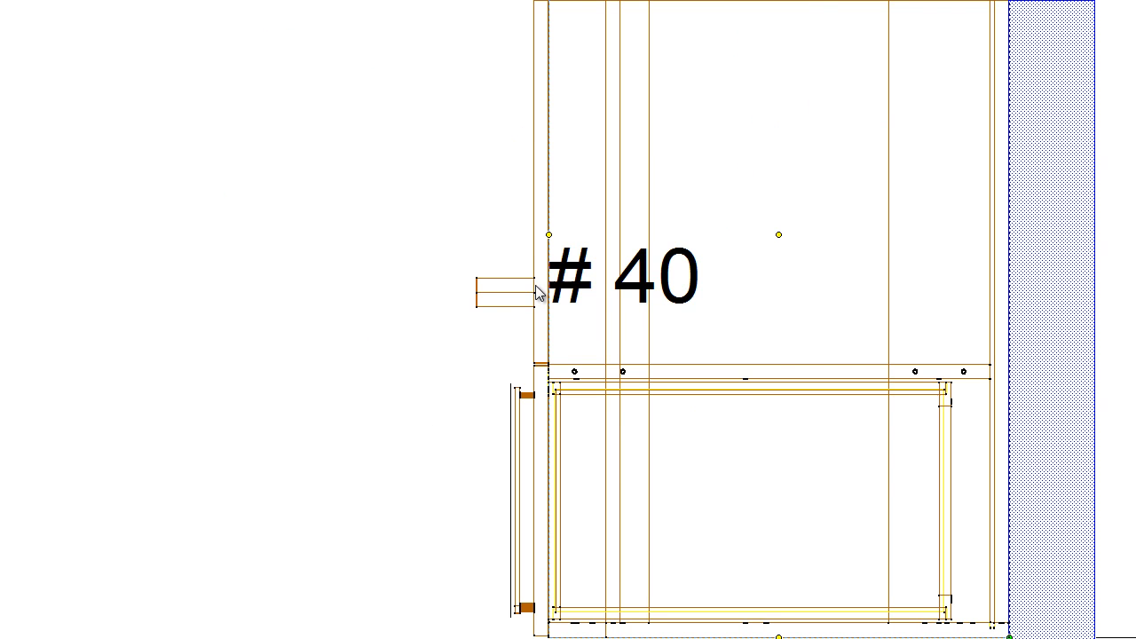
- Place a 25 1/2-inch-wide BAPPLIANCECASESTANDARDM cabinet against wall 2, directly beside cabinet #39 on the corner side
{"action": "left_click", "coordinate": [180, 262]}
{"action": "middle_click", "coordinate": [123, 238]}
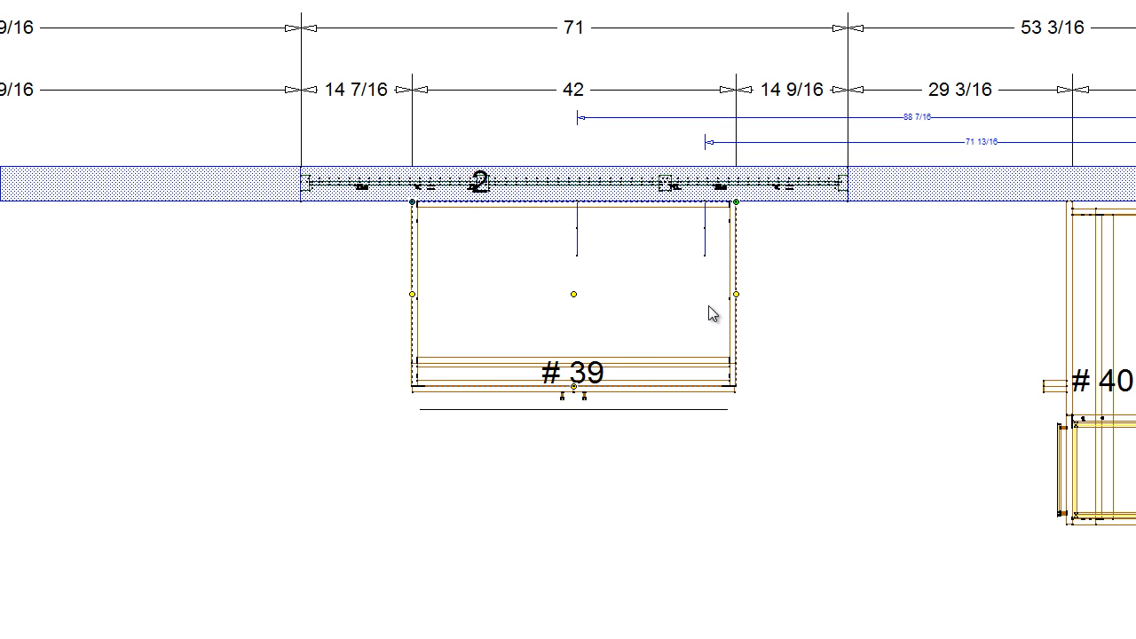
{"action": "scroll", "coordinate": [819, 363], "scroll_direction": "down", "scroll_amount": 3}
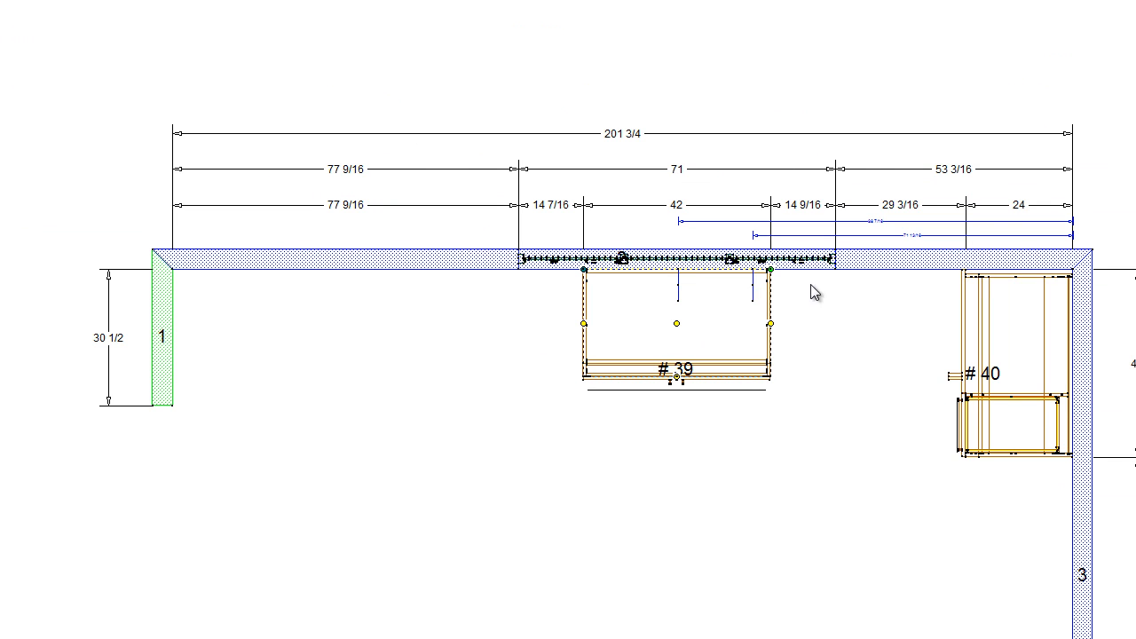
{"action": "left_click", "coordinate": [345, 325]}
{"action": "left_click", "coordinate": [769, 368]}
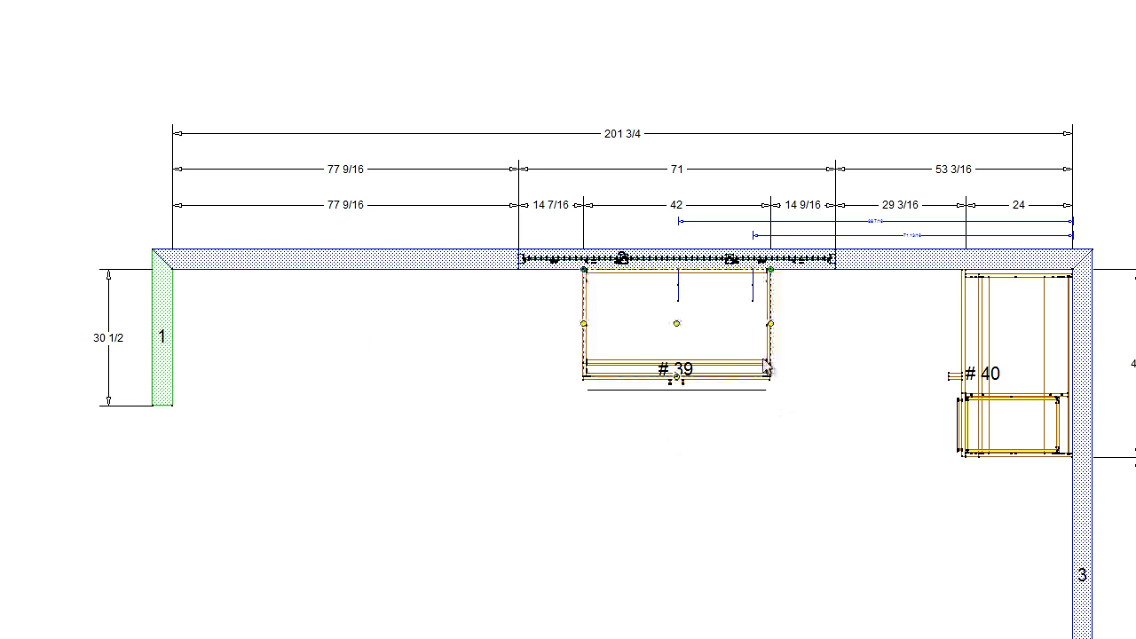
{"action": "left_click", "coordinate": [77, 112]}
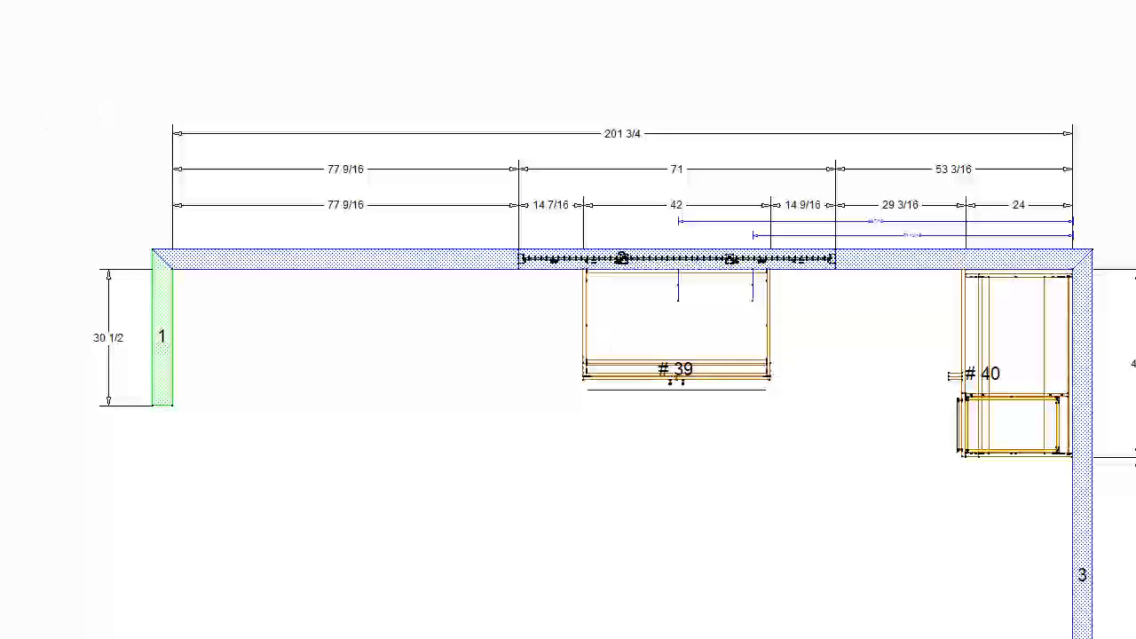
{"action": "left_click", "coordinate": [1, 377]}
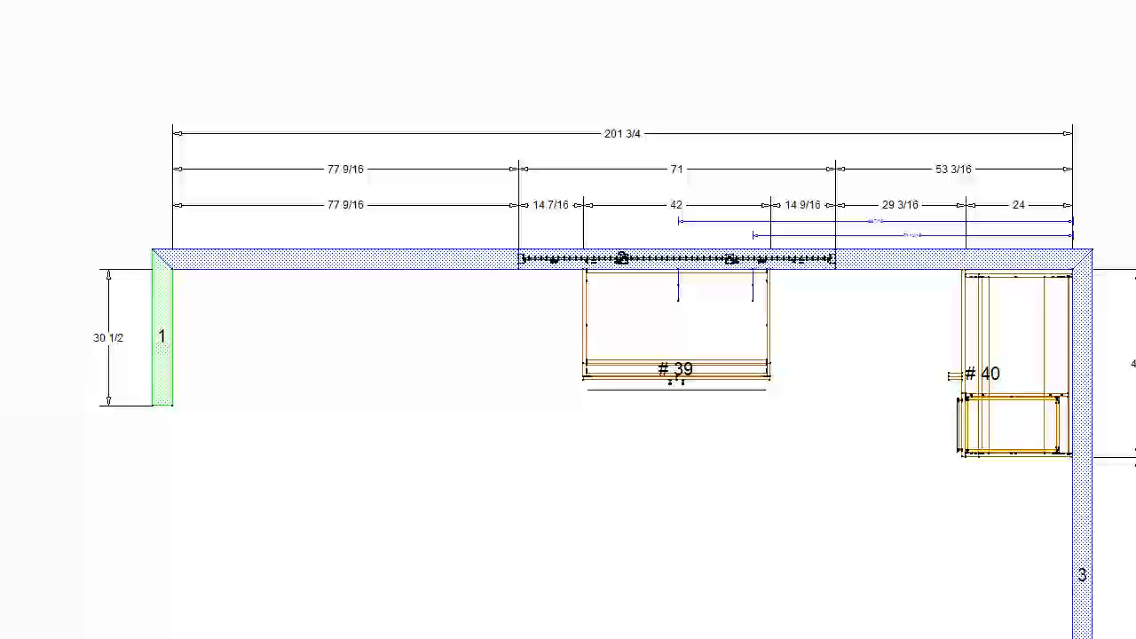
{"action": "left_click", "coordinate": [818, 348]}
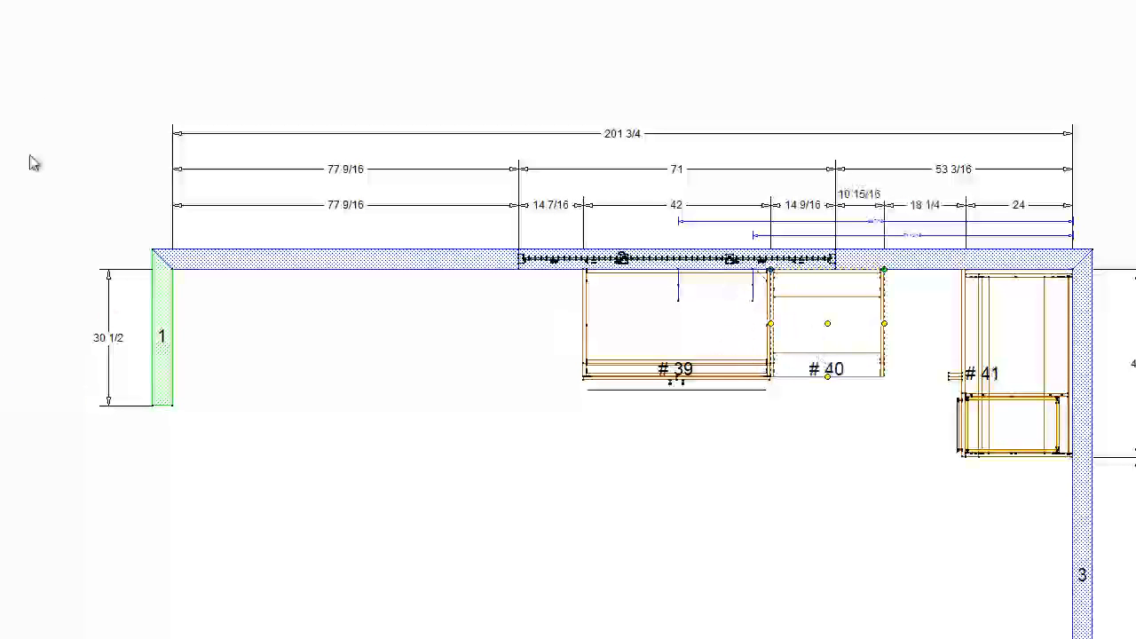
- Open appliance cabinet #40 to examine its plan and front elevation, and return to the room plan
{"action": "double_click", "coordinate": [847, 360]}
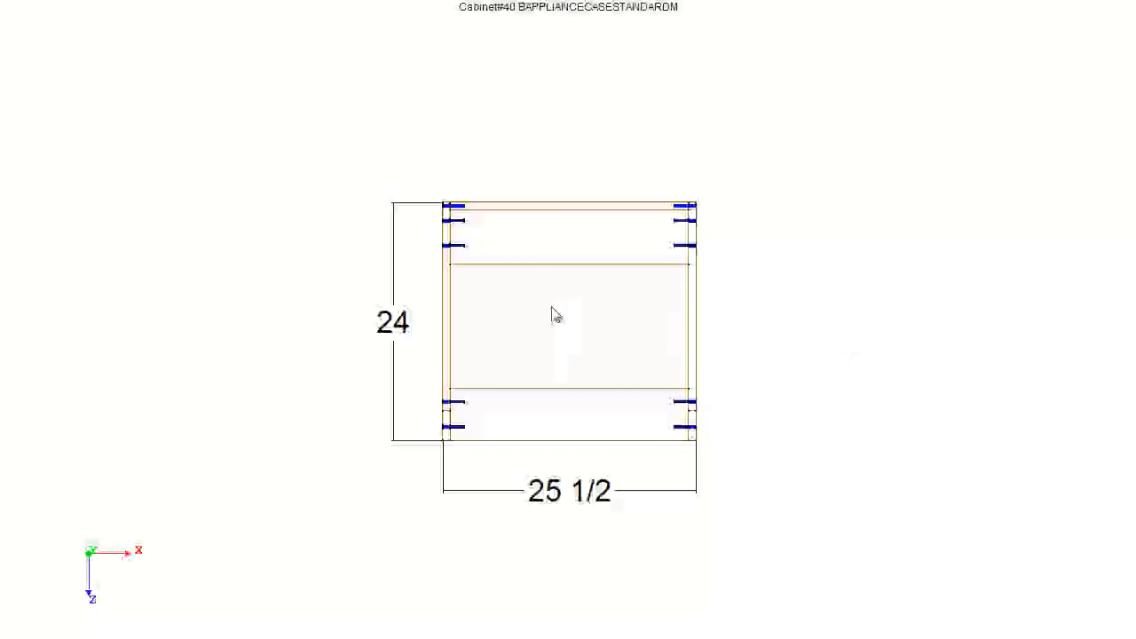
{"action": "left_click", "coordinate": [80, 1]}
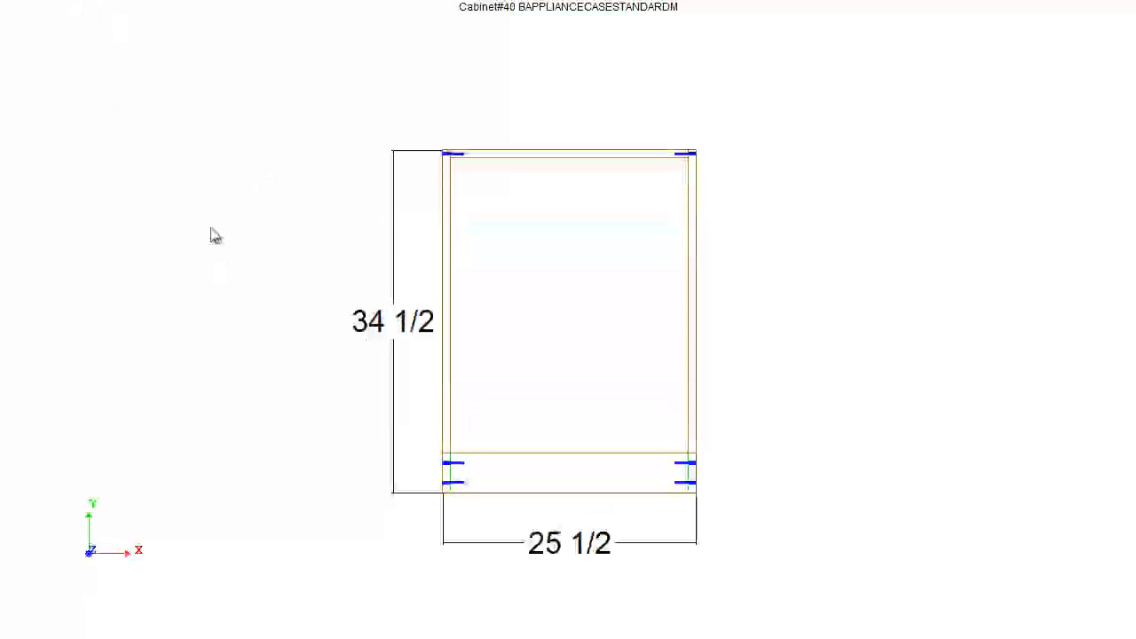
{"action": "left_click", "coordinate": [191, 2]}
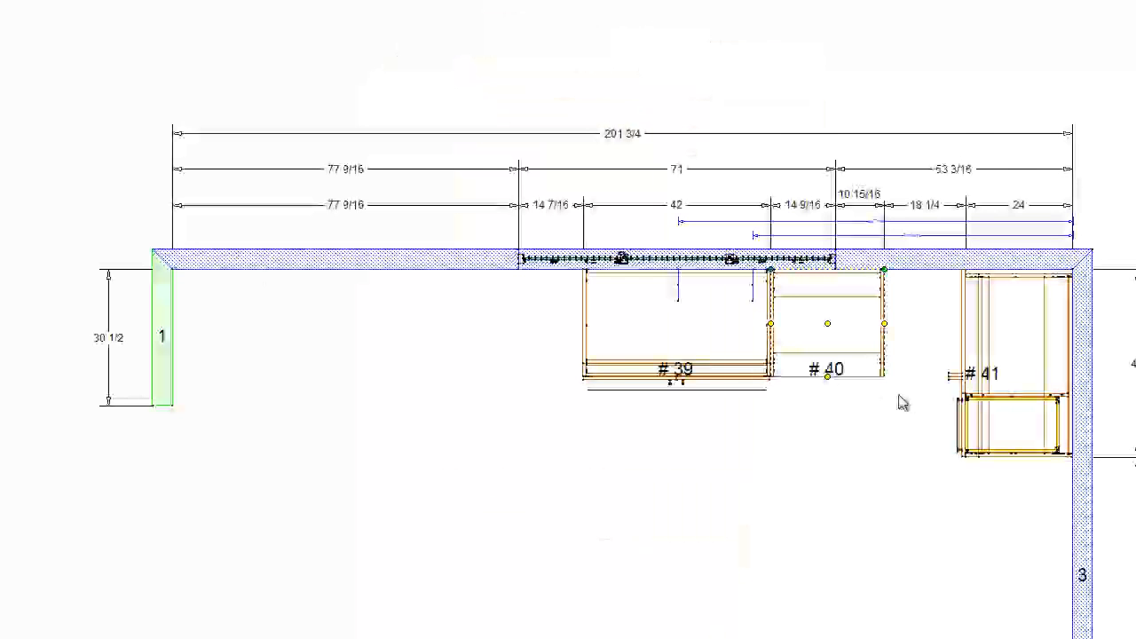
- Place a drawer base cabinet on wall 2, filling the gap between the appliance cabinet and the corner cabinet
{"action": "scroll", "coordinate": [895, 387], "scroll_direction": "up", "scroll_amount": 4}
{"action": "middle_click_drag", "start_coordinate": [699, 419], "coordinate": [702, 392]}
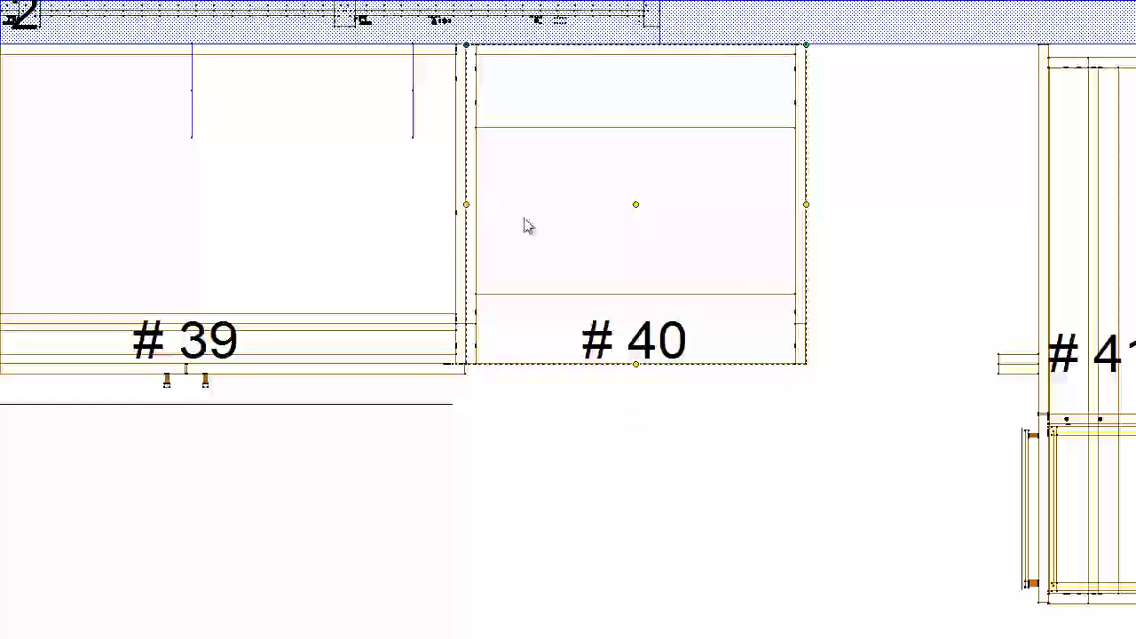
{"action": "scroll", "coordinate": [527, 226], "scroll_direction": "down", "scroll_amount": 2}
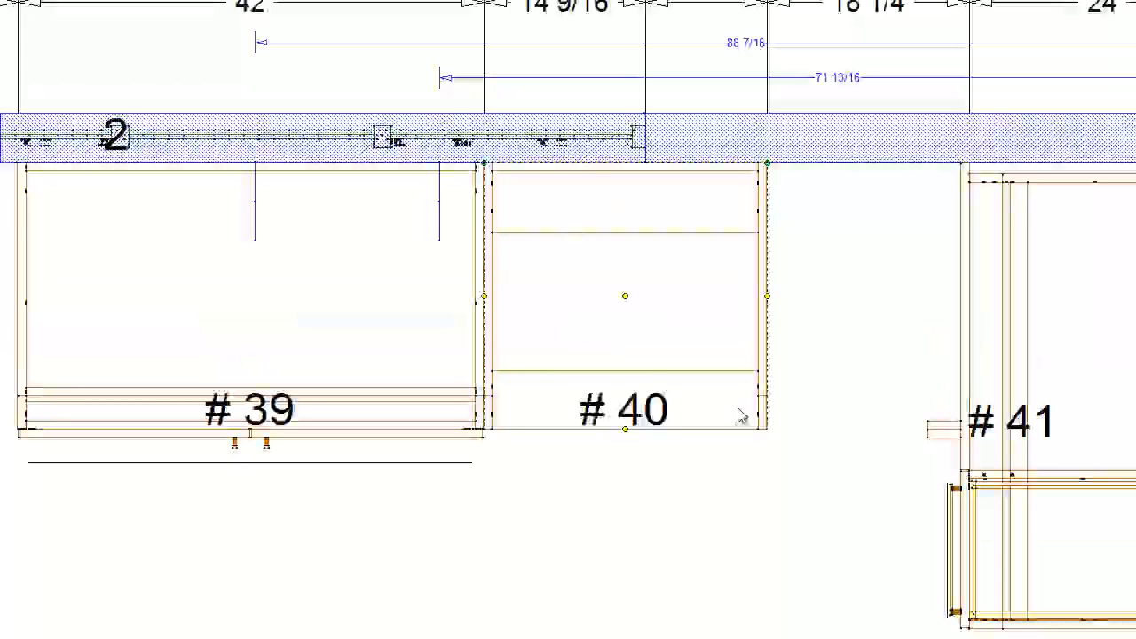
{"action": "left_click", "coordinate": [721, 450]}
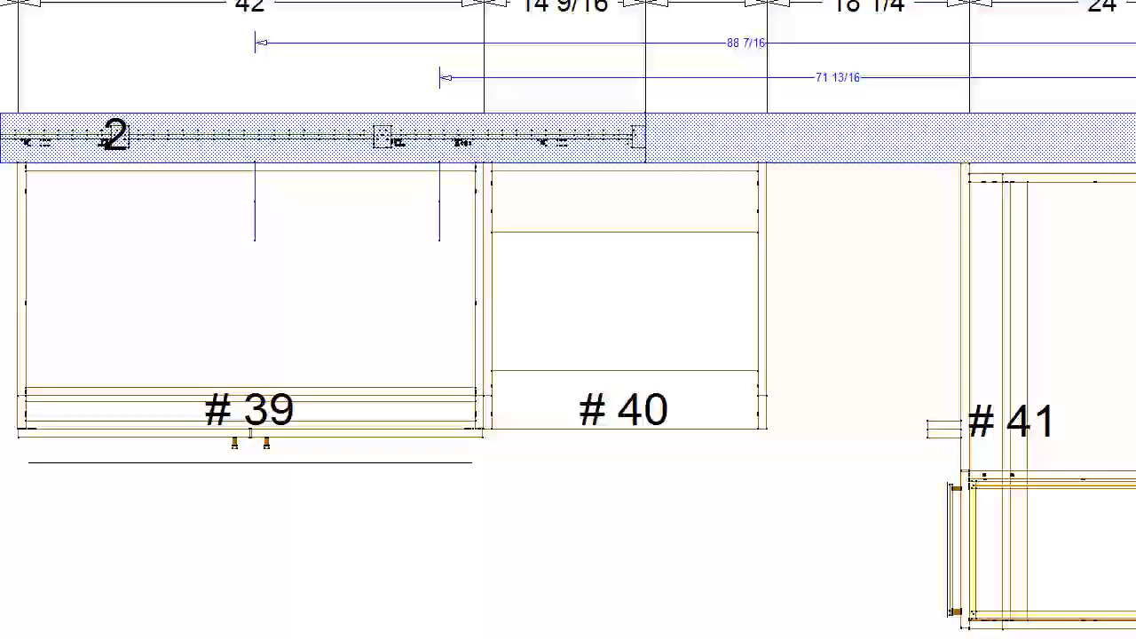
{"action": "left_click", "coordinate": [837, 325]}
- Narrow drawer cabinet #41 from its right side and adjust its width with the Right stretch option, leaving 3 3/4 inches before the corner cabinet
{"action": "left_click", "coordinate": [667, 369]}
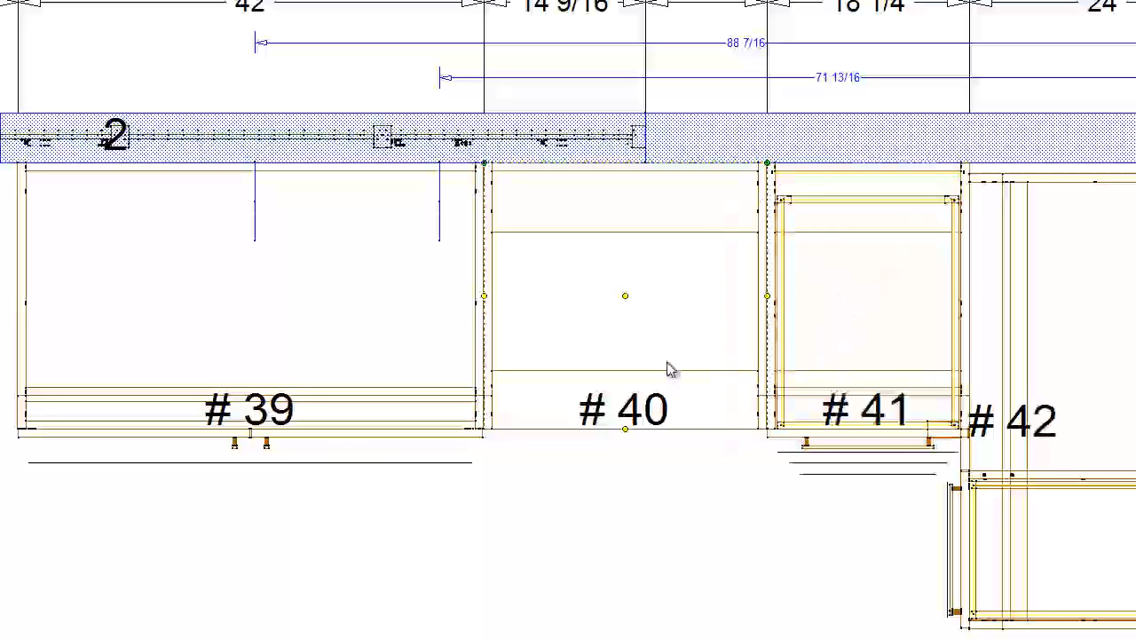
{"action": "left_click", "coordinate": [858, 383]}
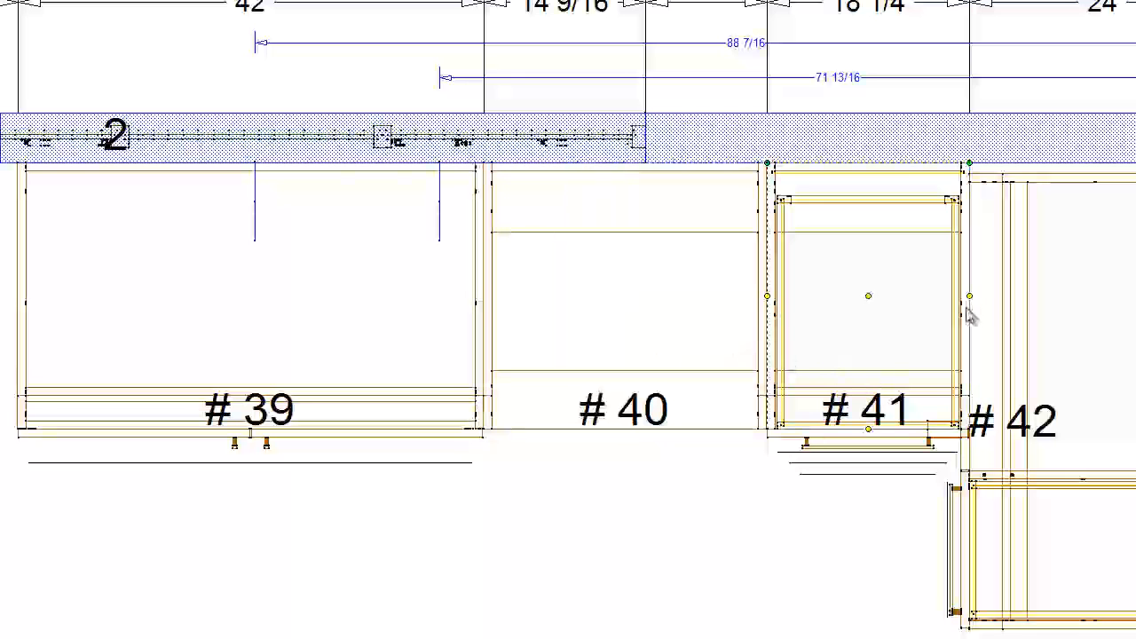
{"action": "left_click_drag", "start_coordinate": [971, 304], "coordinate": [918, 309]}
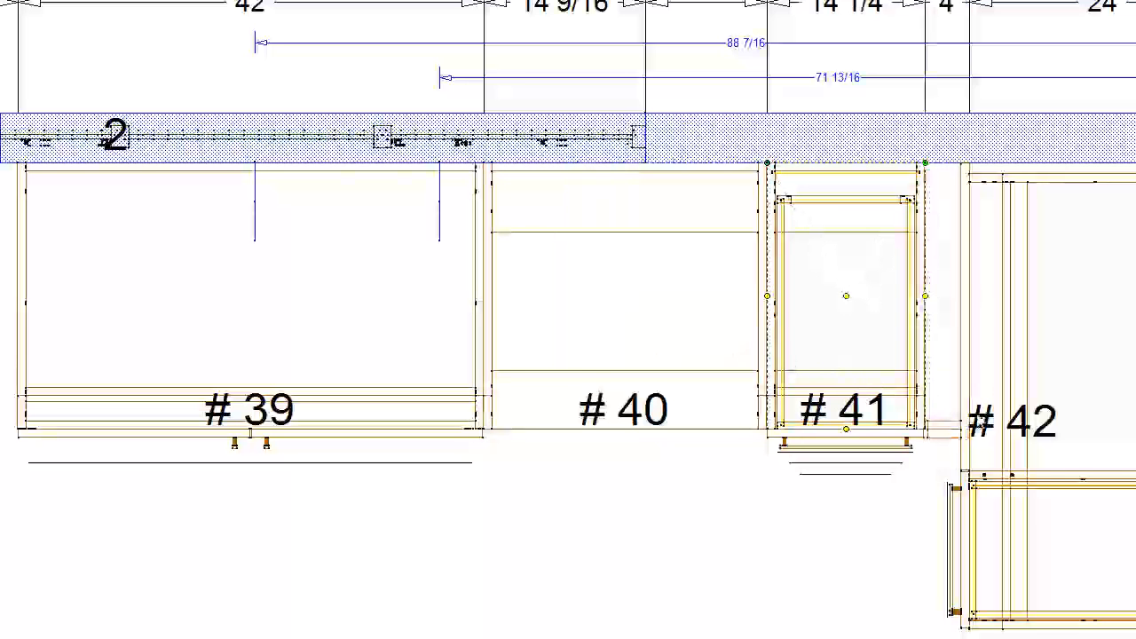
{"action": "scroll", "coordinate": [922, 399], "scroll_direction": "up", "scroll_amount": 2}
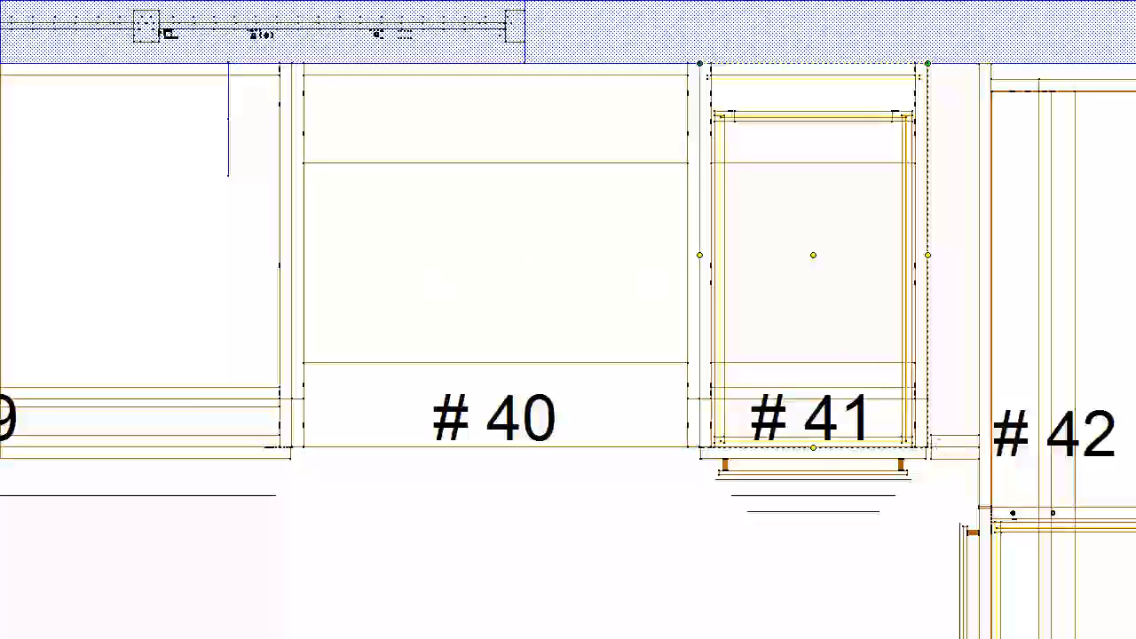
{"action": "key", "text": "Return"}
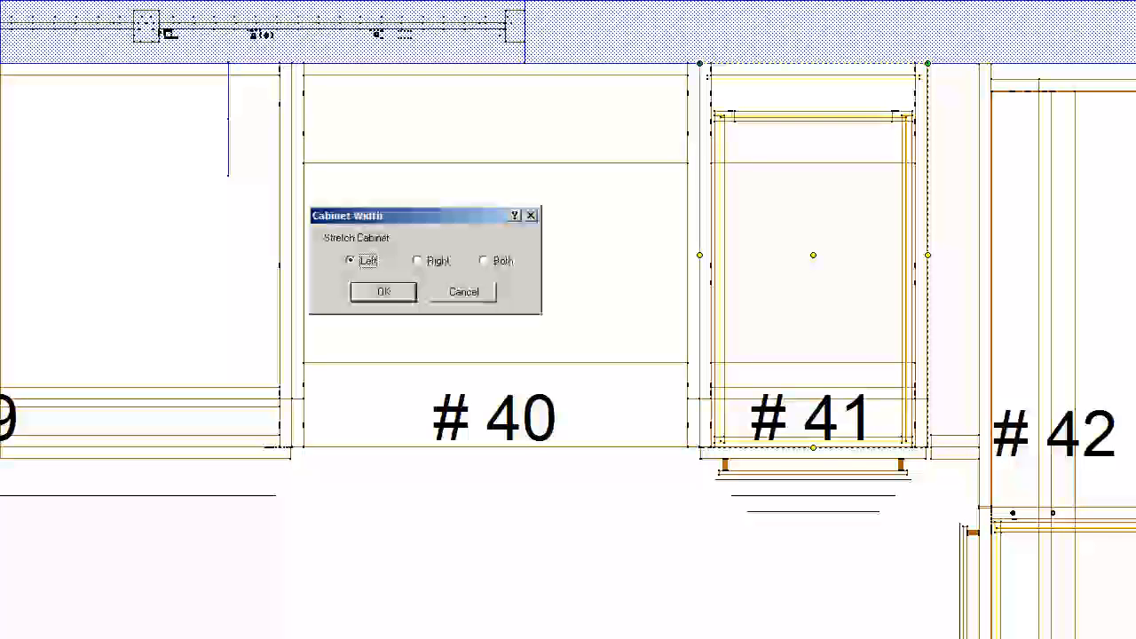
{"action": "left_click", "coordinate": [419, 260]}
{"action": "left_click", "coordinate": [404, 296]}
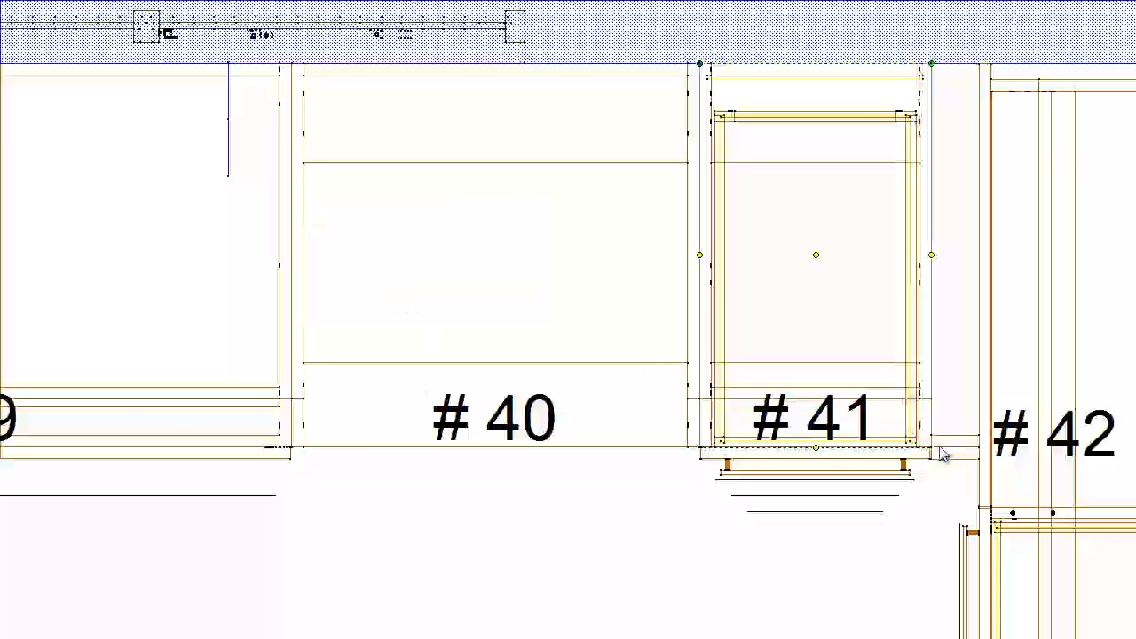
- Examine how the fillers of the drawer cabinet and corner cabinet meet, in plan and in the rendered 3D view
{"action": "scroll", "coordinate": [941, 455], "scroll_direction": "up", "scroll_amount": 6}
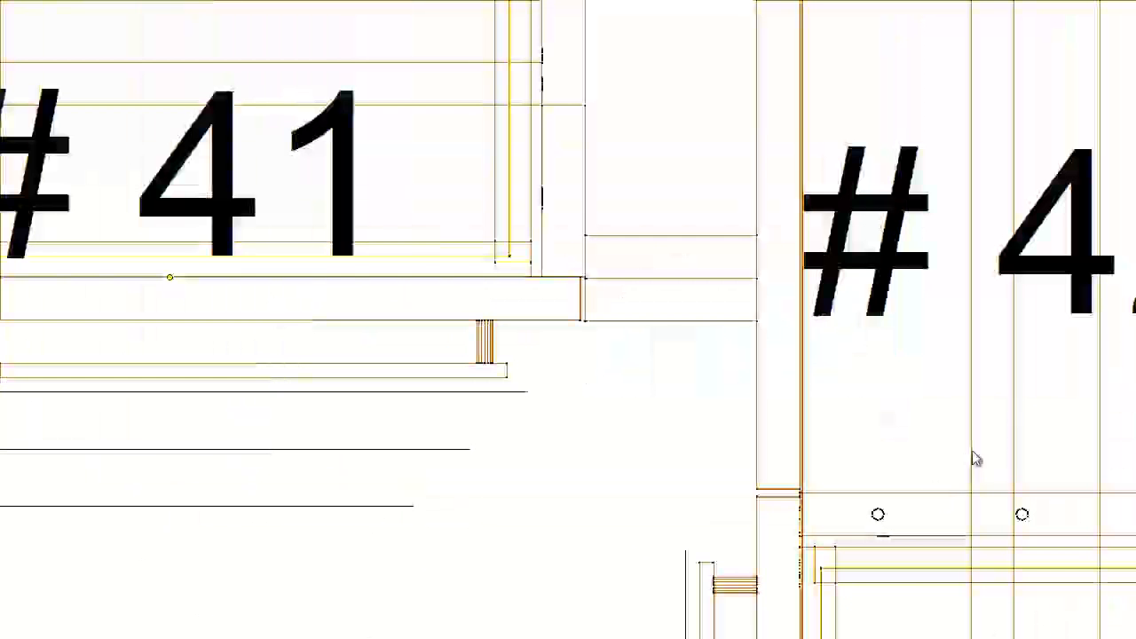
{"action": "scroll", "coordinate": [646, 300], "scroll_direction": "up", "scroll_amount": 2}
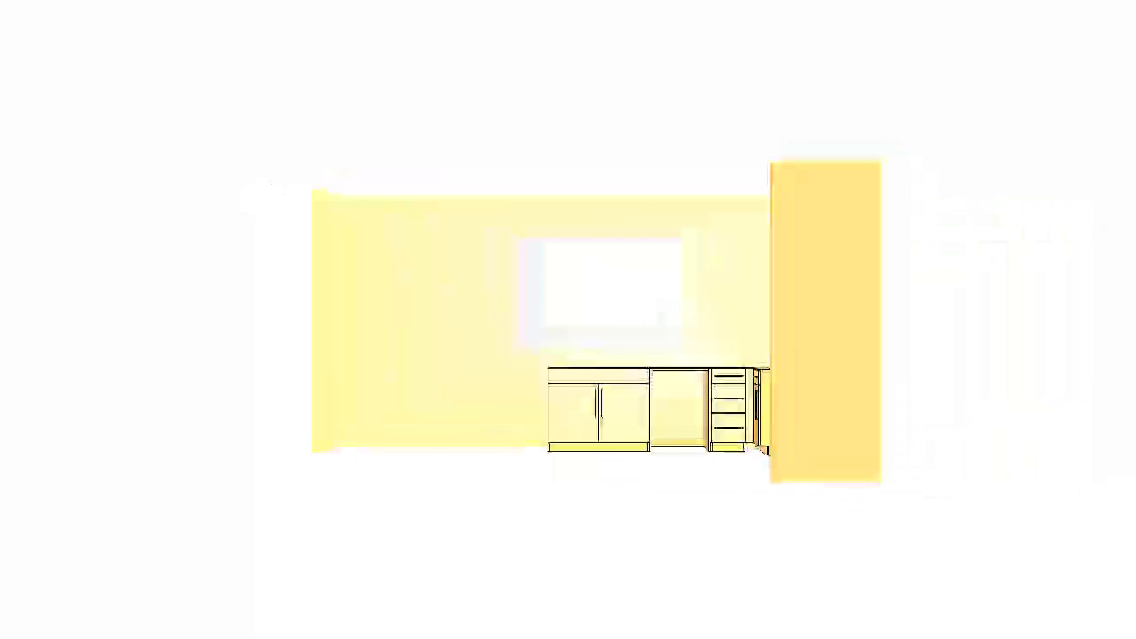
{"action": "scroll", "coordinate": [605, 320], "scroll_direction": "up", "scroll_amount": 3}
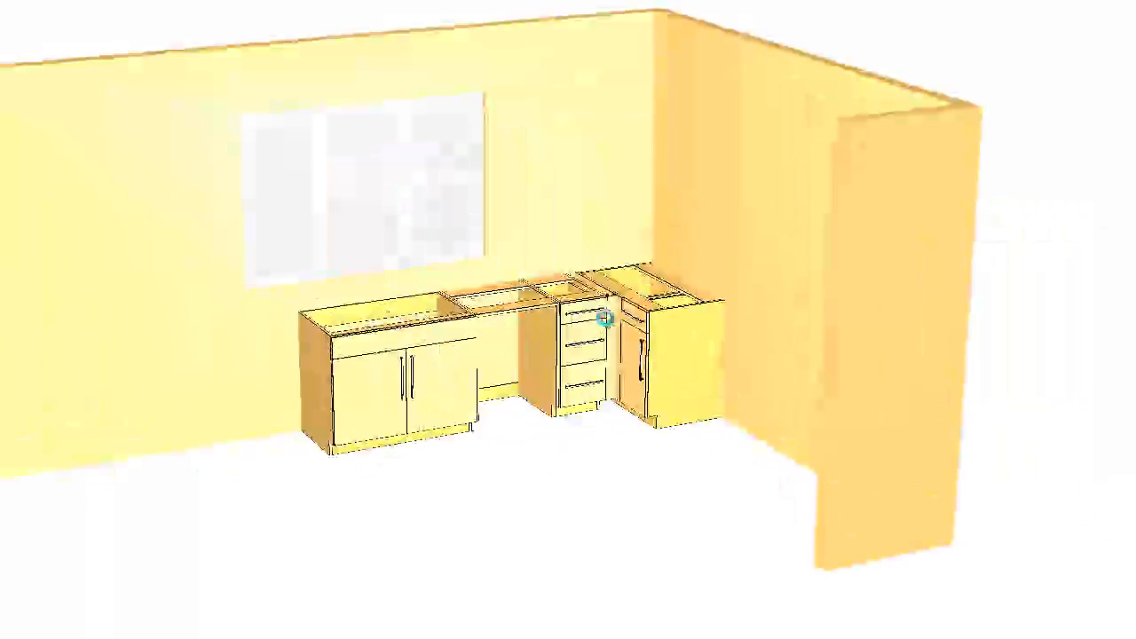
{"action": "scroll", "coordinate": [605, 319], "scroll_direction": "up", "scroll_amount": 5}
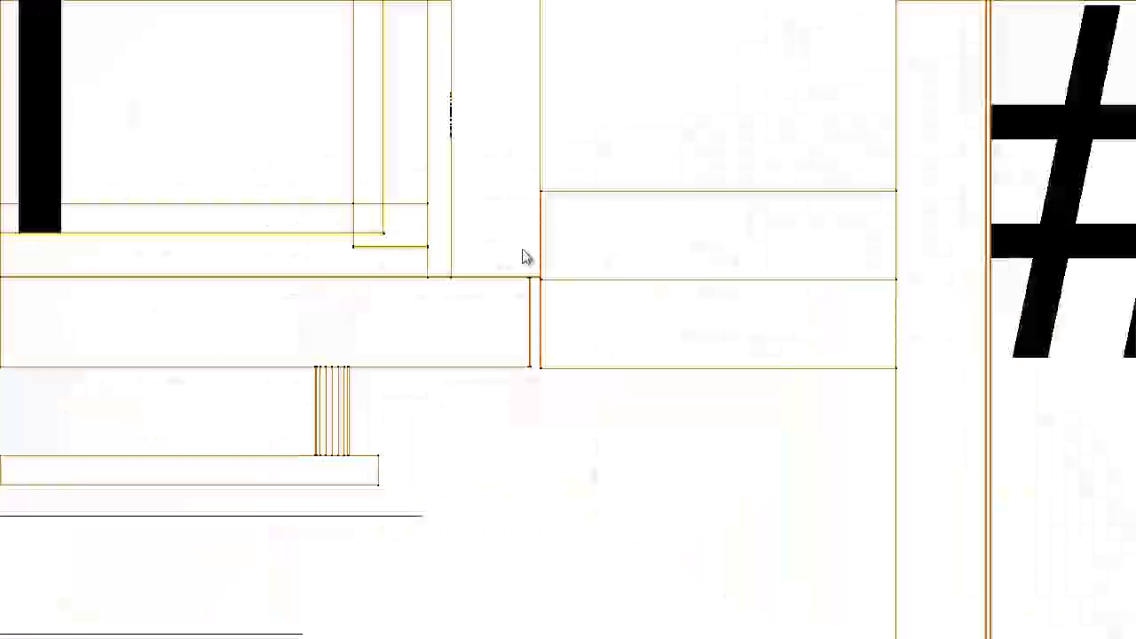
{"action": "scroll", "coordinate": [520, 254], "scroll_direction": "down", "scroll_amount": 5}
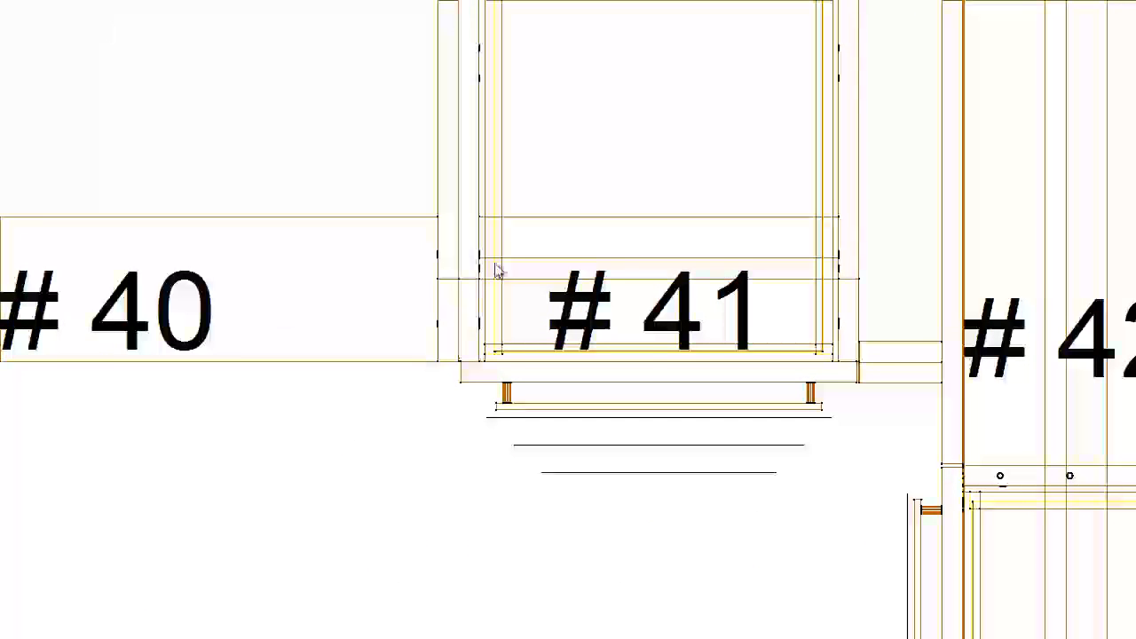
- Delete the appliance cabinet beside #39 and widen the drawer cabinet to 16 inches by stretching it to the left
{"action": "left_click", "coordinate": [631, 240]}
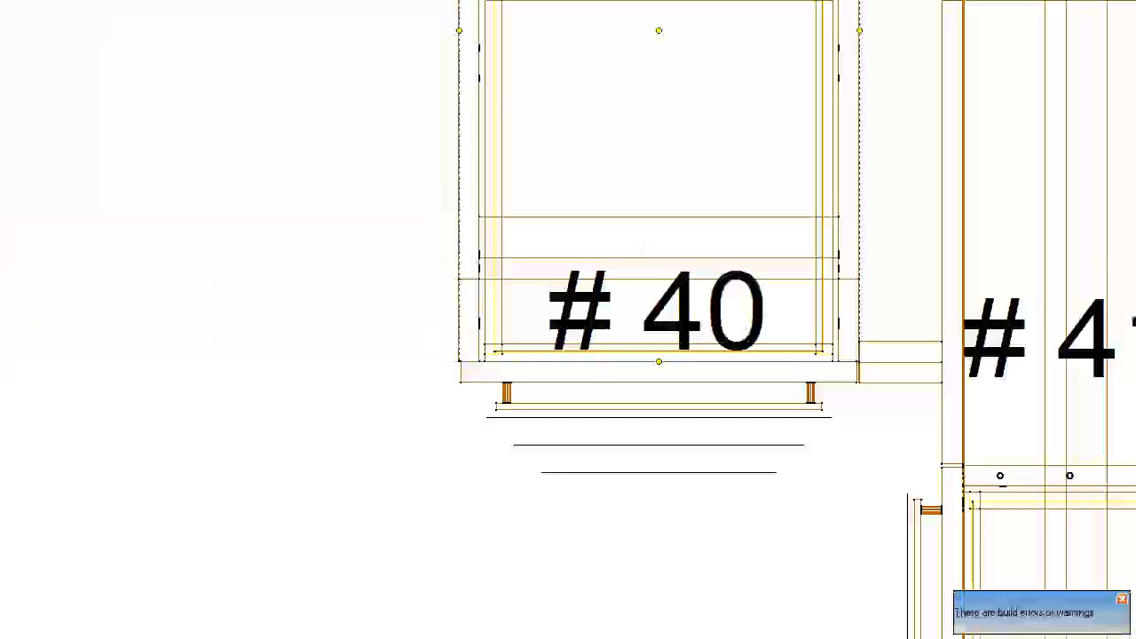
{"action": "key", "text": "Return"}
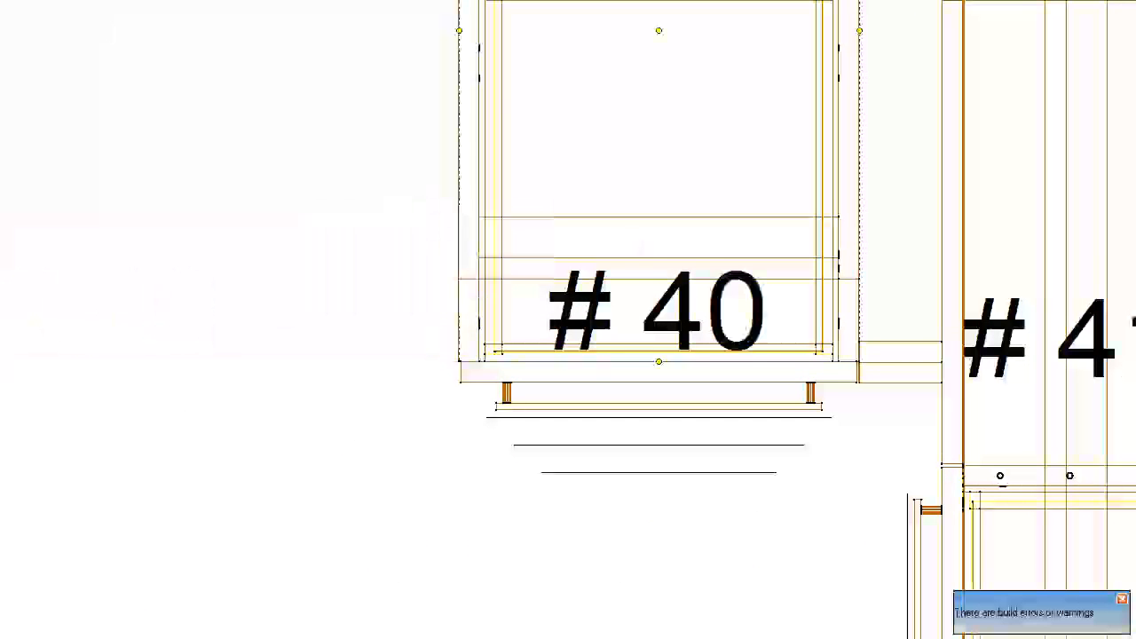
{"action": "key", "text": "Return"}
{"action": "scroll", "coordinate": [198, 203], "scroll_direction": "down", "scroll_amount": 3}
{"action": "middle_click_drag", "start_coordinate": [197, 202], "coordinate": [504, 235]}
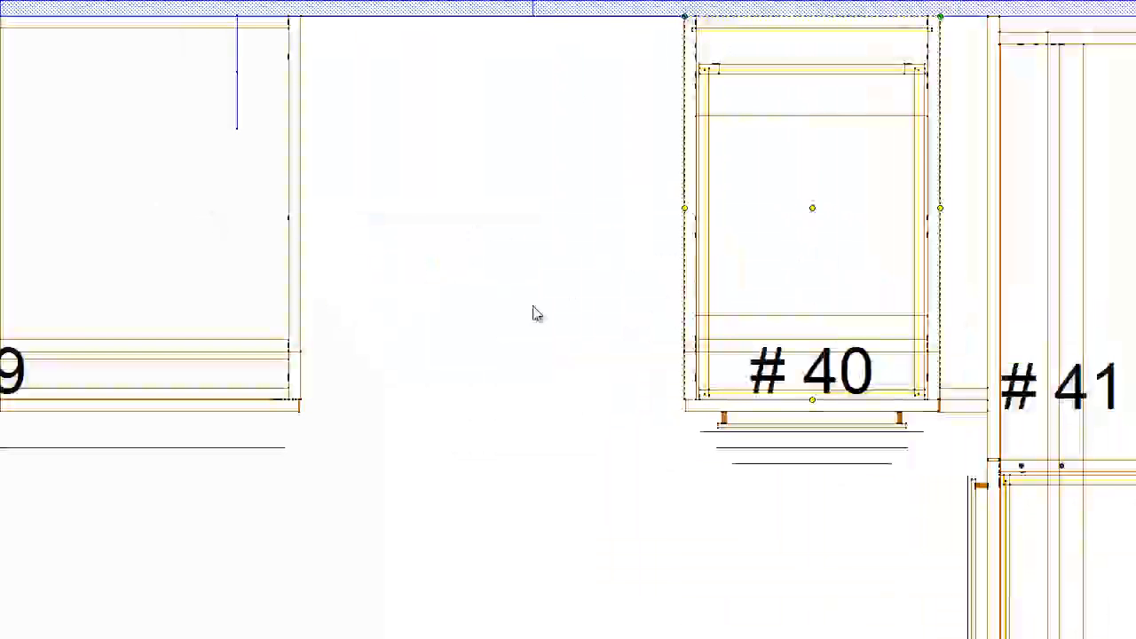
{"action": "key", "text": "Escape"}
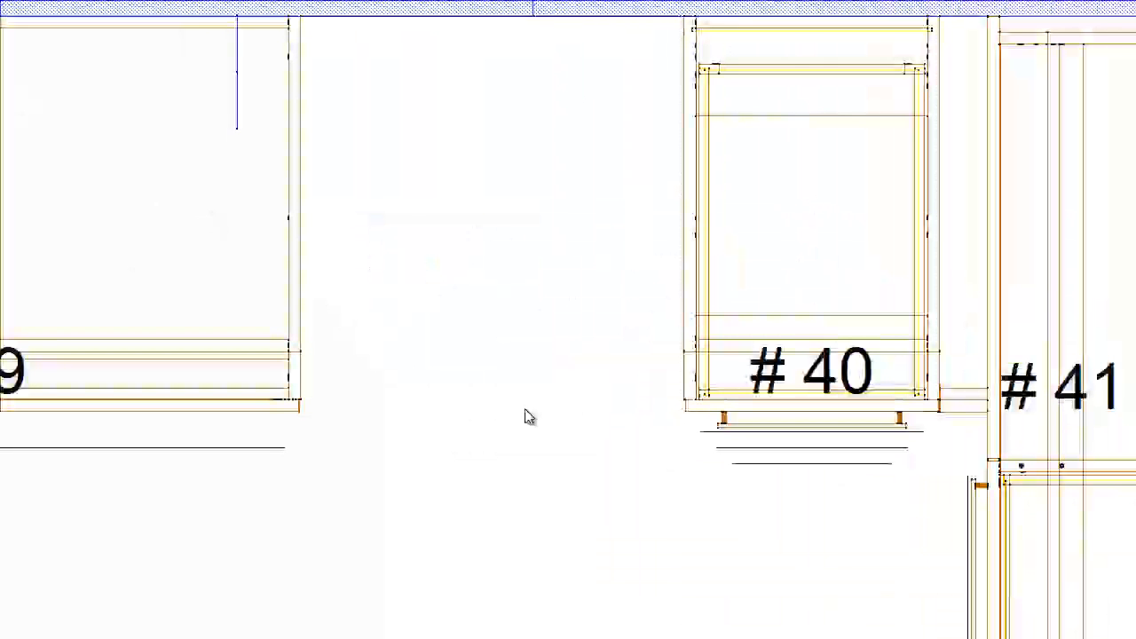
- Dimension the open space between the front corners of cabinet #39 and the drawer cabinet
{"action": "left_click", "coordinate": [301, 398]}
{"action": "left_click", "coordinate": [686, 399]}
{"action": "left_click", "coordinate": [655, 457]}
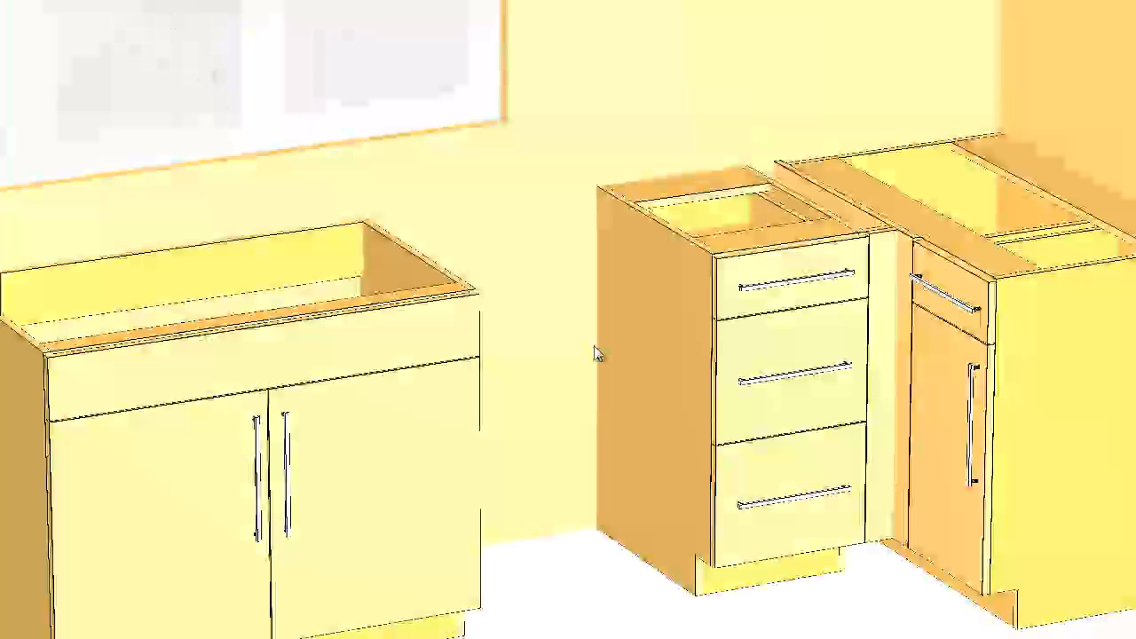
- Examine the appliance opening between the base cabinets in the 3D room view and review the floor plan around wall 1
{"action": "scroll", "coordinate": [546, 436], "scroll_direction": "down", "scroll_amount": 3}
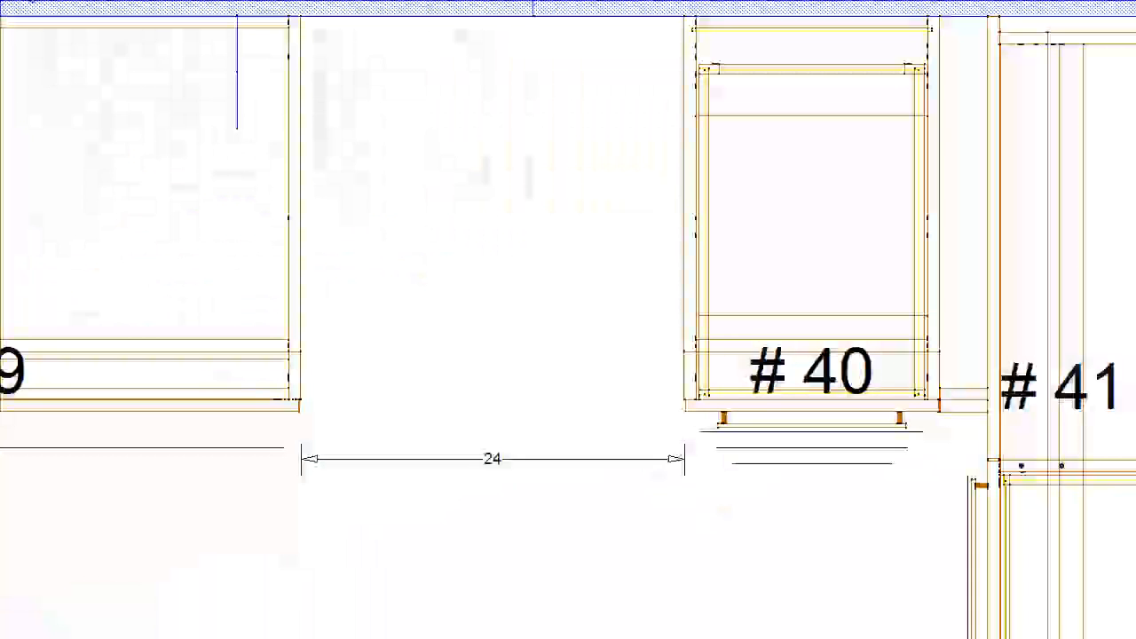
{"action": "scroll", "coordinate": [343, 222], "scroll_direction": "down", "scroll_amount": 5}
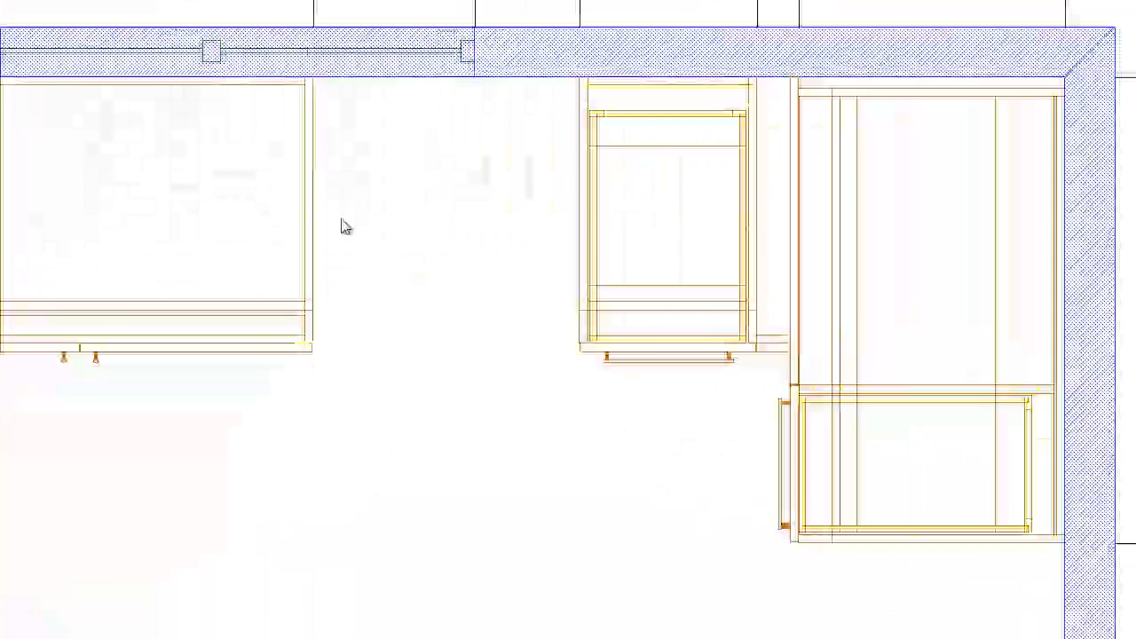
{"action": "scroll", "coordinate": [498, 264], "scroll_direction": "down", "scroll_amount": 5}
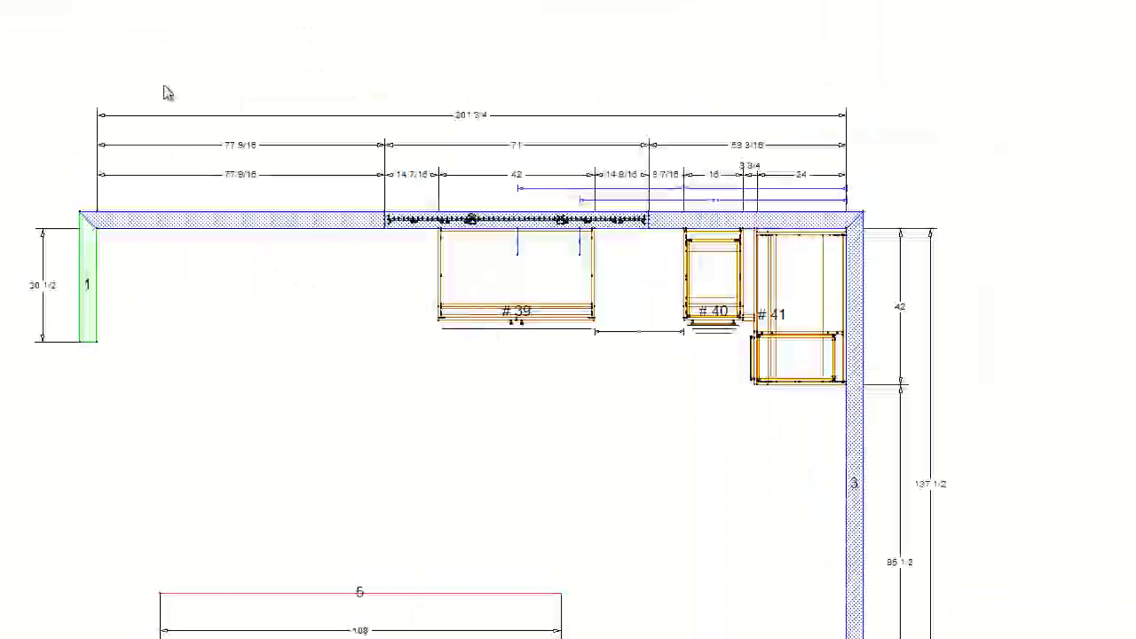
{"action": "scroll", "coordinate": [111, 313], "scroll_direction": "up", "scroll_amount": 1}
{"action": "scroll", "coordinate": [101, 316], "scroll_direction": "up", "scroll_amount": 4}
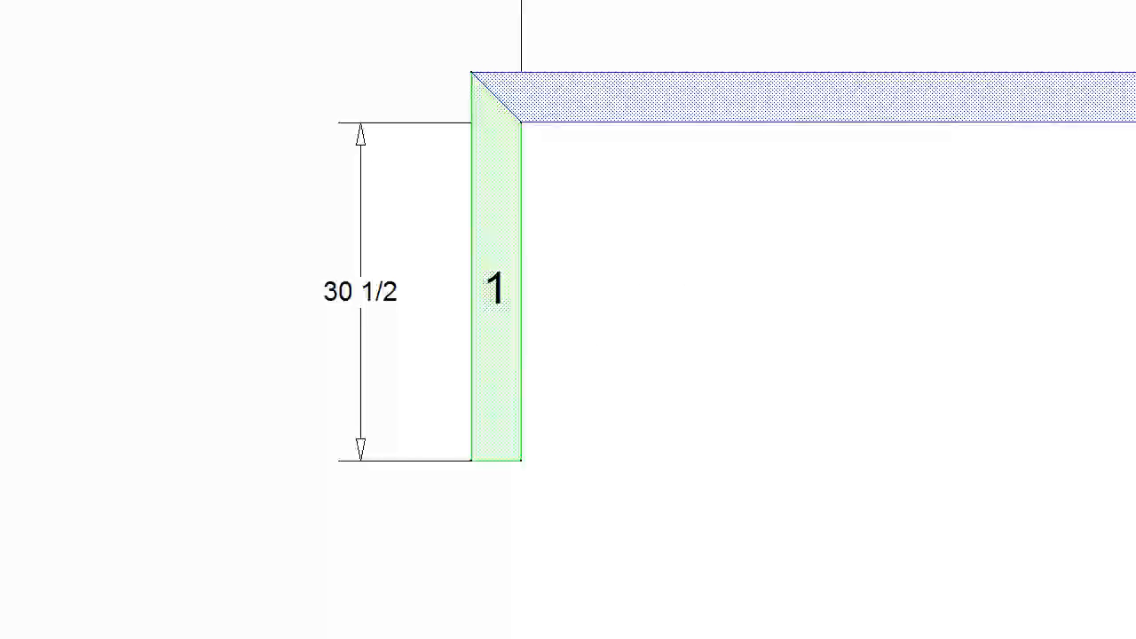
- Place a trial filler near wall 1, discard it, and place a two-piece vertical base filler there instead
{"action": "left_click", "coordinate": [578, 255]}
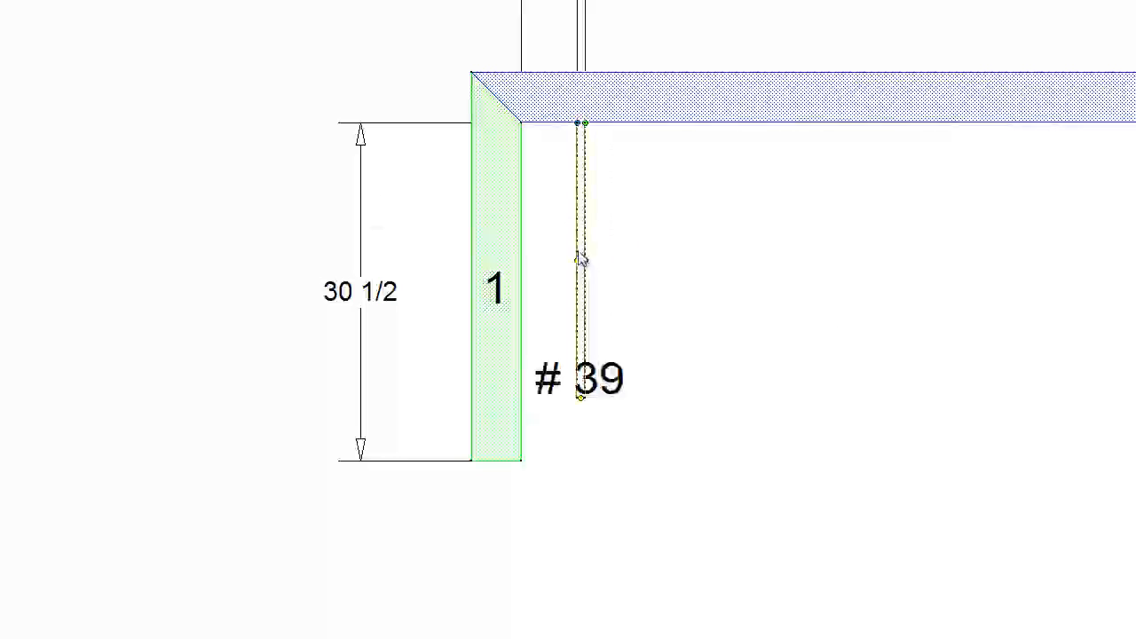
{"action": "key", "text": "Delete"}
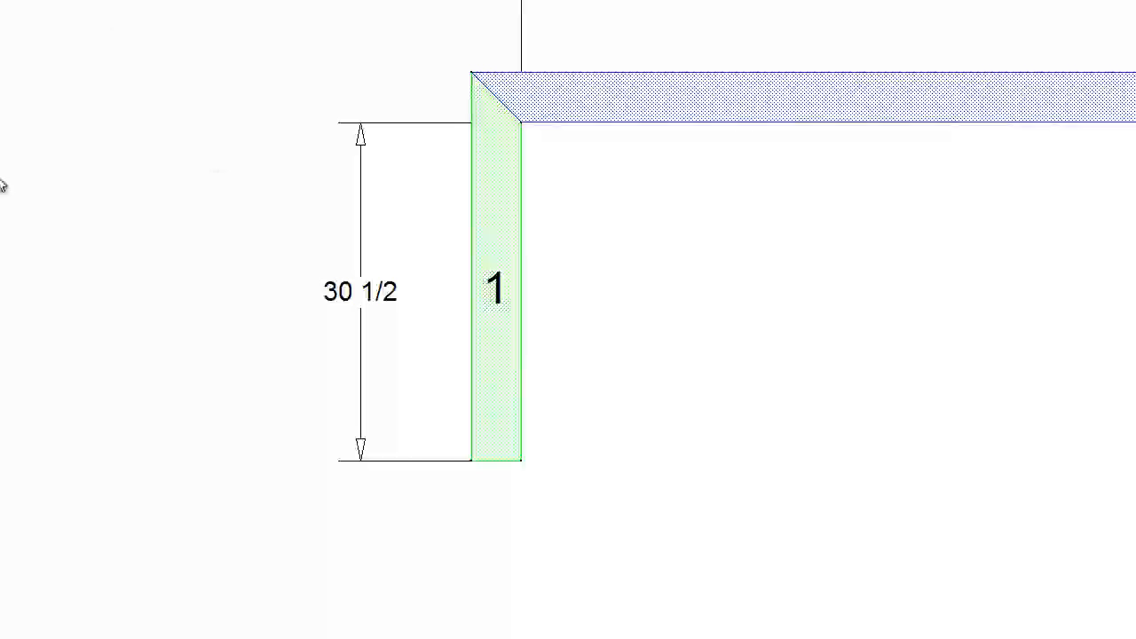
{"action": "left_click", "coordinate": [587, 260]}
{"action": "left_click", "coordinate": [607, 347]}
{"action": "scroll", "coordinate": [607, 352], "scroll_direction": "up", "scroll_amount": 1}
{"action": "scroll", "coordinate": [607, 355], "scroll_direction": "up", "scroll_amount": 6}
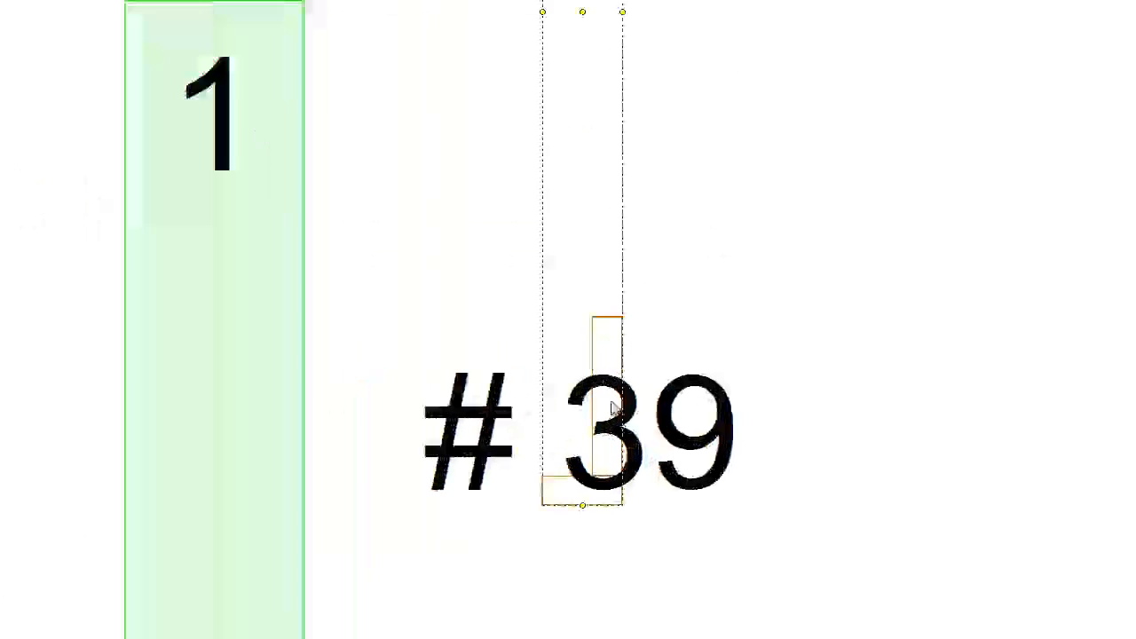
- Set filler #39 against wall 1 and inspect its front and return pieces in the cabinet's plan view
{"action": "double_click", "coordinate": [570, 351]}
{"action": "middle_click_drag", "start_coordinate": [317, 215], "coordinate": [509, 223]}
{"action": "scroll", "coordinate": [490, 195], "scroll_direction": "up", "scroll_amount": 4}
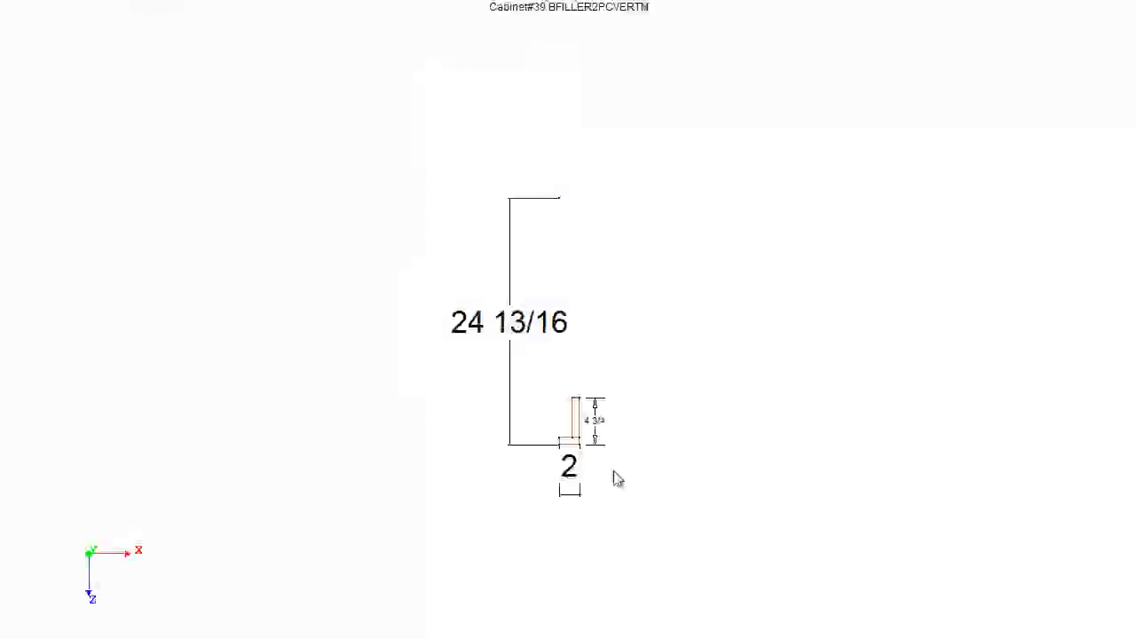
{"action": "scroll", "coordinate": [609, 477], "scroll_direction": "up", "scroll_amount": 5}
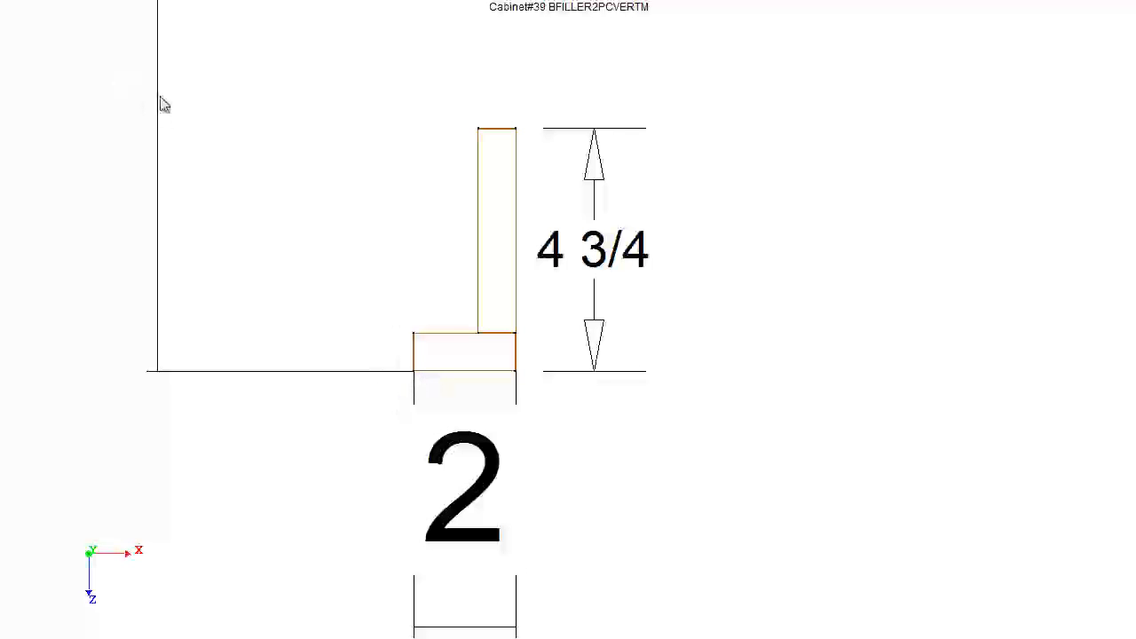
{"action": "left_click", "coordinate": [473, 362]}
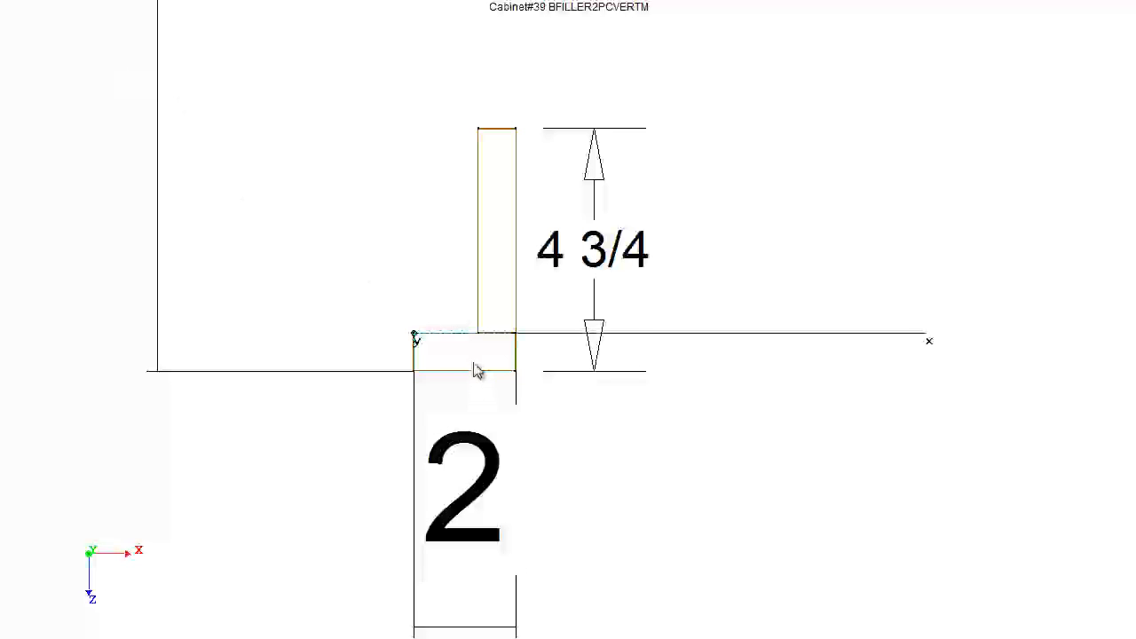
{"action": "left_click", "coordinate": [204, 140]}
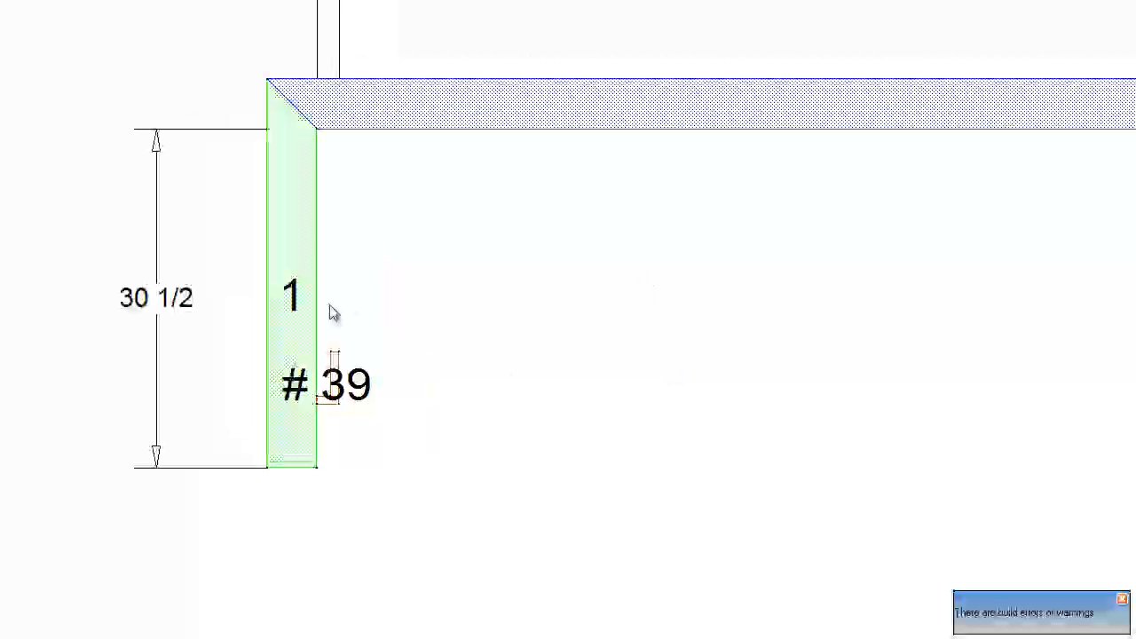
- Place a two-drawer, two-door base cabinet against filler #39 and set its width to 30 inches
{"action": "scroll", "coordinate": [604, 316], "scroll_direction": "down", "scroll_amount": 2}
{"action": "scroll", "coordinate": [604, 315], "scroll_direction": "down", "scroll_amount": 1}
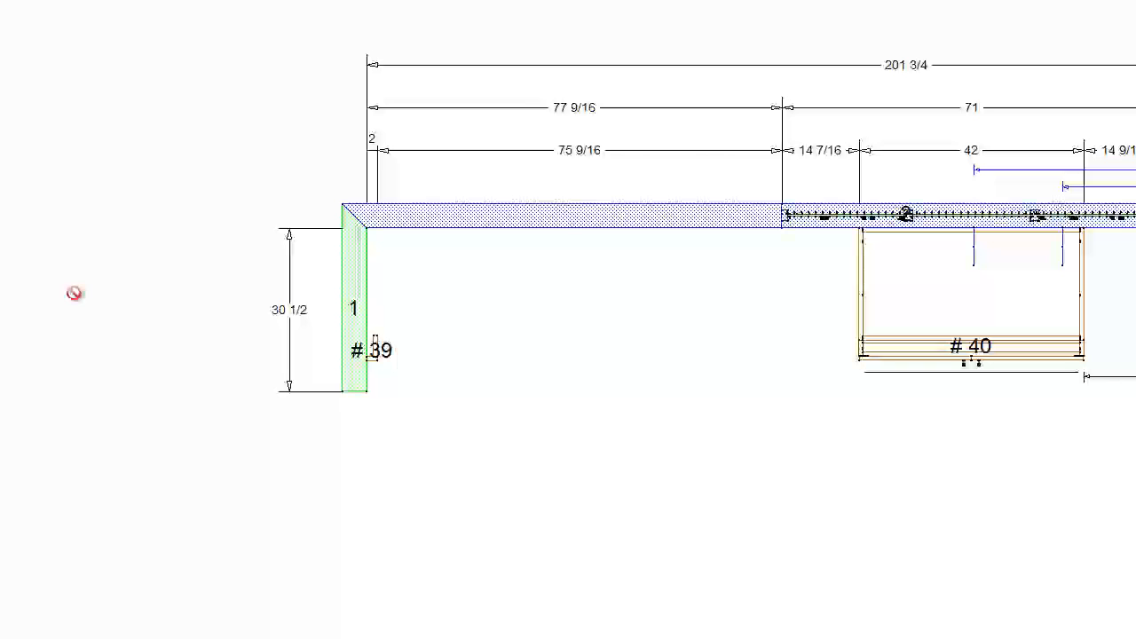
{"action": "left_click", "coordinate": [467, 312]}
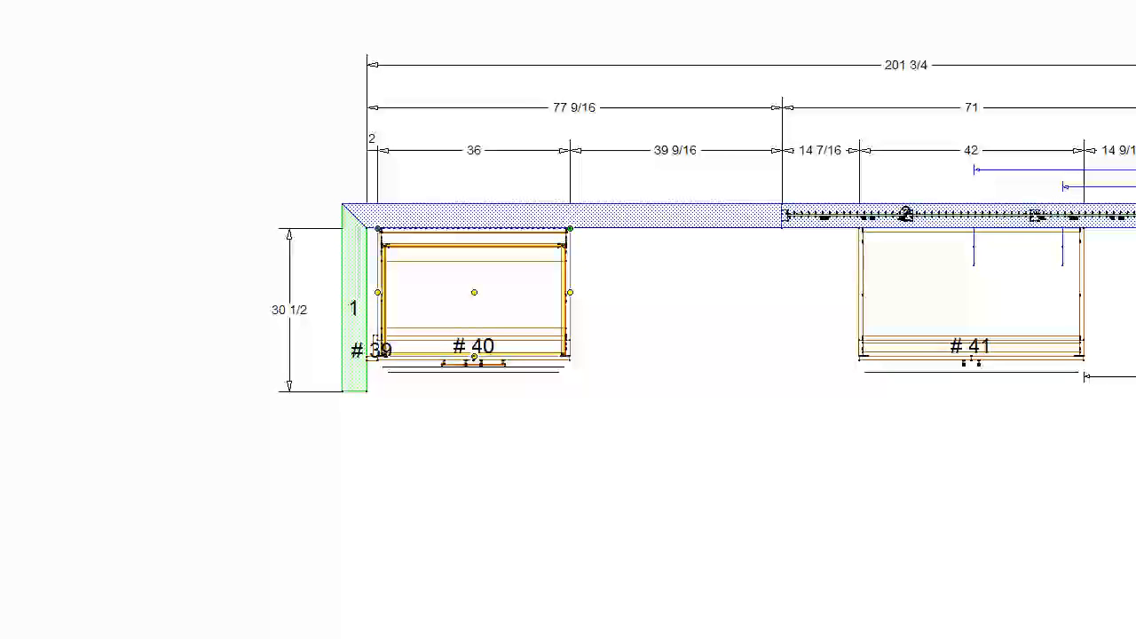
{"action": "key", "text": "Return"}
{"action": "key", "text": "Right"}
{"action": "key", "text": "Return"}
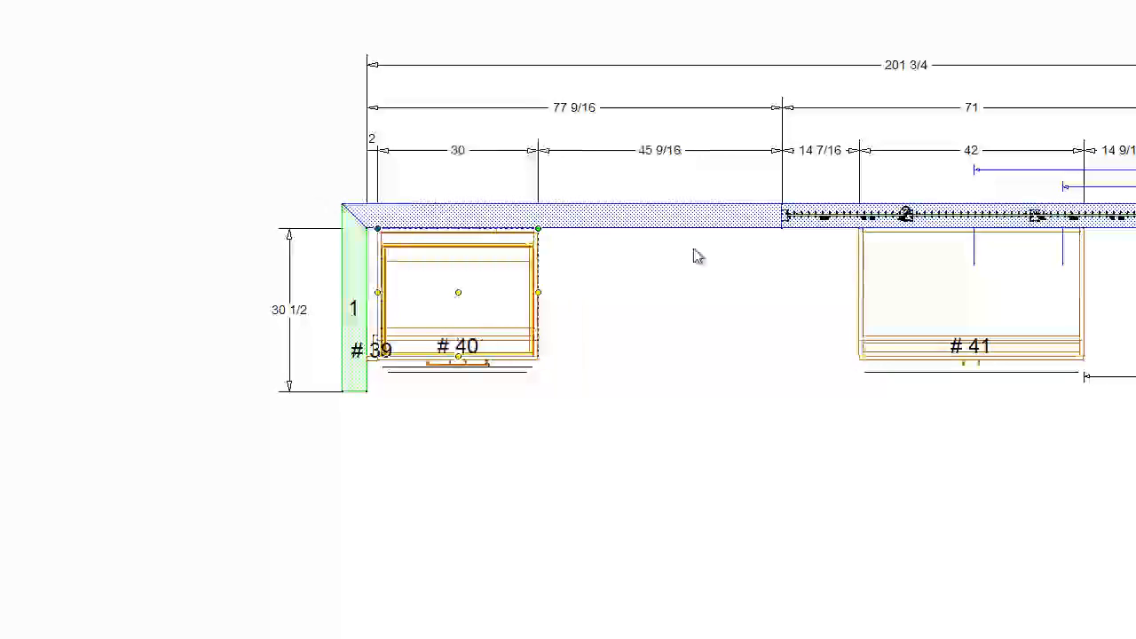
- Copy the two-drawer base cabinet twice to fill the run up to the sink cabinet and check it in elevation
{"action": "right_click", "coordinate": [449, 276]}
{"action": "left_click", "coordinate": [510, 286]}
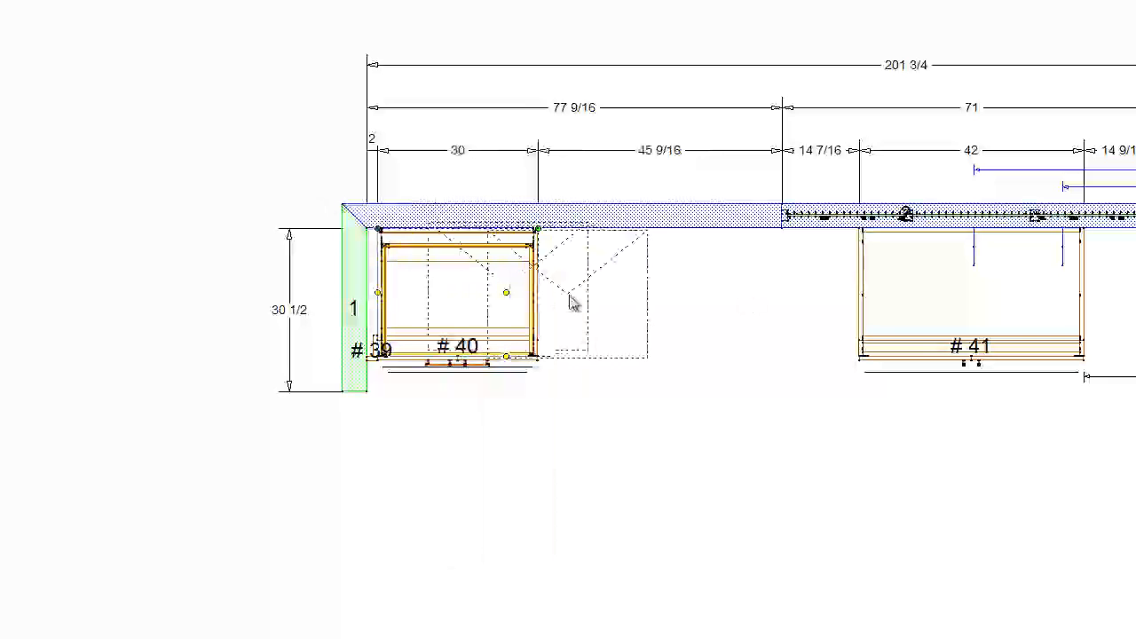
{"action": "left_click", "coordinate": [733, 310]}
{"action": "left_click", "coordinate": [770, 302]}
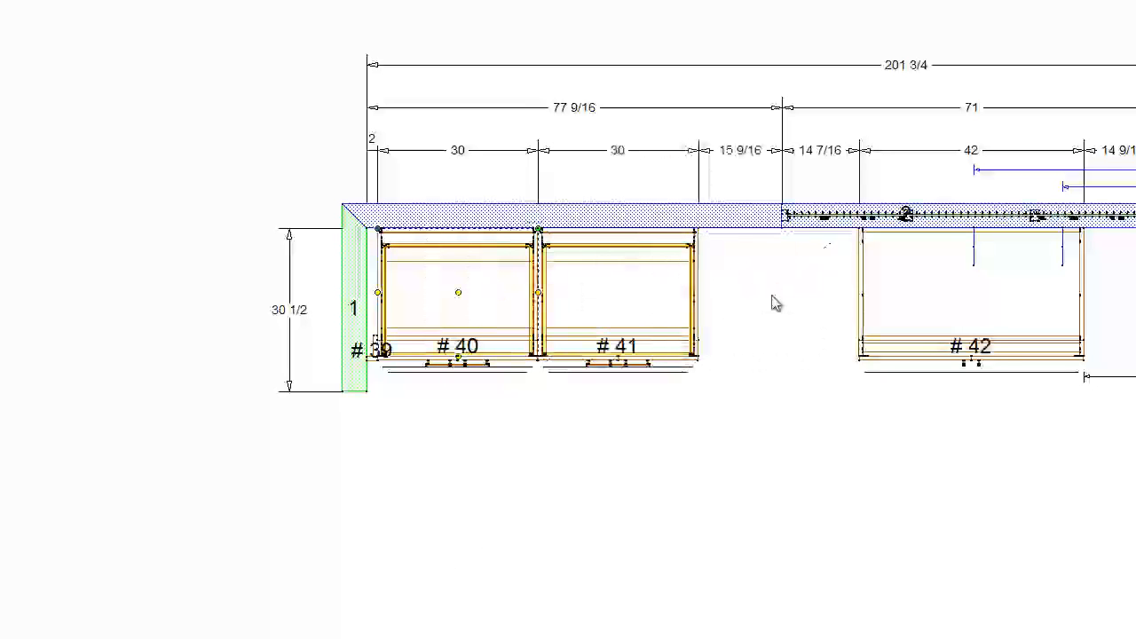
{"action": "left_click", "coordinate": [90, 0]}
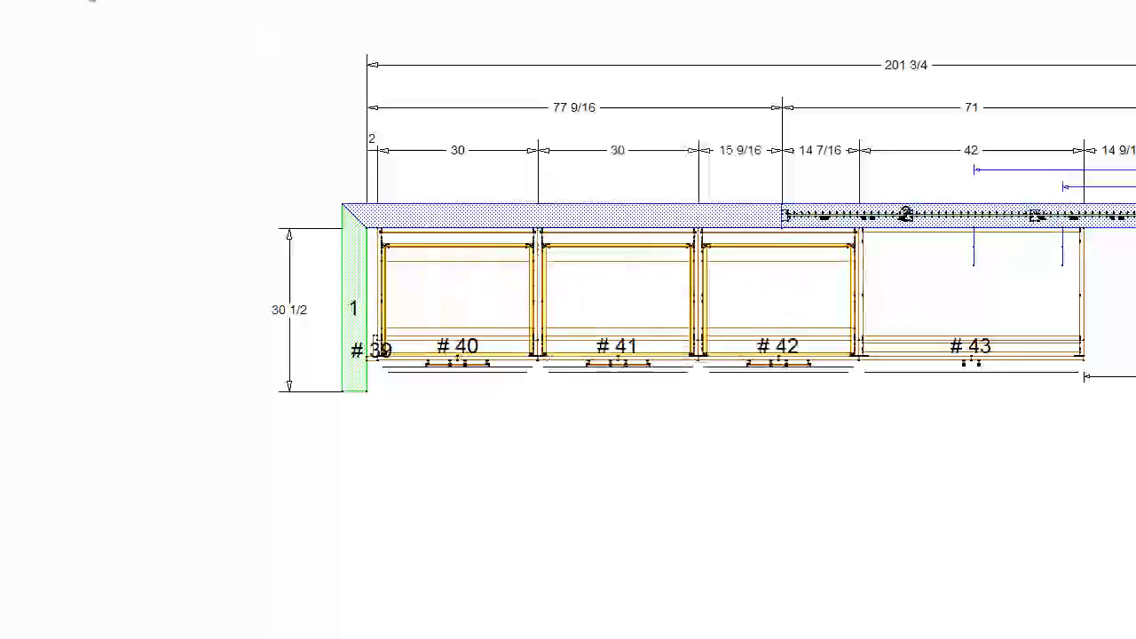
{"action": "scroll", "coordinate": [381, 421], "scroll_direction": "up", "scroll_amount": 2}
{"action": "scroll", "coordinate": [381, 428], "scroll_direction": "up", "scroll_amount": 1}
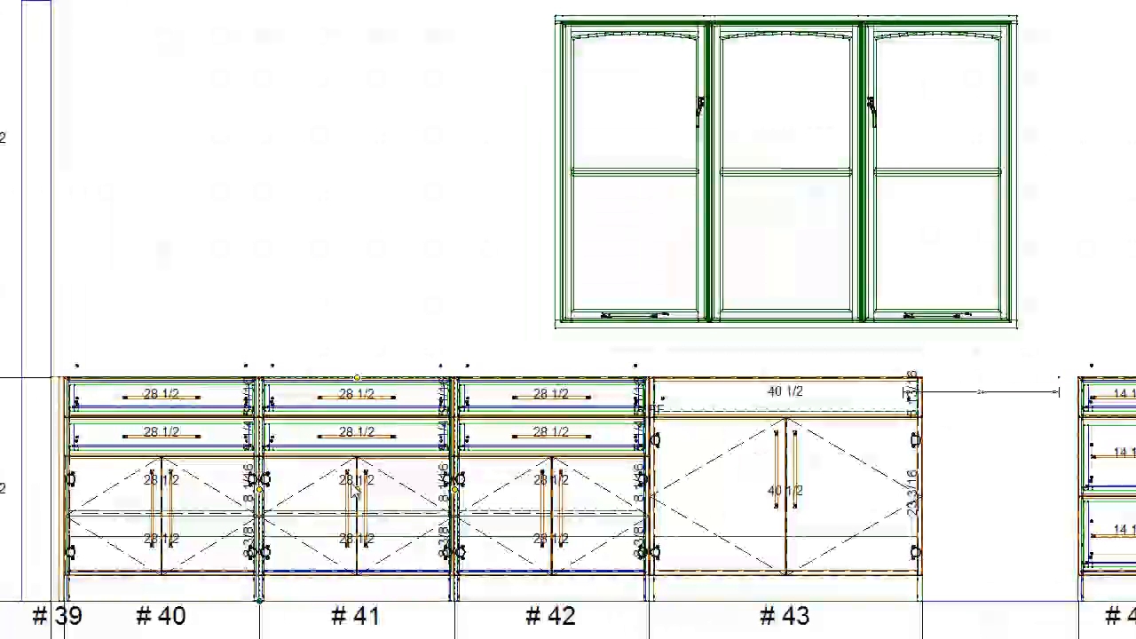
- Delete the three two-drawer base cabinets between filler #39 and the sink cabinet and return to the floor plan
{"action": "key", "text": "Delete"}
{"action": "left_click", "coordinate": [515, 494]}
{"action": "key", "text": "Delete"}
{"action": "left_click", "coordinate": [172, 471]}
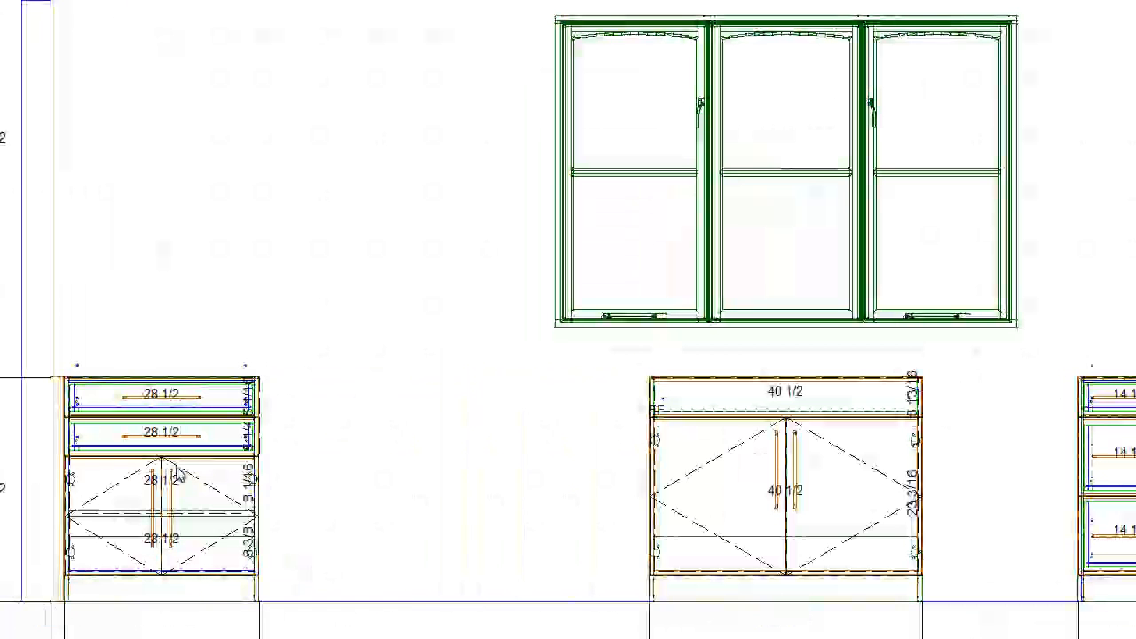
{"action": "key", "text": "Delete"}
{"action": "left_click", "coordinate": [49, 7]}
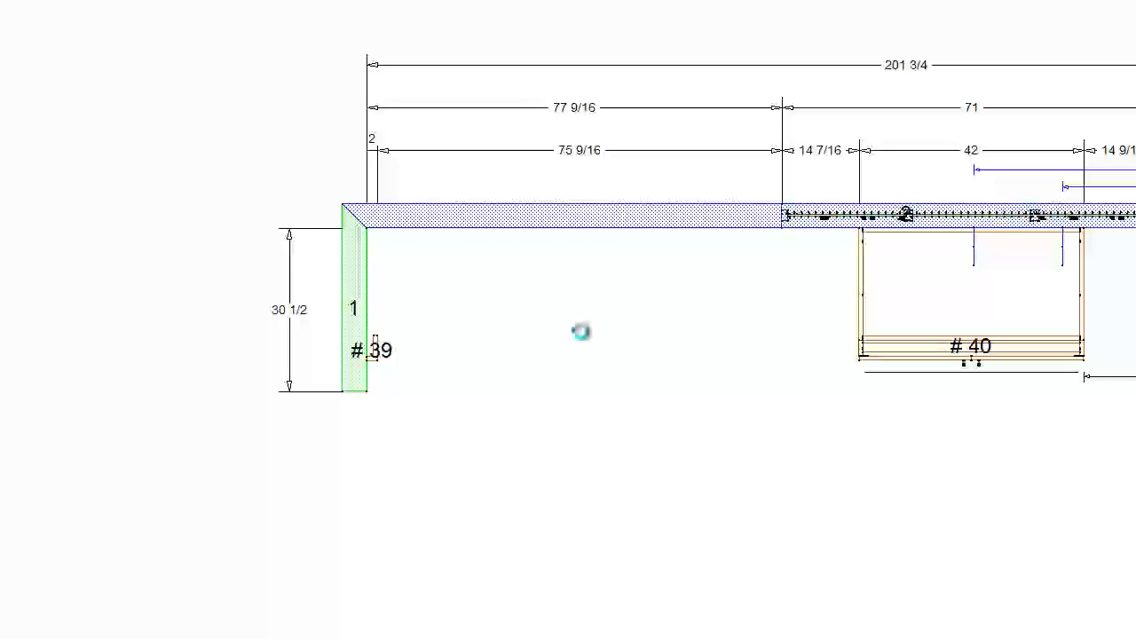
- Place a one-drawer, two-door base cabinet against filler #39 and set its width to 30 inches
{"action": "left_click", "coordinate": [470, 322]}
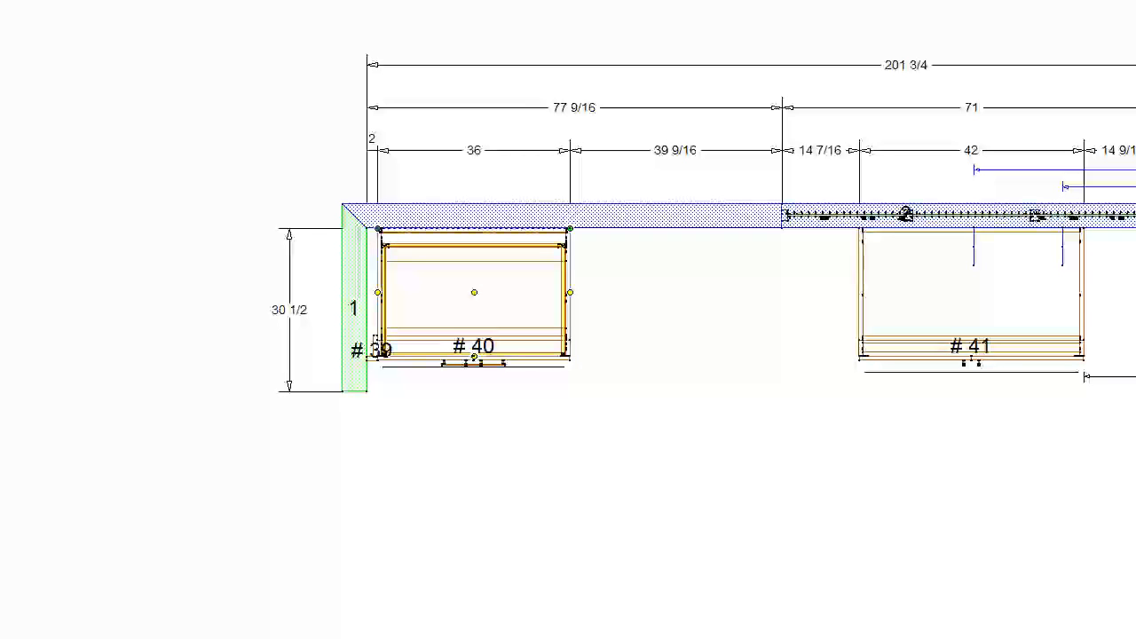
{"action": "key", "text": "Return"}
{"action": "key", "text": "Right"}
{"action": "key", "text": "Return"}
- Copy the one-drawer base cabinet twice to fill the gap up to the sink cabinet and review the wall elevation
{"action": "right_click", "coordinate": [427, 270]}
{"action": "left_click", "coordinate": [493, 280]}
{"action": "left_click", "coordinate": [723, 307]}
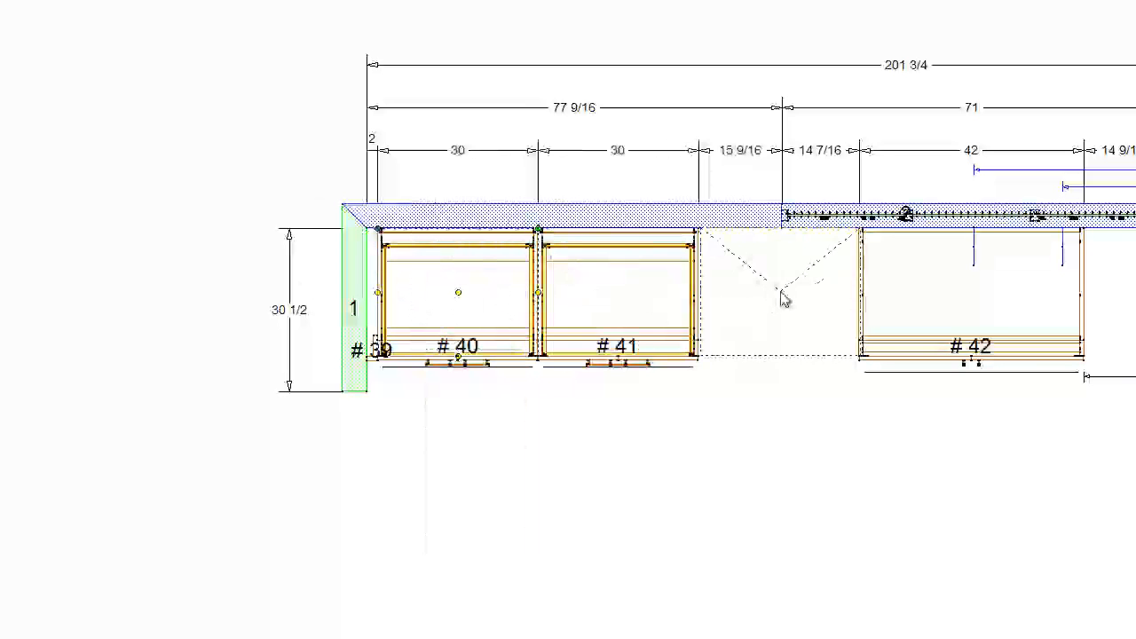
{"action": "left_click", "coordinate": [774, 297]}
{"action": "left_click", "coordinate": [86, 1]}
{"action": "middle_click", "coordinate": [695, 465]}
{"action": "scroll", "coordinate": [624, 368], "scroll_direction": "down", "scroll_amount": 1}
{"action": "scroll", "coordinate": [624, 374], "scroll_direction": "down", "scroll_amount": 1}
{"action": "middle_click", "coordinate": [772, 347]}
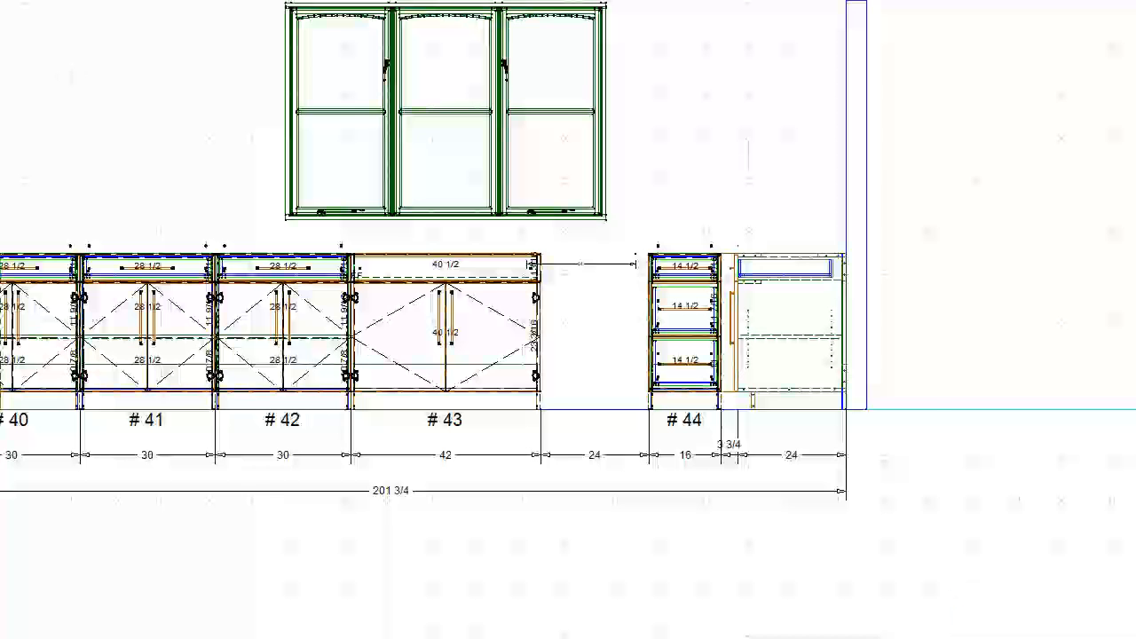
{"action": "scroll", "coordinate": [569, 319], "scroll_direction": "down", "scroll_amount": 1}
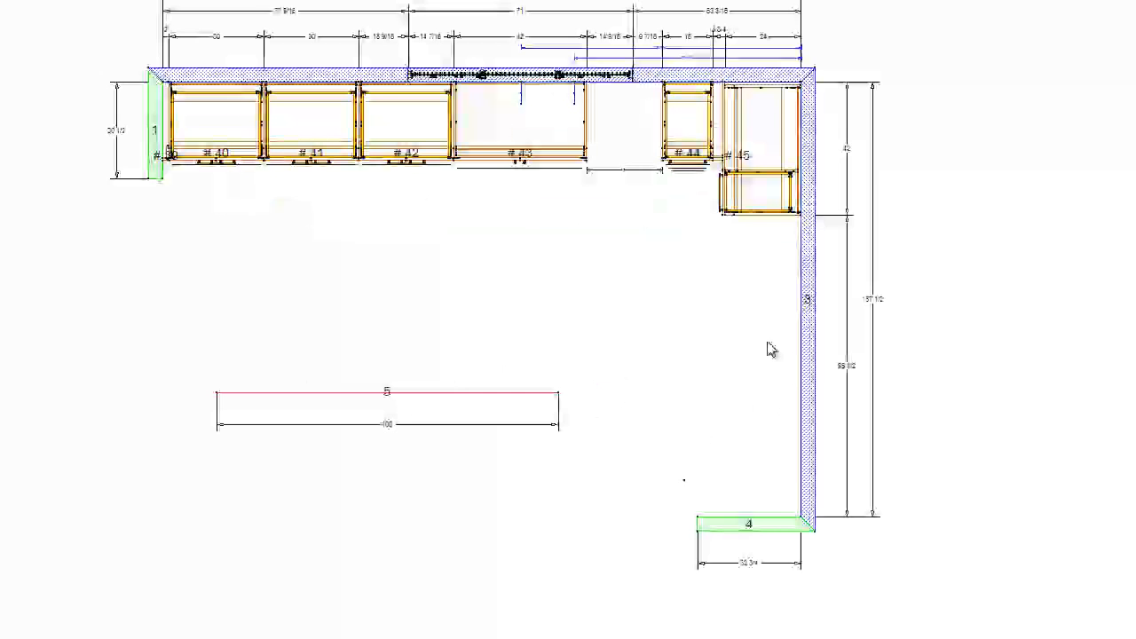
- Place a 2-inch wide vertical filler on wall 3 near wall 4 and stretch its depth out into the room
{"action": "scroll", "coordinate": [747, 515], "scroll_direction": "up", "scroll_amount": 1}
{"action": "scroll", "coordinate": [747, 514], "scroll_direction": "up", "scroll_amount": 1}
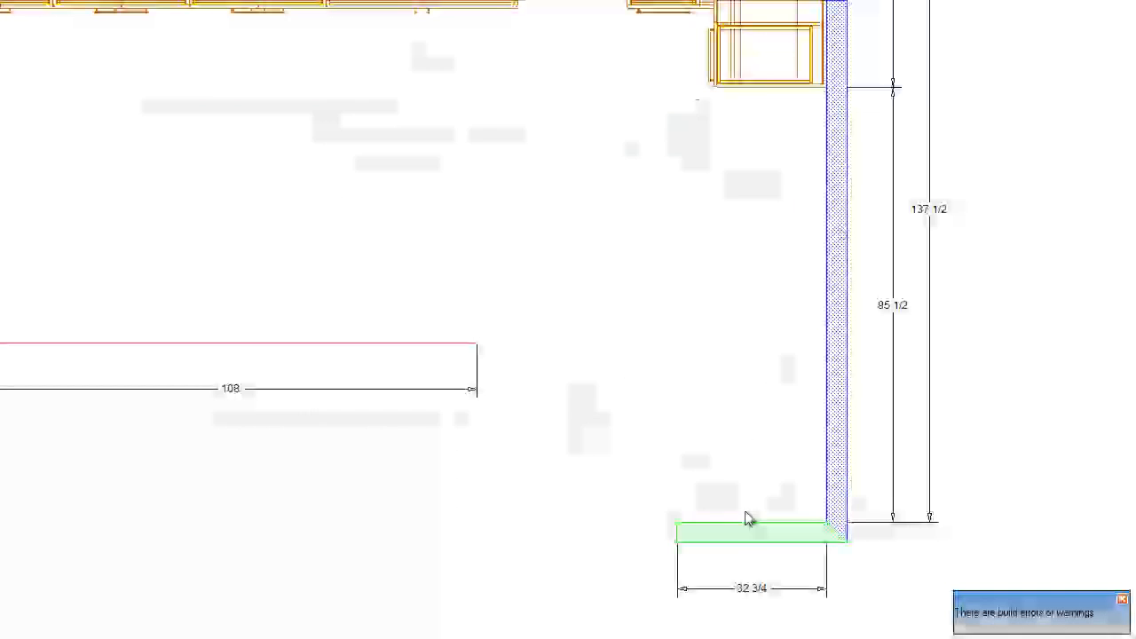
{"action": "mouse_move", "coordinate": [692, 526]}
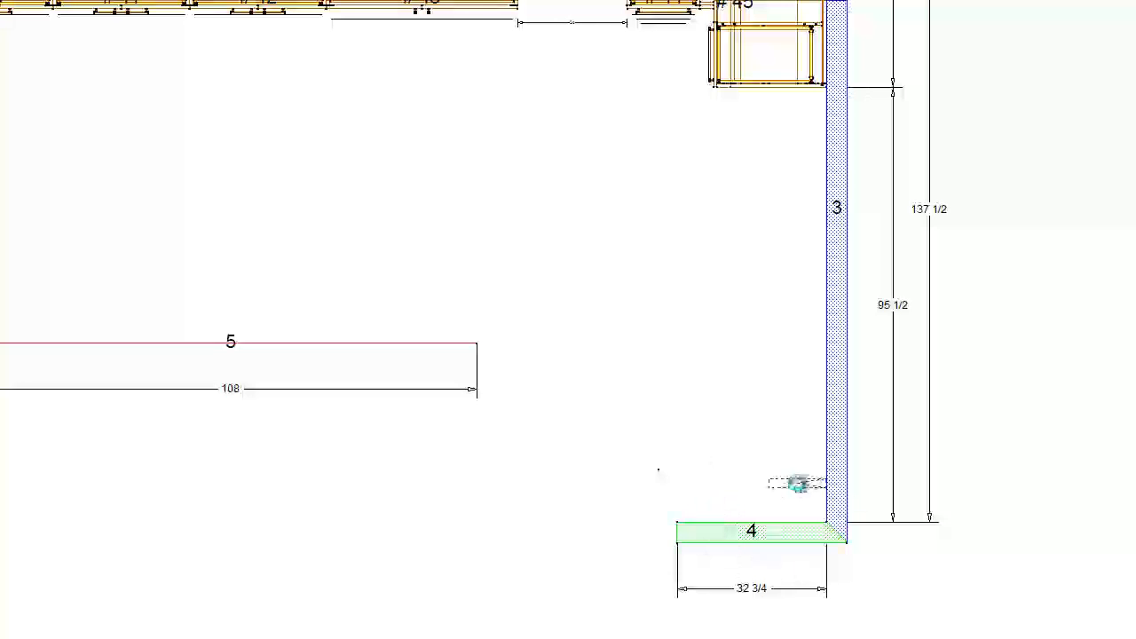
{"action": "left_click", "coordinate": [808, 498]}
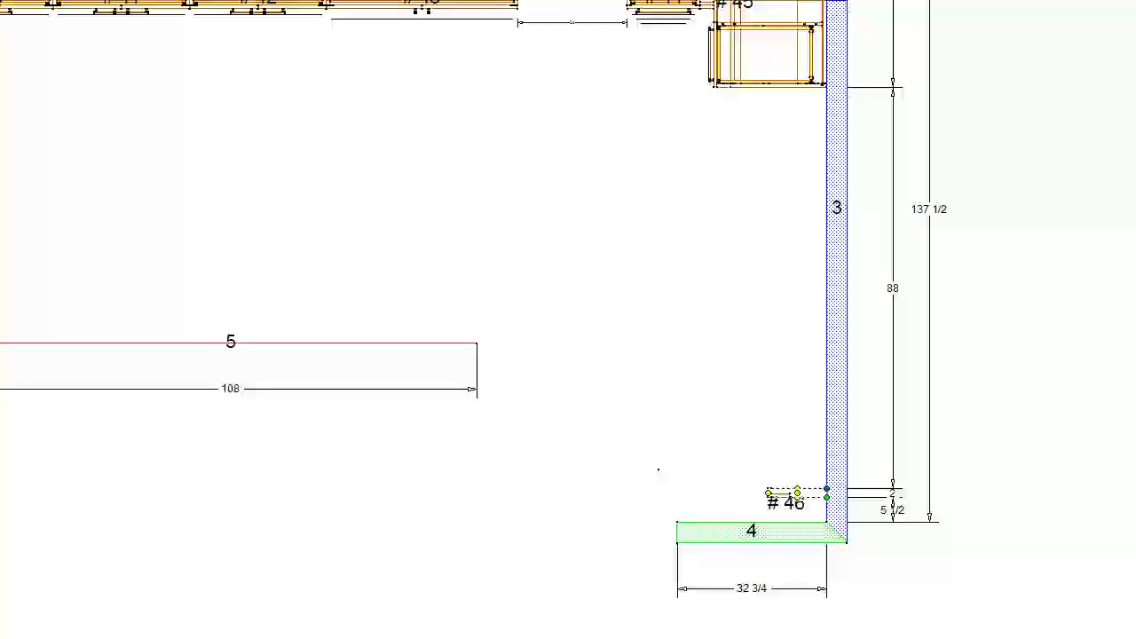
{"action": "left_click_drag", "start_coordinate": [769, 493], "coordinate": [695, 493]}
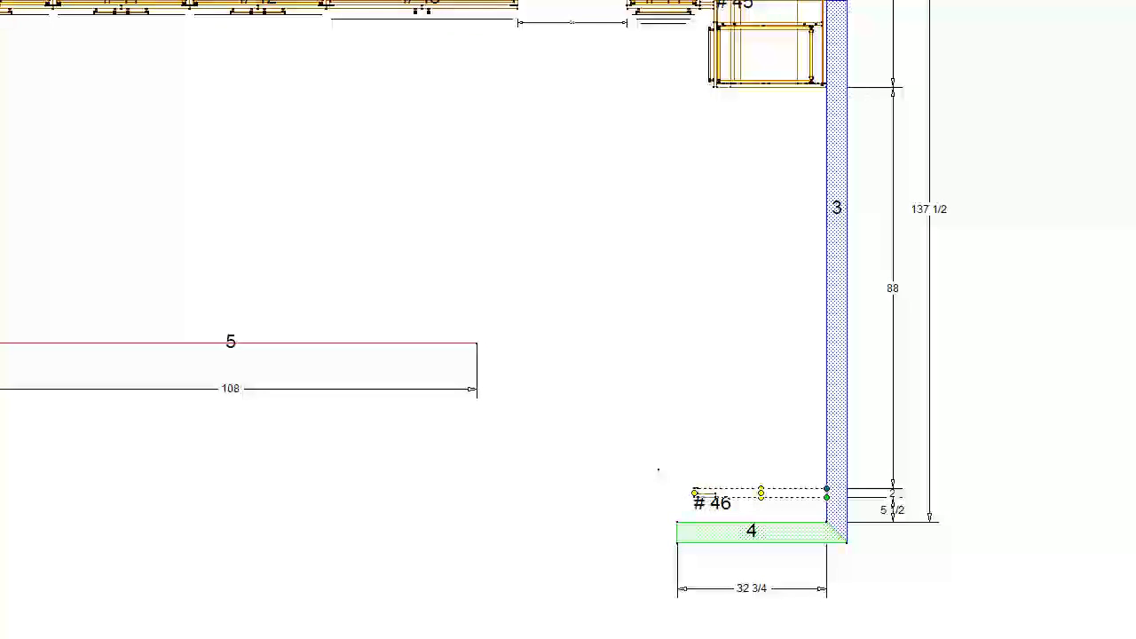
- Move filler #46 against wall 4 and extend it down to the floor in the wall 3 elevation
{"action": "left_click_drag", "start_coordinate": [770, 493], "coordinate": [772, 504]}
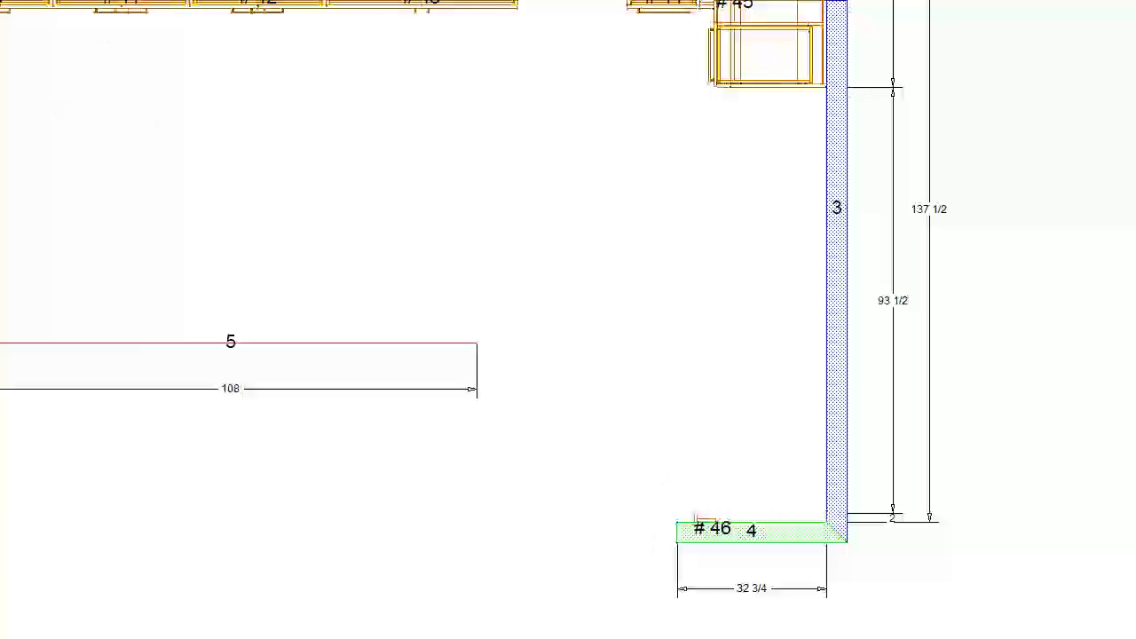
{"action": "left_click", "coordinate": [841, 192]}
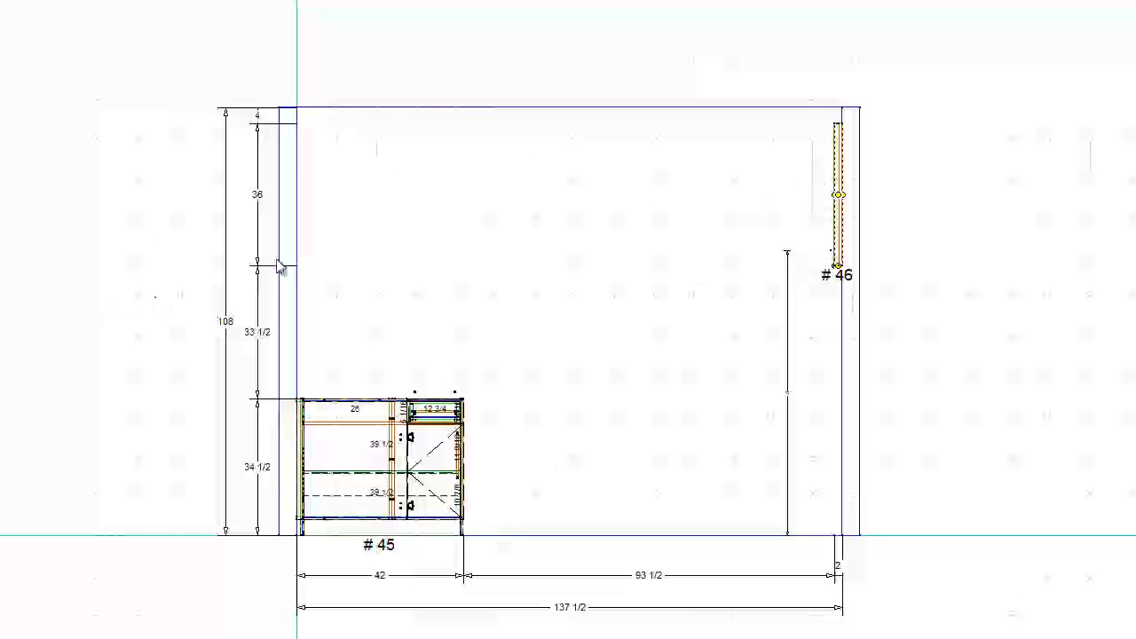
{"action": "key", "text": "Return"}
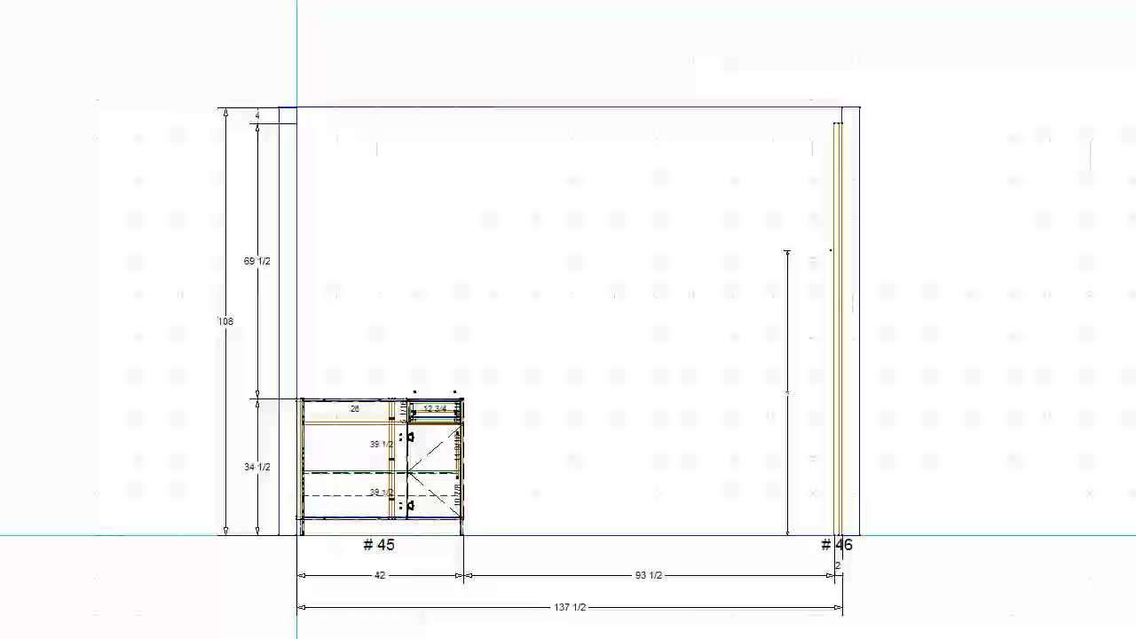
- Place a 36-inch wide two-door upper cabinet beside filler #46 and set its height to 32 inches
{"action": "left_click", "coordinate": [766, 202]}
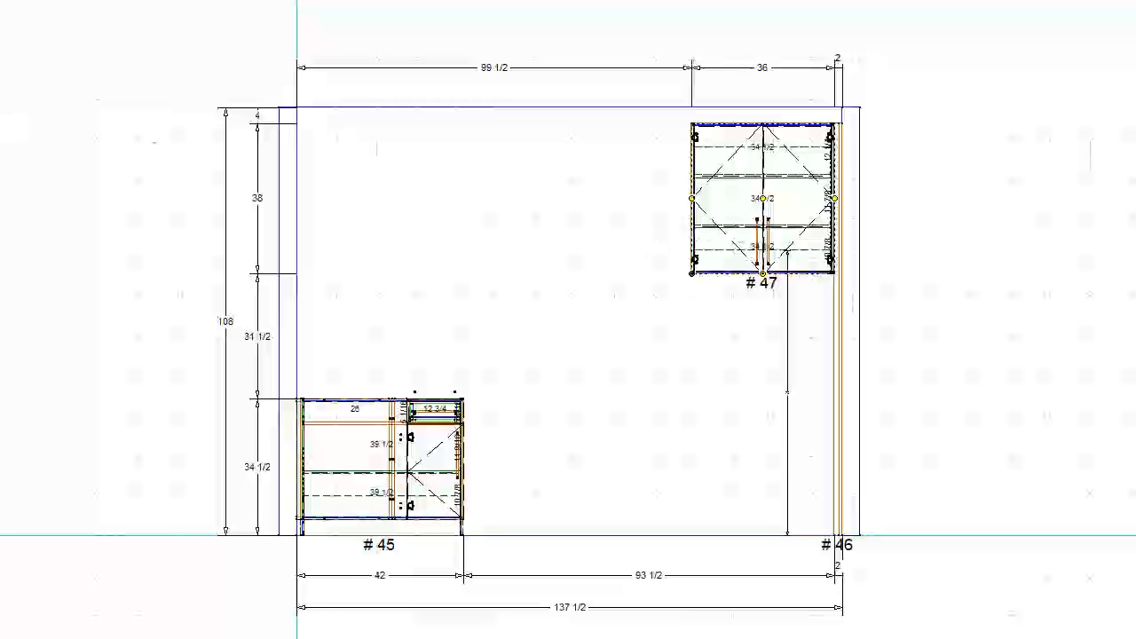
{"action": "key", "text": "Return"}
{"action": "key", "text": "Return"}
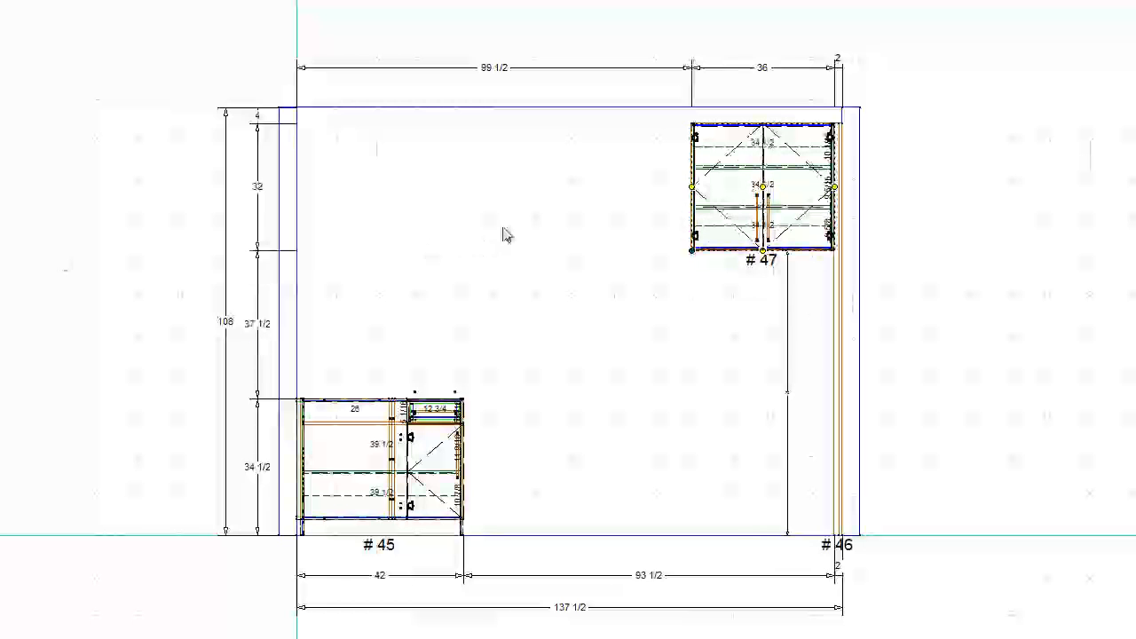
- Examine the upper cabinet, the tall filler beside it and the open space below in the wall 3 elevation
{"action": "scroll", "coordinate": [743, 233], "scroll_direction": "up", "scroll_amount": 2}
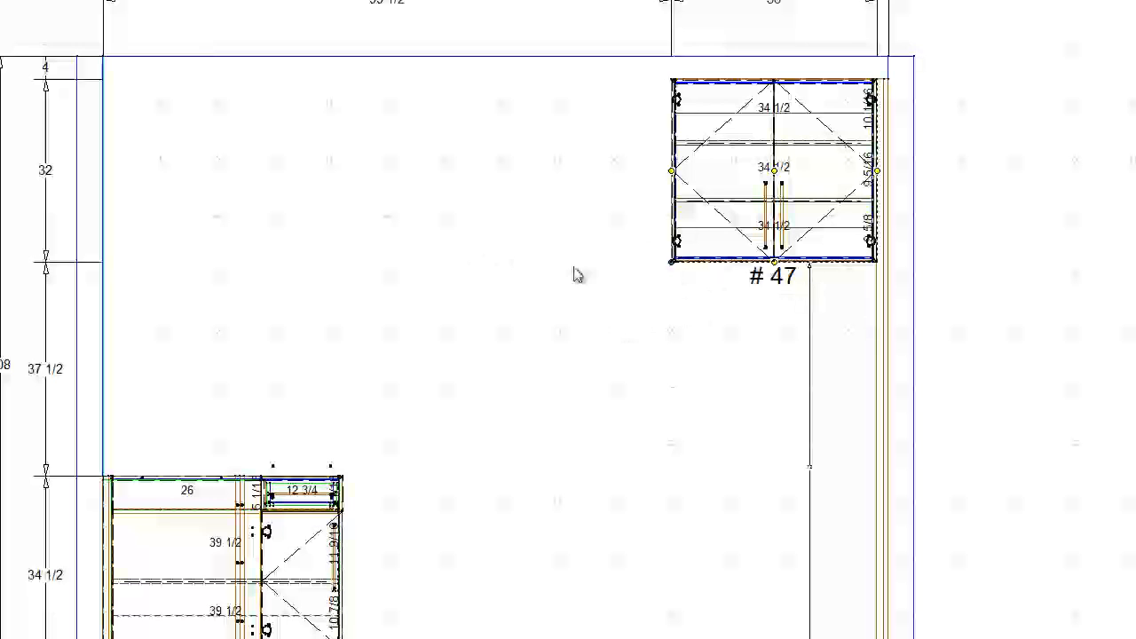
{"action": "left_click", "coordinate": [456, 214]}
{"action": "middle_click_drag", "start_coordinate": [1045, 287], "coordinate": [758, 302]}
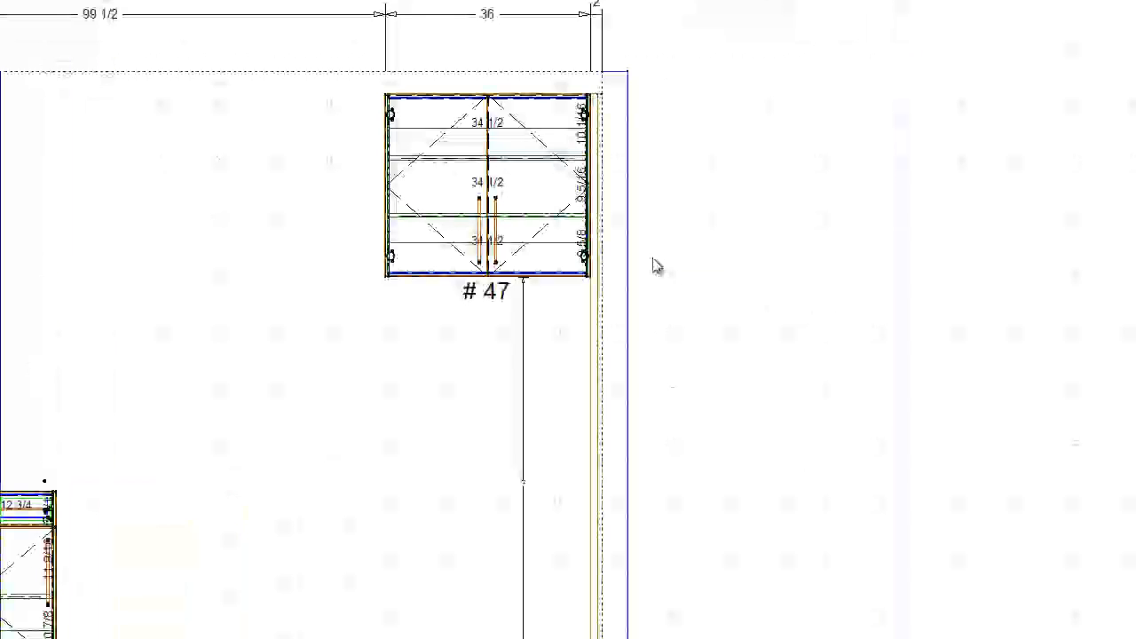
{"action": "scroll", "coordinate": [538, 343], "scroll_direction": "down", "scroll_amount": 2}
{"action": "scroll", "coordinate": [528, 427], "scroll_direction": "up", "scroll_amount": 3}
{"action": "scroll", "coordinate": [534, 481], "scroll_direction": "up", "scroll_amount": 1}
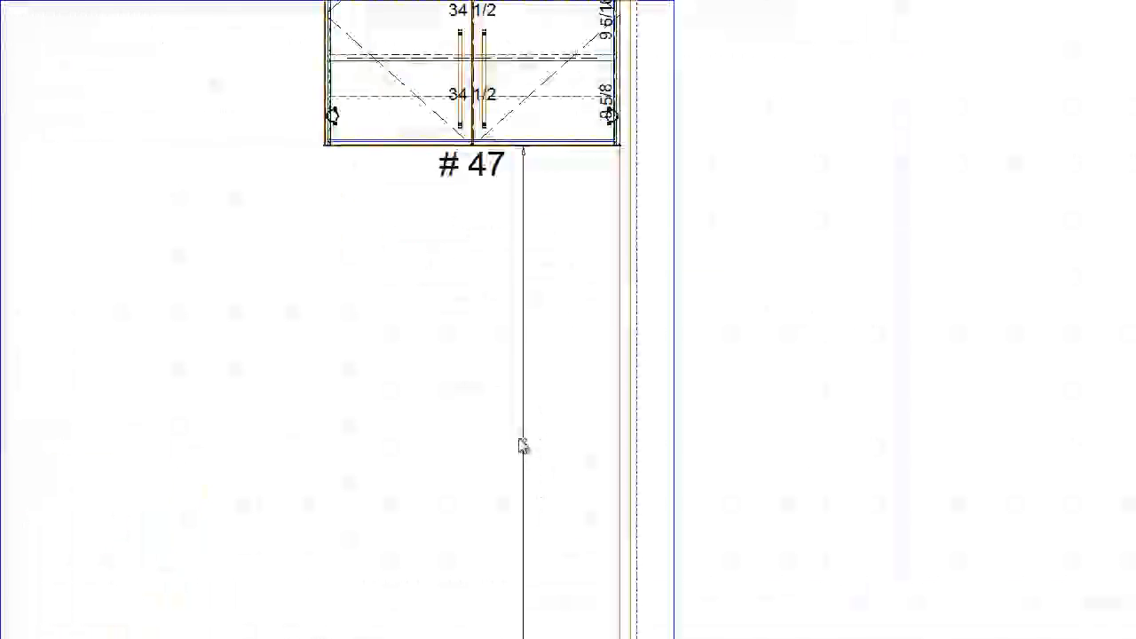
{"action": "middle_click", "coordinate": [206, 199]}
{"action": "scroll", "coordinate": [611, 275], "scroll_direction": "down", "scroll_amount": 1}
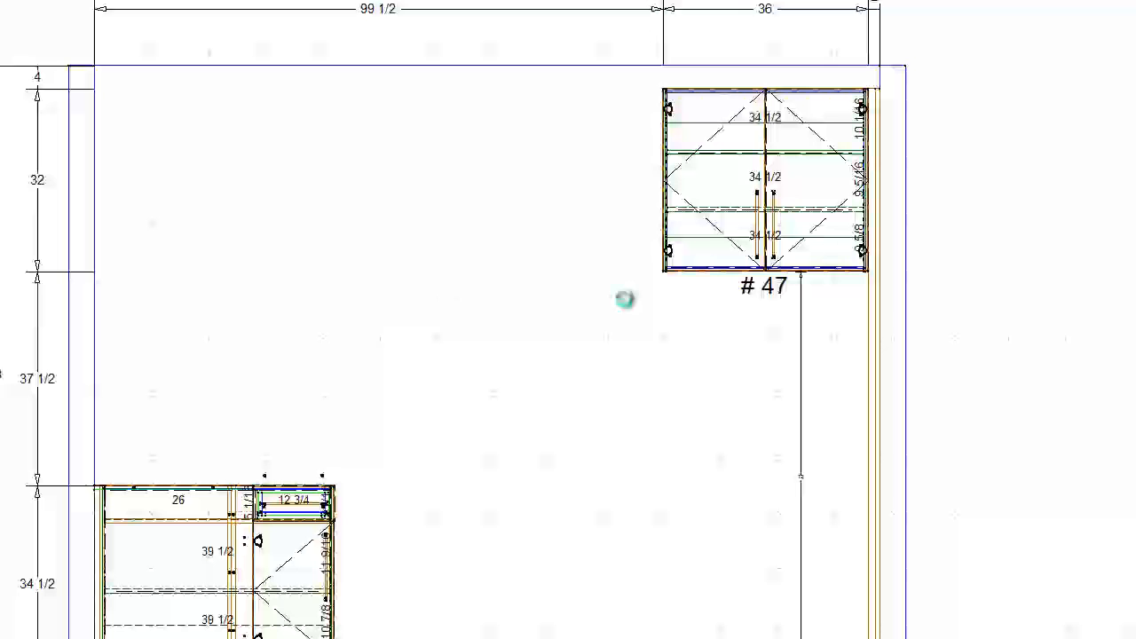
- Place a tall end panel on the open side of the upper cabinet and raise its top level with the cabinet's top
{"action": "left_click", "coordinate": [661, 233]}
{"action": "left_click", "coordinate": [659, 244]}
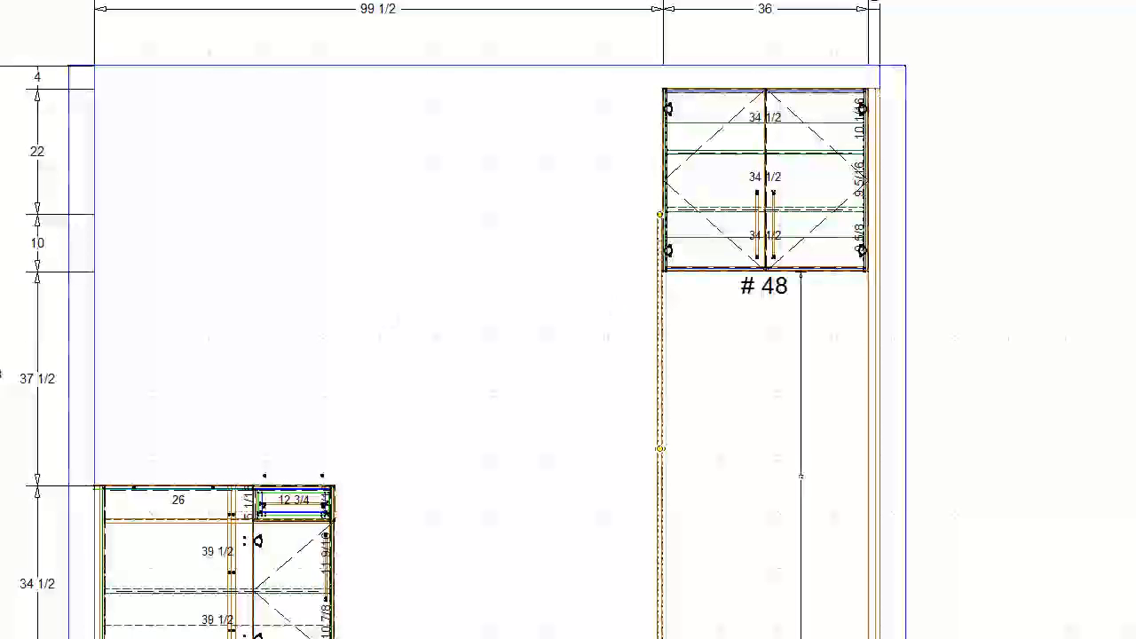
{"action": "left_click_drag", "start_coordinate": [659, 213], "coordinate": [659, 89]}
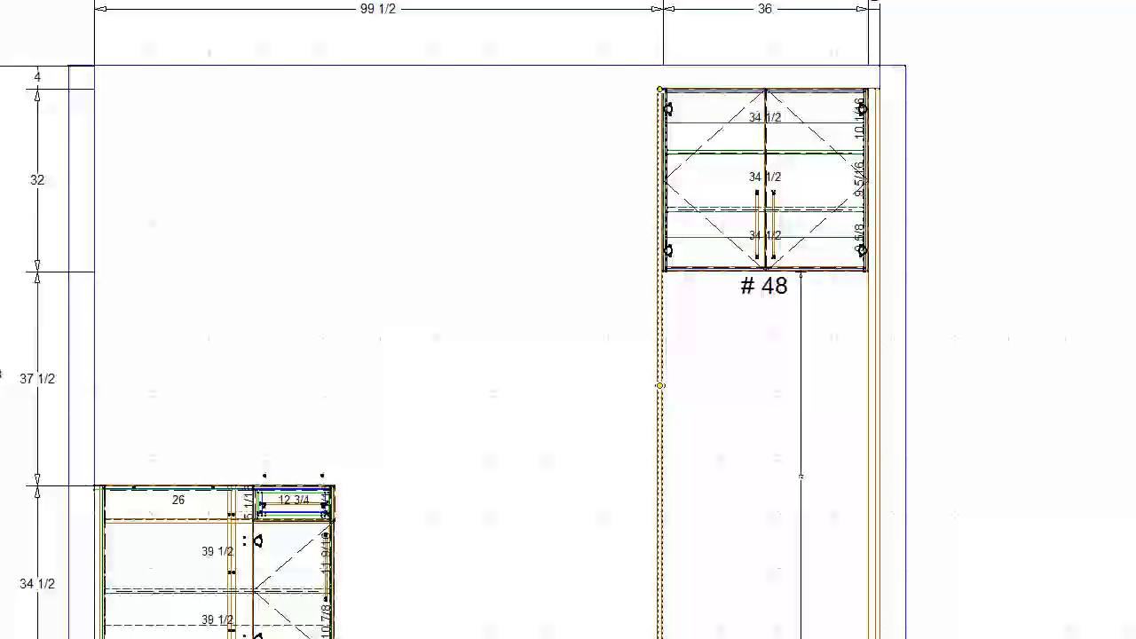
- Examine the upper cabinet and its tall end panel on wall 3 in elevation and in 3D
{"action": "scroll", "coordinate": [714, 414], "scroll_direction": "down", "scroll_amount": 3}
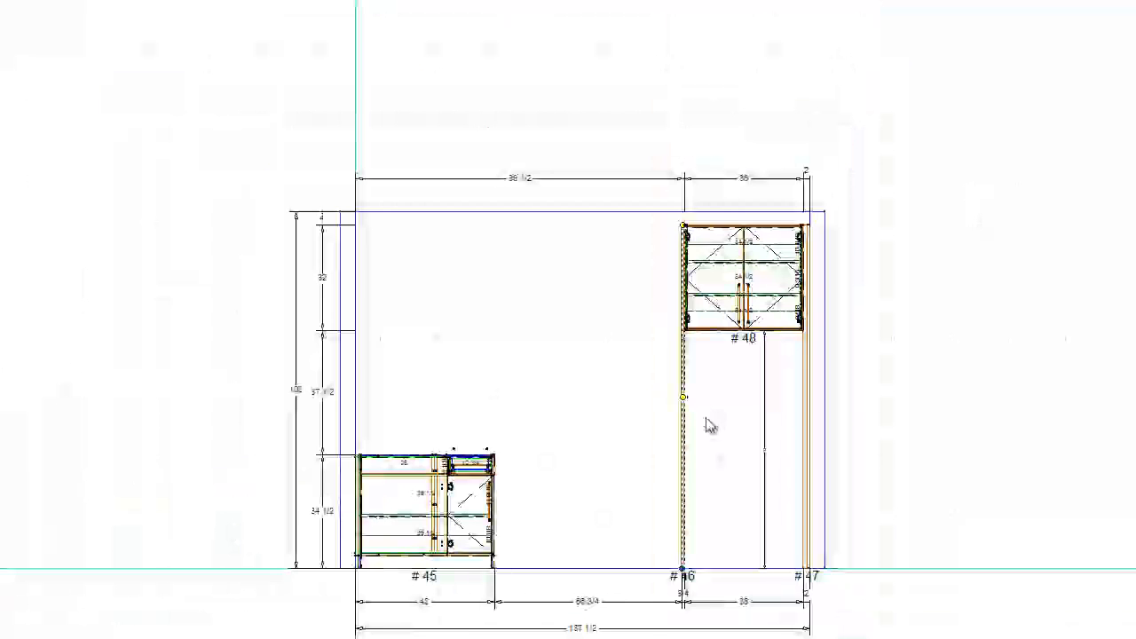
{"action": "scroll", "coordinate": [704, 421], "scroll_direction": "up", "scroll_amount": 2}
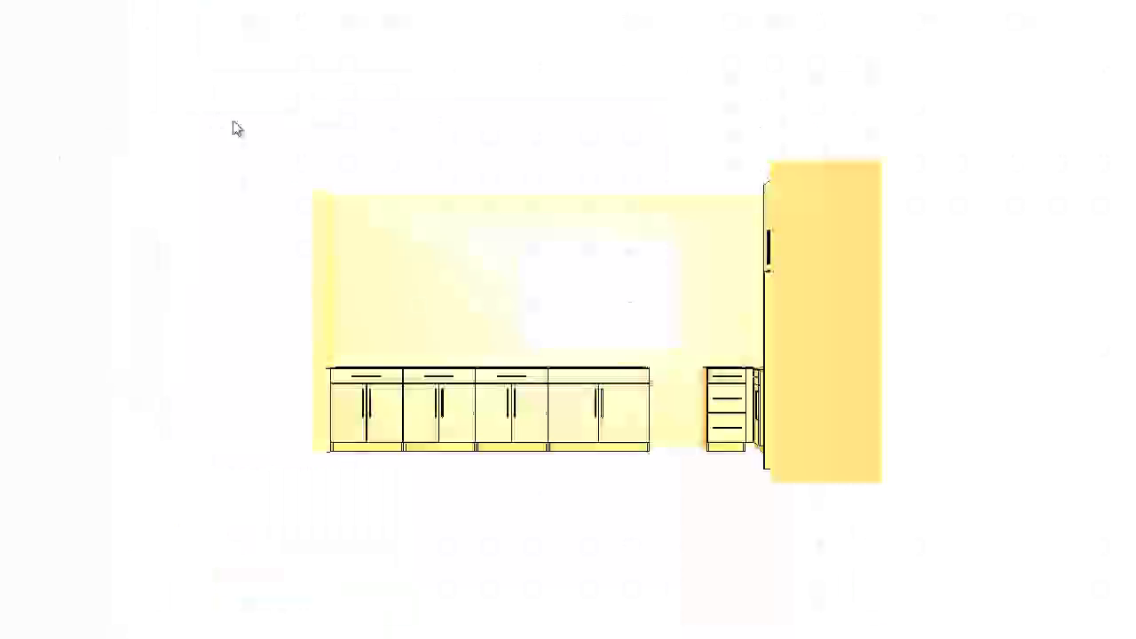
{"action": "mouse_move", "coordinate": [232, 122]}
{"action": "middle_mouse_down"}
{"action": "mouse_move", "coordinate": [999, 257]}
{"action": "mouse_move", "coordinate": [832, 260]}
{"action": "mouse_move", "coordinate": [749, 489]}
{"action": "middle_mouse_up"}
{"action": "scroll", "coordinate": [721, 306], "scroll_direction": "up", "scroll_amount": 10}
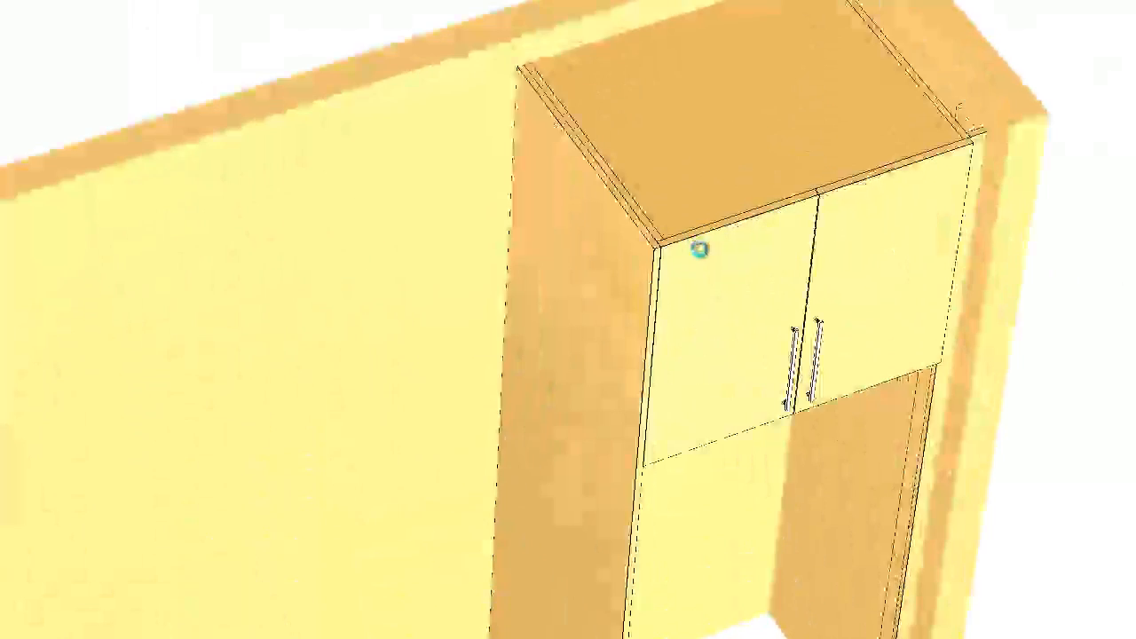
{"action": "scroll", "coordinate": [643, 263], "scroll_direction": "up", "scroll_amount": 8}
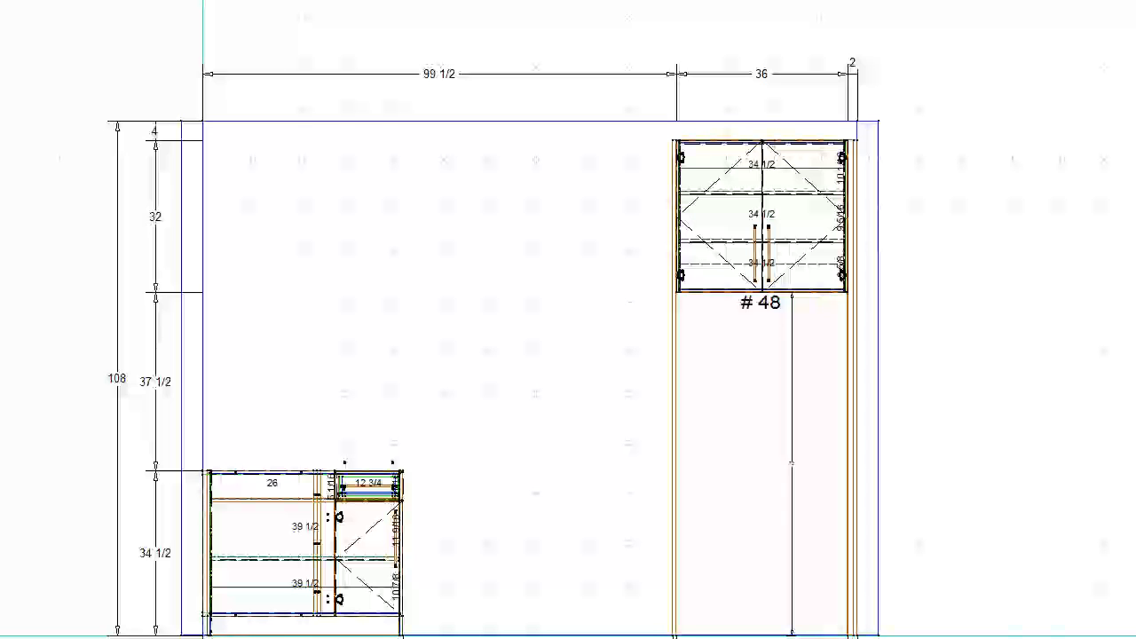
- Place a single-drawer base cabinet against the open side of the tall end panel and set its height to 18 inches
{"action": "left_click_drag", "start_coordinate": [0, 267], "coordinate": [594, 562]}
{"action": "left_click", "coordinate": [598, 591]}
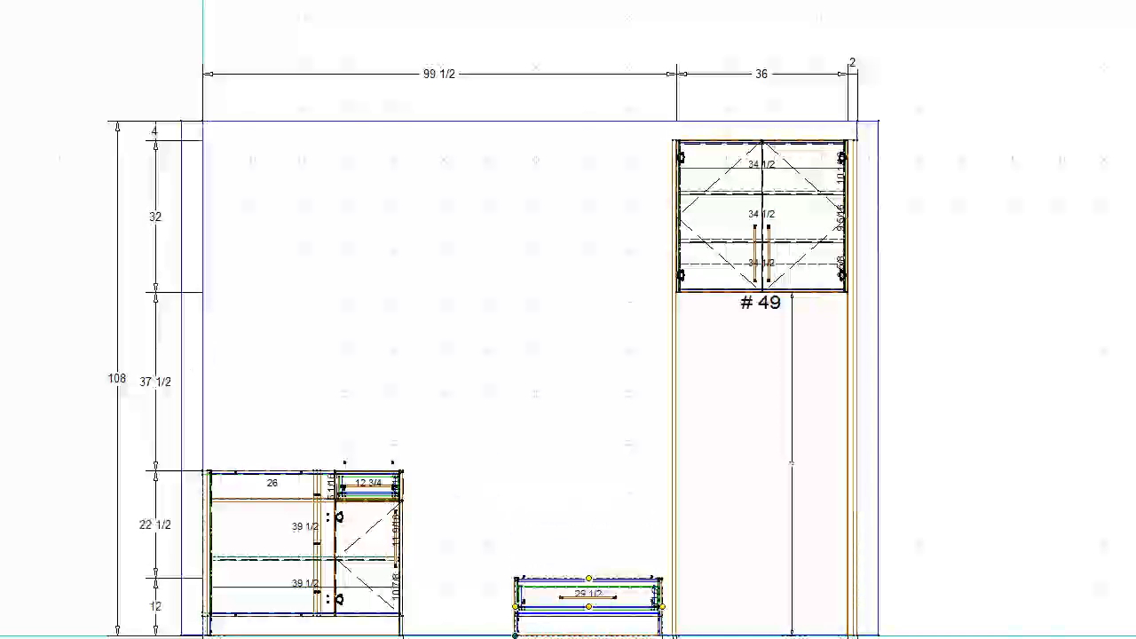
{"action": "key", "text": "ctrl+Right"}
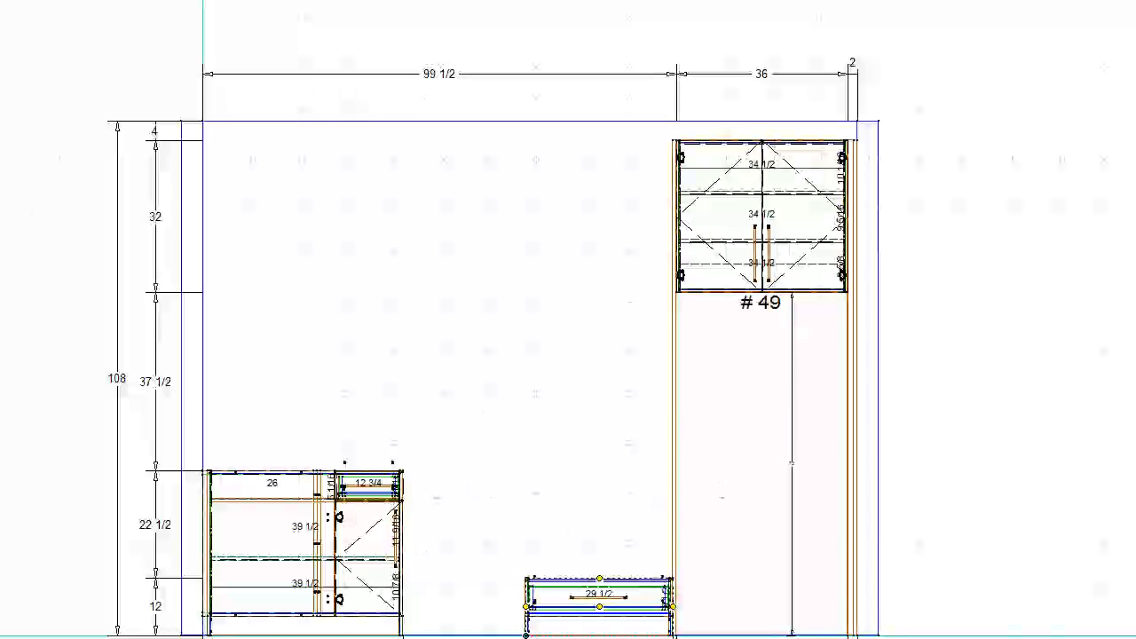
{"action": "middle_click", "coordinate": [615, 634]}
{"action": "scroll", "coordinate": [513, 244], "scroll_direction": "up", "scroll_amount": 4}
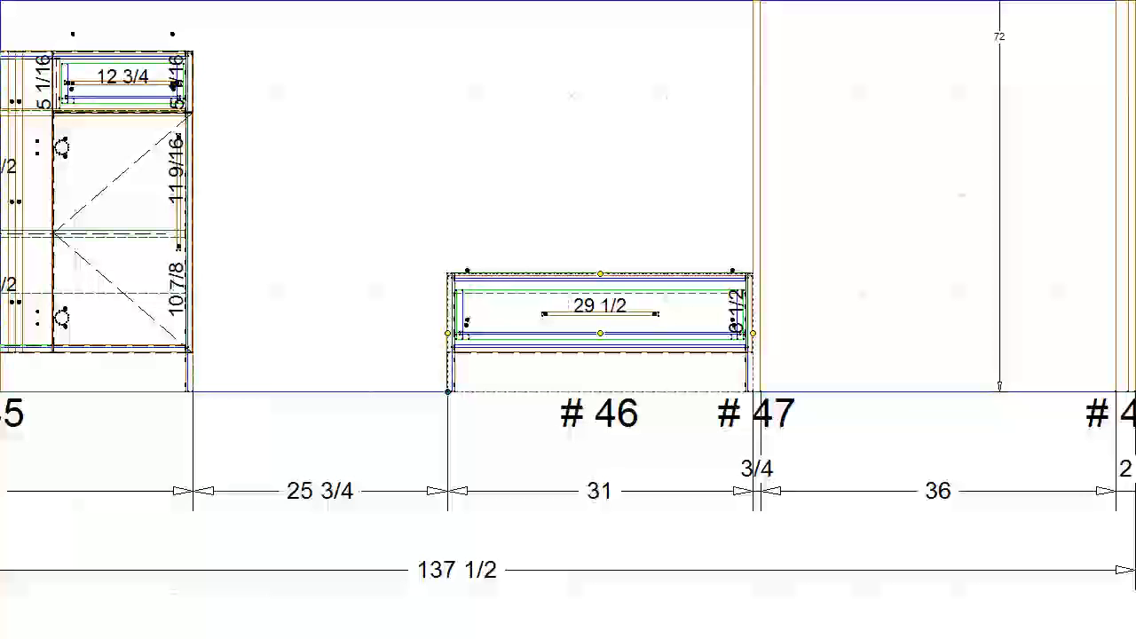
{"action": "key", "text": "Return"}
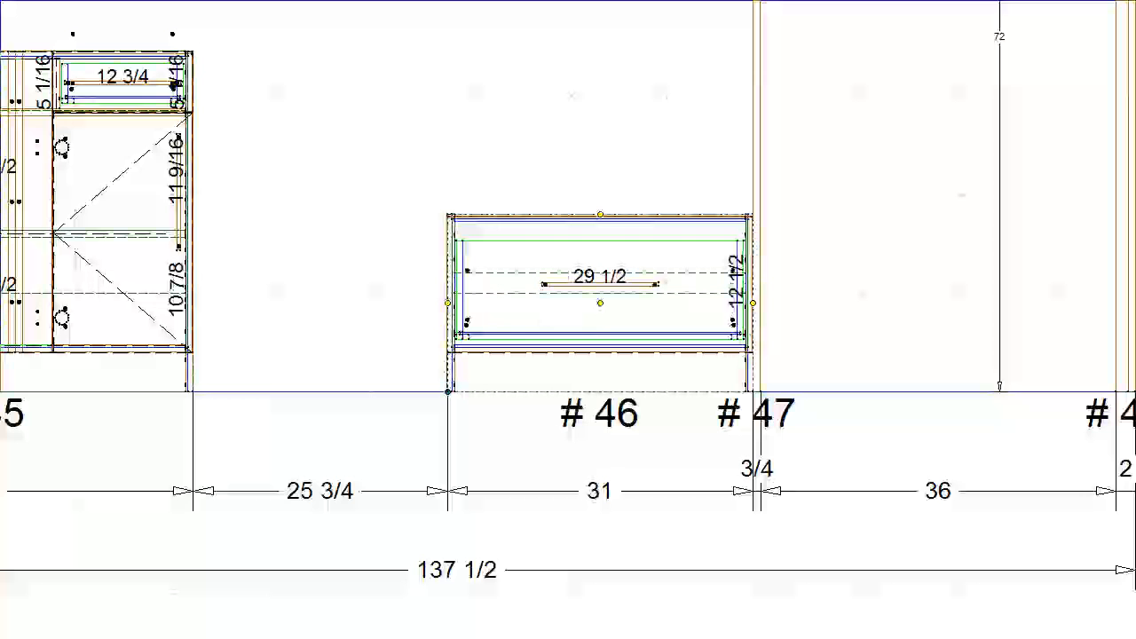
{"action": "scroll", "coordinate": [491, 264], "scroll_direction": "down", "scroll_amount": 2}
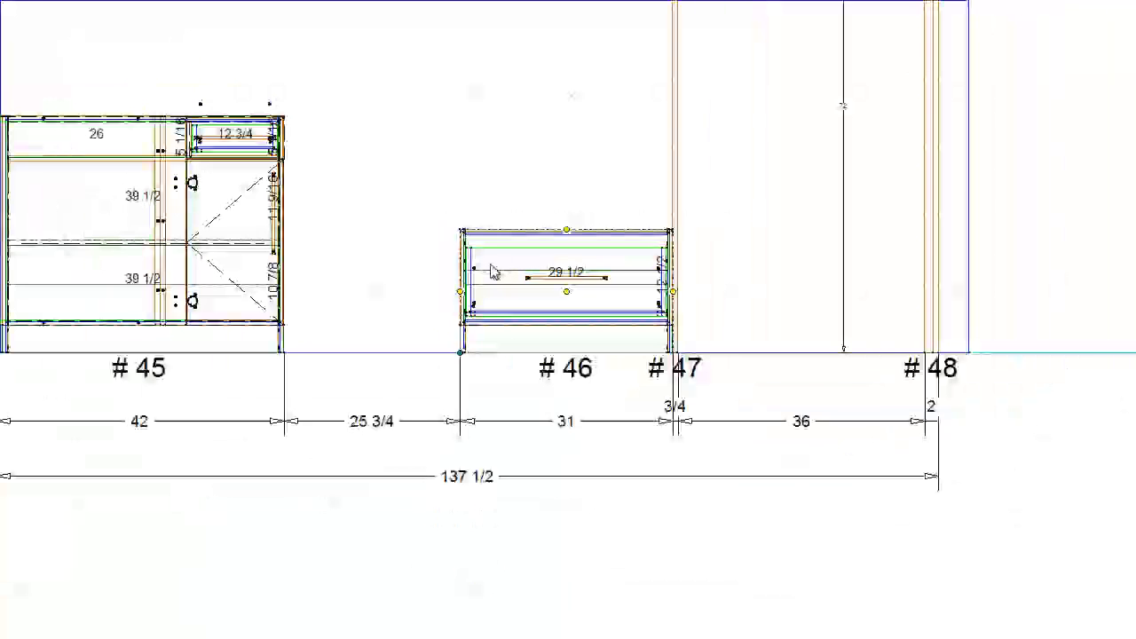
- Set the drawer base cabinet's width to 30 inches, stretching it on its left side
{"action": "middle_click", "coordinate": [515, 210]}
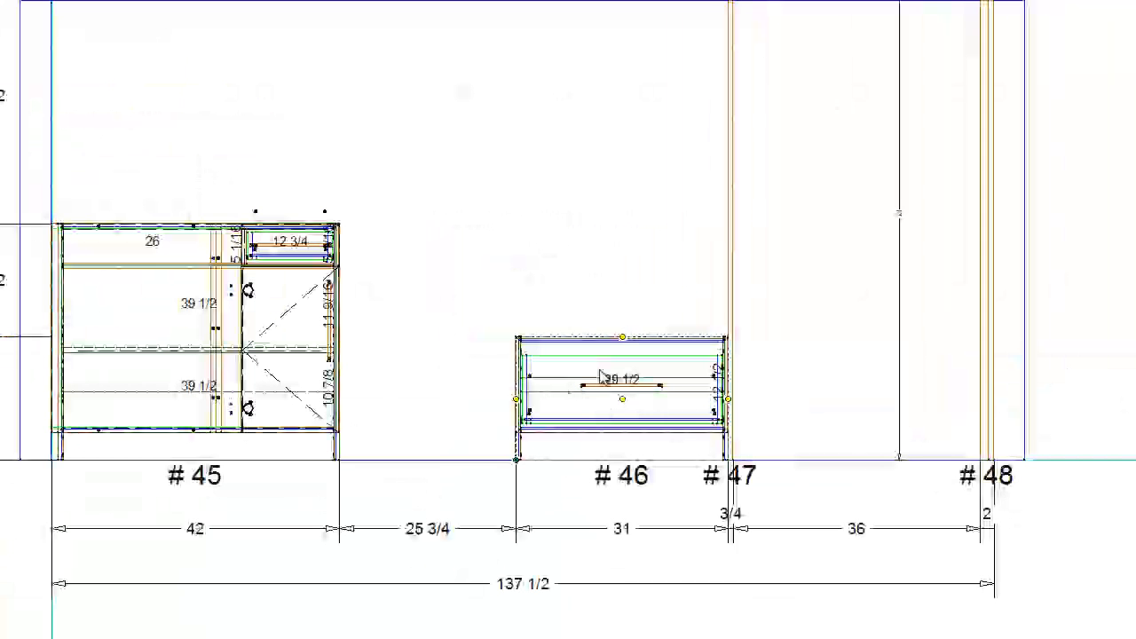
{"action": "scroll", "coordinate": [563, 368], "scroll_direction": "up", "scroll_amount": 4}
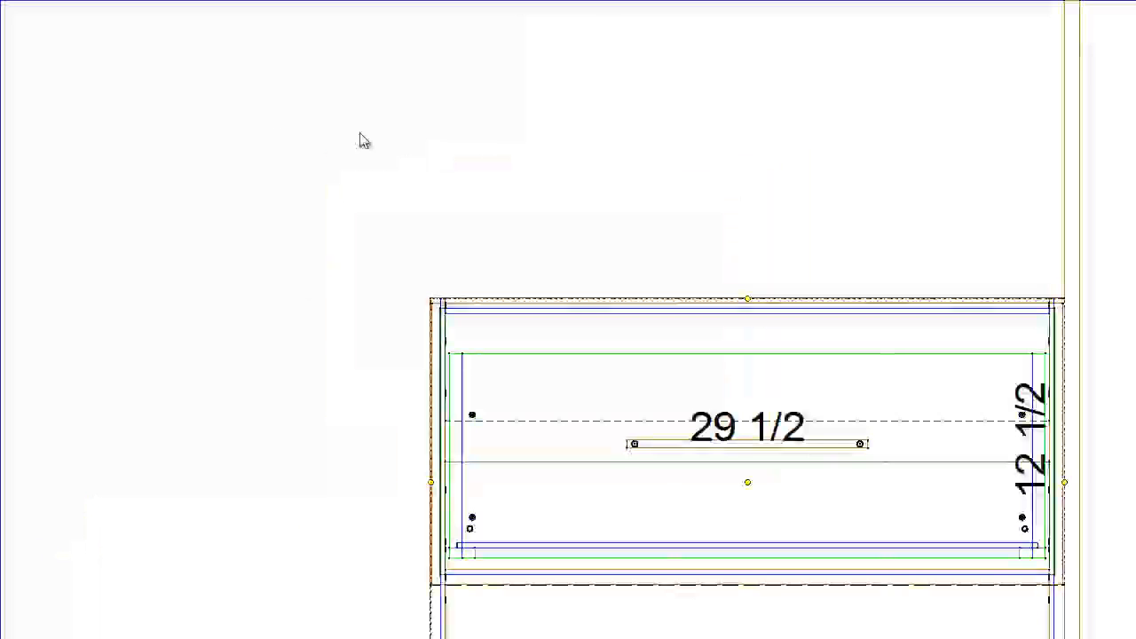
{"action": "scroll", "coordinate": [589, 329], "scroll_direction": "down", "scroll_amount": 3}
{"action": "left_click", "coordinate": [695, 476]}
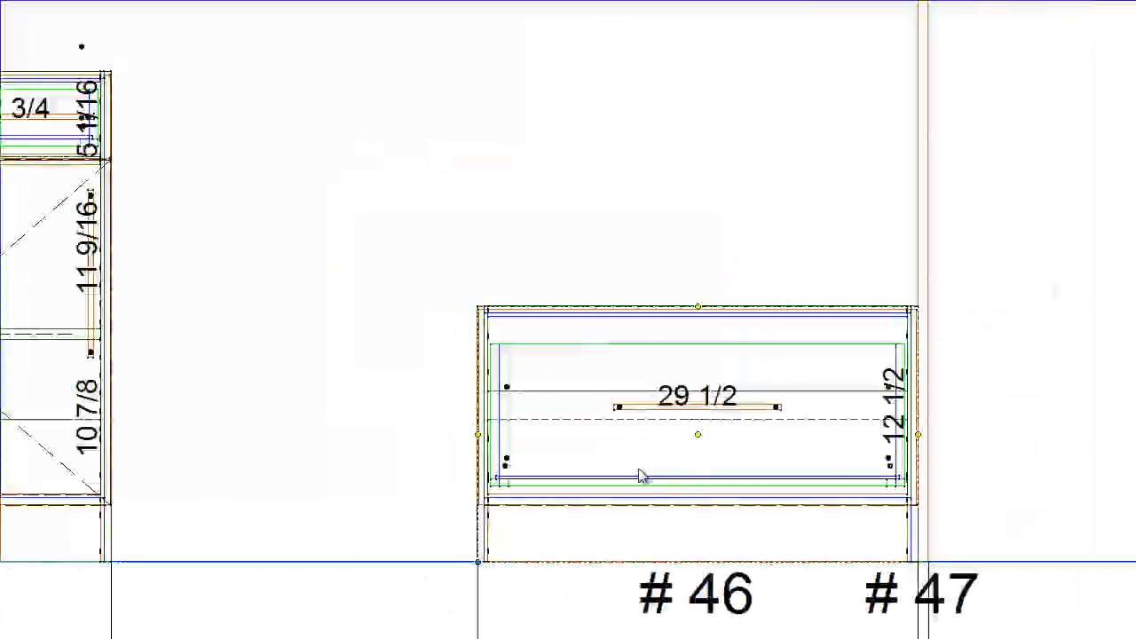
{"action": "scroll", "coordinate": [645, 480], "scroll_direction": "down", "scroll_amount": 1}
{"action": "key", "text": "Return"}
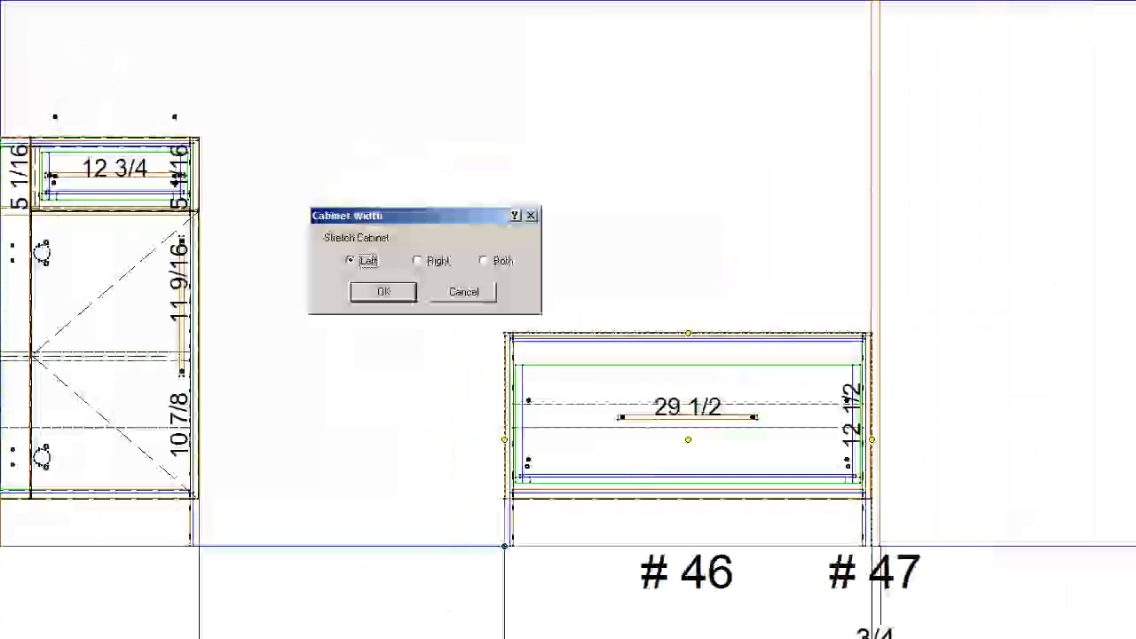
{"action": "key", "text": "Return"}
{"action": "scroll", "coordinate": [630, 353], "scroll_direction": "down", "scroll_amount": 2}
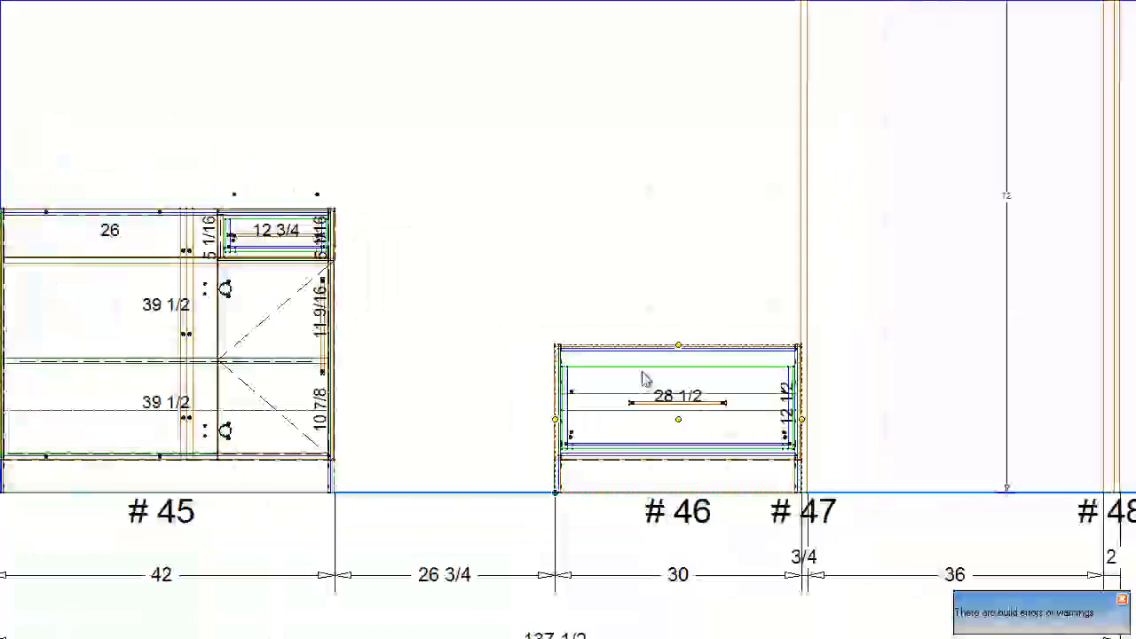
- Place a tall dual-top-deck appliance case above the drawer base cabinet and snap it against the tall end panel
{"action": "left_click", "coordinate": [243, 123]}
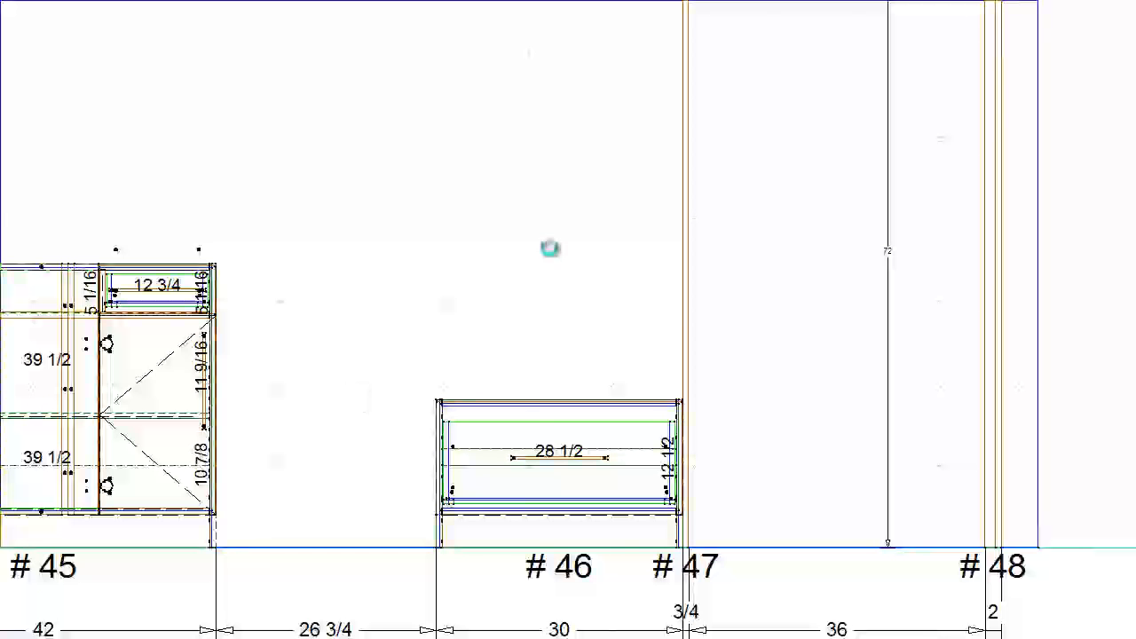
{"action": "left_click", "coordinate": [501, 108]}
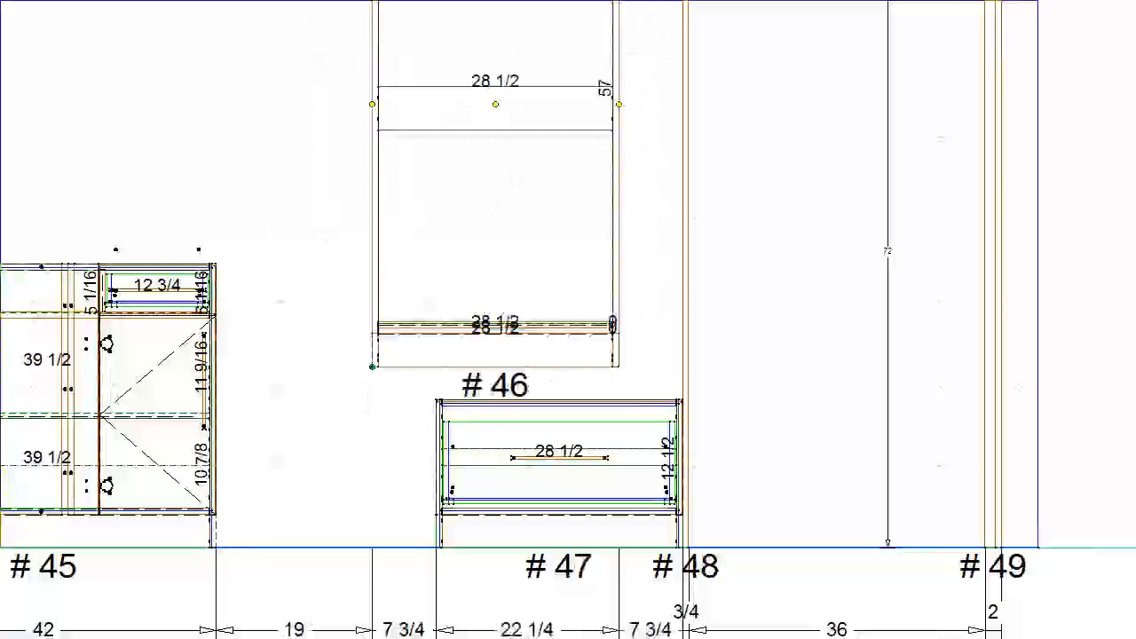
{"action": "key", "text": "ctrl+Right"}
{"action": "scroll", "coordinate": [571, 400], "scroll_direction": "down", "scroll_amount": 3}
{"action": "scroll", "coordinate": [578, 96], "scroll_direction": "up", "scroll_amount": 3}
{"action": "scroll", "coordinate": [600, 283], "scroll_direction": "down", "scroll_amount": 1}
{"action": "scroll", "coordinate": [591, 329], "scroll_direction": "up", "scroll_amount": 2}
{"action": "scroll", "coordinate": [589, 337], "scroll_direction": "down", "scroll_amount": 1}
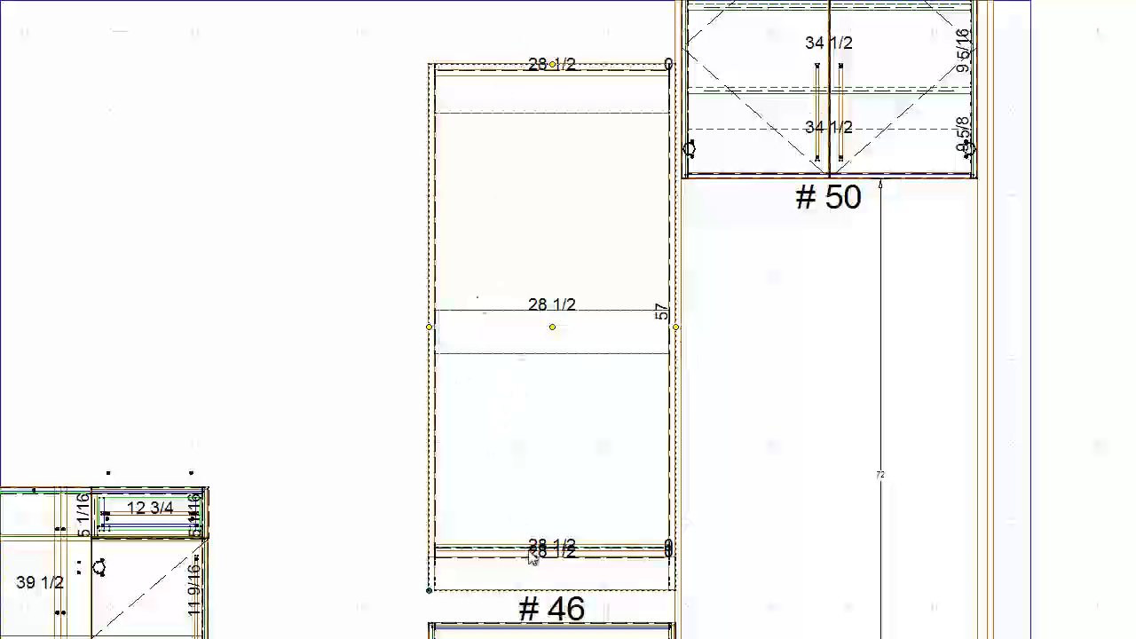
- Set the toe height of appliance case #46 to 0 and check its side section
{"action": "double_click", "coordinate": [507, 451]}
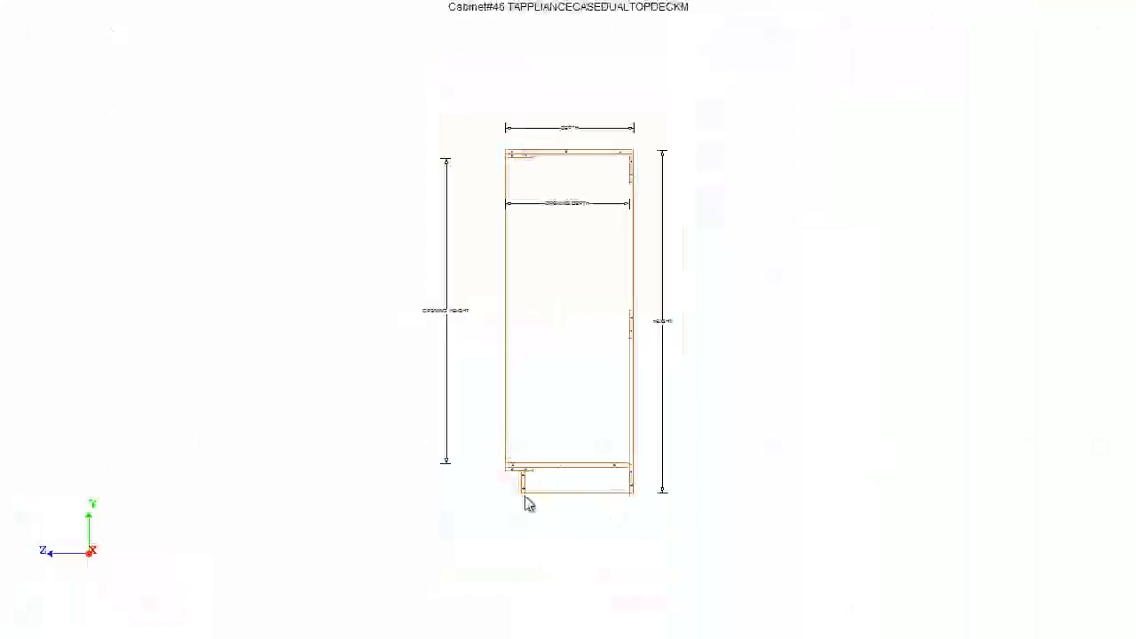
{"action": "left_click", "coordinate": [23, 1]}
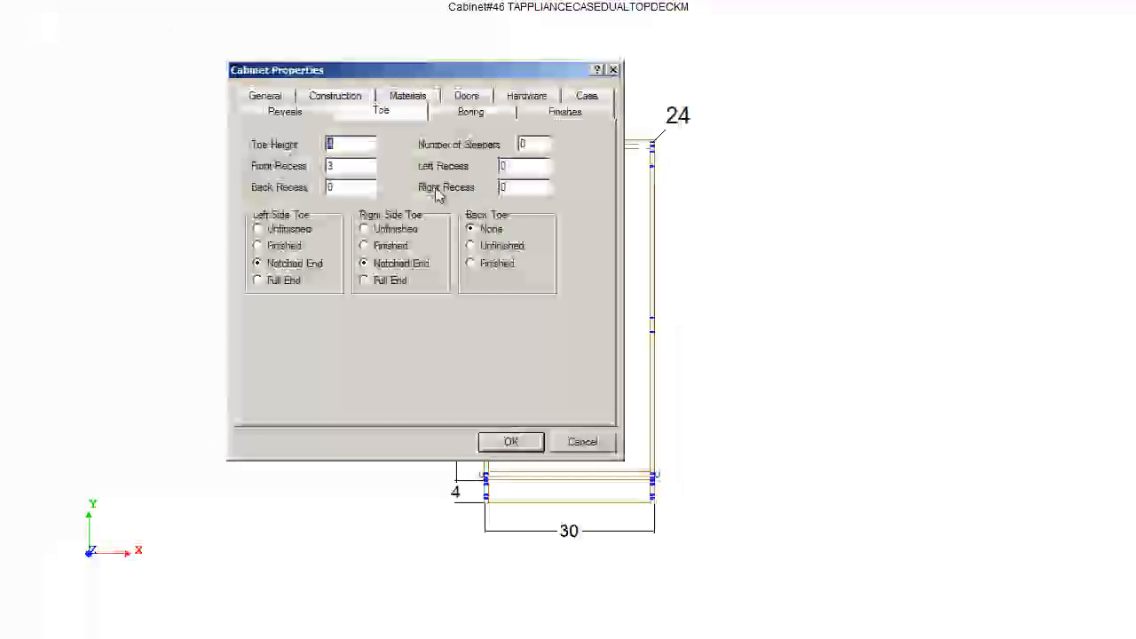
{"action": "left_click_drag", "start_coordinate": [344, 168], "coordinate": [302, 136]}
{"action": "type", "text": "0"}
{"action": "key", "text": "Return"}
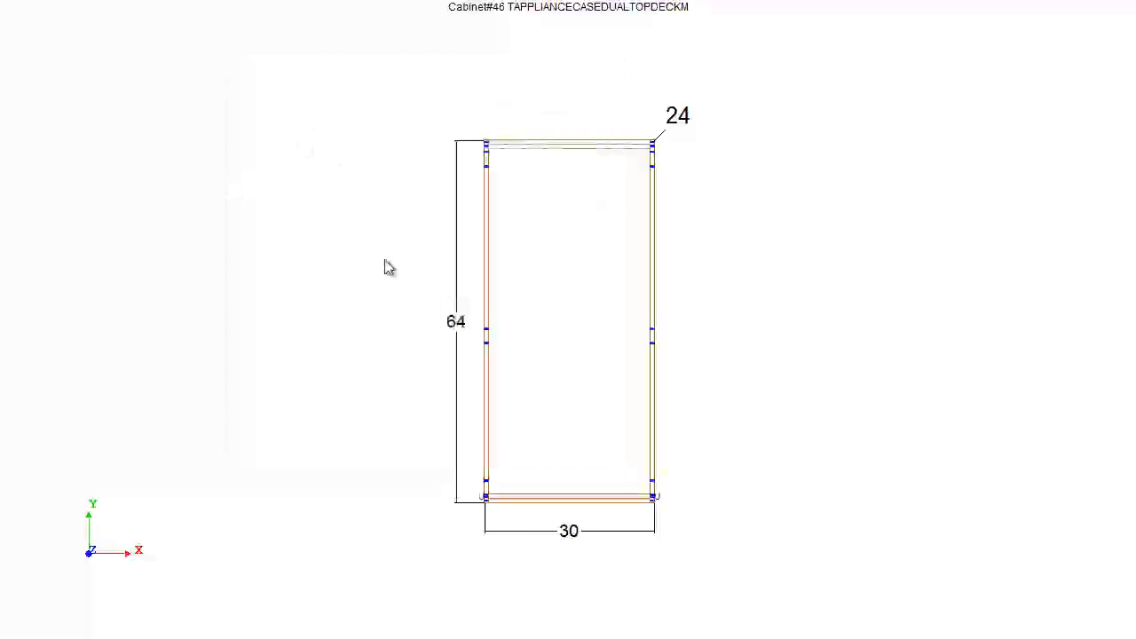
{"action": "left_click", "coordinate": [155, 1]}
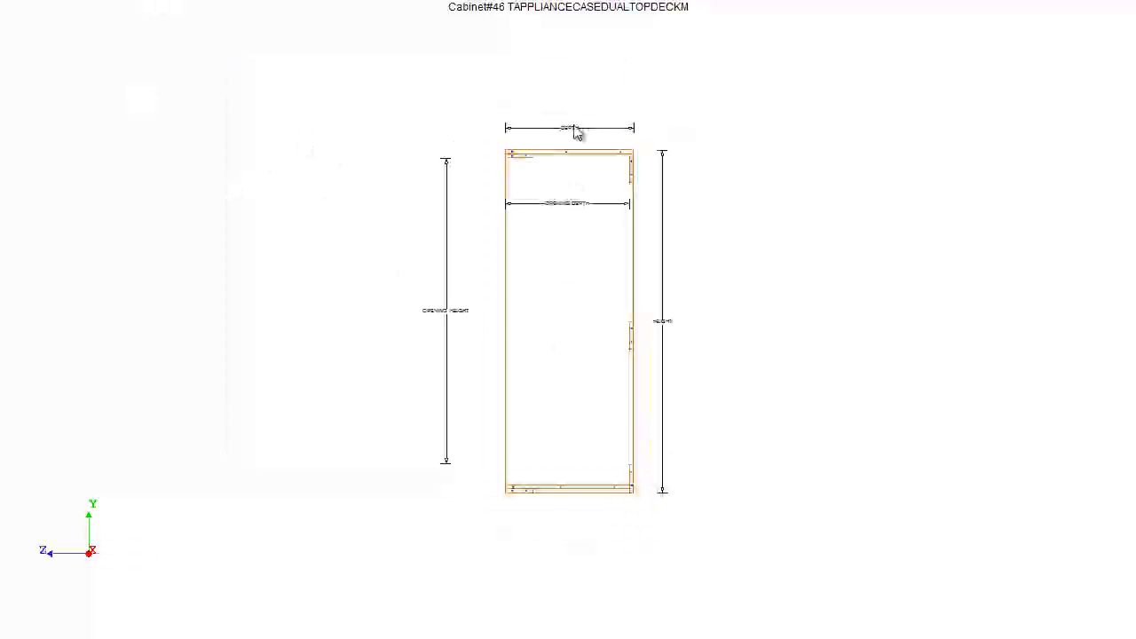
{"action": "scroll", "coordinate": [574, 127], "scroll_direction": "up", "scroll_amount": 5}
{"action": "scroll", "coordinate": [558, 146], "scroll_direction": "down", "scroll_amount": 5}
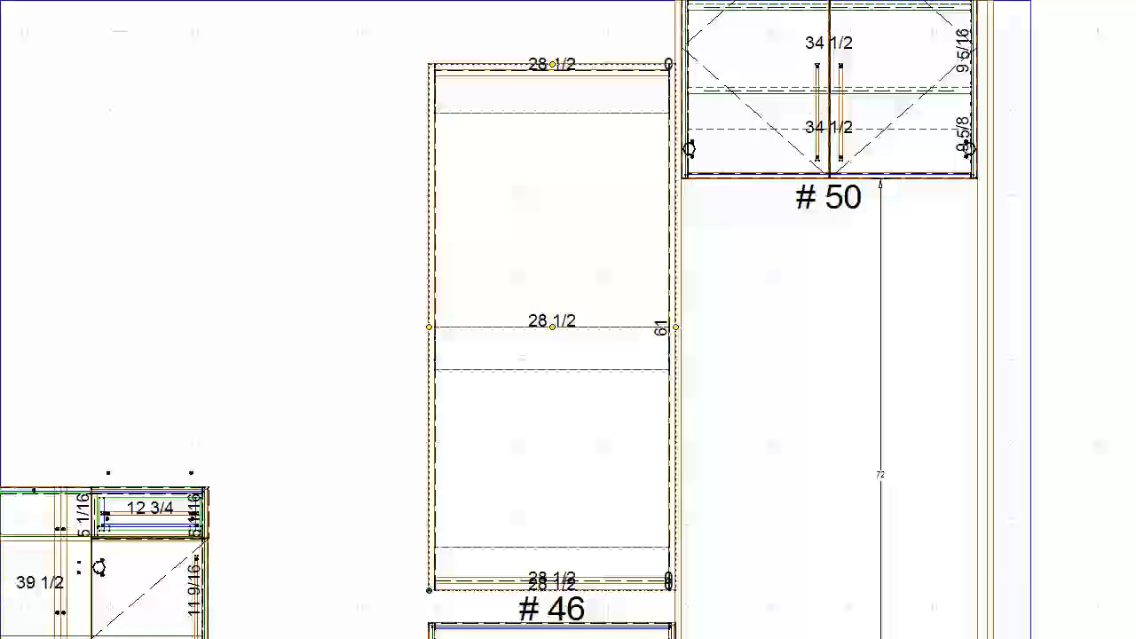
- Lower appliance case #46 until it sits on the drawer base cabinet
{"action": "key", "text": "ctrl+Down"}
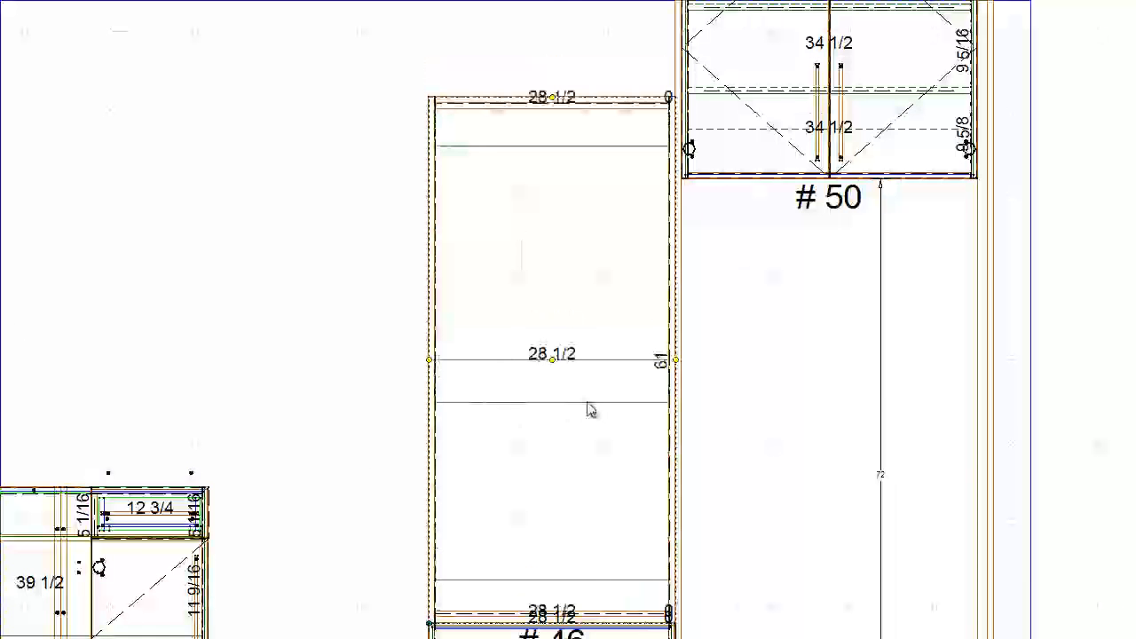
{"action": "middle_click_drag", "start_coordinate": [573, 407], "coordinate": [571, 331]}
{"action": "scroll", "coordinate": [484, 405], "scroll_direction": "down", "scroll_amount": 1}
{"action": "scroll", "coordinate": [484, 413], "scroll_direction": "down", "scroll_amount": 1}
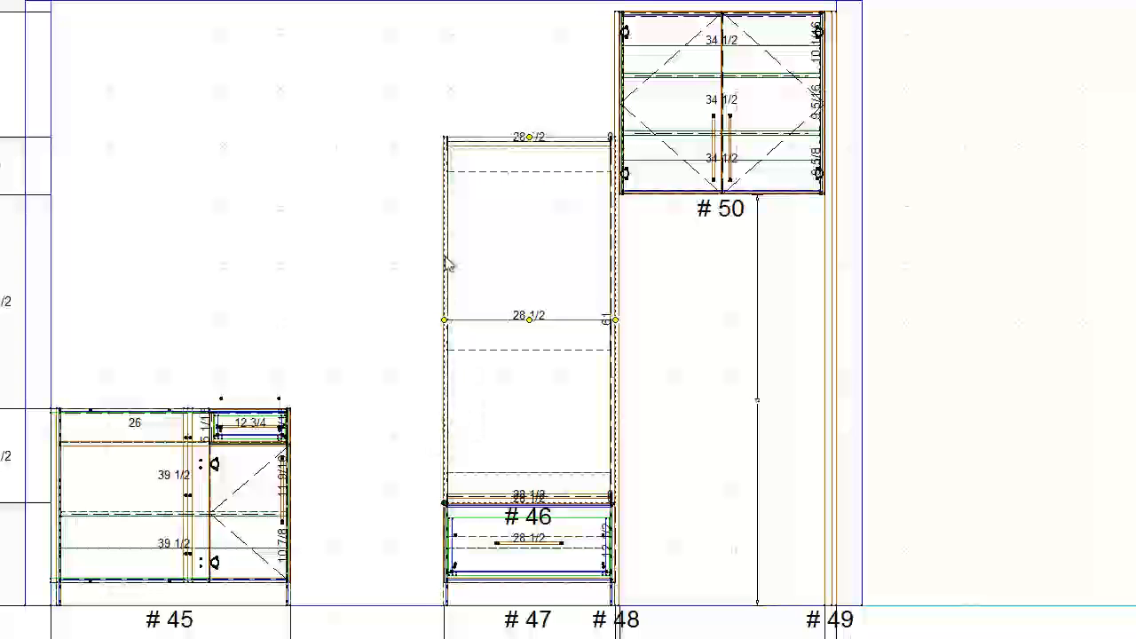
- Set the height of appliance case #46 to 57 inches
{"action": "double_click", "coordinate": [527, 242]}
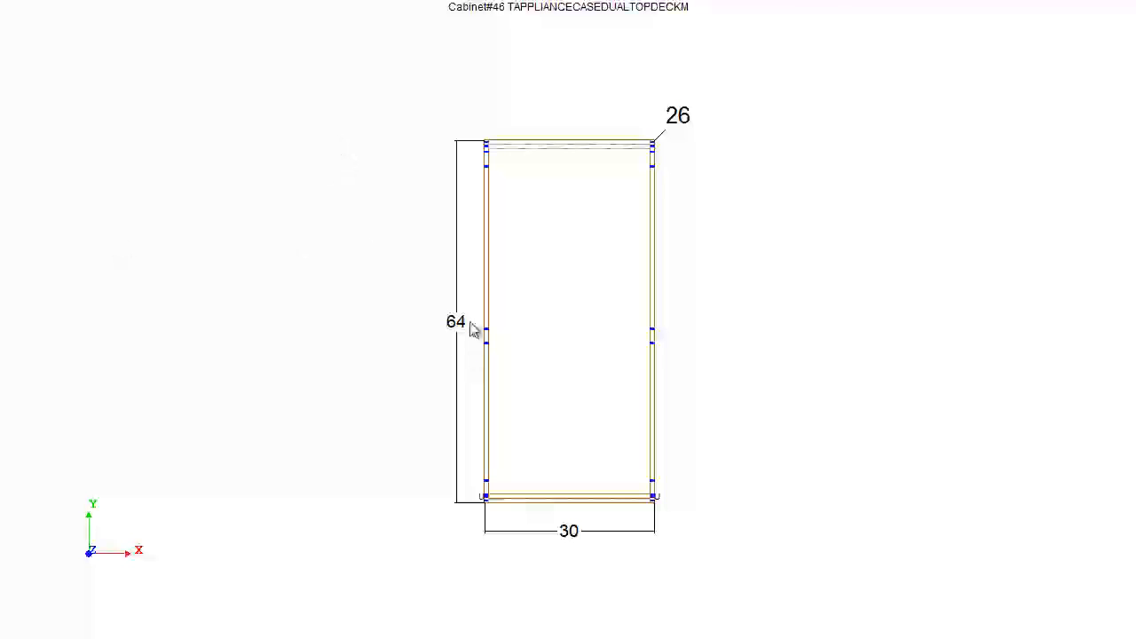
{"action": "left_click", "coordinate": [490, 348]}
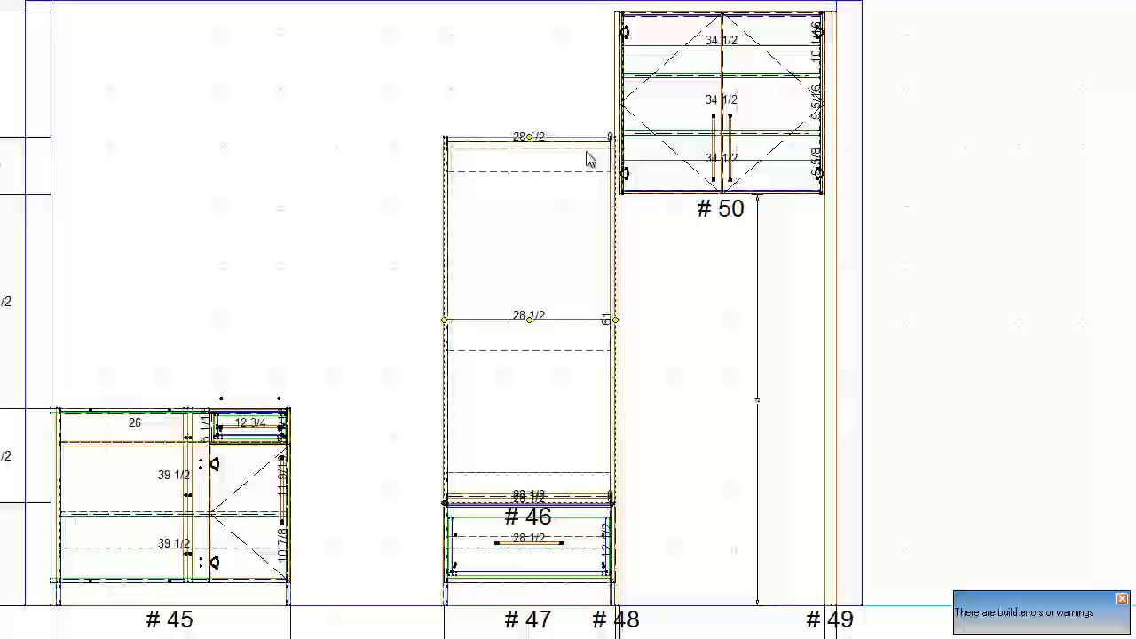
{"action": "double_click", "coordinate": [539, 251]}
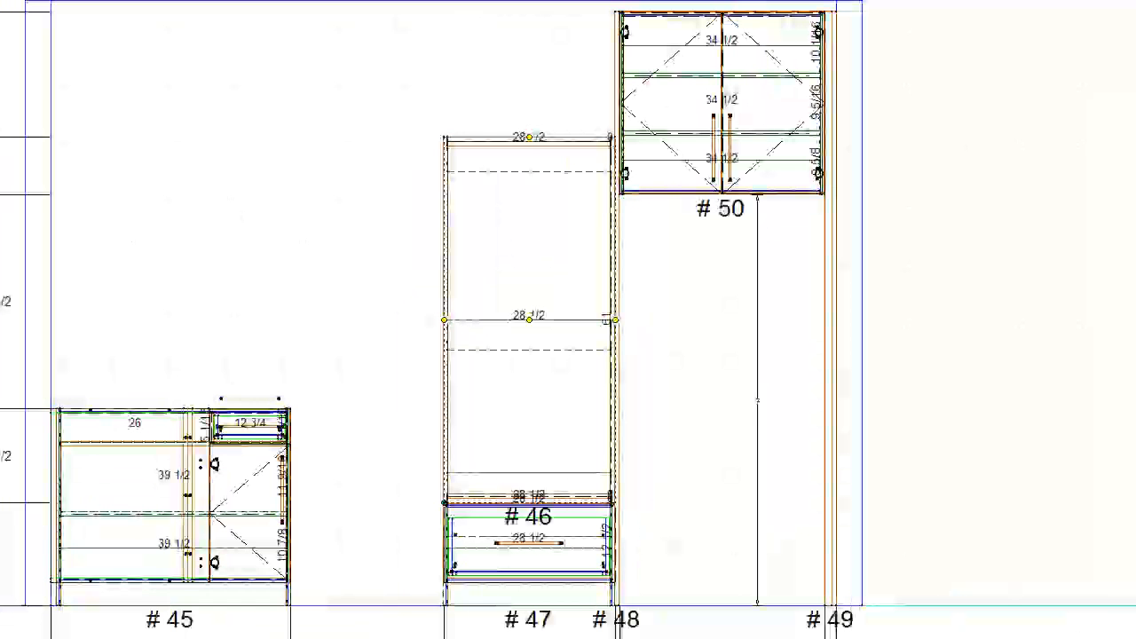
{"action": "double_click", "coordinate": [527, 293]}
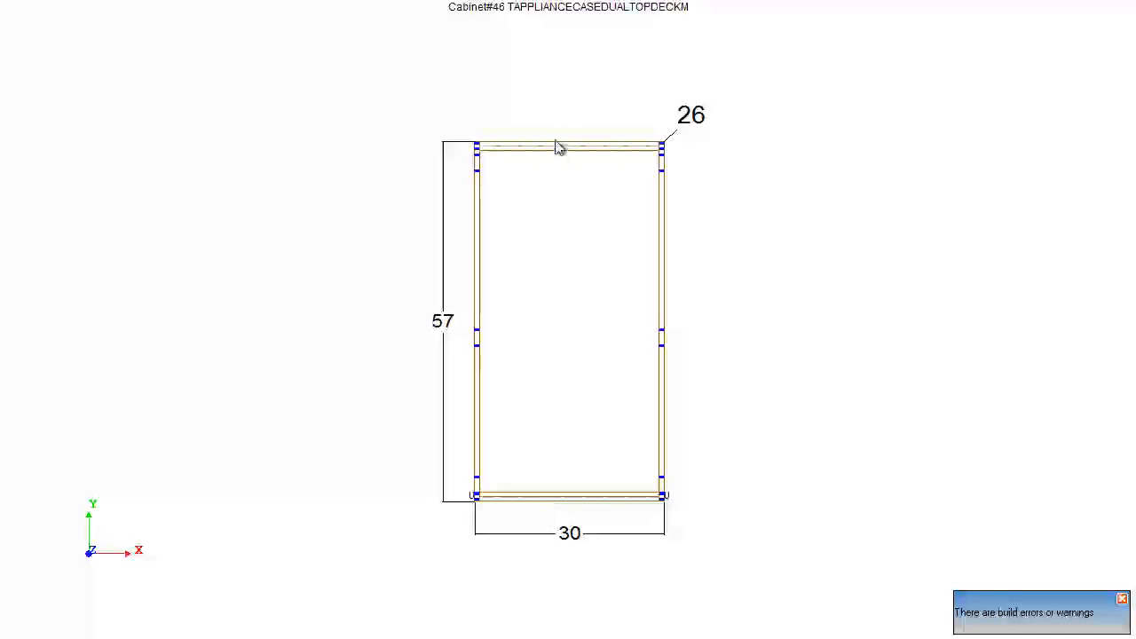
- Measure the clear opening height between the bottom and top decks in the side section of cabinet #46
{"action": "left_click", "coordinate": [166, 2]}
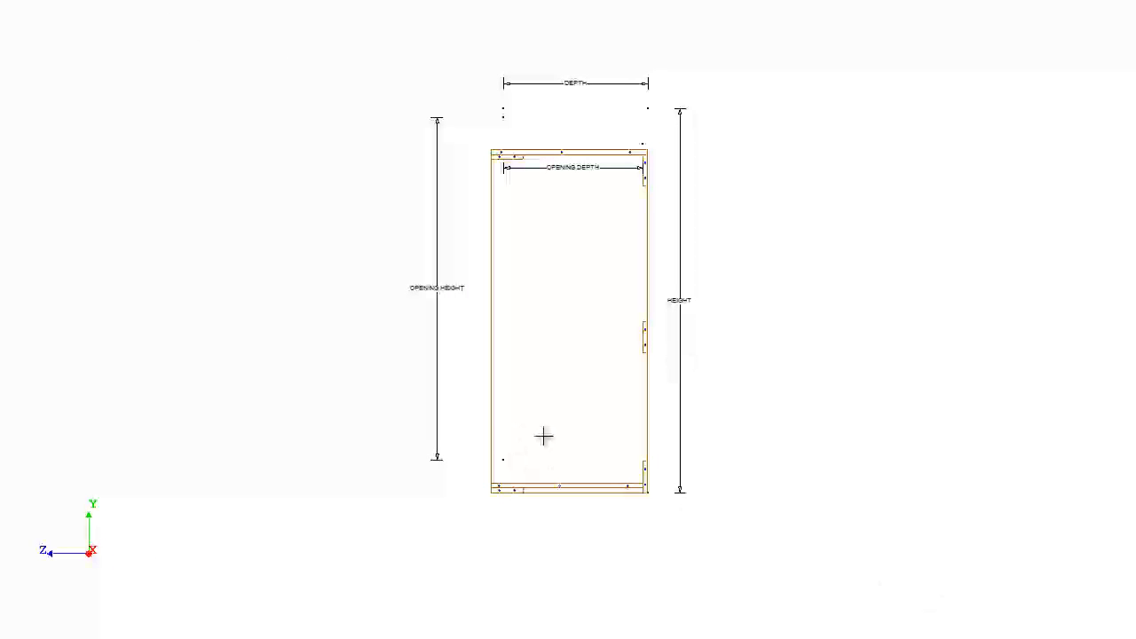
{"action": "scroll", "coordinate": [543, 435], "scroll_direction": "up", "scroll_amount": 4}
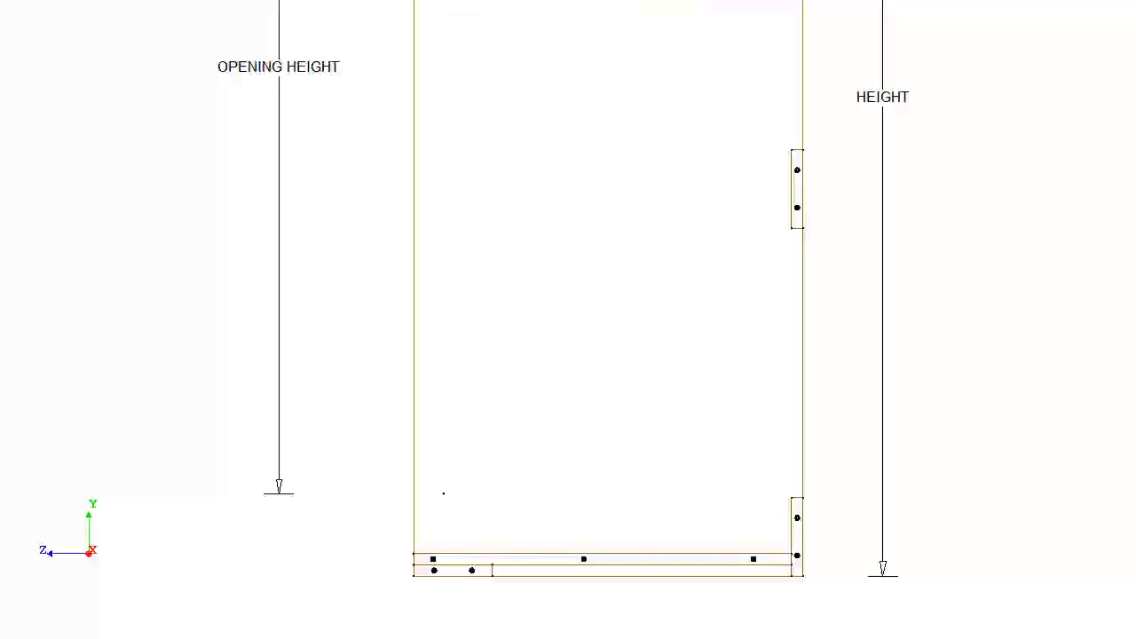
{"action": "left_click", "coordinate": [428, 552]}
{"action": "middle_click_drag", "start_coordinate": [381, 185], "coordinate": [461, 495]}
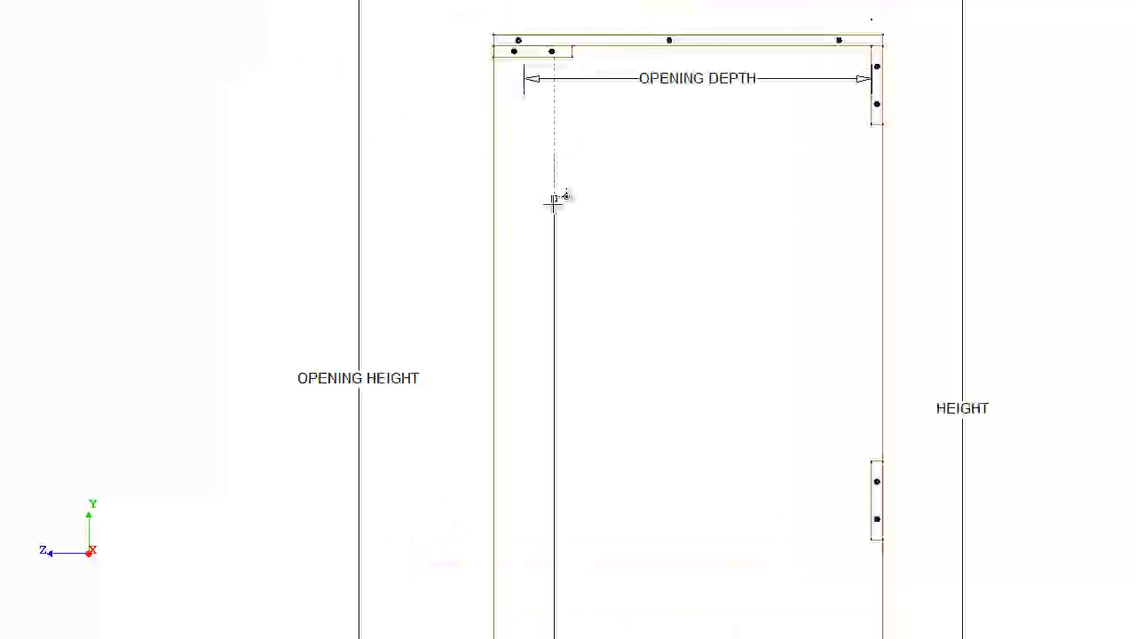
{"action": "left_click", "coordinate": [509, 61]}
{"action": "left_click", "coordinate": [442, 111]}
{"action": "scroll", "coordinate": [513, 479], "scroll_direction": "down", "scroll_amount": 4}
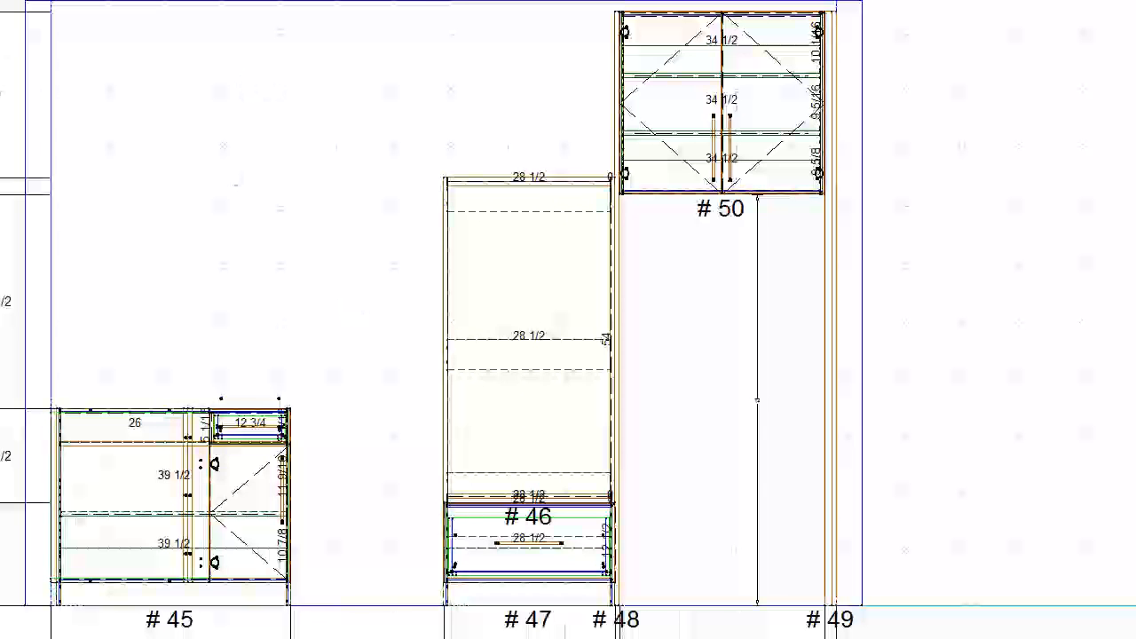
- Place a 36-inch wide two-door upper cabinet on wall 3 and raise its bottom level with the appliance case's top
{"action": "left_click", "coordinate": [297, 198]}
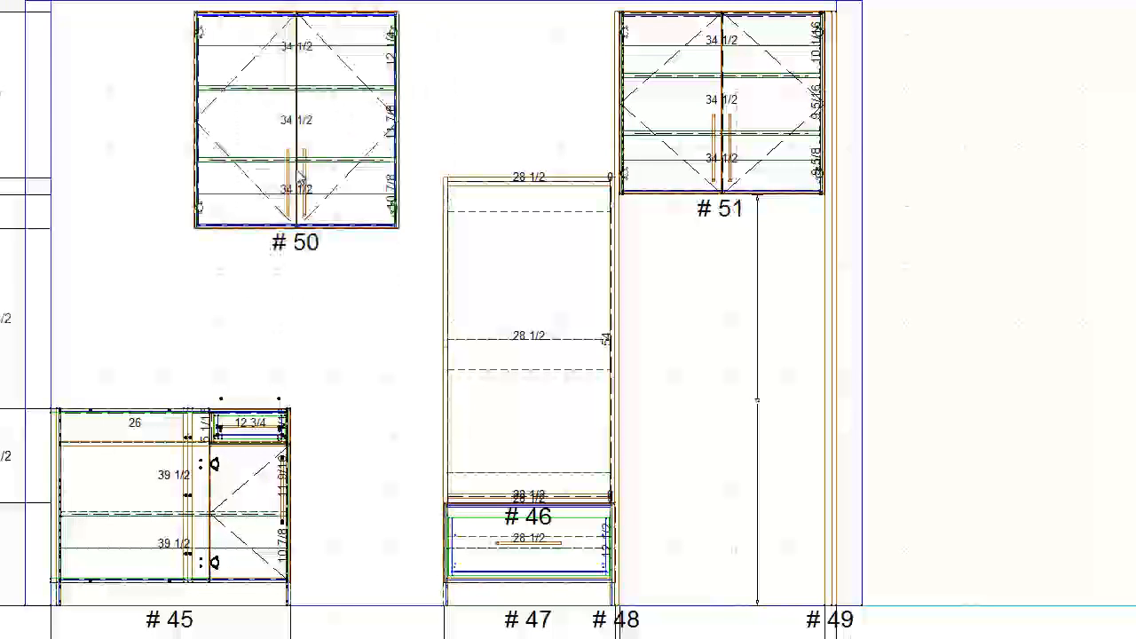
{"action": "scroll", "coordinate": [255, 157], "scroll_direction": "down", "scroll_amount": 2}
{"action": "middle_click_drag", "start_coordinate": [25, 71], "coordinate": [234, 192]}
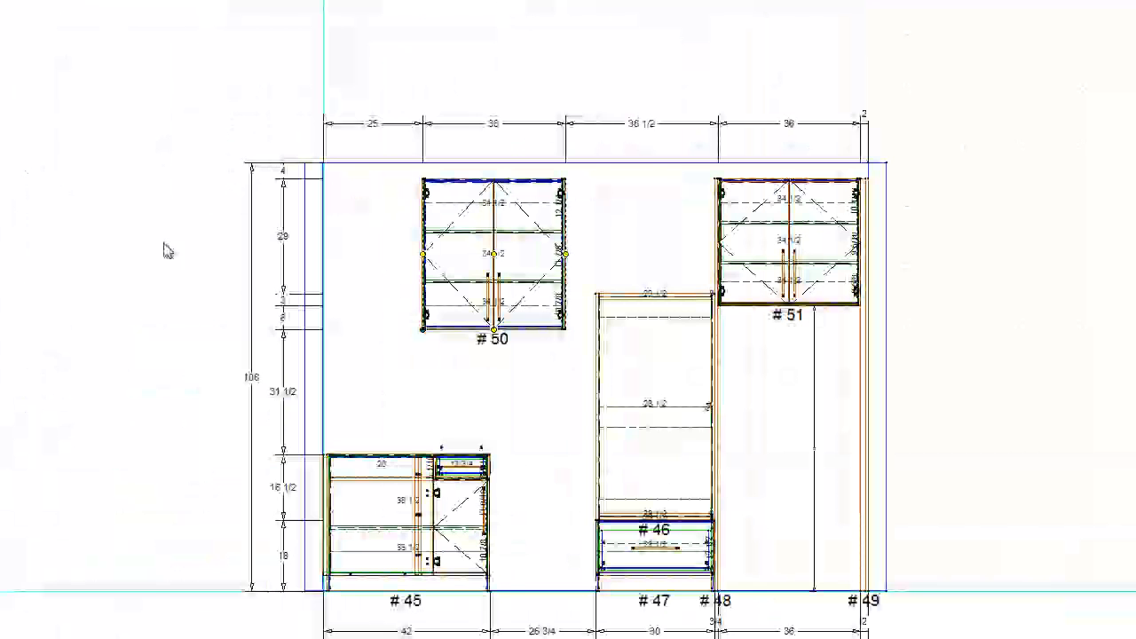
{"action": "left_click_drag", "start_coordinate": [494, 329], "coordinate": [493, 294]}
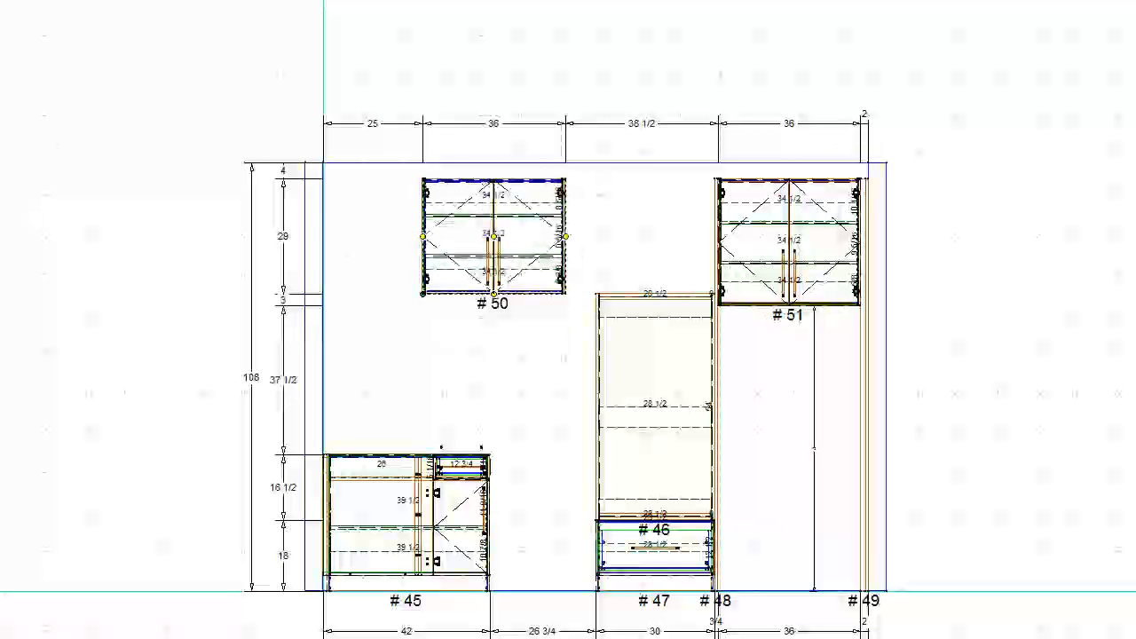
- Move two-door upper cabinet #50 against end panel #48 and set its width to 30 inches to match the appliance case
{"action": "key", "text": "ctrl+Right"}
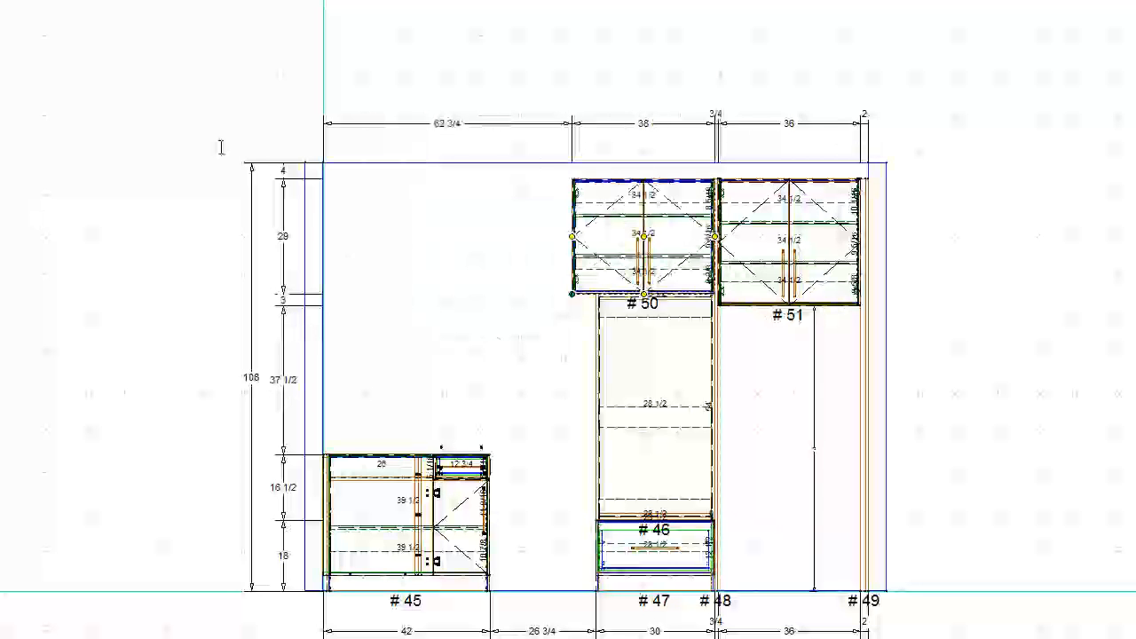
{"action": "key", "text": "ctrl+w"}
{"action": "key", "text": "Return"}
{"action": "scroll", "coordinate": [688, 262], "scroll_direction": "up", "scroll_amount": 2}
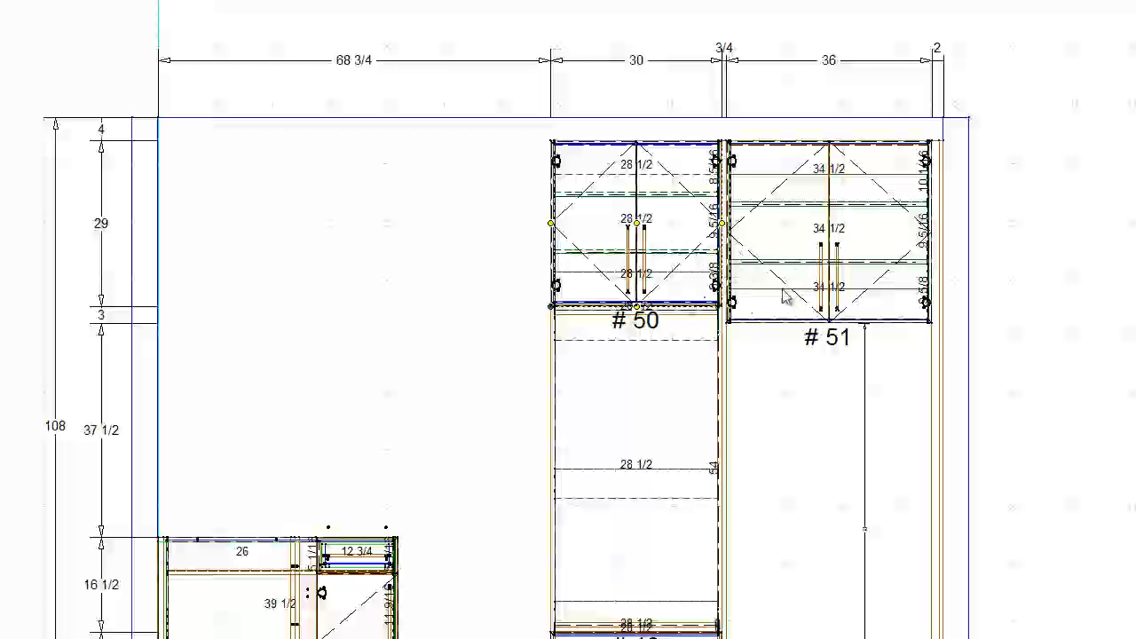
- Place a blind corner upper cabinet in the plan above base cabinet #45 and set its depth to 15 inches
{"action": "left_click", "coordinate": [415, 246]}
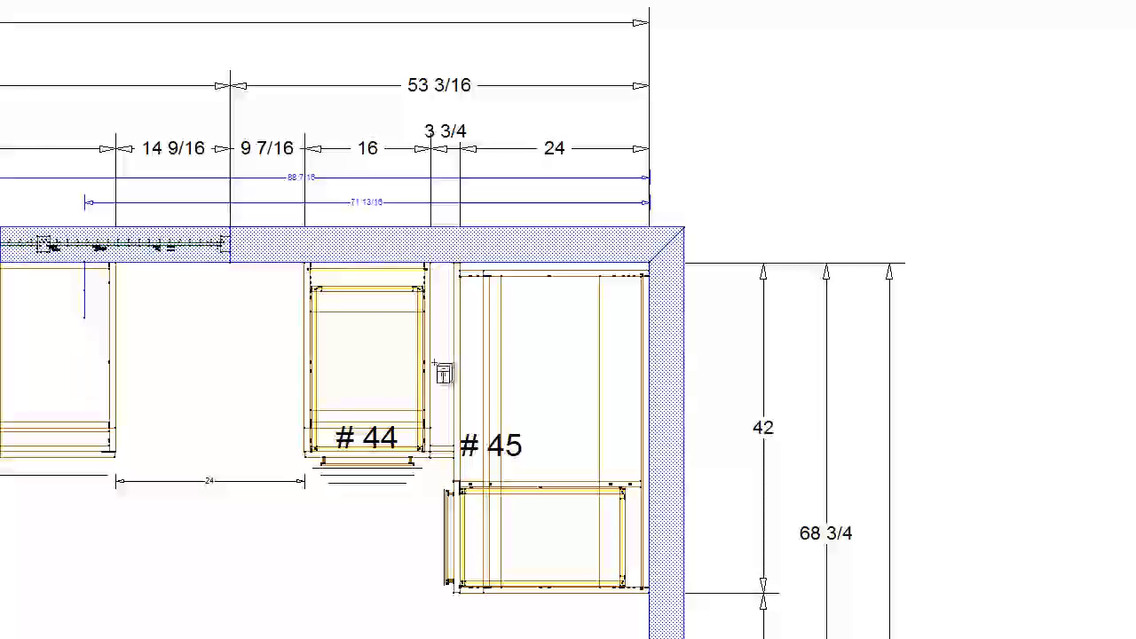
{"action": "left_click", "coordinate": [607, 406]}
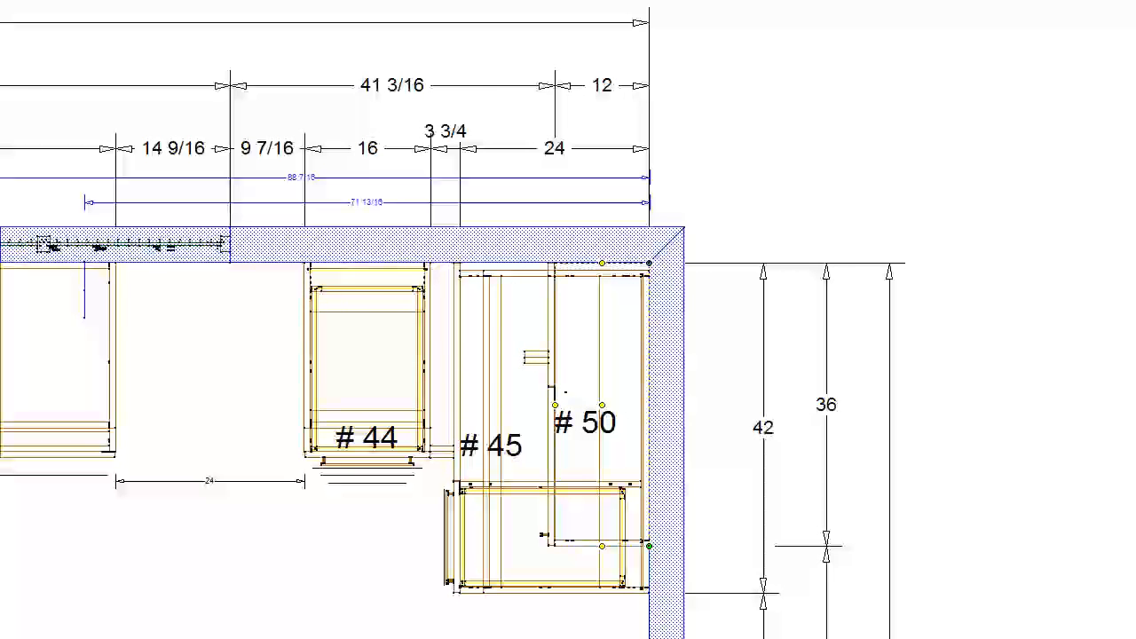
{"action": "key", "text": "Return"}
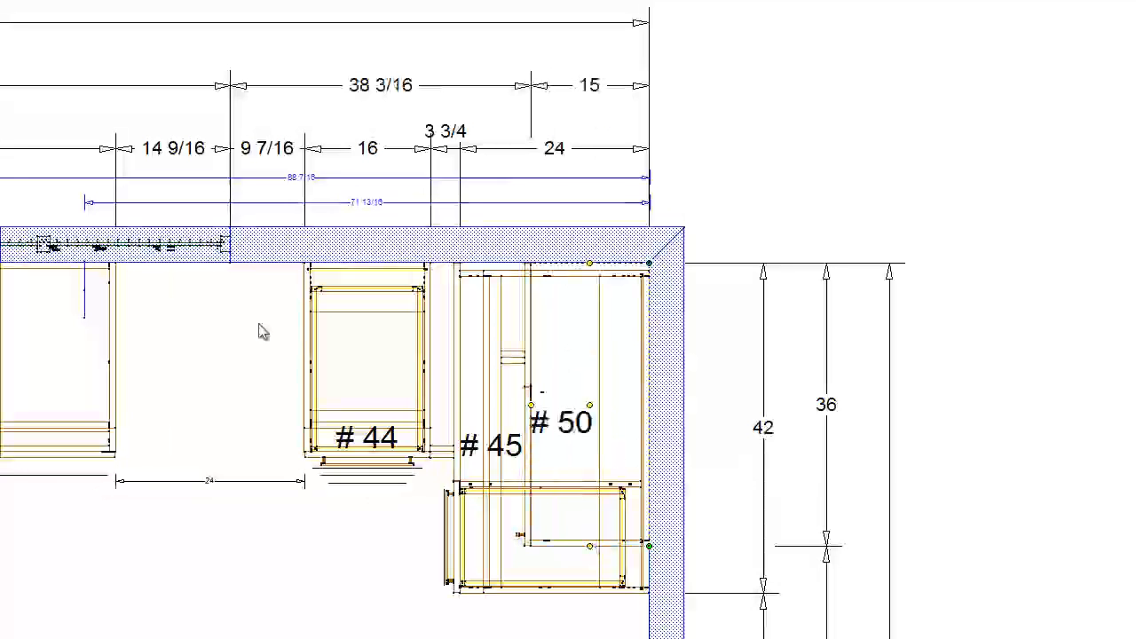
- Resize corner upper cabinet #50 along the wall to a width of 27 inches
{"action": "left_click_drag", "start_coordinate": [591, 501], "coordinate": [592, 464]}
{"action": "scroll", "coordinate": [593, 359], "scroll_direction": "up", "scroll_amount": 2}
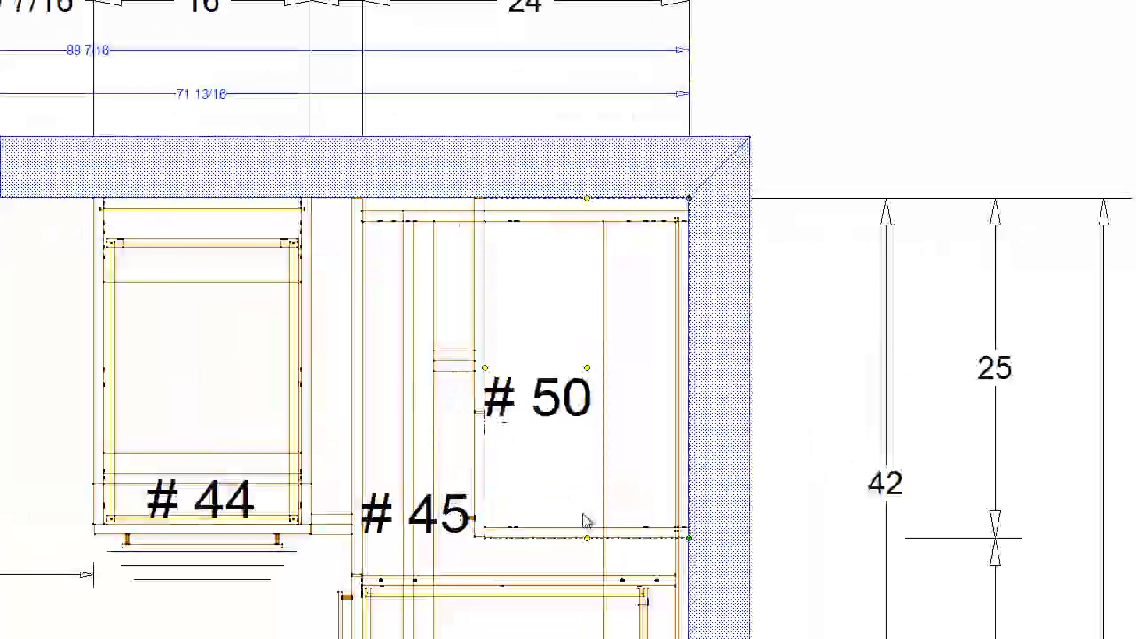
{"action": "left_click_drag", "start_coordinate": [589, 543], "coordinate": [588, 576]}
{"action": "scroll", "coordinate": [589, 568], "scroll_direction": "down", "scroll_amount": 1}
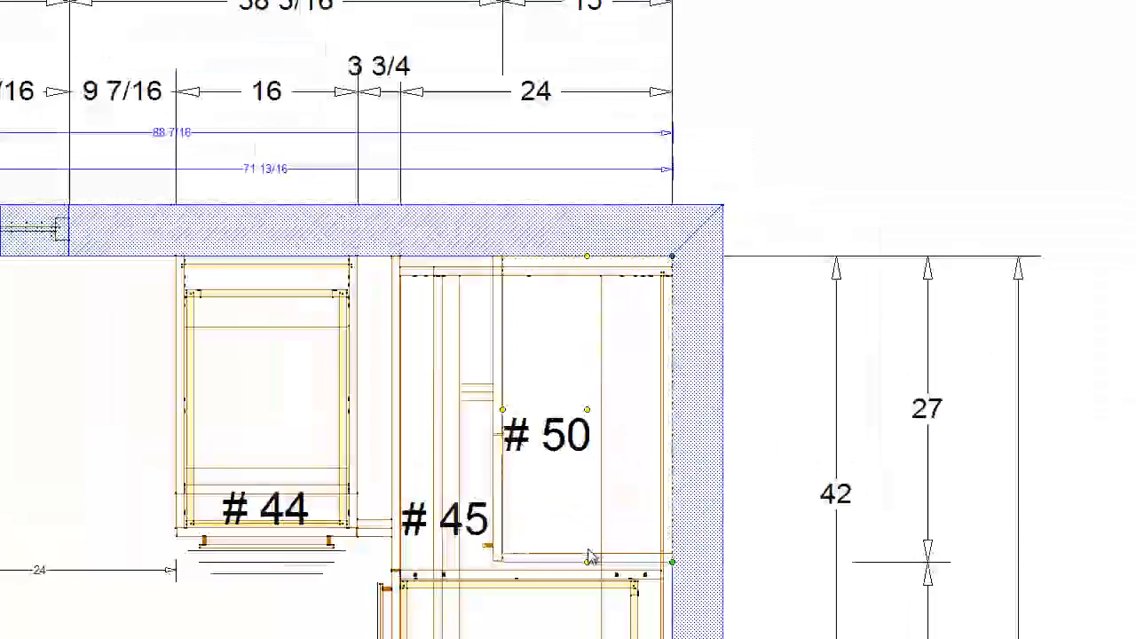
{"action": "scroll", "coordinate": [590, 557], "scroll_direction": "down", "scroll_amount": 1}
- In the wall 3 elevation, extend corner upper cabinet #50 down until its bottom is 19 1/2 inches above base cabinet #45
{"action": "left_click", "coordinate": [65, 2]}
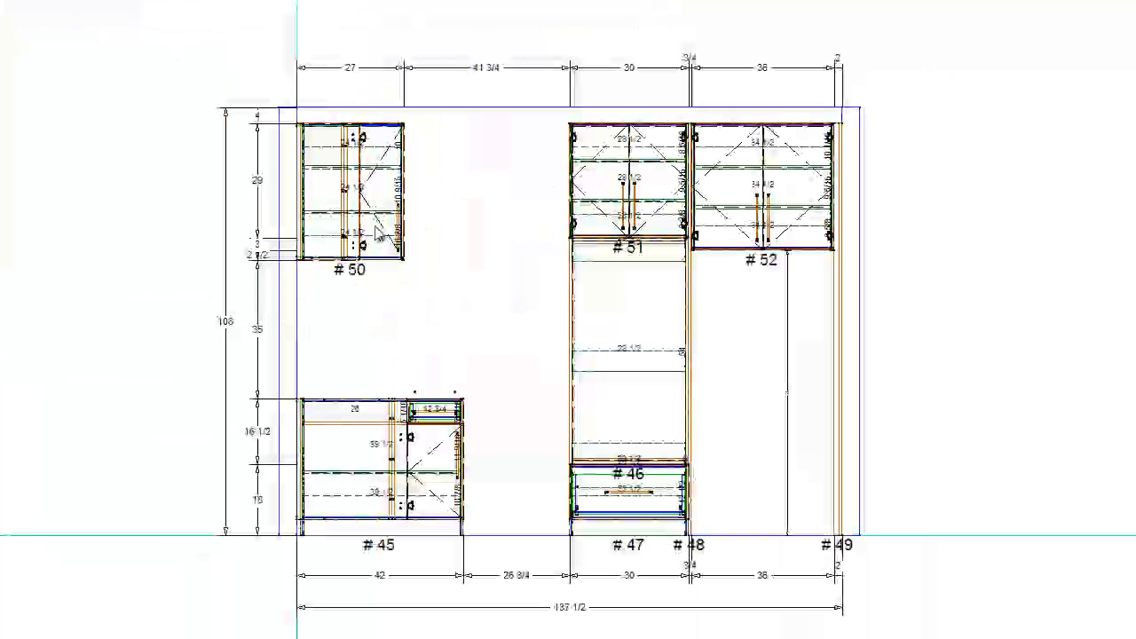
{"action": "left_click", "coordinate": [341, 247]}
{"action": "scroll", "coordinate": [335, 274], "scroll_direction": "up", "scroll_amount": 2}
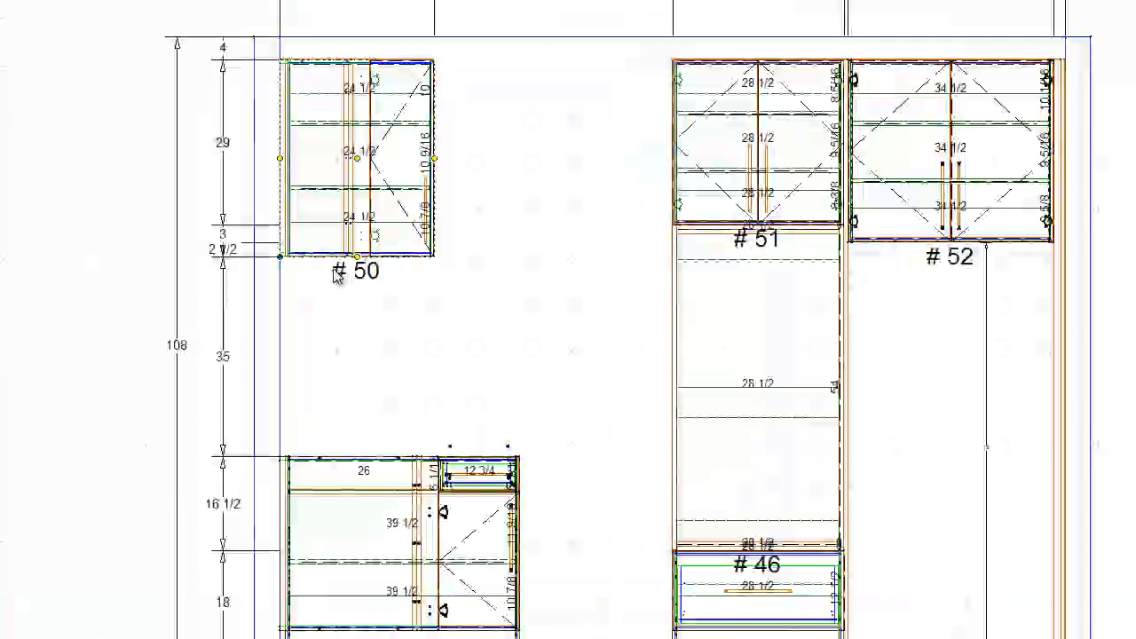
{"action": "scroll", "coordinate": [335, 275], "scroll_direction": "up", "scroll_amount": 1}
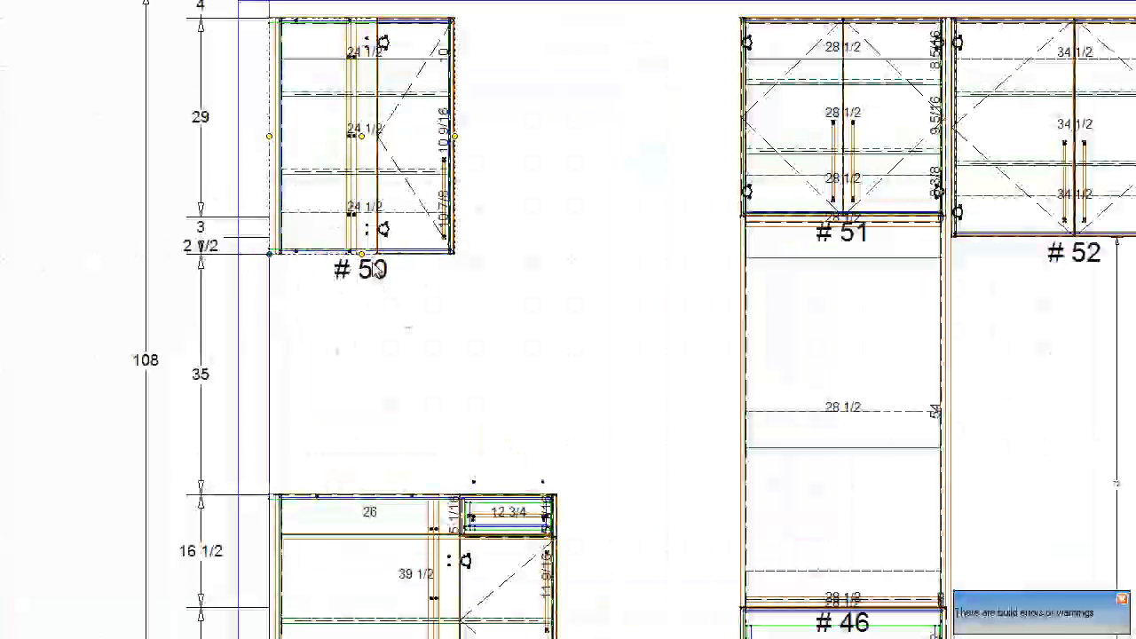
{"action": "left_click_drag", "start_coordinate": [361, 254], "coordinate": [361, 361]}
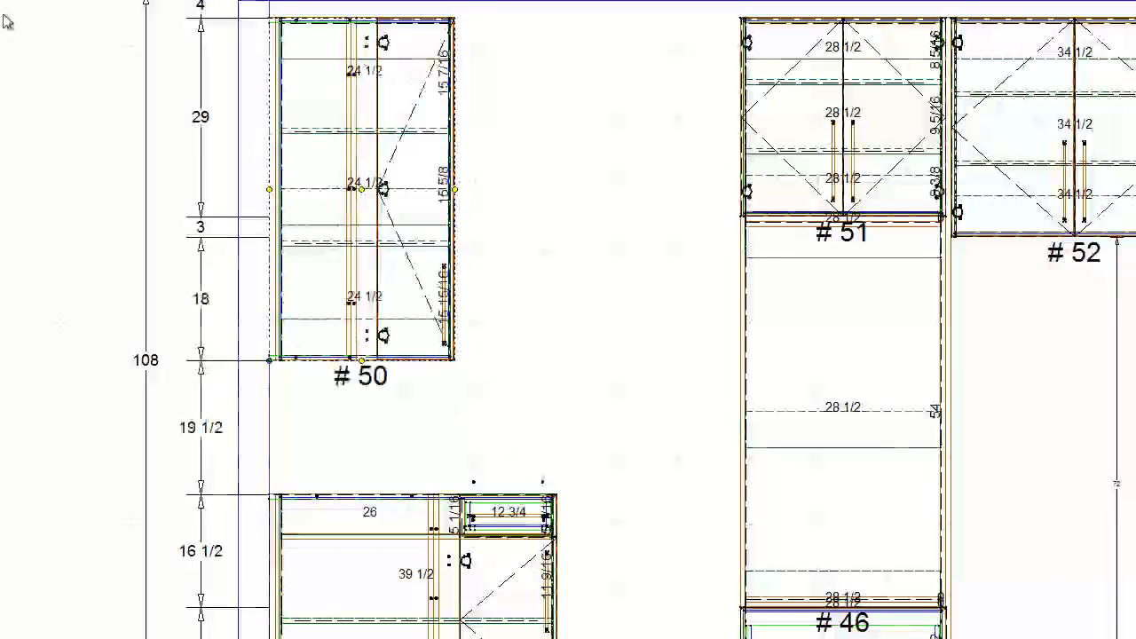
- Add a vertical dimension from the floor to the underside of corner upper cabinet #50, outside the wall
{"action": "left_click", "coordinate": [51, 199]}
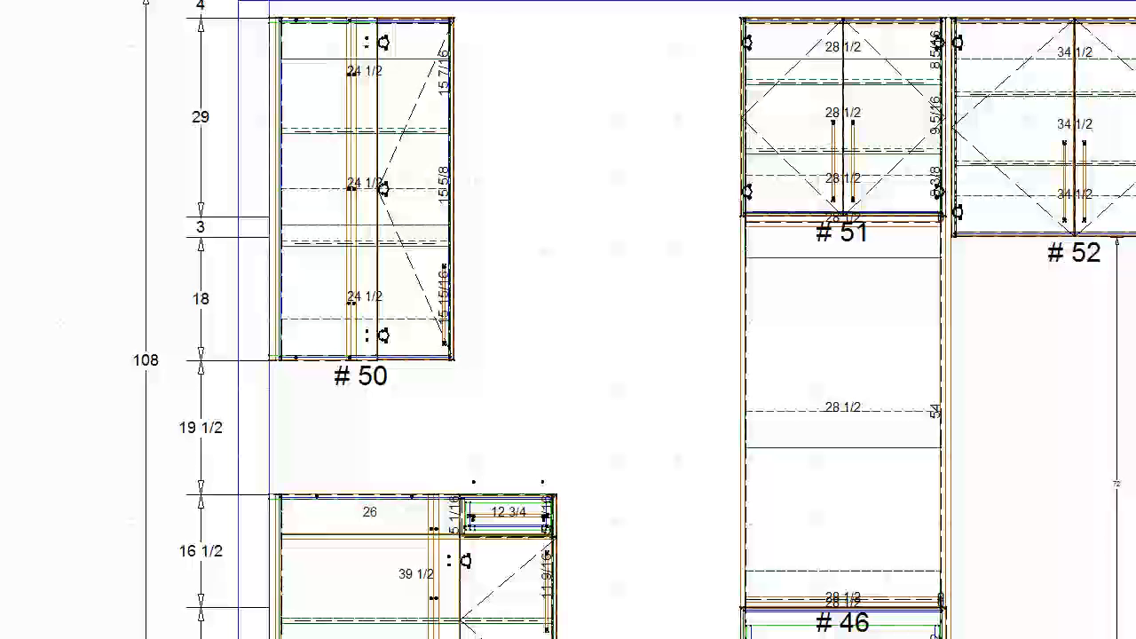
{"action": "left_click", "coordinate": [459, 363]}
{"action": "middle_click_drag", "start_coordinate": [520, 547], "coordinate": [567, 313]}
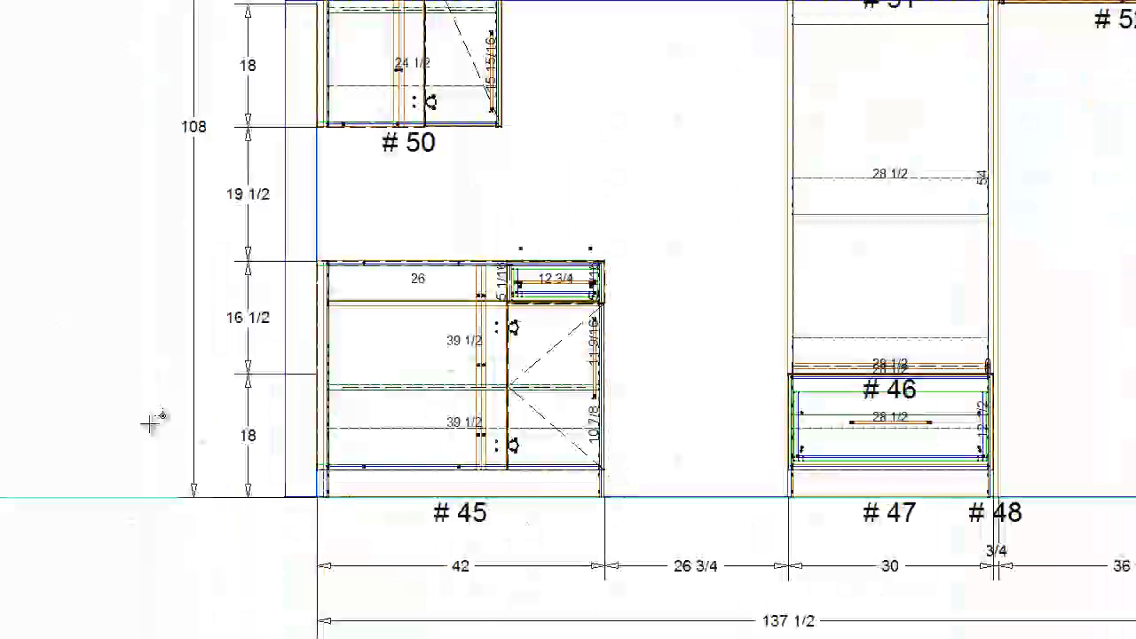
{"action": "left_click", "coordinate": [112, 429]}
{"action": "scroll", "coordinate": [127, 312], "scroll_direction": "up", "scroll_amount": 1}
{"action": "scroll", "coordinate": [113, 306], "scroll_direction": "up", "scroll_amount": 2}
{"action": "middle_click", "coordinate": [441, 568]}
{"action": "scroll", "coordinate": [444, 363], "scroll_direction": "down", "scroll_amount": 2}
{"action": "middle_click", "coordinate": [575, 105]}
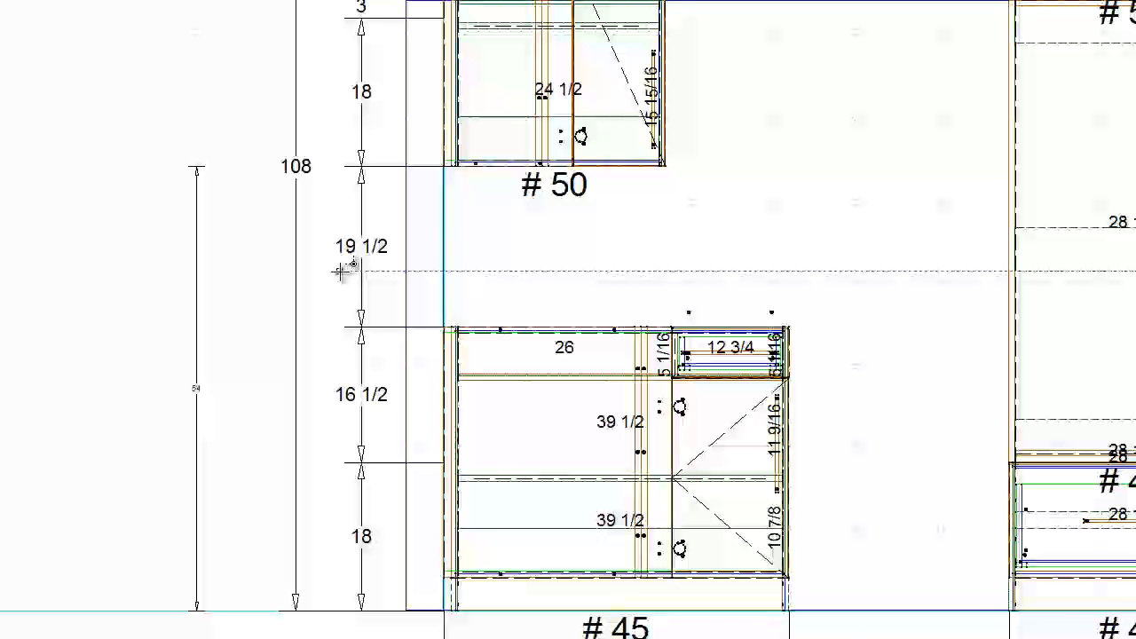
- Place a 36-inch-wide two-door upper cabinet between corner upper #50 and the upper cabinet above the appliance case
{"action": "scroll", "coordinate": [584, 183], "scroll_direction": "down", "scroll_amount": 1}
{"action": "scroll", "coordinate": [584, 235], "scroll_direction": "down", "scroll_amount": 1}
{"action": "middle_click", "coordinate": [584, 237]}
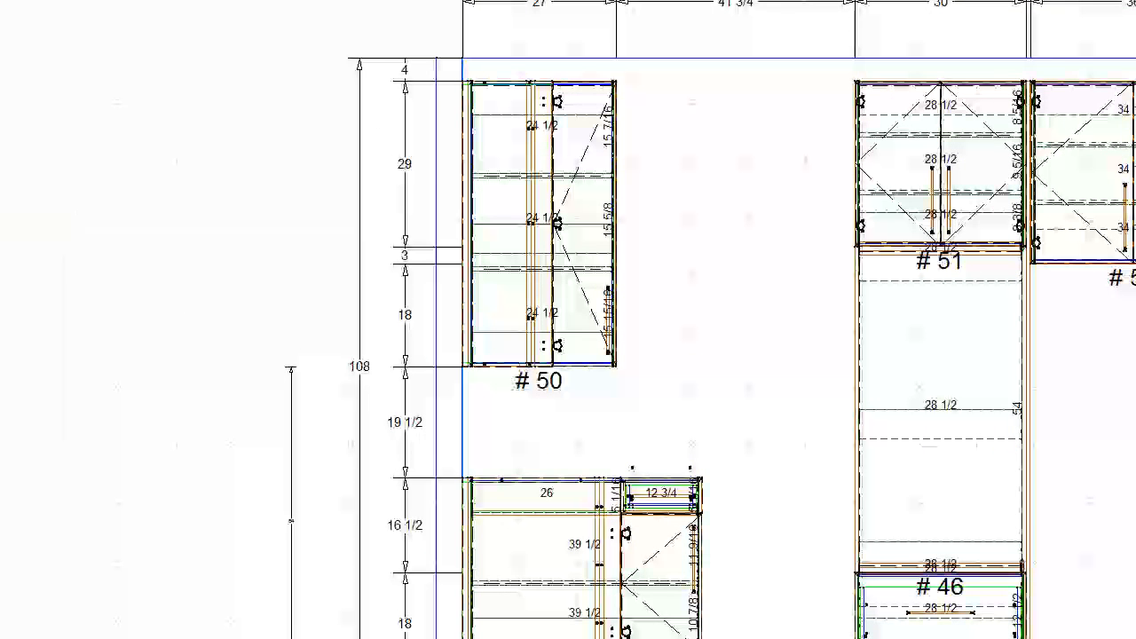
{"action": "left_click", "coordinate": [766, 263]}
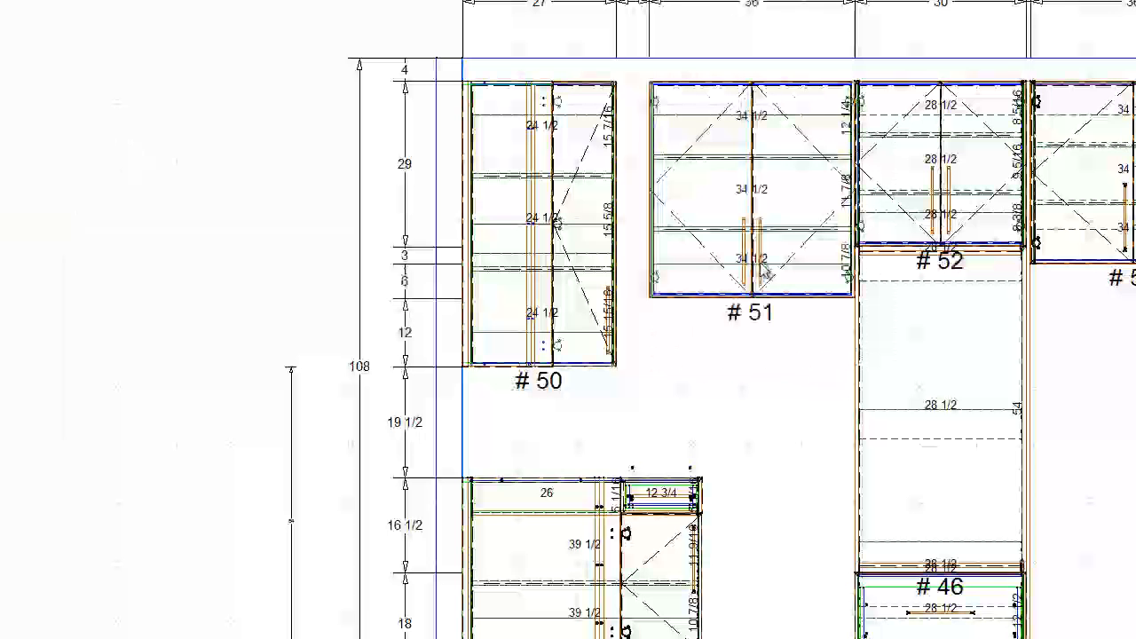
{"action": "middle_click_drag", "start_coordinate": [843, 251], "coordinate": [568, 322]}
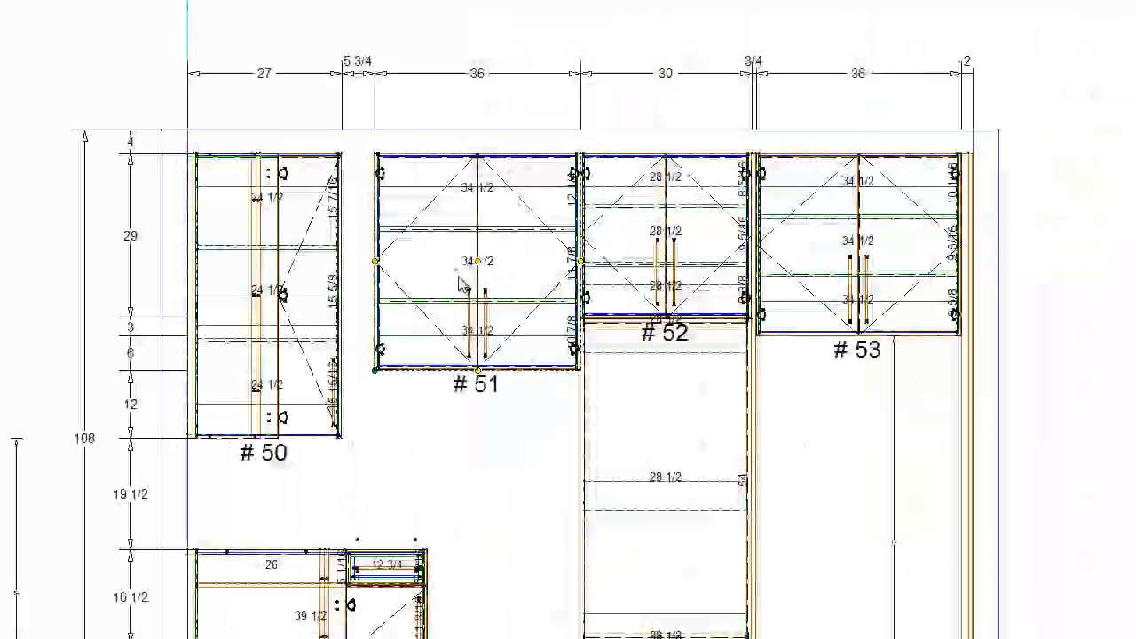
- Widen corner upper cabinet #50 to 30 inches and narrow the adjacent two-door cabinet #51 to 31 inches
{"action": "left_click", "coordinate": [330, 296]}
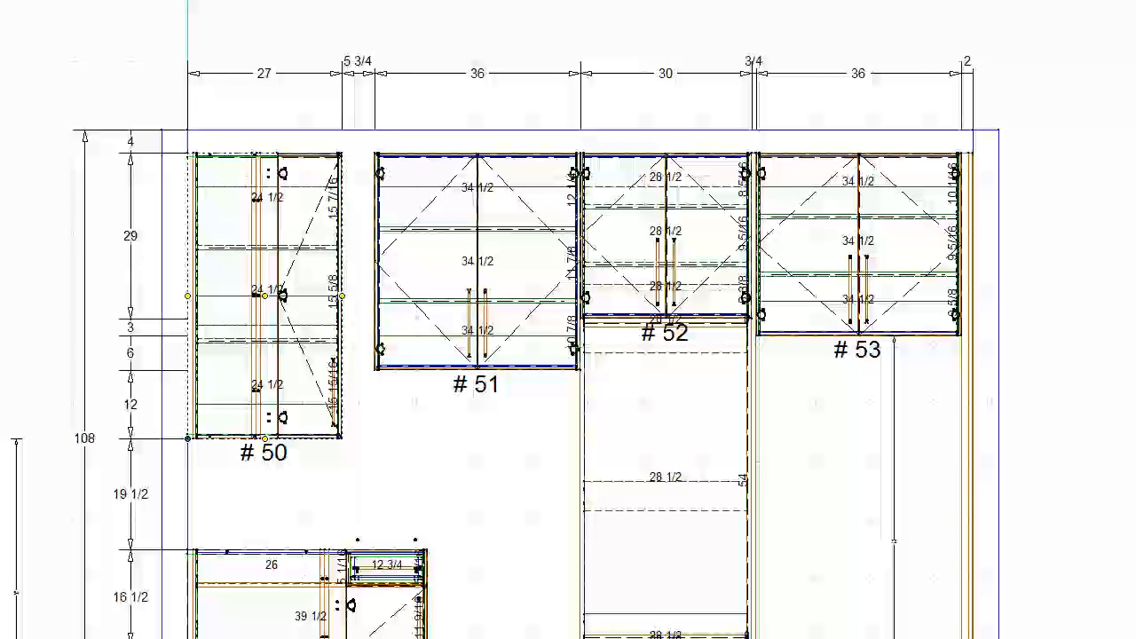
{"action": "key", "text": "plus"}
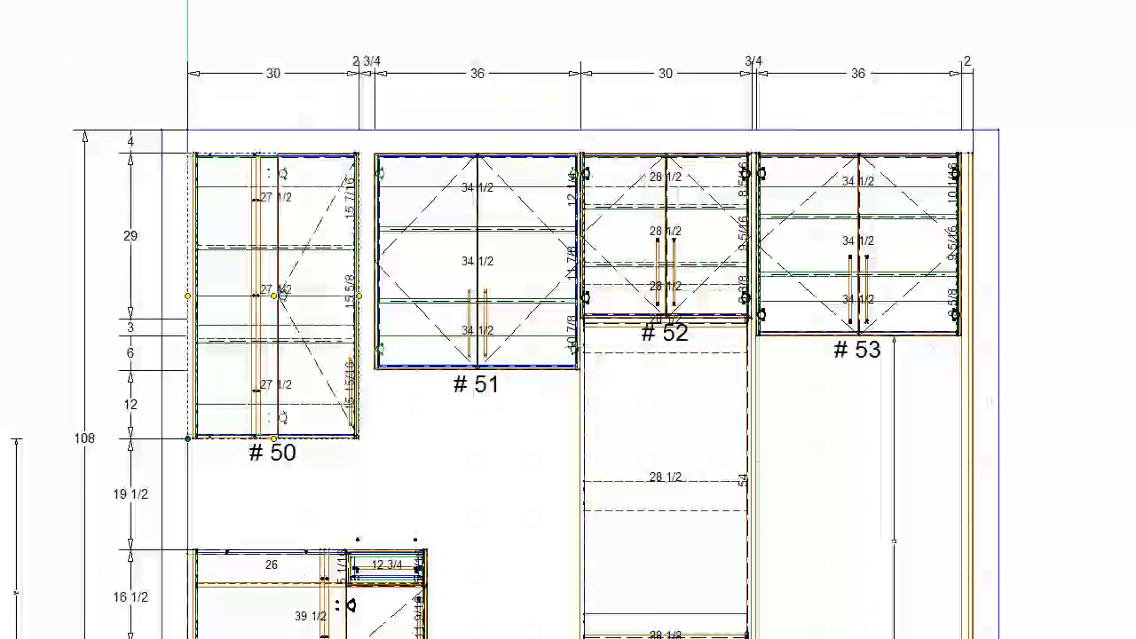
{"action": "left_click", "coordinate": [456, 274]}
{"action": "left_click_drag", "start_coordinate": [375, 264], "coordinate": [404, 268]}
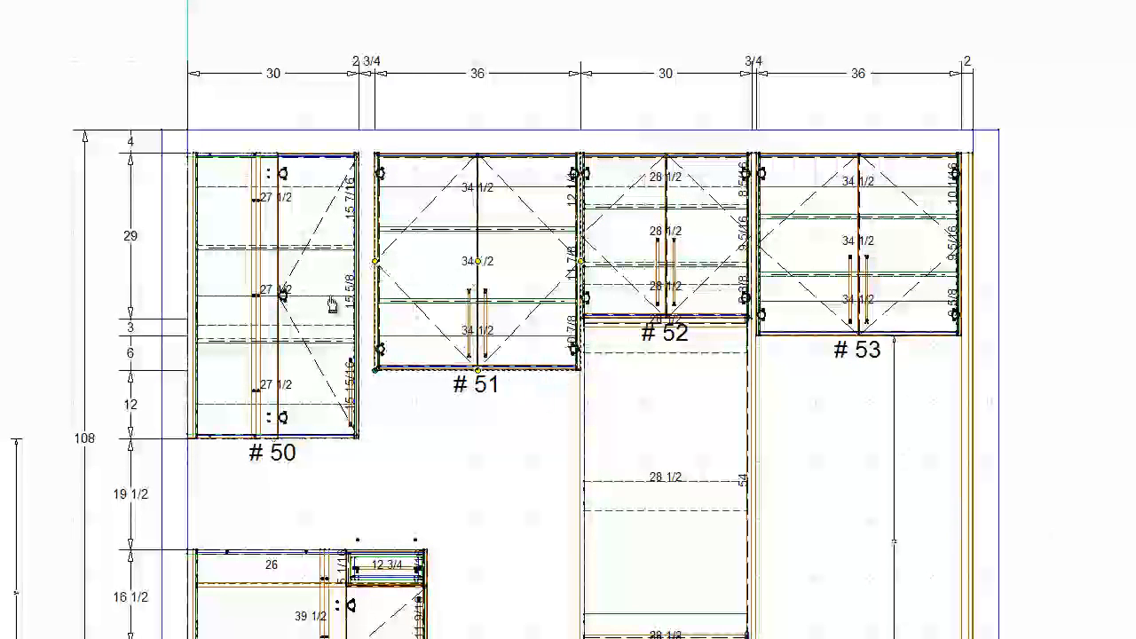
- Set the width of corner upper cabinet #50 to 33 inches and extend cabinet #51 to meet it, 35 3/4 inches wide
{"action": "left_click", "coordinate": [331, 300]}
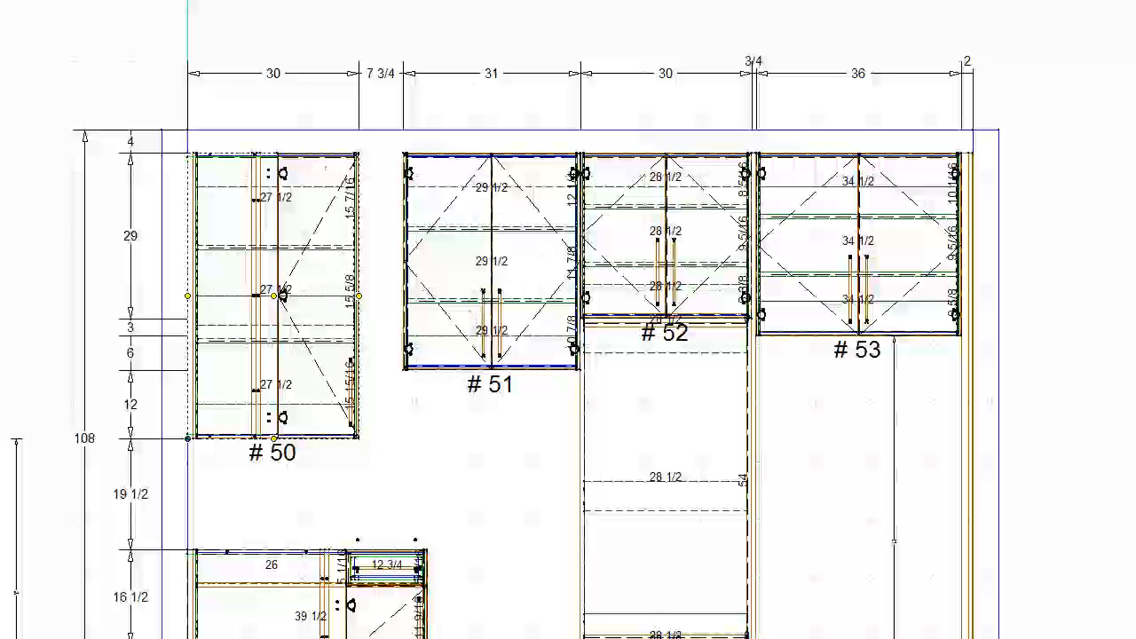
{"action": "key", "text": "Return"}
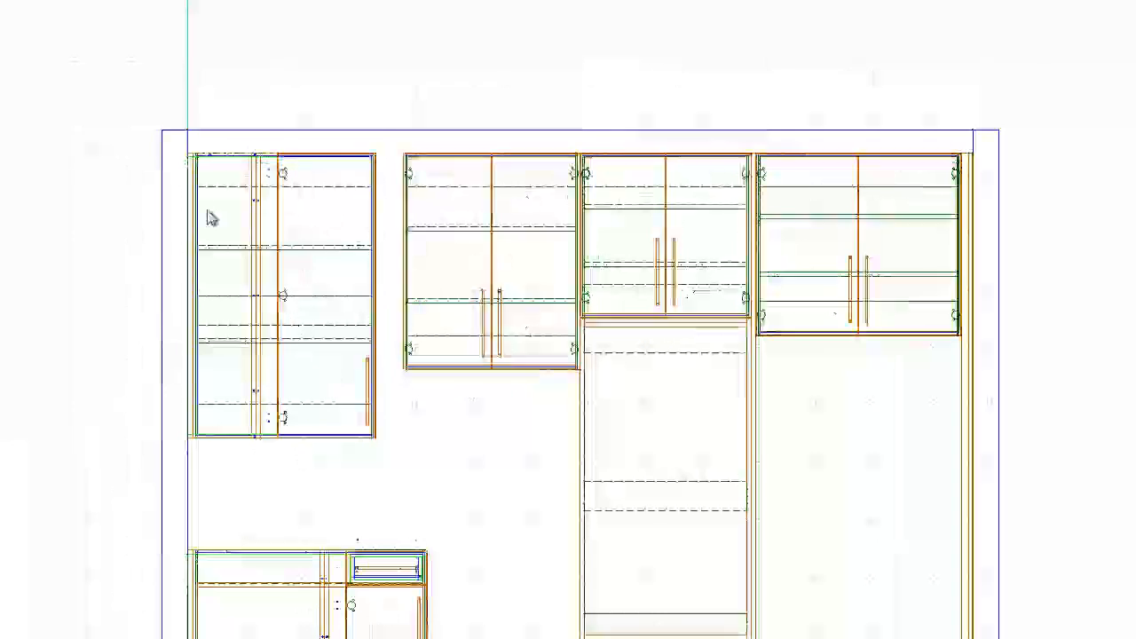
{"action": "left_click", "coordinate": [413, 286]}
{"action": "left_click_drag", "start_coordinate": [404, 262], "coordinate": [377, 261]}
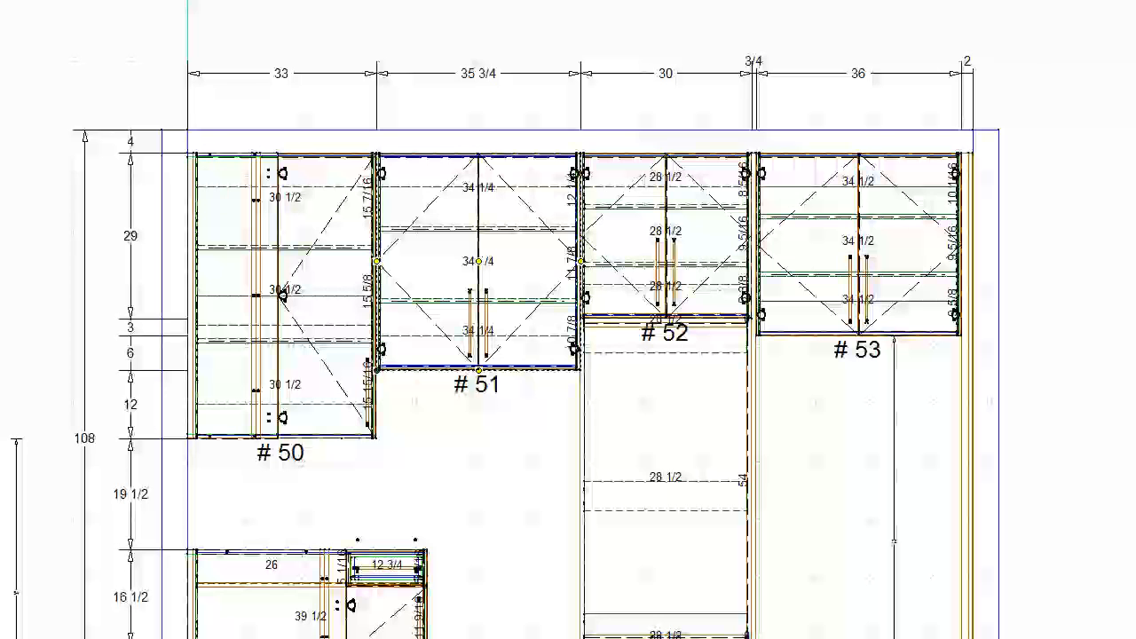
- Set two-door cabinet #51's height to 44 inches and try lowering it 6 inches to align its bottom with cabinet #50
{"action": "key", "text": "Return"}
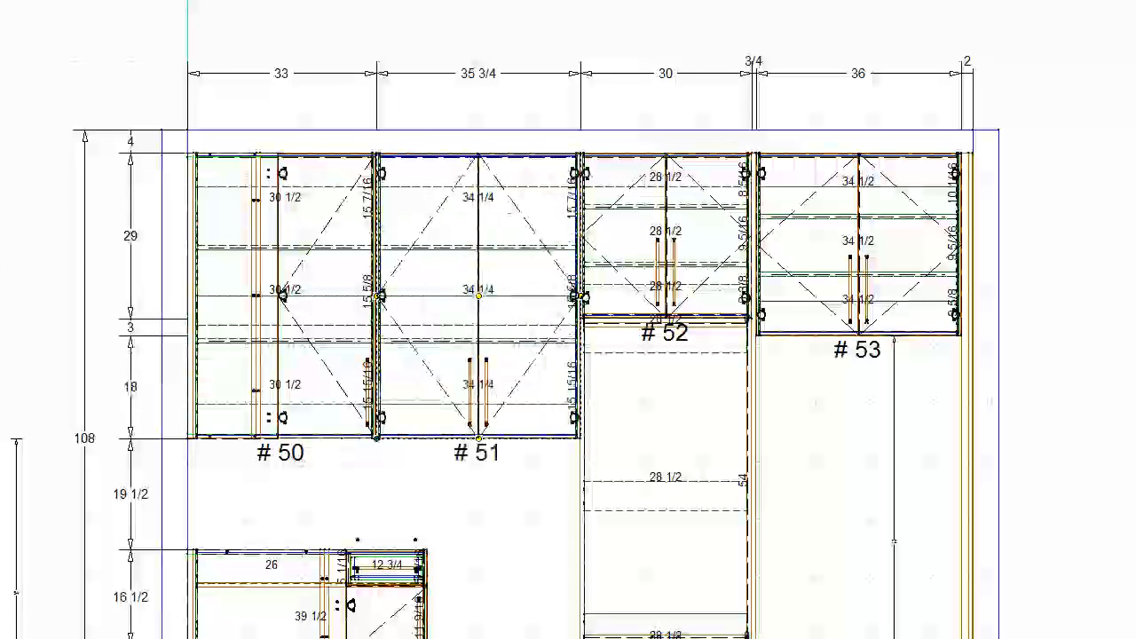
{"action": "key", "text": "ctrl+z"}
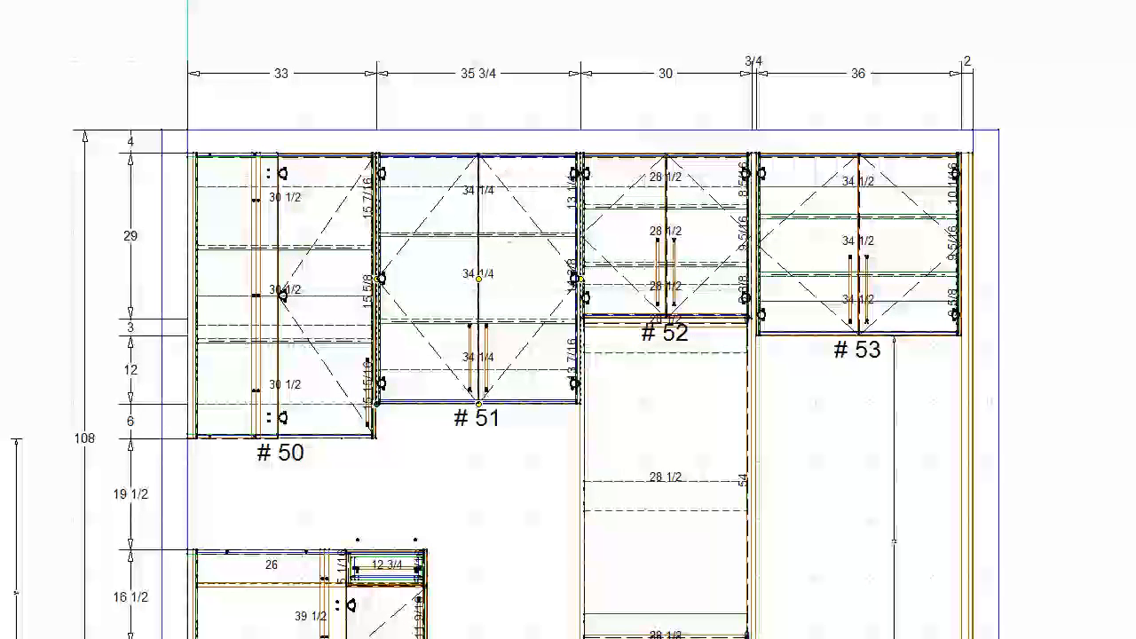
{"action": "left_click_drag", "start_coordinate": [479, 156], "coordinate": [479, 188]}
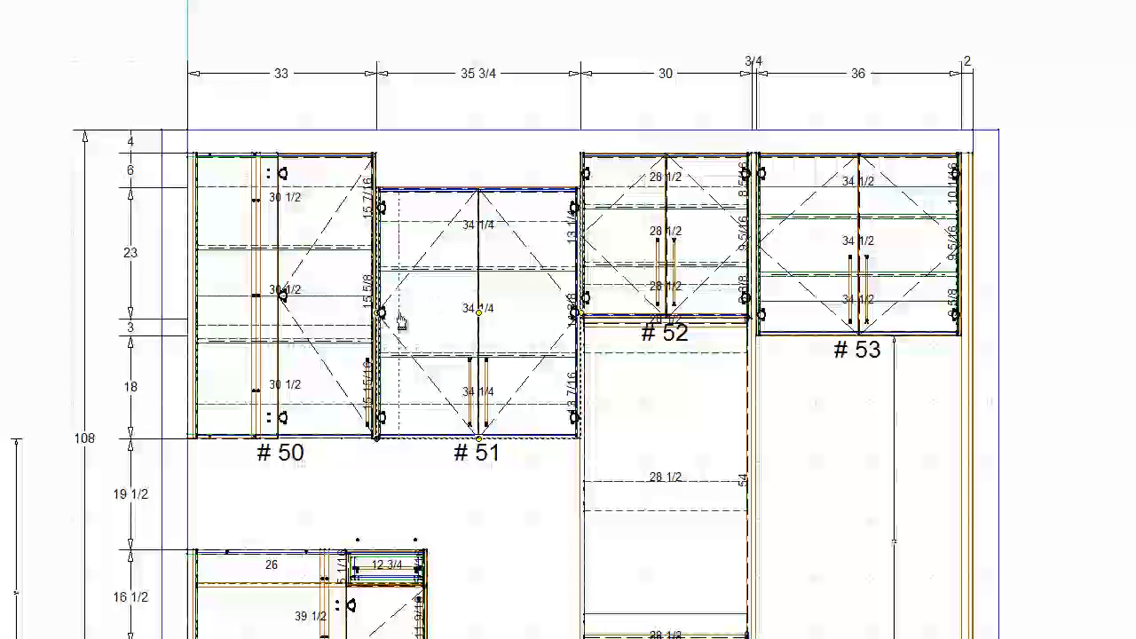
{"action": "key", "text": "ctrl+z"}
{"action": "key", "text": "ctrl+z"}
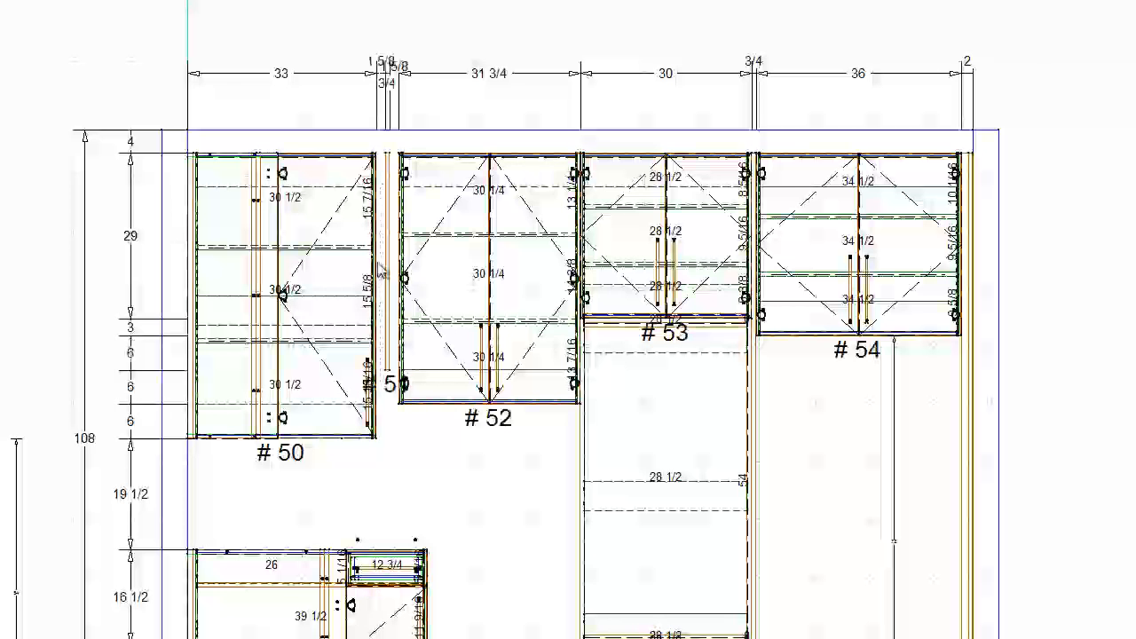
- Narrow the two-door cabinet to 31 3/4 inches and fit a 3/4-inch end panel against cabinet #50, extended down to its bottom
{"action": "left_click", "coordinate": [389, 277]}
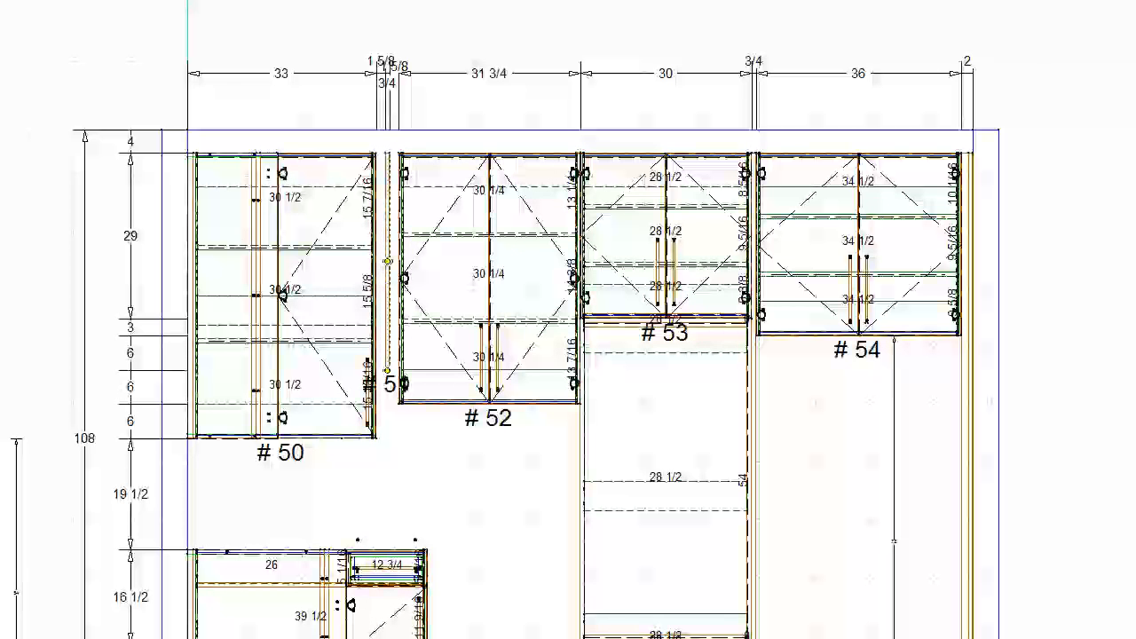
{"action": "key", "text": "Left"}
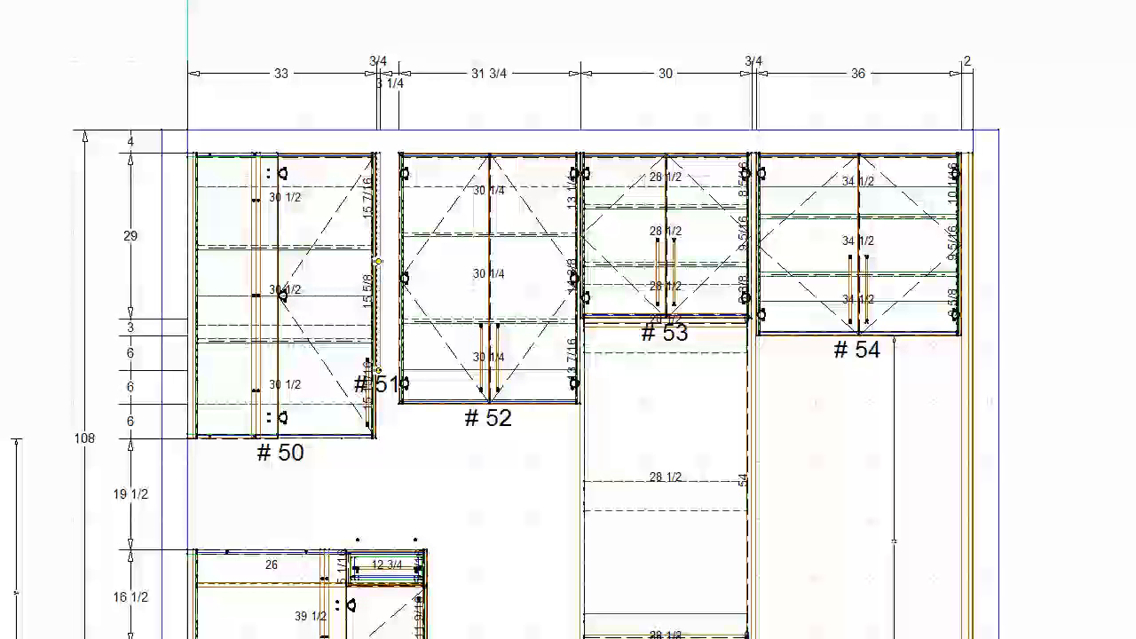
{"action": "key", "text": "shift+Down"}
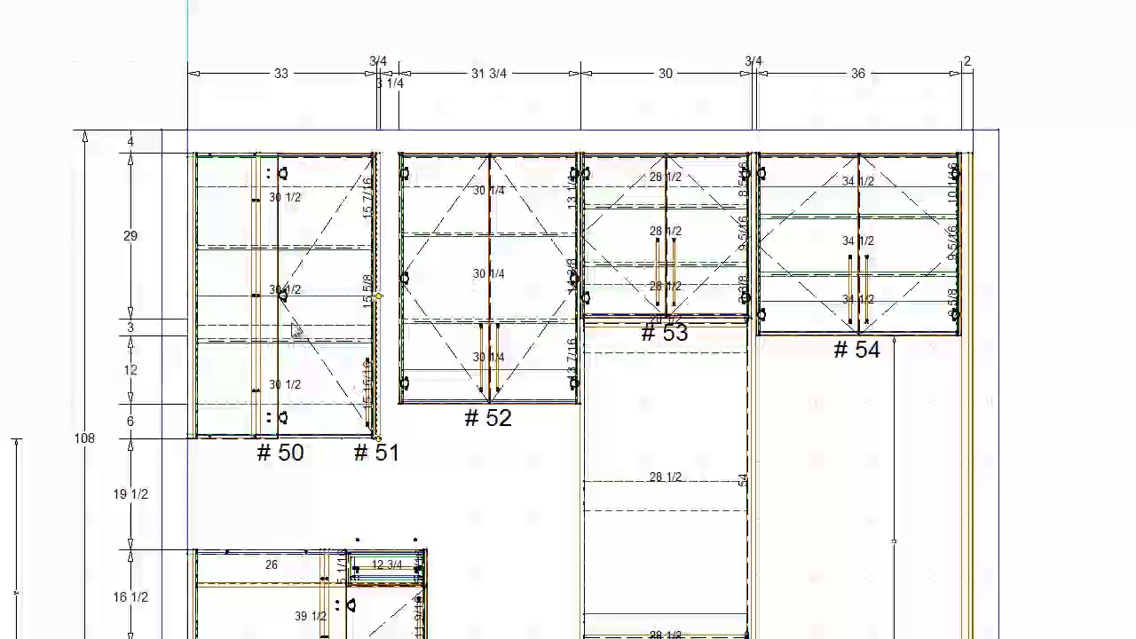
- Widen two-door cabinet #52 to 35 inches so it meets panel #51, and lower it 6 inches level with cabinet #50's bottom
{"action": "left_click", "coordinate": [442, 343]}
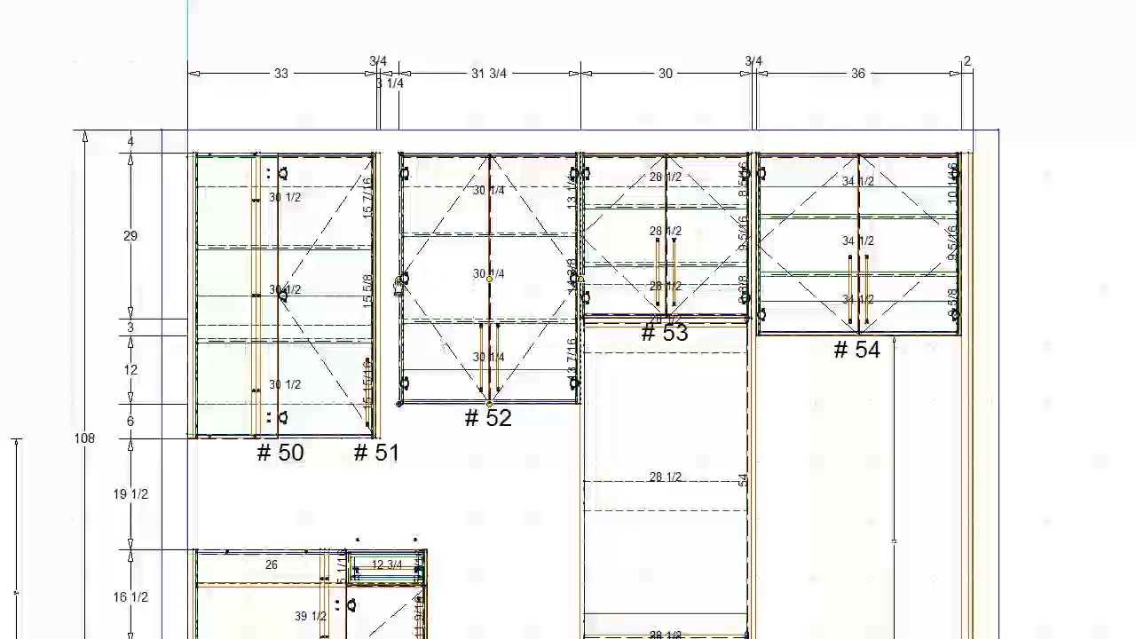
{"action": "left_click_drag", "start_coordinate": [401, 281], "coordinate": [380, 280]}
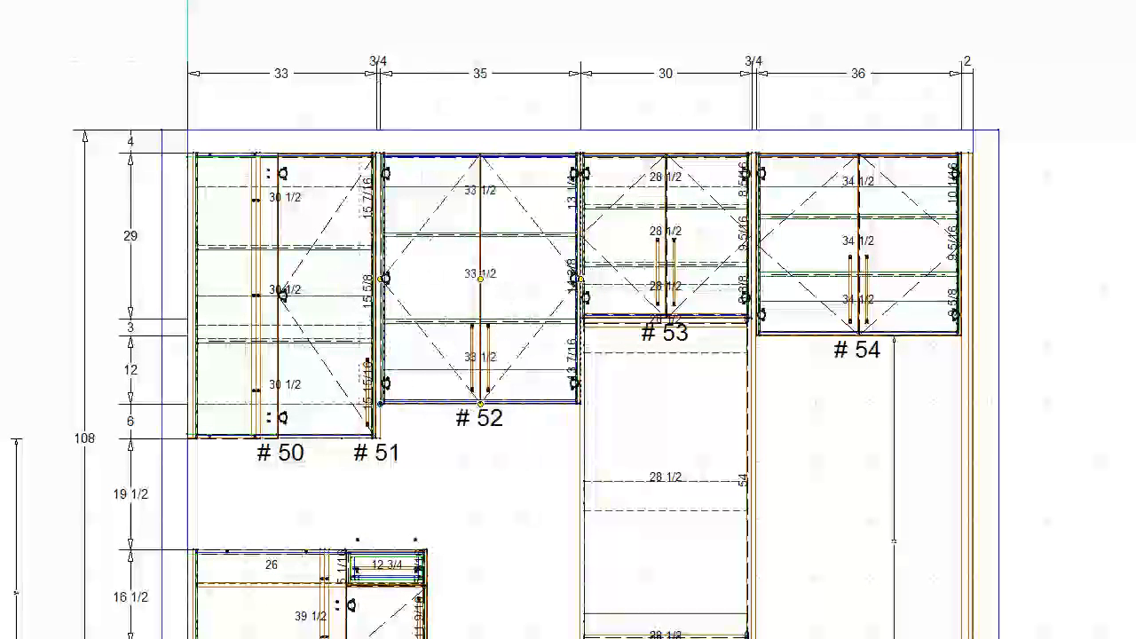
{"action": "key", "text": "Down"}
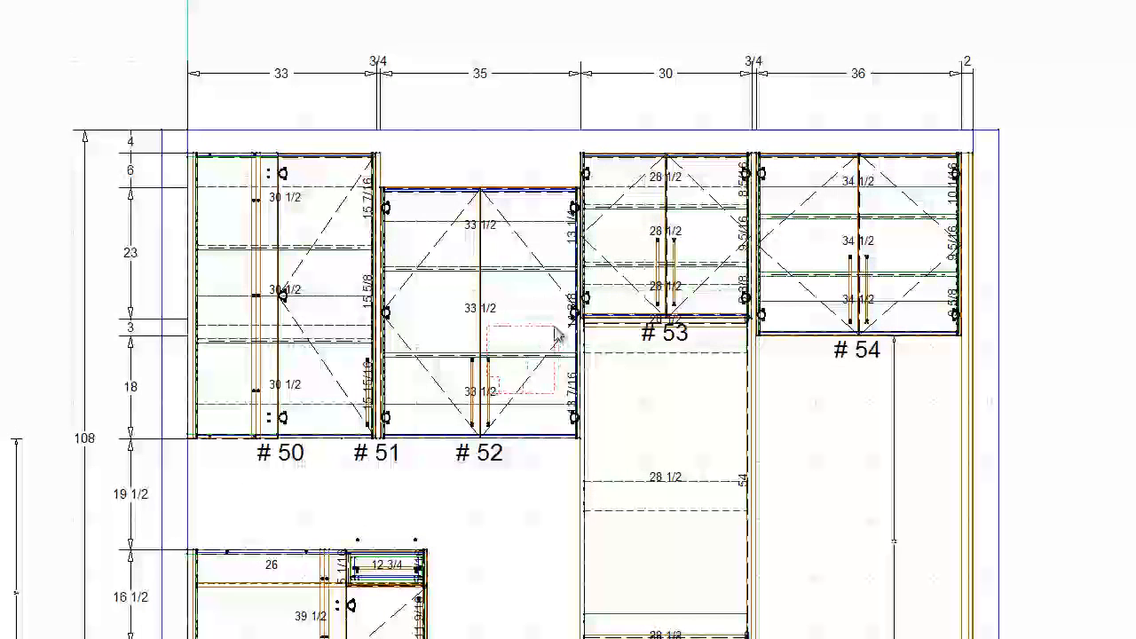
- Return cabinet #52's top level with the neighbouring upper cabinets and reduce its width to 30 inches, keeping it against panel #51
{"action": "right_click", "coordinate": [509, 314]}
{"action": "key", "text": "Escape"}
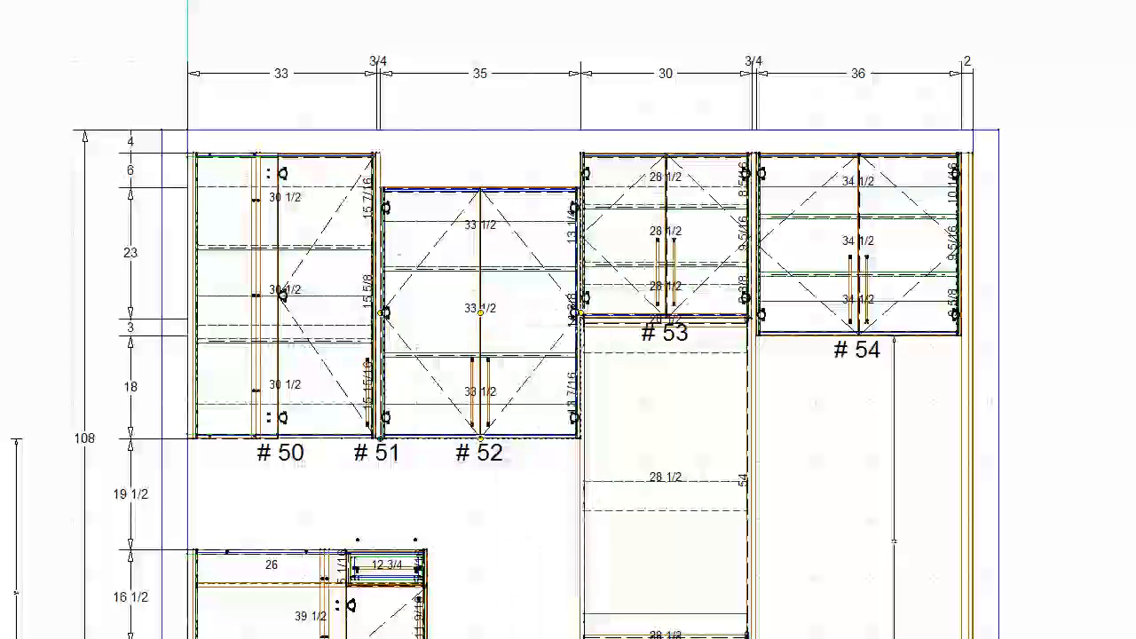
{"action": "left_click_drag", "start_coordinate": [549, 315], "coordinate": [549, 316]}
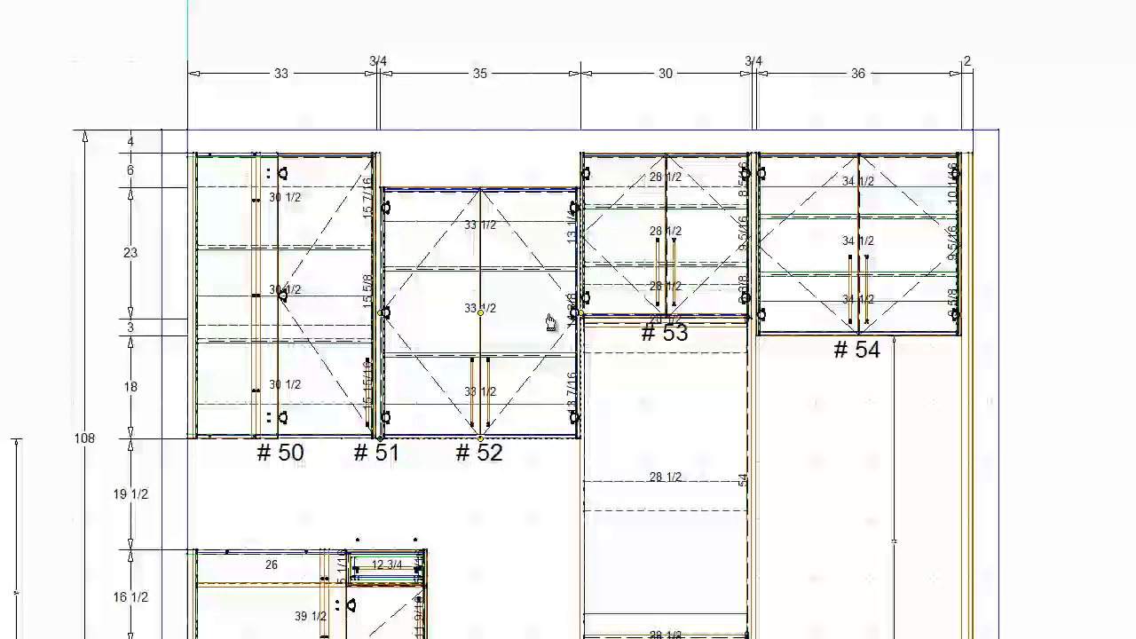
- Copy the tall 3/4-inch end panel between cabinets #53 and #54 to the opposite side of cabinet #53's appliance stack
{"action": "right_click", "coordinate": [755, 345]}
{"action": "left_click", "coordinate": [758, 354]}
{"action": "left_click", "coordinate": [581, 447]}
{"action": "left_click", "coordinate": [581, 438]}
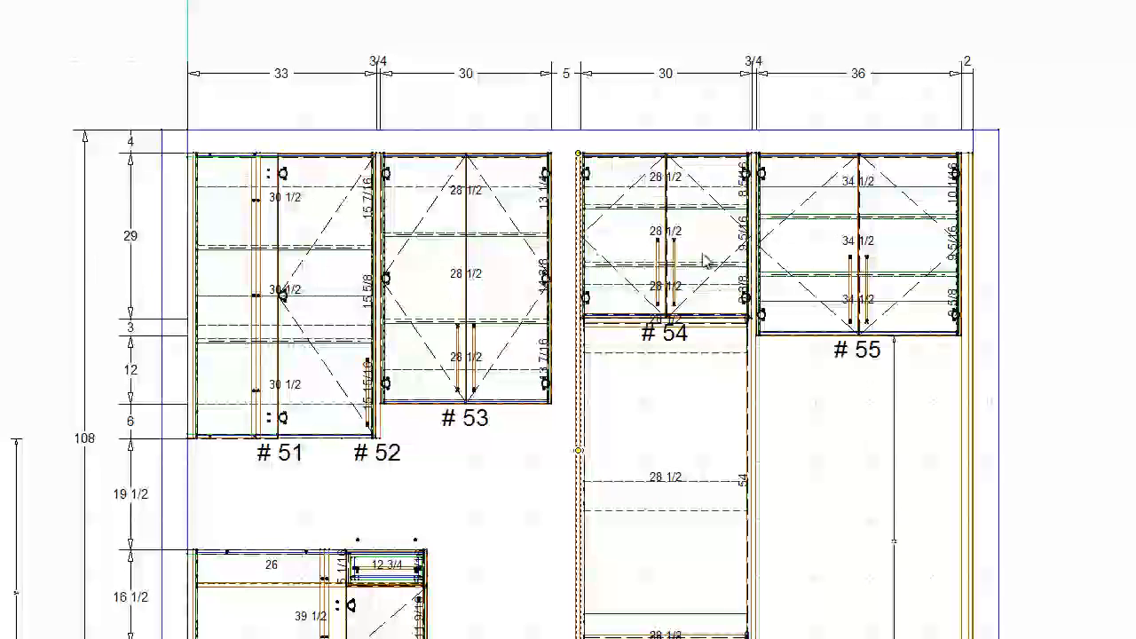
{"action": "left_click", "coordinate": [659, 332]}
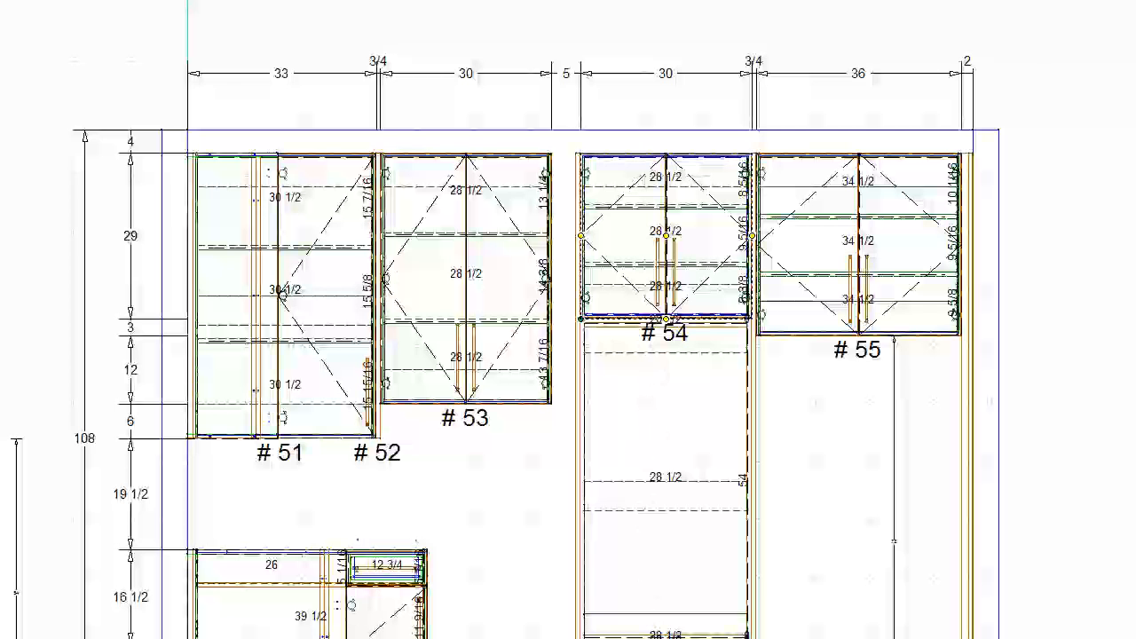
- Widen two-door upper #53 to 34 1/4 inches to meet the new end panel, and lower it 6 inches level with cabinet #51's bottom
{"action": "left_click", "coordinate": [478, 279]}
{"action": "left_click_drag", "start_coordinate": [551, 280], "coordinate": [597, 292]}
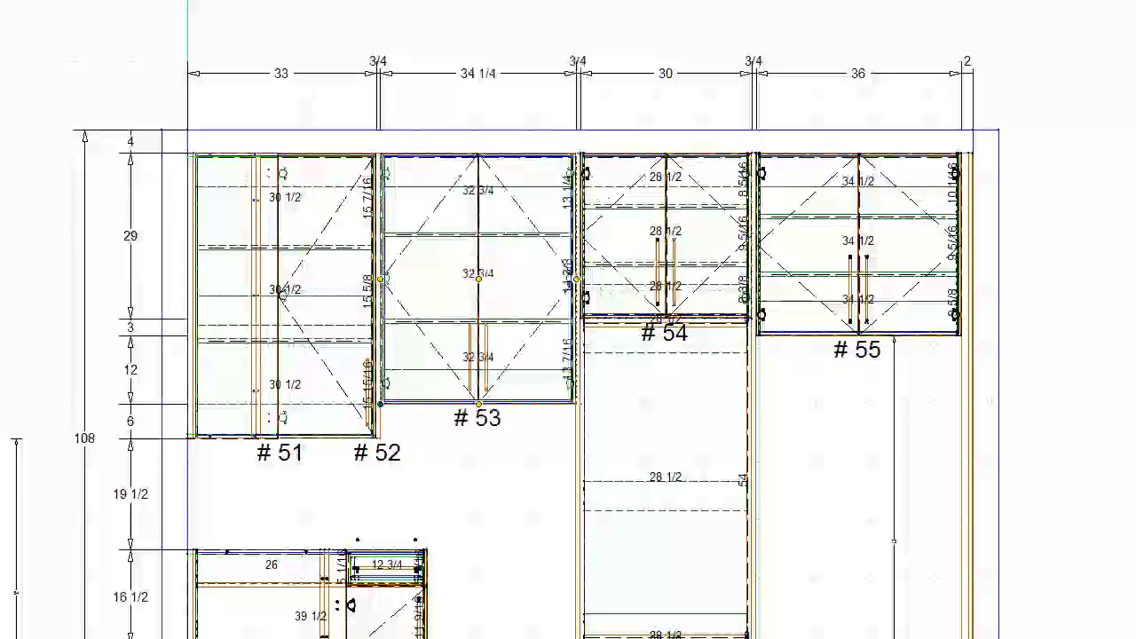
{"action": "left_click_drag", "start_coordinate": [479, 404], "coordinate": [479, 439]}
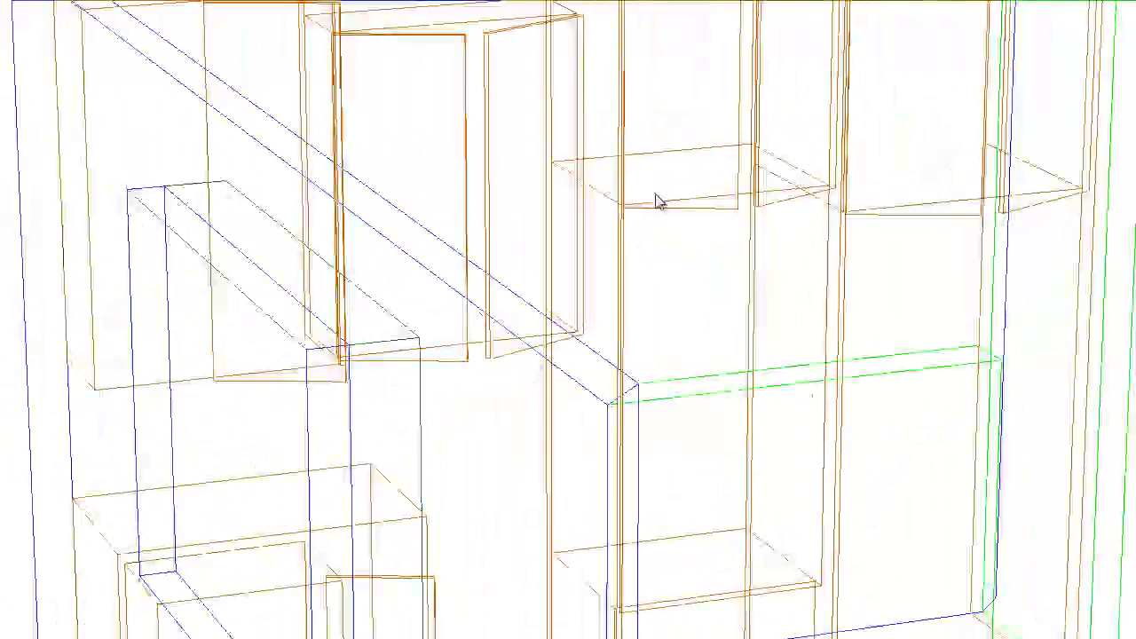
- Place a 12-inch-wide one-door upper on the window wall against the blind-corner upper's filler, matching its 50-inch height
{"action": "middle_click_drag", "start_coordinate": [656, 193], "coordinate": [618, 298]}
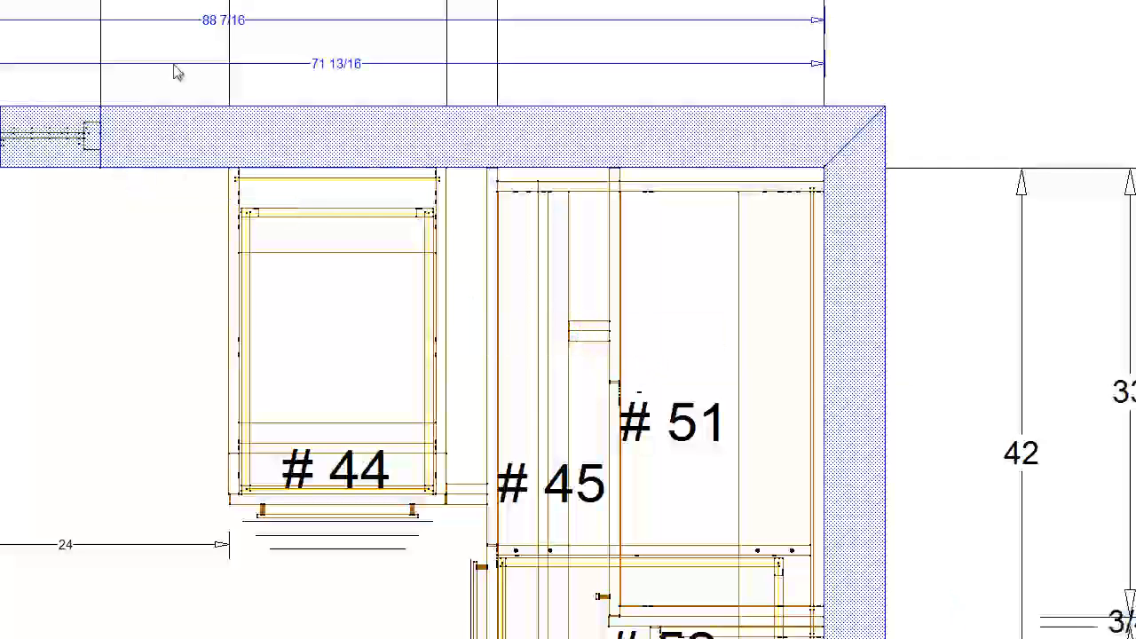
{"action": "left_click", "coordinate": [657, 351]}
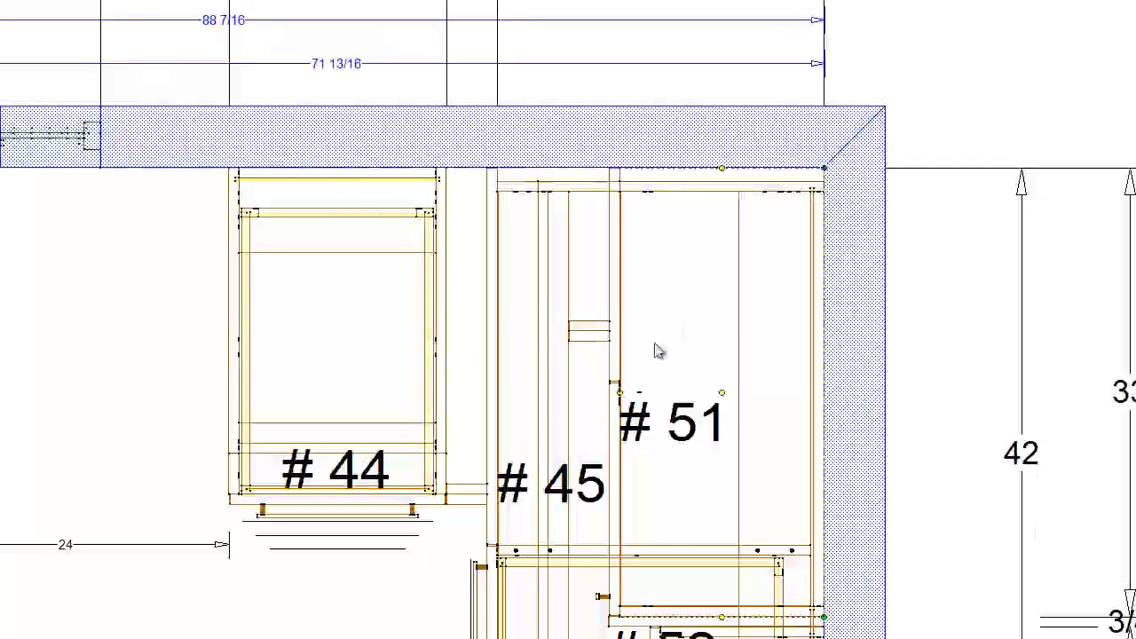
{"action": "double_click", "coordinate": [657, 351]}
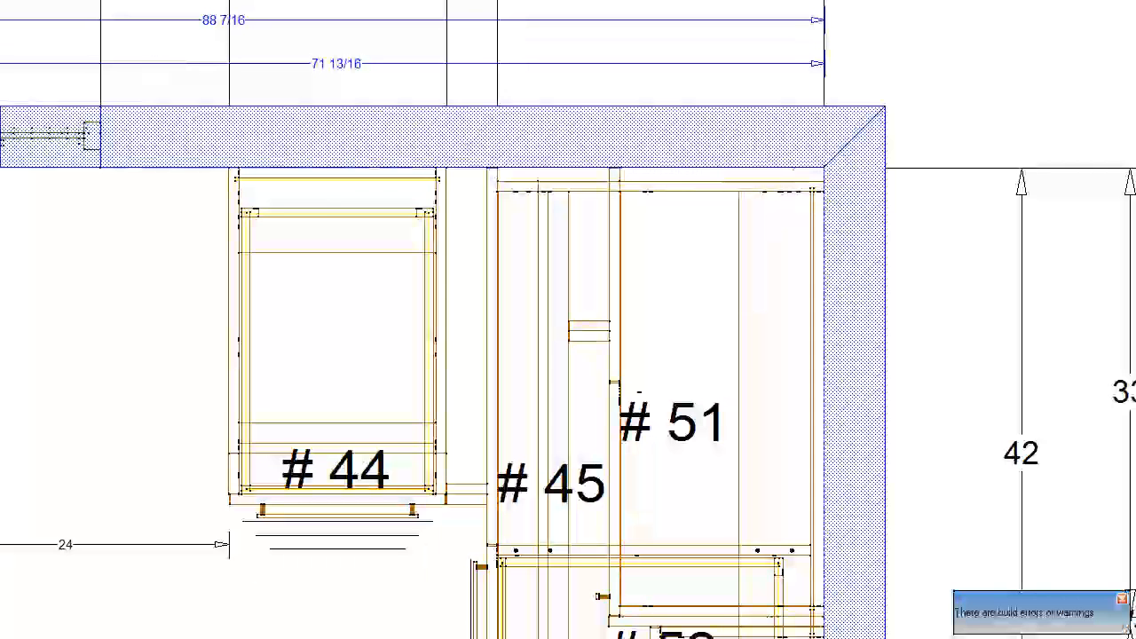
{"action": "left_click", "coordinate": [489, 270]}
{"action": "scroll", "coordinate": [592, 395], "scroll_direction": "down", "scroll_amount": 2}
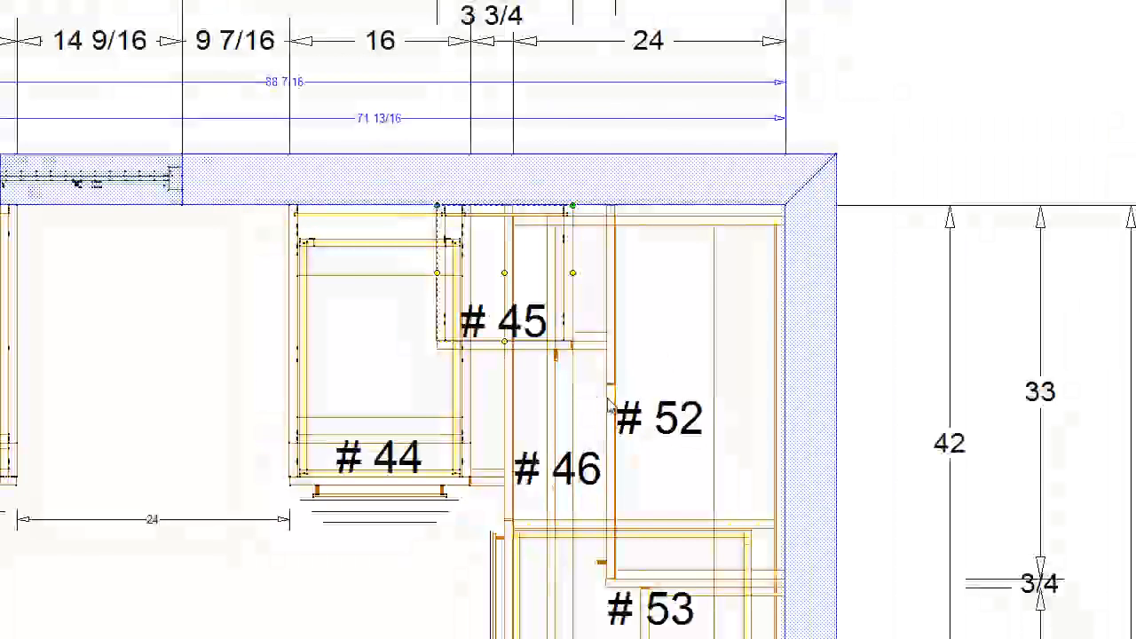
{"action": "left_click", "coordinate": [669, 411]}
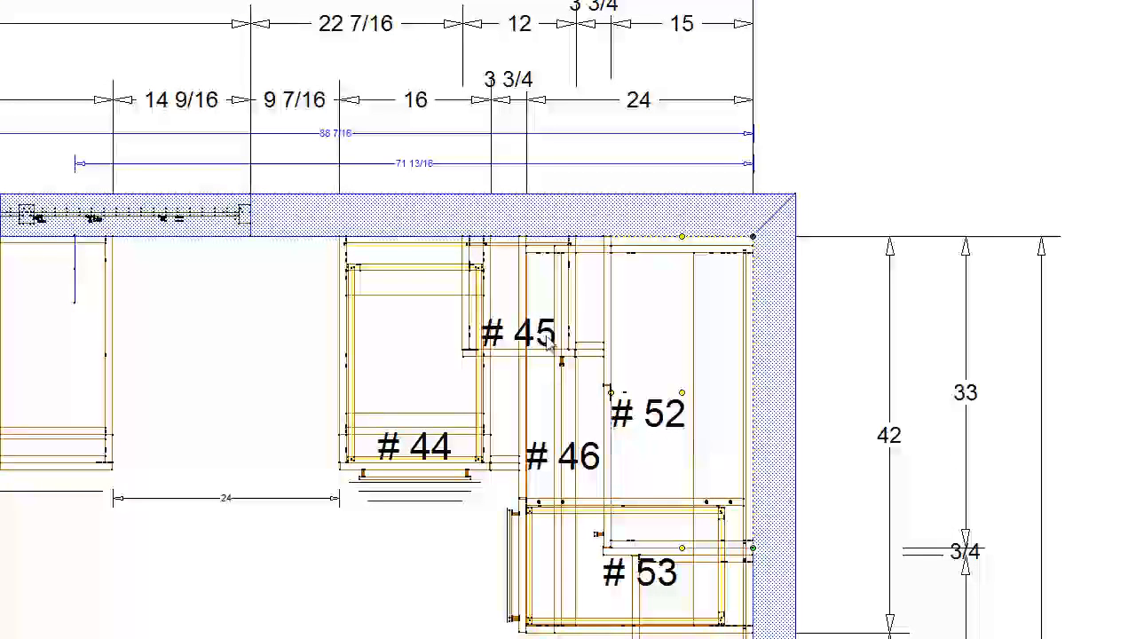
{"action": "left_click", "coordinate": [538, 302]}
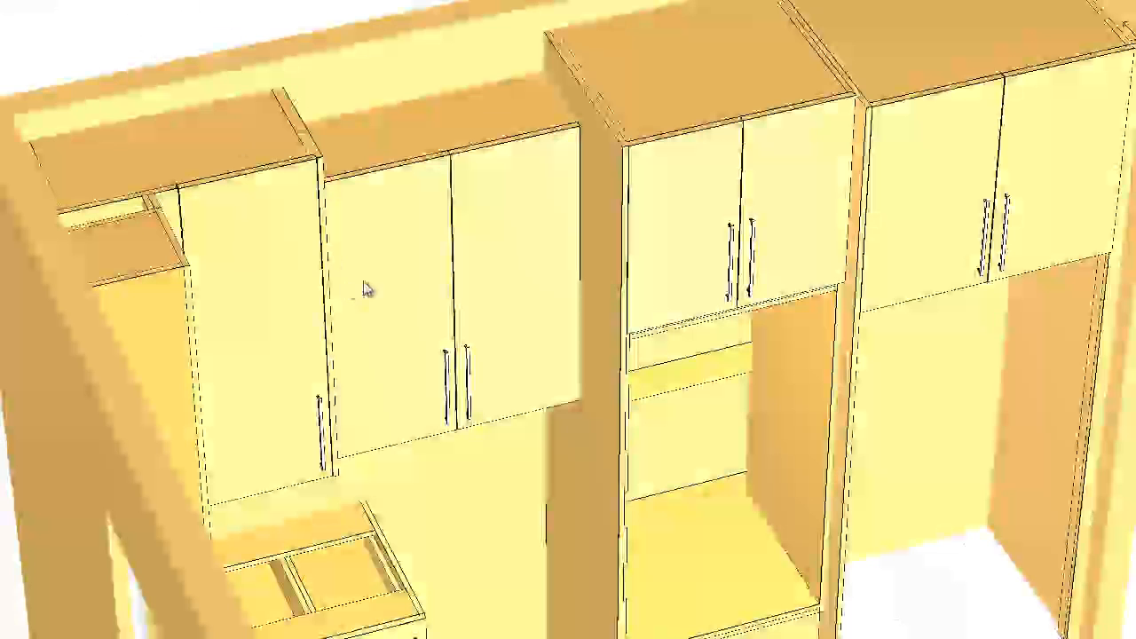
- Check the corner uppers in 3D and widen the blind panel of corner cabinet #52, making its door narrower
{"action": "mouse_move", "coordinate": [363, 287]}
{"action": "left_mouse_down"}
{"action": "mouse_move", "coordinate": [30, 282]}
{"action": "mouse_move", "coordinate": [334, 241]}
{"action": "mouse_move", "coordinate": [251, 243]}
{"action": "mouse_move", "coordinate": [257, 417]}
{"action": "left_mouse_up"}
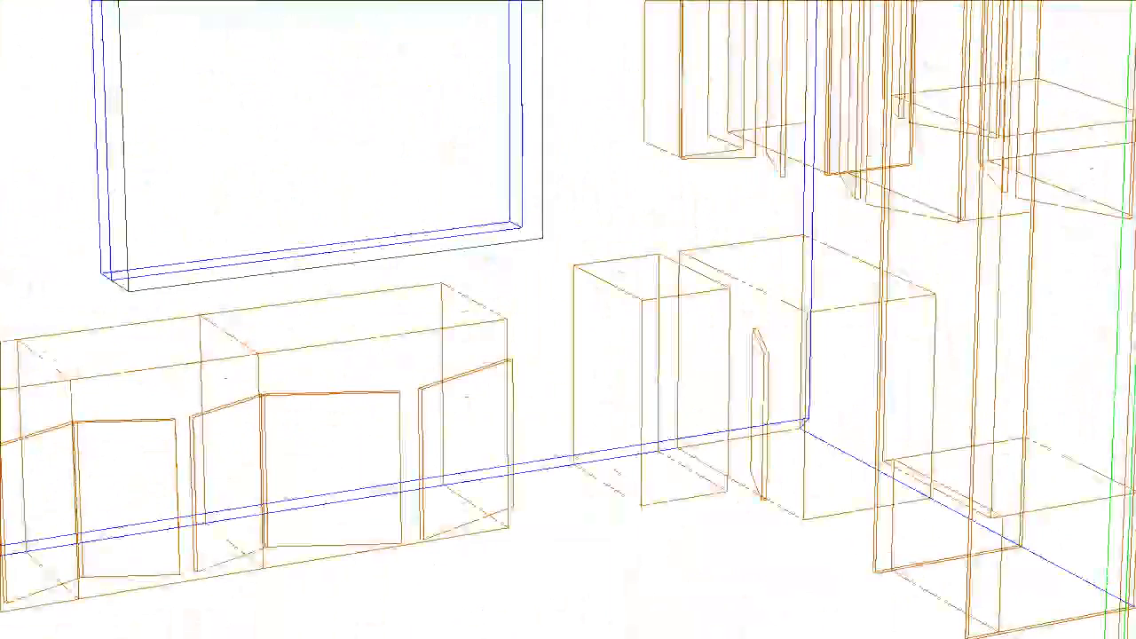
{"action": "mouse_move", "coordinate": [559, 167]}
{"action": "middle_mouse_down"}
{"action": "mouse_move", "coordinate": [513, 449]}
{"action": "mouse_move", "coordinate": [498, 469]}
{"action": "middle_mouse_up"}
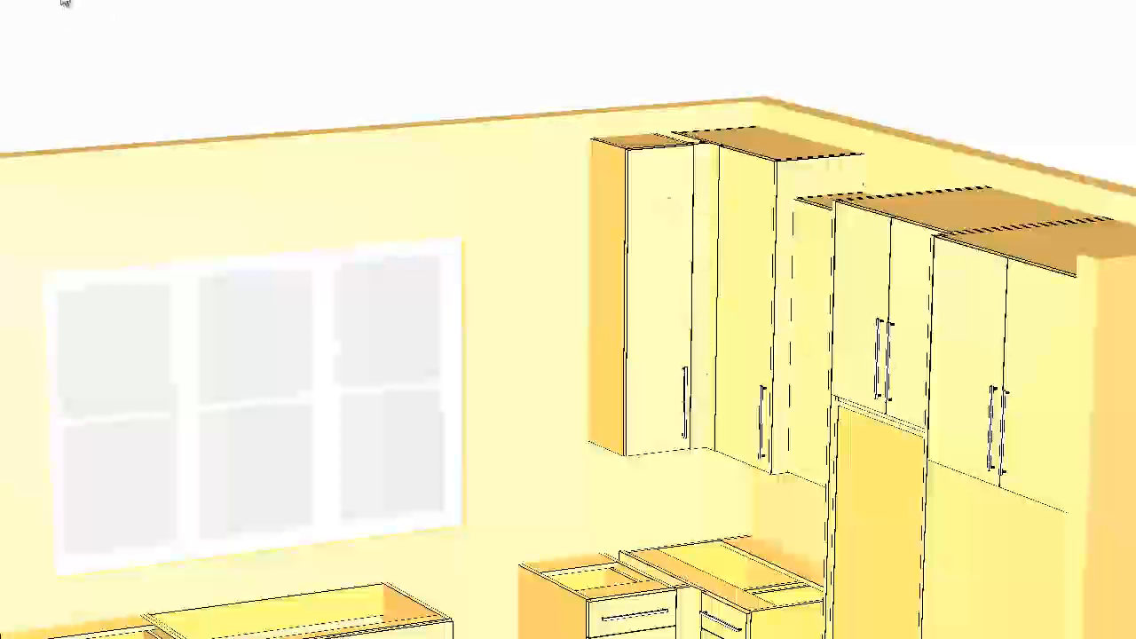
{"action": "left_click", "coordinate": [46, 3]}
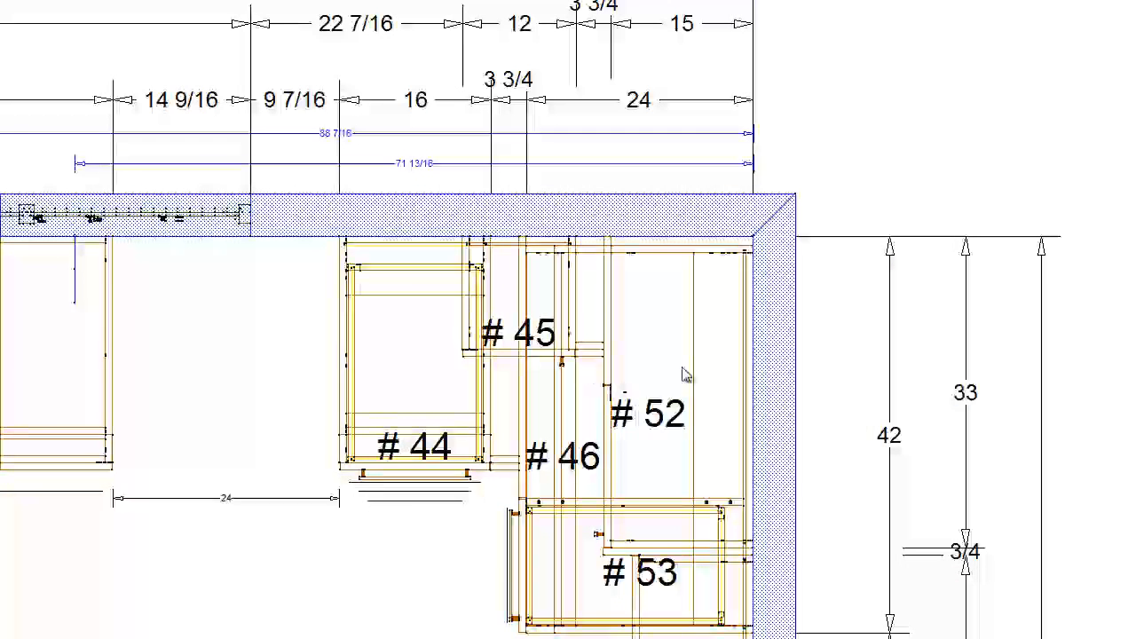
{"action": "double_click", "coordinate": [657, 380]}
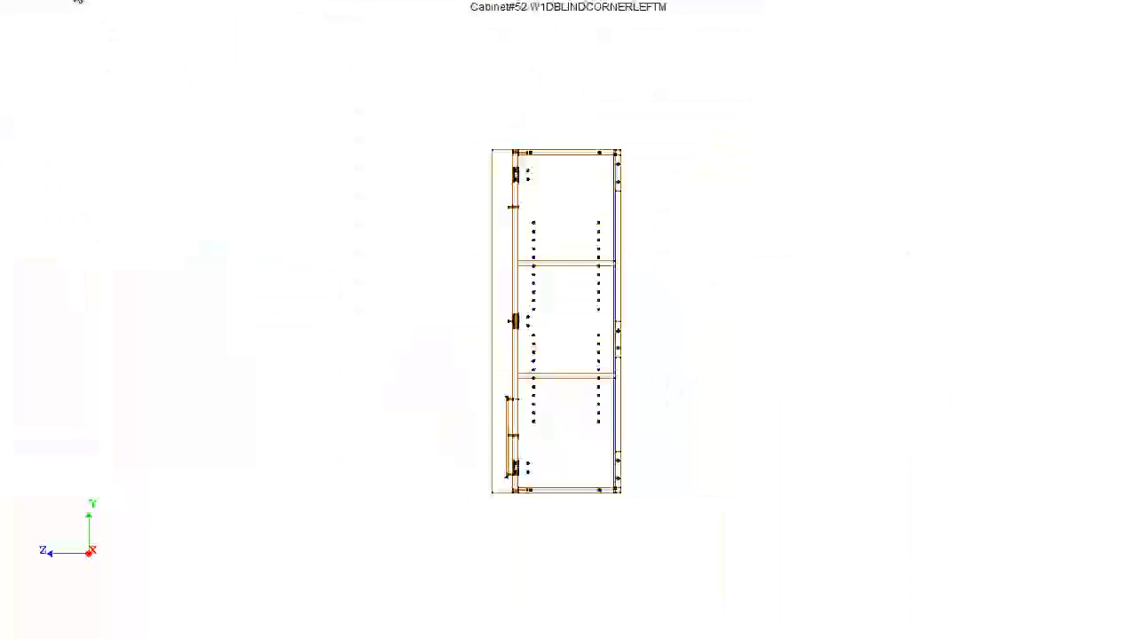
{"action": "left_click", "coordinate": [75, 1]}
{"action": "left_click", "coordinate": [136, 11]}
{"action": "scroll", "coordinate": [493, 408], "scroll_direction": "up", "scroll_amount": 5}
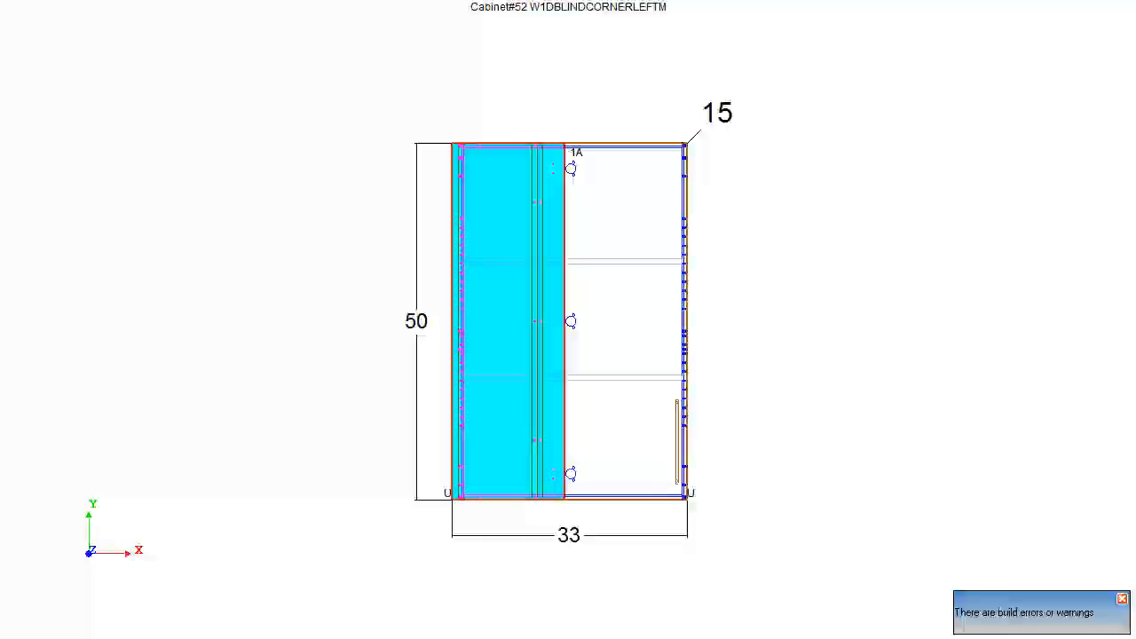
{"action": "key", "text": "Right"}
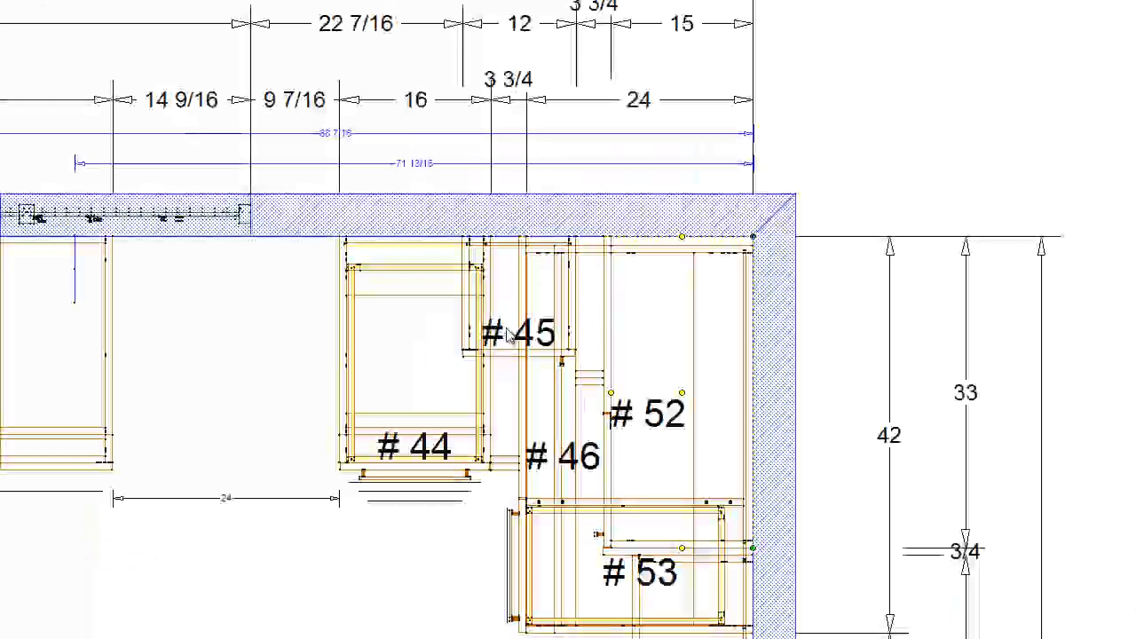
- Reverse the door swing of one-door upper #45 so it hinges on the side nearest the corner
{"action": "left_click", "coordinate": [506, 337]}
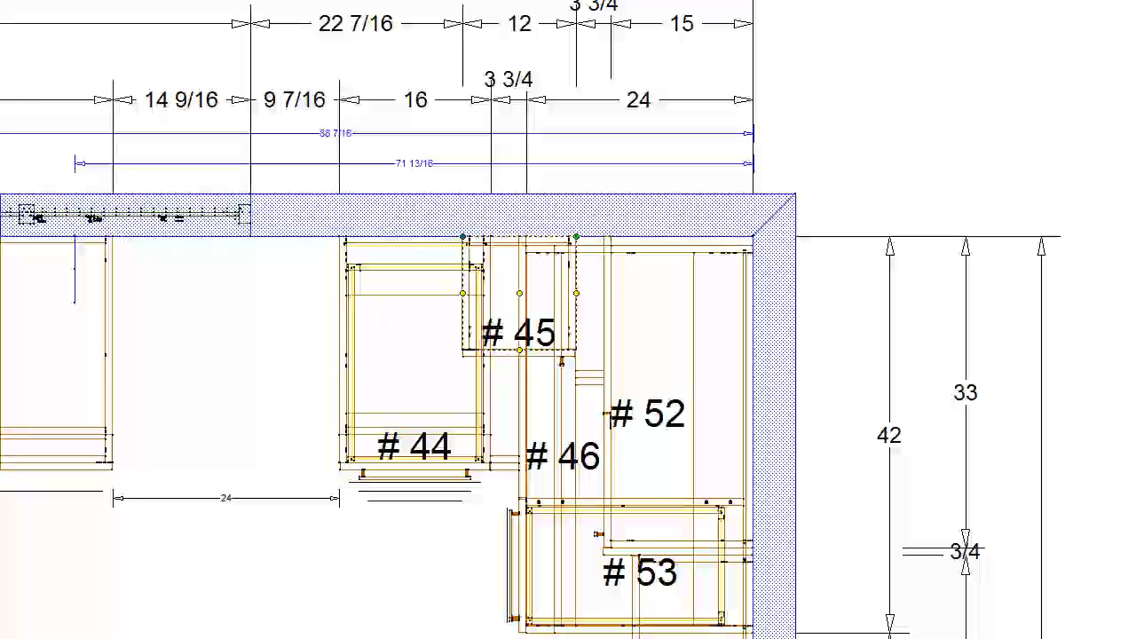
{"action": "key", "text": "Return"}
{"action": "scroll", "coordinate": [577, 369], "scroll_direction": "up", "scroll_amount": 1}
{"action": "scroll", "coordinate": [533, 375], "scroll_direction": "up", "scroll_amount": 2}
{"action": "double_click", "coordinate": [543, 357]}
{"action": "left_click_drag", "start_coordinate": [601, 429], "coordinate": [516, 440]}
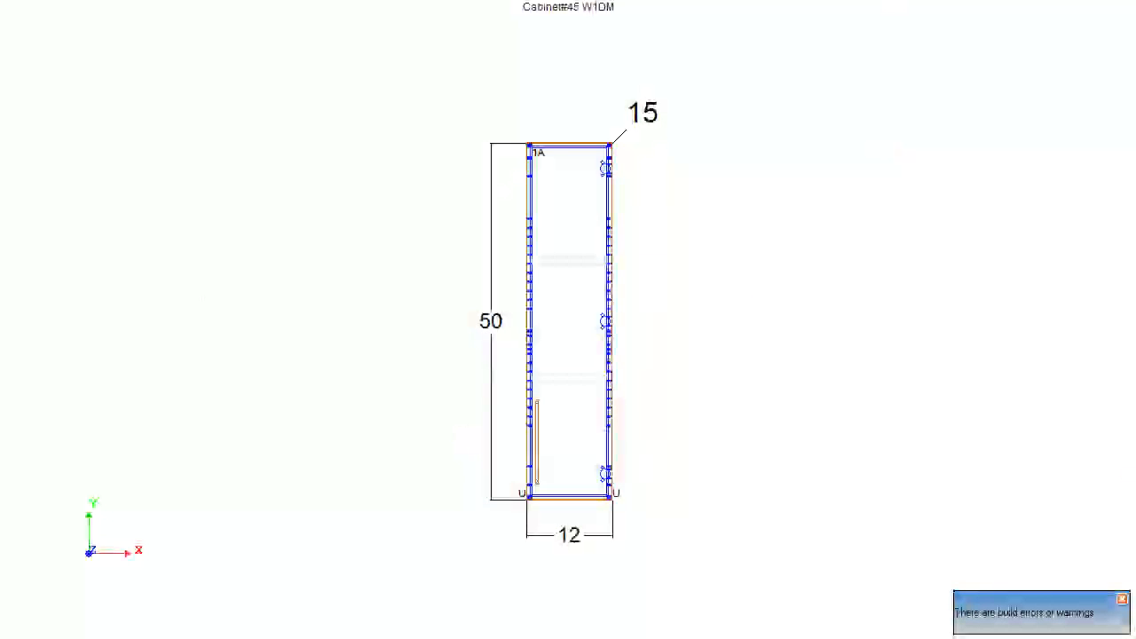
{"action": "double_click", "coordinate": [437, 306]}
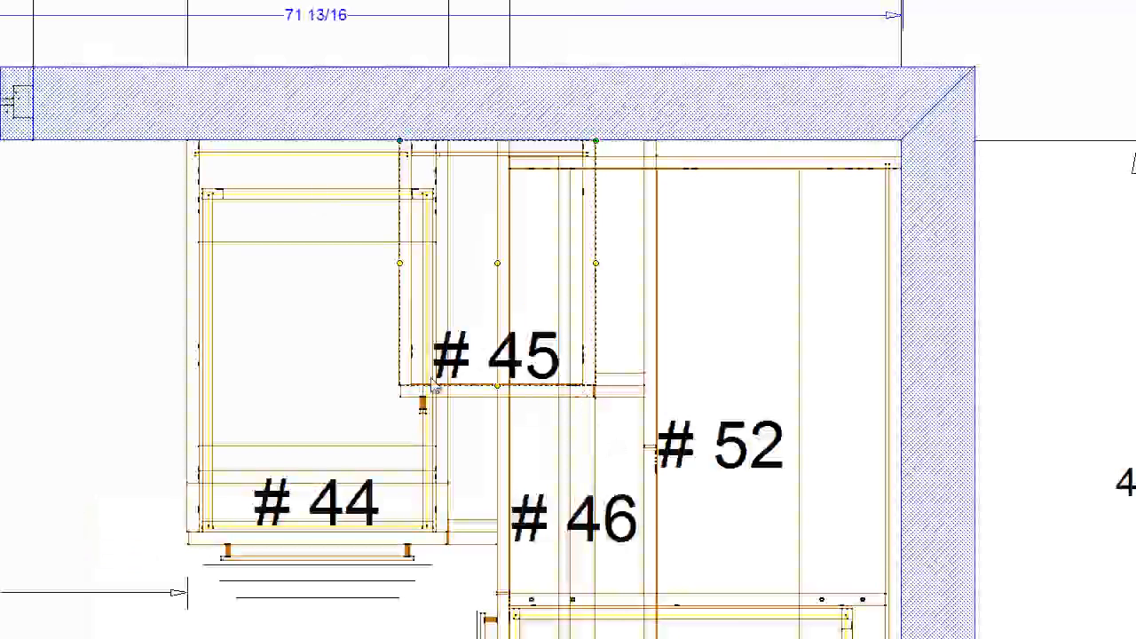
{"action": "left_click", "coordinate": [710, 565]}
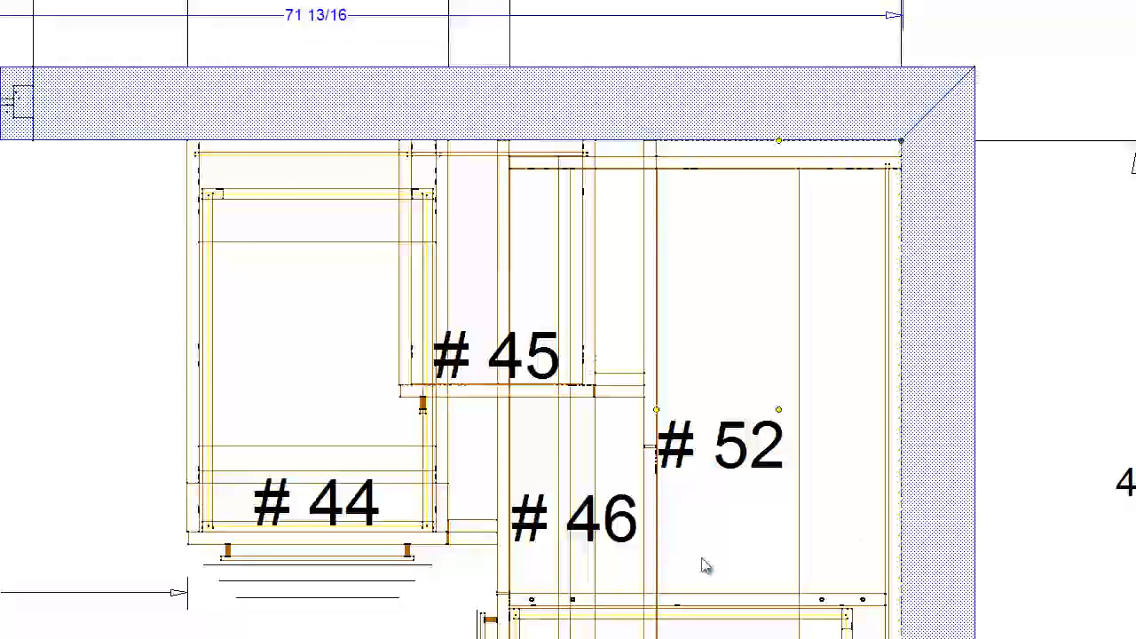
{"action": "double_click", "coordinate": [701, 558]}
{"action": "left_click", "coordinate": [616, 345]}
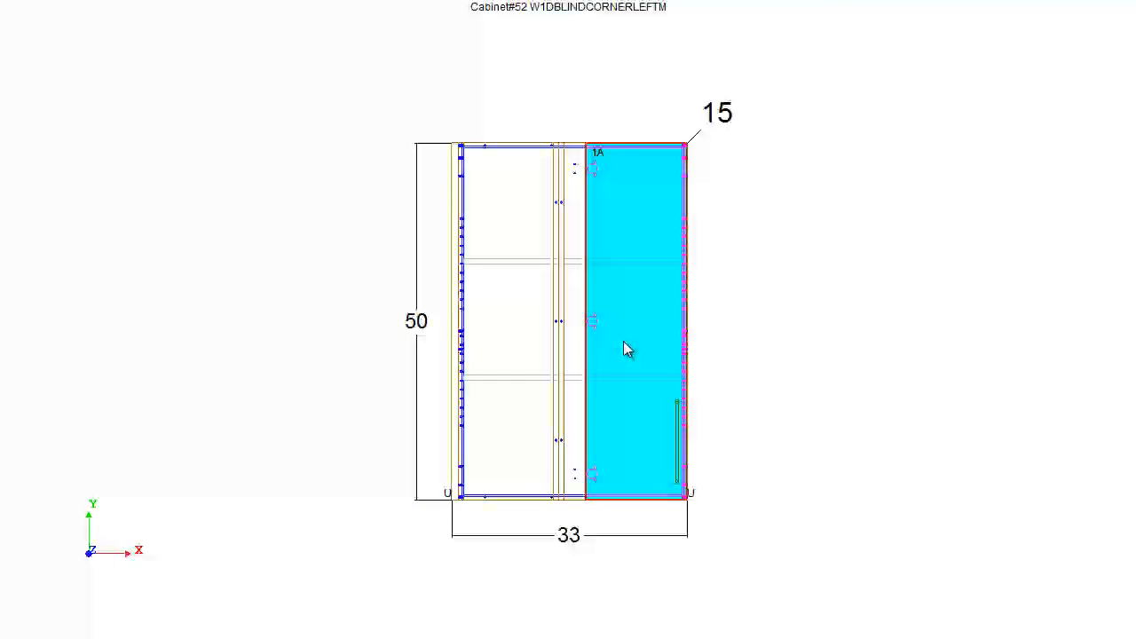
{"action": "key", "text": "Escape"}
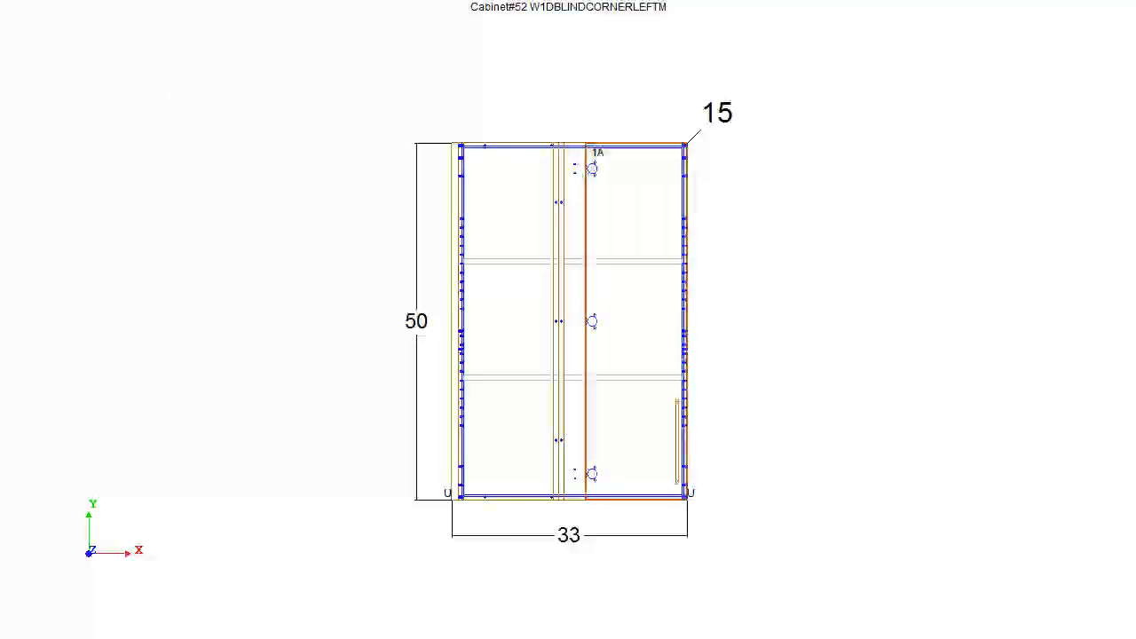
- Widen one-door upper #45 to 14 inches, extending it away from the corner
{"action": "left_click", "coordinate": [521, 304]}
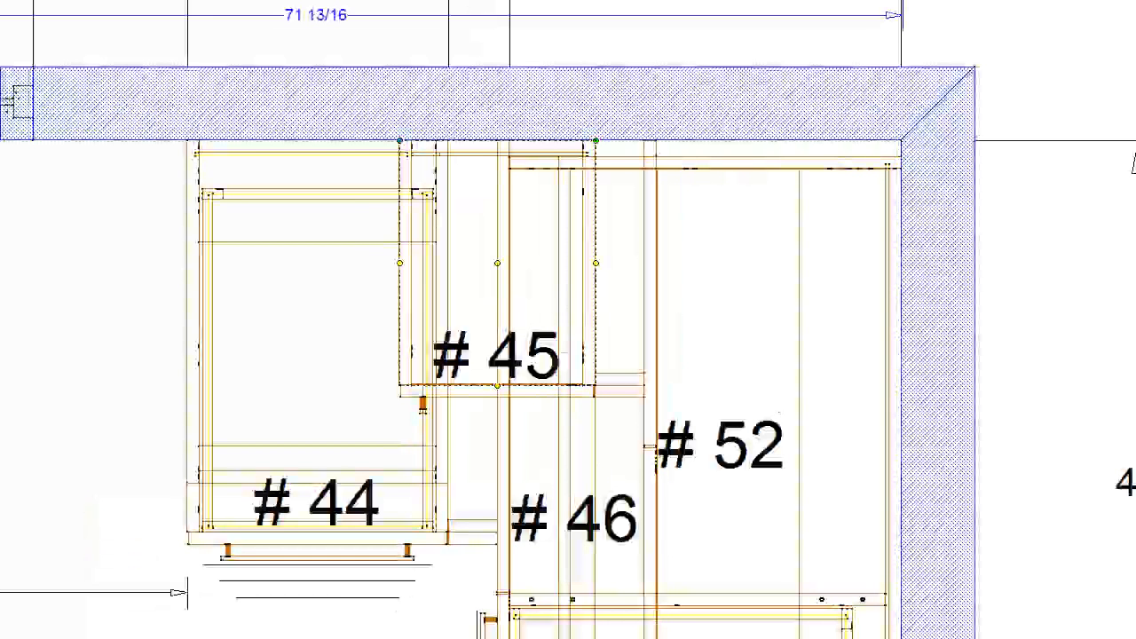
{"action": "left_click", "coordinate": [388, 296]}
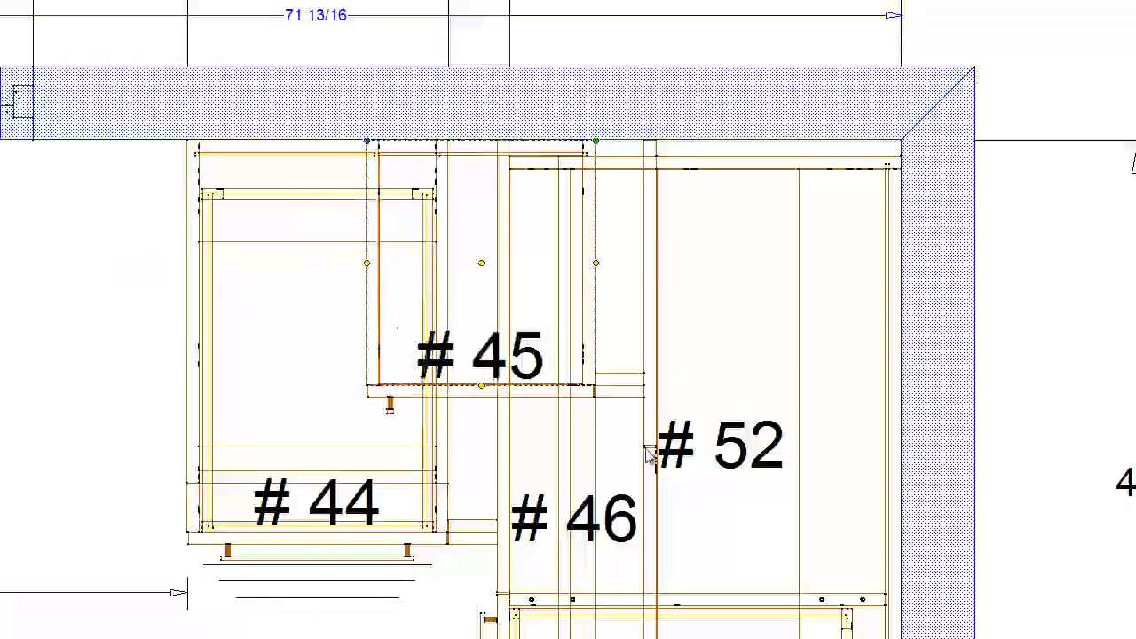
{"action": "middle_click_drag", "start_coordinate": [655, 517], "coordinate": [561, 322]}
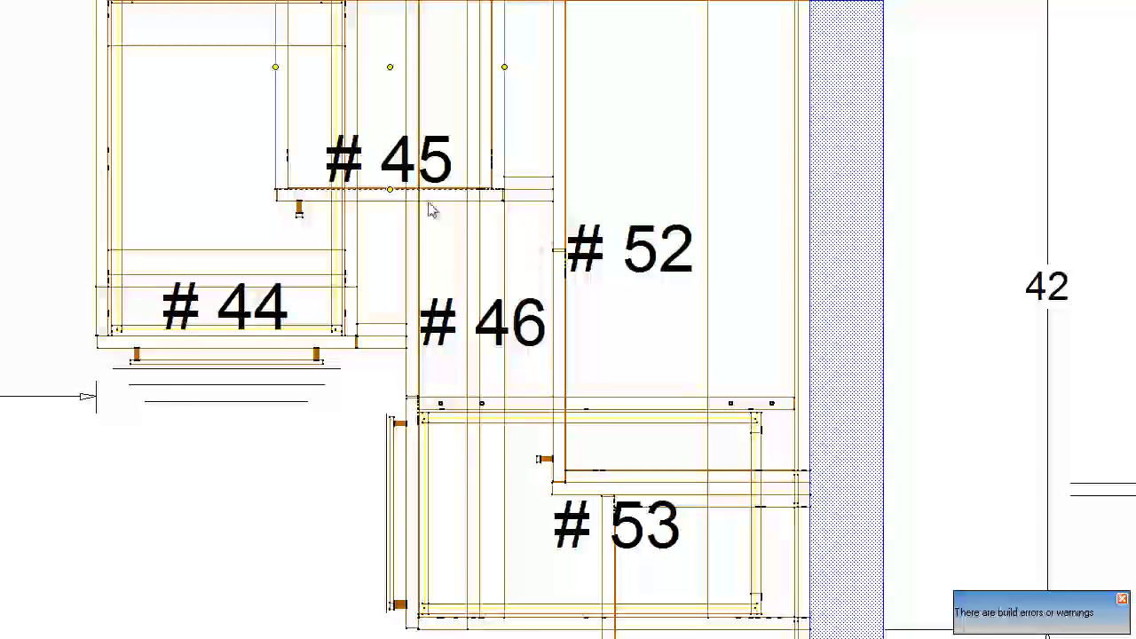
{"action": "scroll", "coordinate": [480, 428], "scroll_direction": "down", "scroll_amount": 1}
{"action": "middle_click_drag", "start_coordinate": [381, 248], "coordinate": [537, 296]}
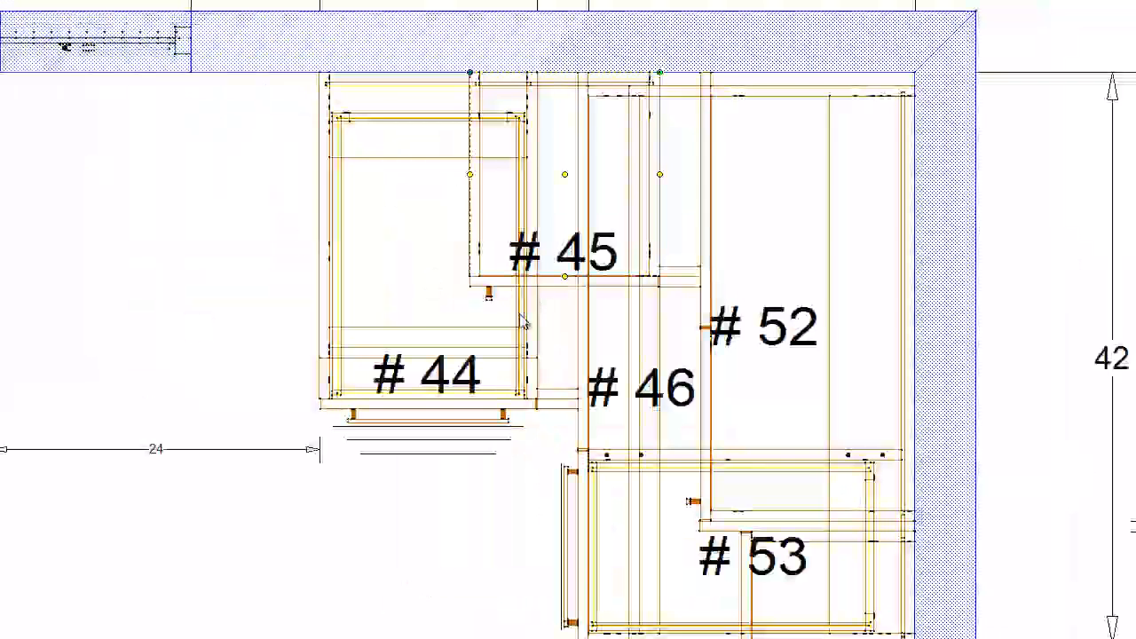
{"action": "left_click", "coordinate": [220, 286]}
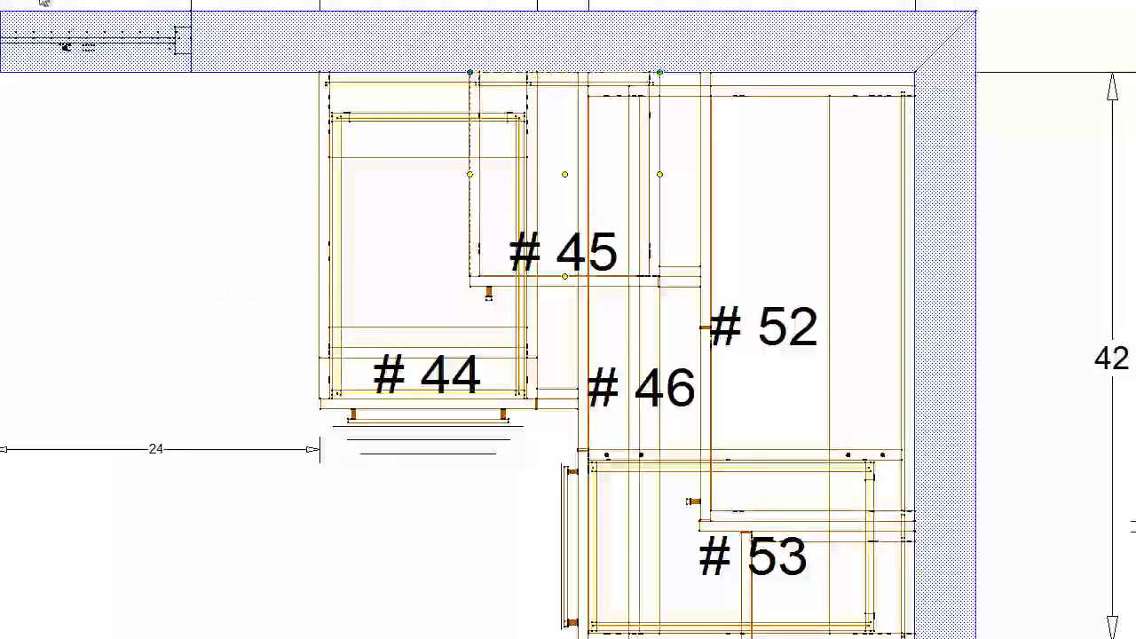
- Fit a 3/4-inch end panel against the window side of the one-door upper and extend it down to 50 inches high
{"action": "left_click", "coordinate": [60, 1]}
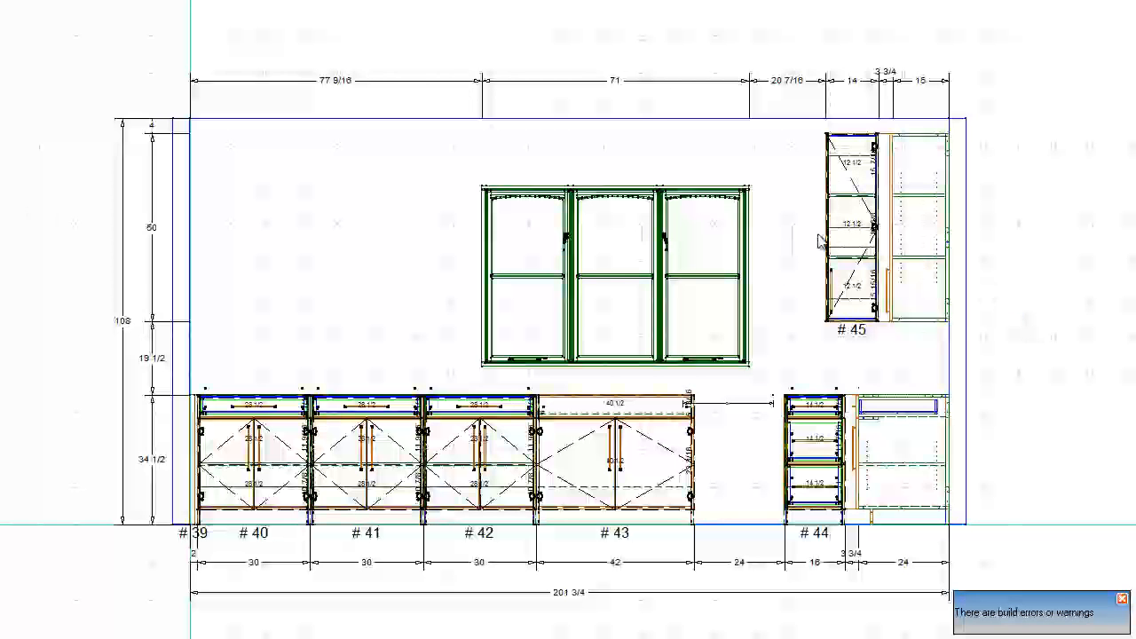
{"action": "left_click", "coordinate": [808, 202]}
{"action": "left_click", "coordinate": [821, 205]}
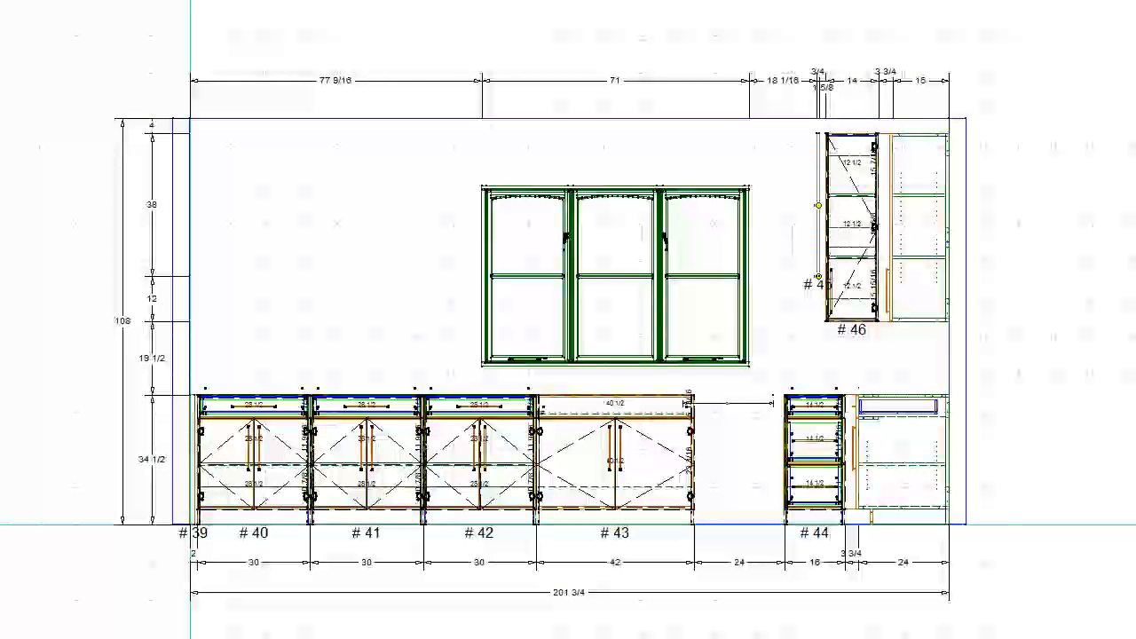
{"action": "key", "text": "ctrl+Right"}
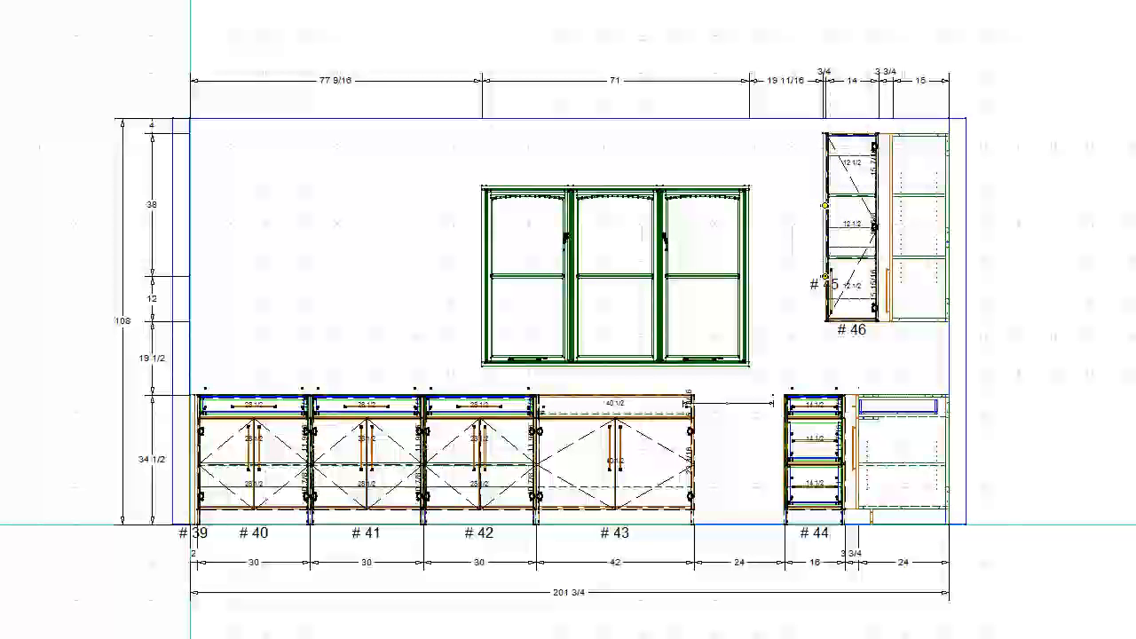
{"action": "left_click_drag", "start_coordinate": [825, 276], "coordinate": [825, 321]}
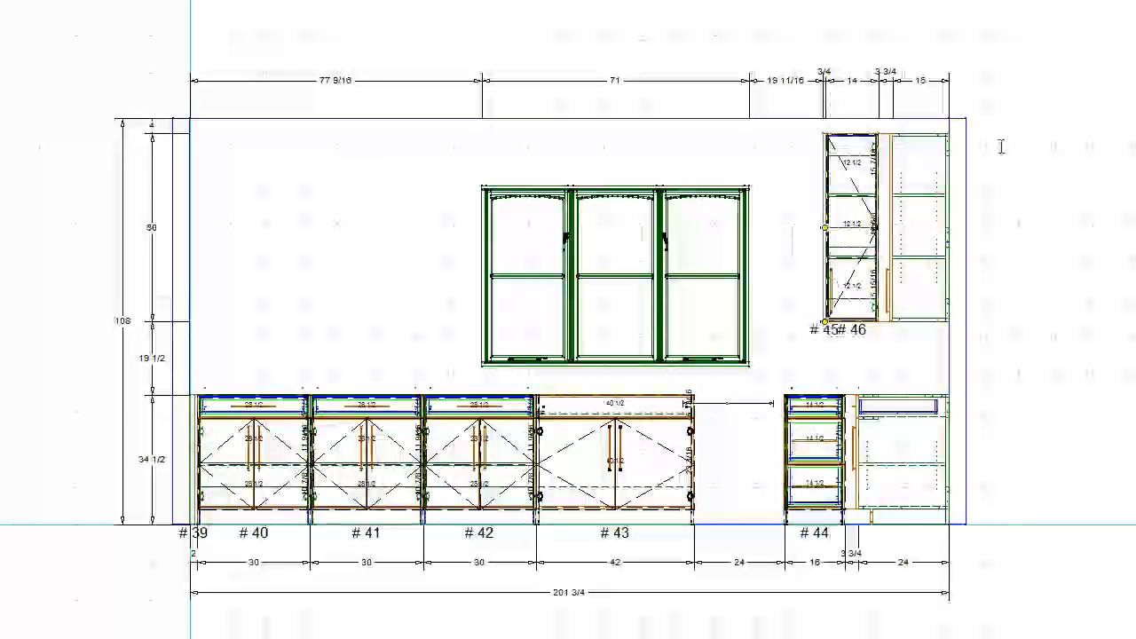
- Copy the 14-inch one-door upper to the window side of the end panel and set it against the panel
{"action": "scroll", "coordinate": [820, 321], "scroll_direction": "up", "scroll_amount": 2}
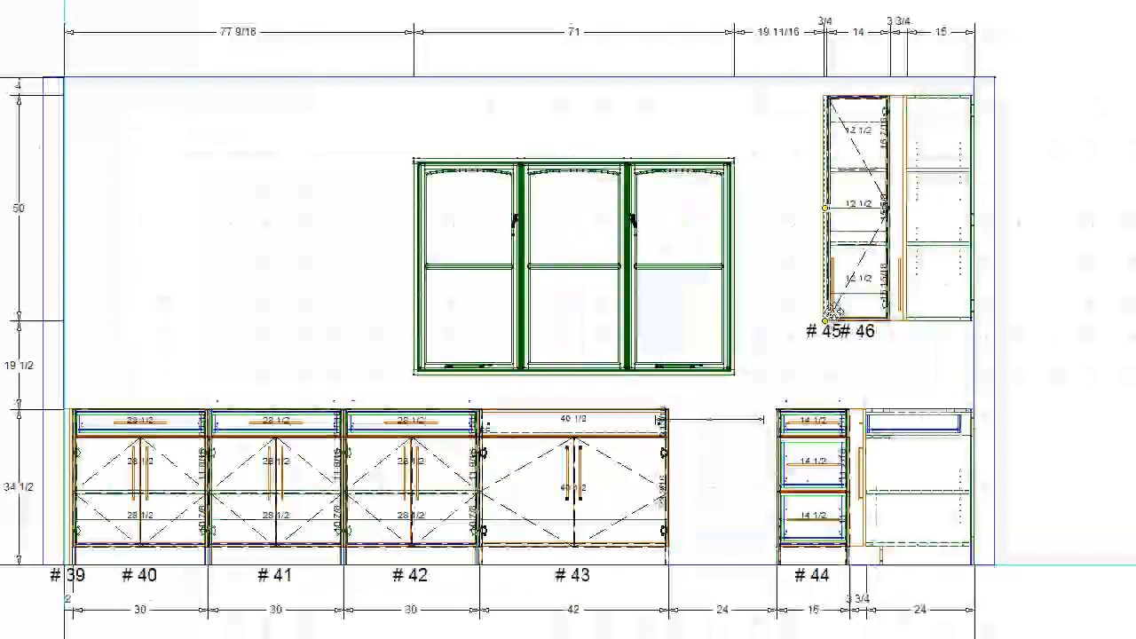
{"action": "scroll", "coordinate": [825, 320], "scroll_direction": "up", "scroll_amount": 2}
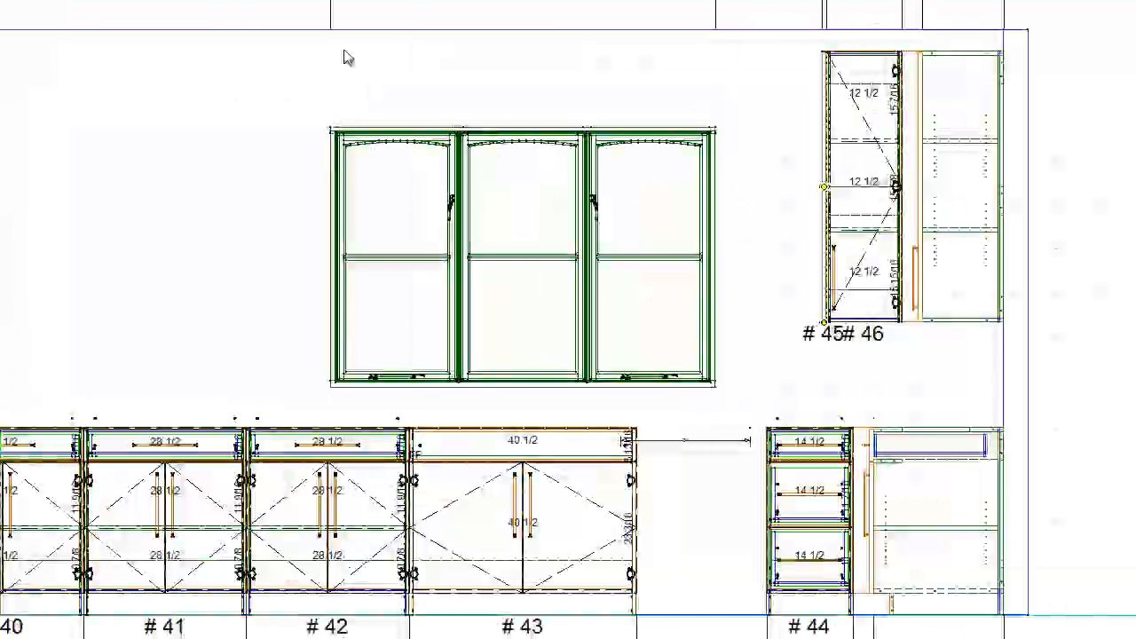
{"action": "left_click", "coordinate": [852, 188]}
{"action": "right_click", "coordinate": [852, 188]}
{"action": "left_click", "coordinate": [854, 194]}
{"action": "left_click", "coordinate": [786, 206]}
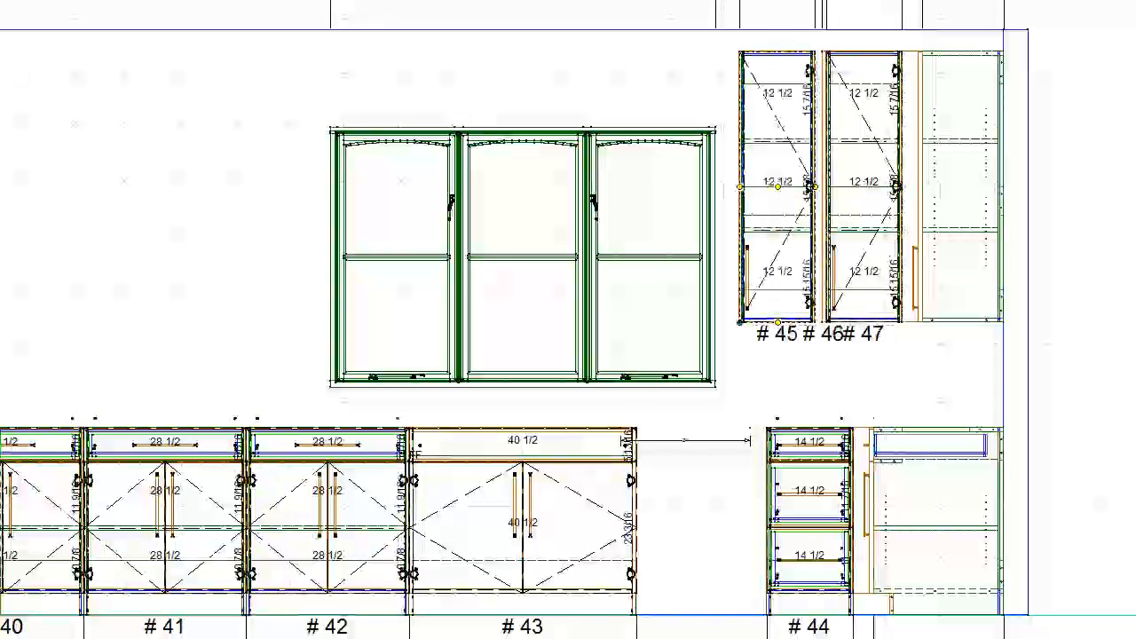
{"action": "key", "text": "ctrl+Right"}
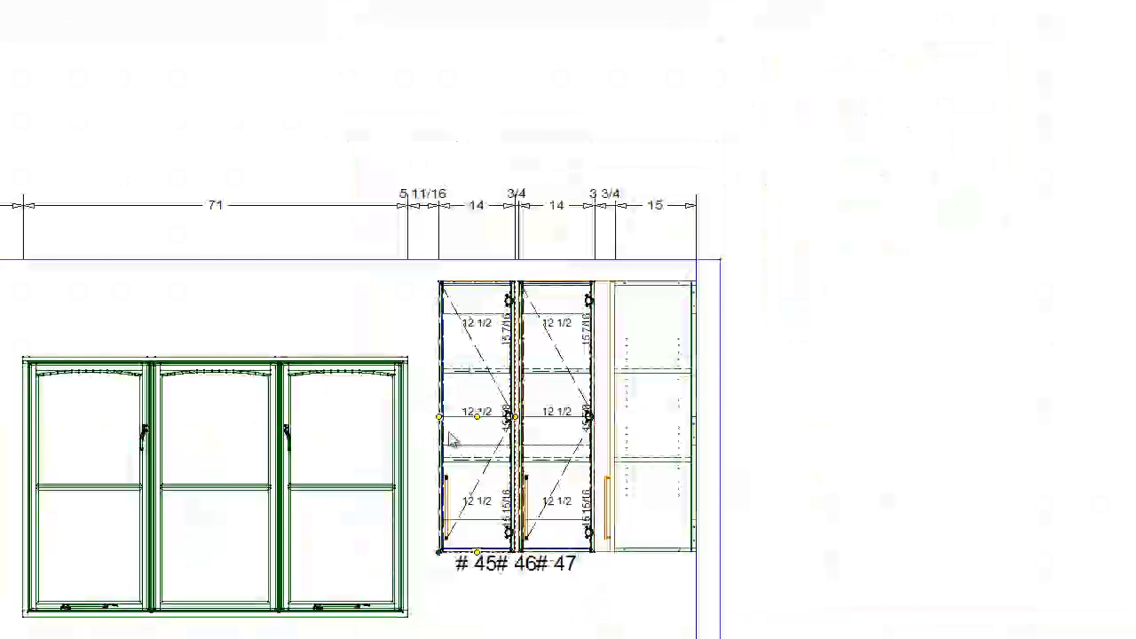
- Widen the window-side one-door upper to 17 3/16 inches, shorten it to 44 inches and lower its bottom level with the neighbouring upper
{"action": "mouse_move", "coordinate": [442, 429]}
{"action": "left_mouse_down"}
{"action": "mouse_move", "coordinate": [406, 426]}
{"action": "mouse_move", "coordinate": [425, 428]}
{"action": "left_mouse_up"}
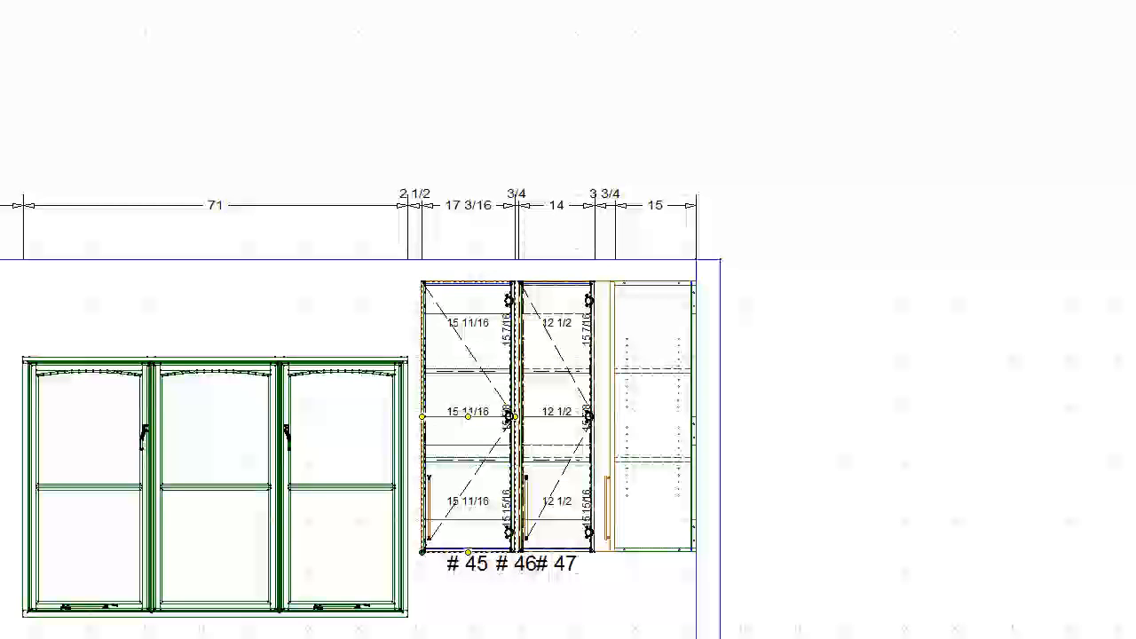
{"action": "key", "text": "Return"}
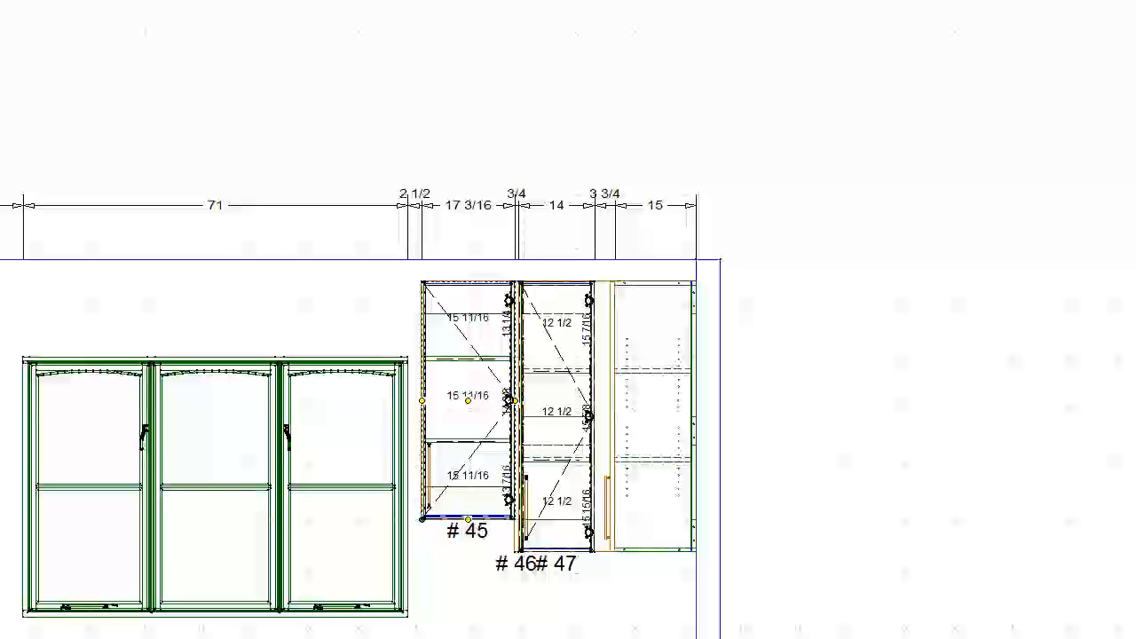
{"action": "key", "text": "Return"}
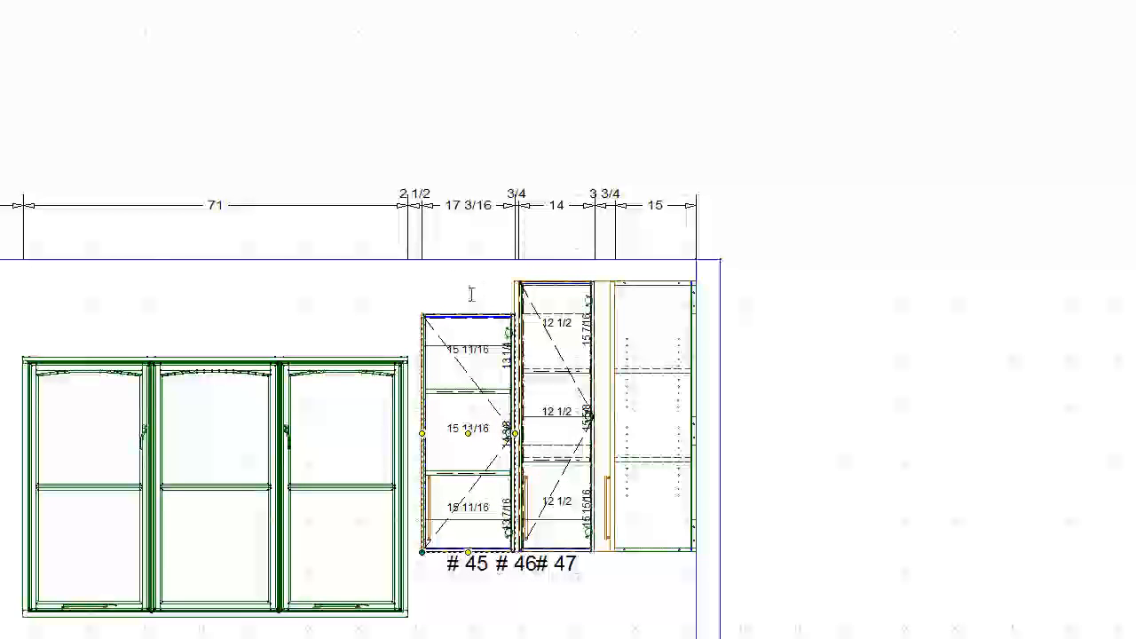
- Narrow the one-door upper to 16 7/16 inches and try to copy the end panel to its window side
{"action": "right_click", "coordinate": [520, 296]}
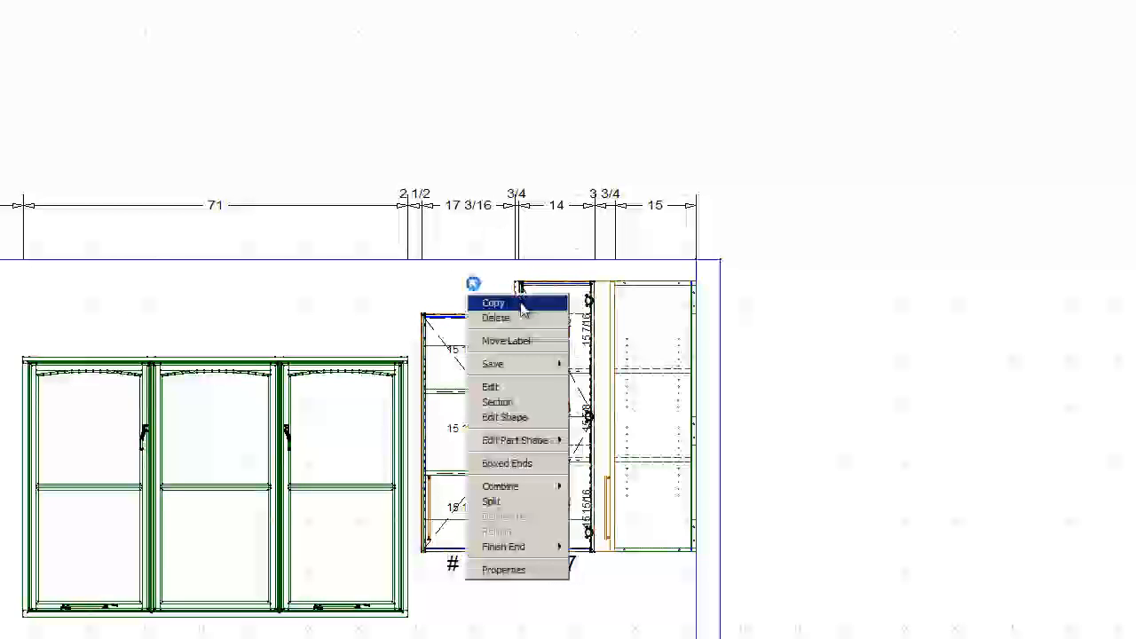
{"action": "left_click", "coordinate": [520, 311]}
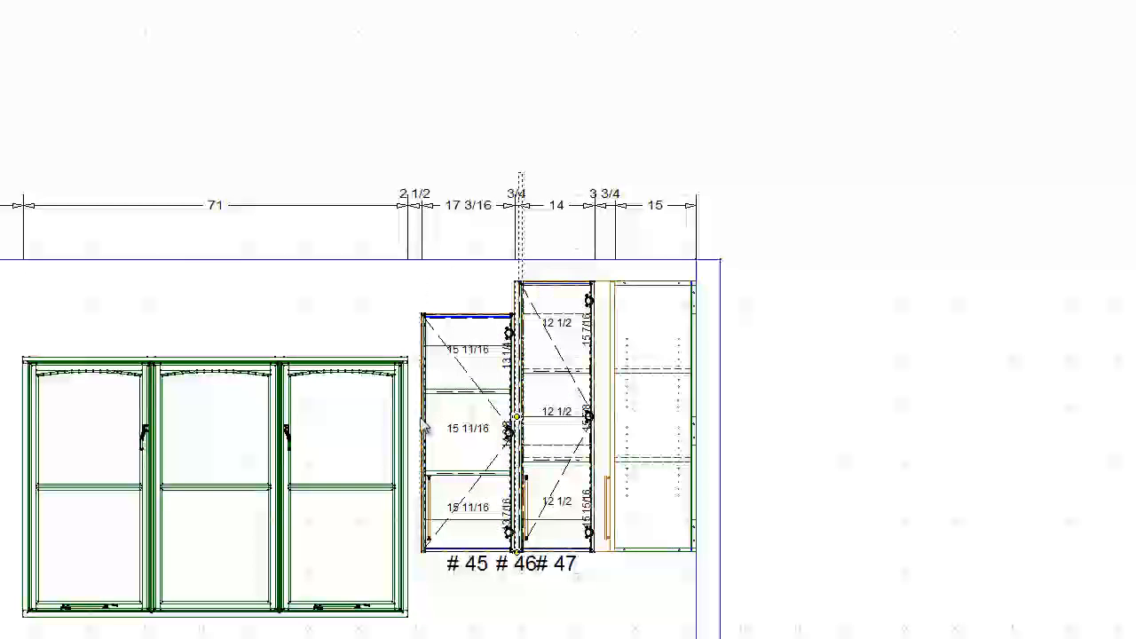
{"action": "left_click", "coordinate": [430, 346]}
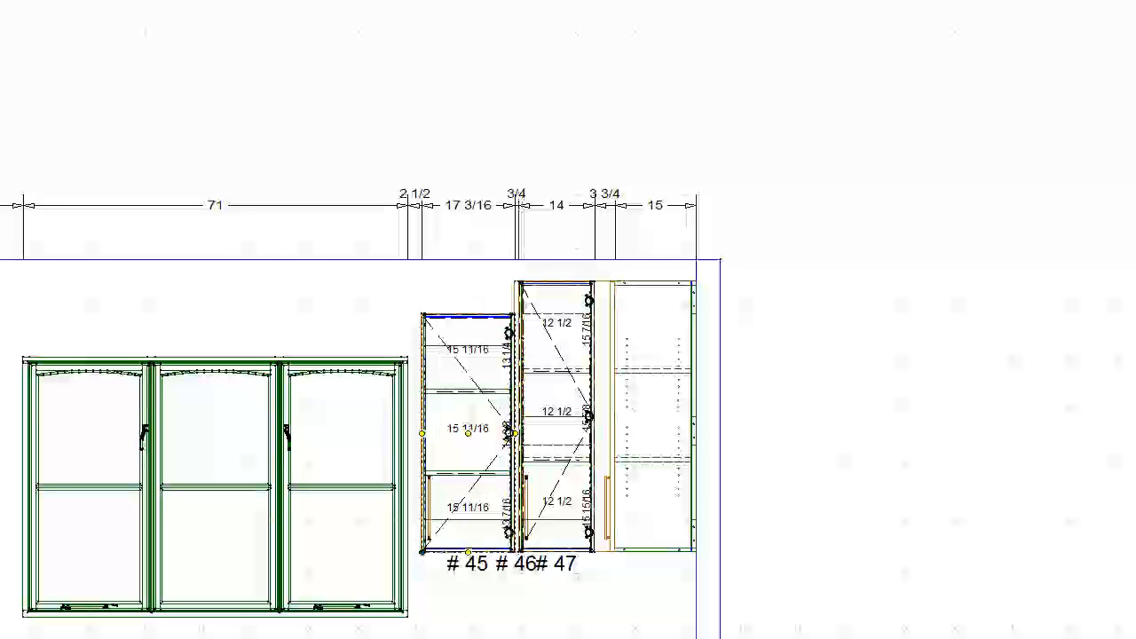
{"action": "left_click", "coordinate": [391, 294]}
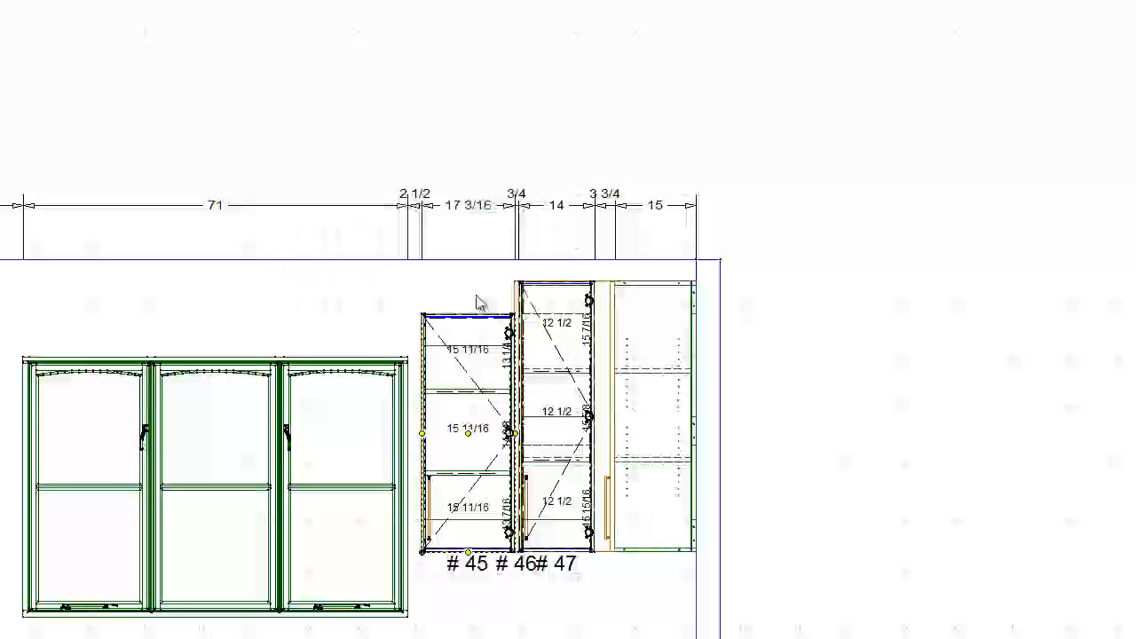
{"action": "right_click", "coordinate": [521, 299]}
{"action": "left_click", "coordinate": [520, 300]}
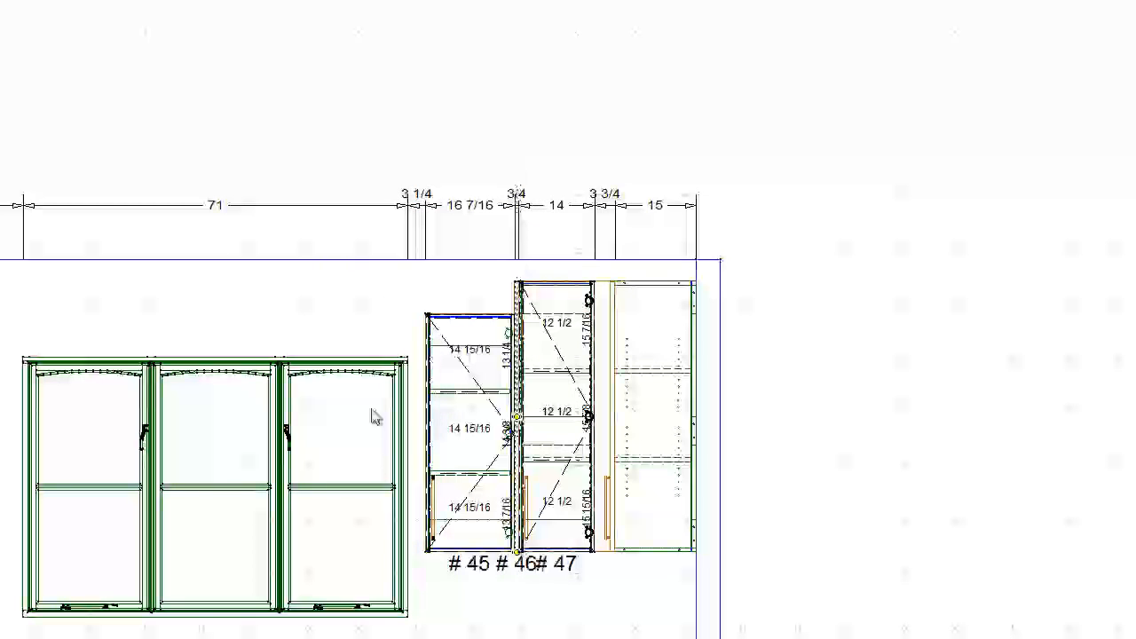
{"action": "left_click", "coordinate": [426, 402]}
- Narrow the window-side upper to 12 7/16 inches and copy the 3/4-inch end panel to 2 1/2 inches from the window
{"action": "scroll", "coordinate": [428, 407], "scroll_direction": "up", "scroll_amount": 3}
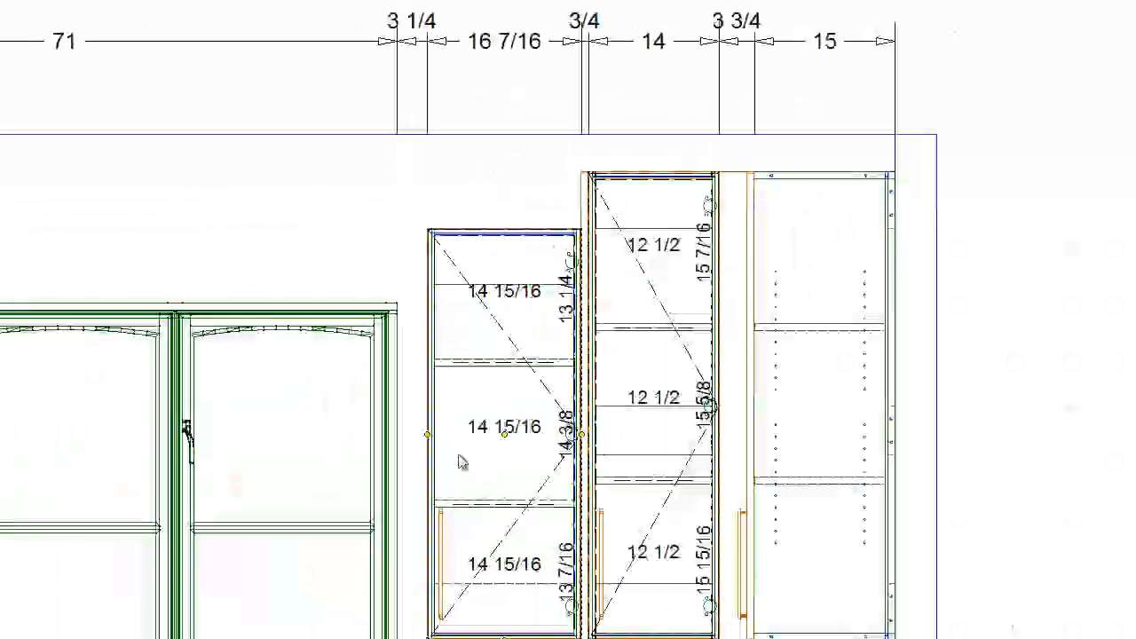
{"action": "left_click_drag", "start_coordinate": [428, 444], "coordinate": [465, 444]}
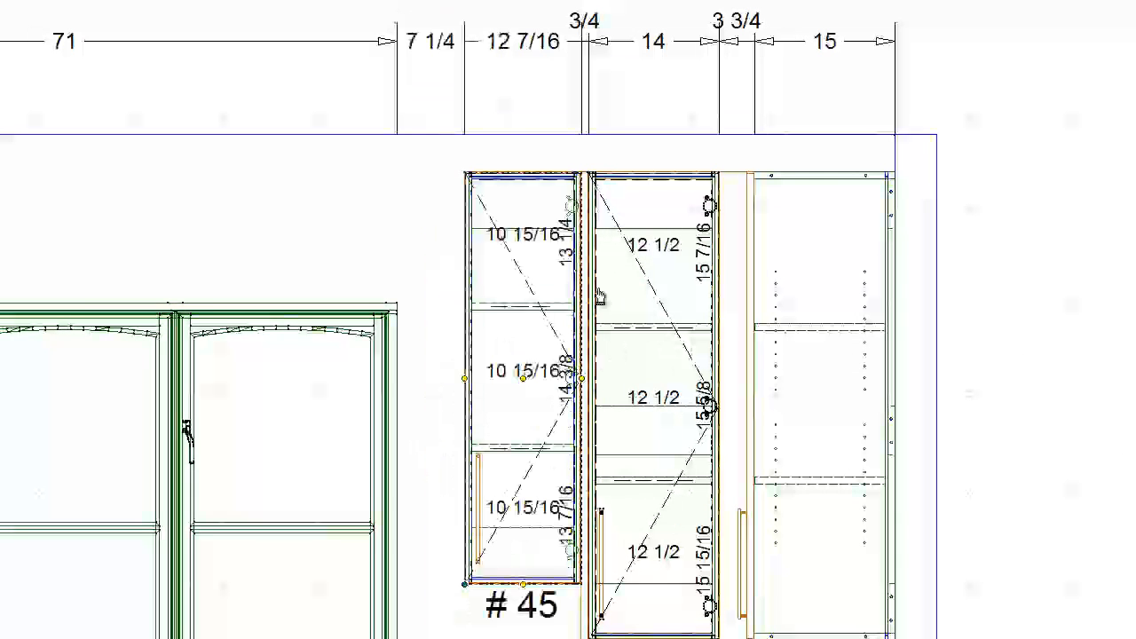
{"action": "right_click", "coordinate": [587, 202]}
{"action": "left_click", "coordinate": [576, 224]}
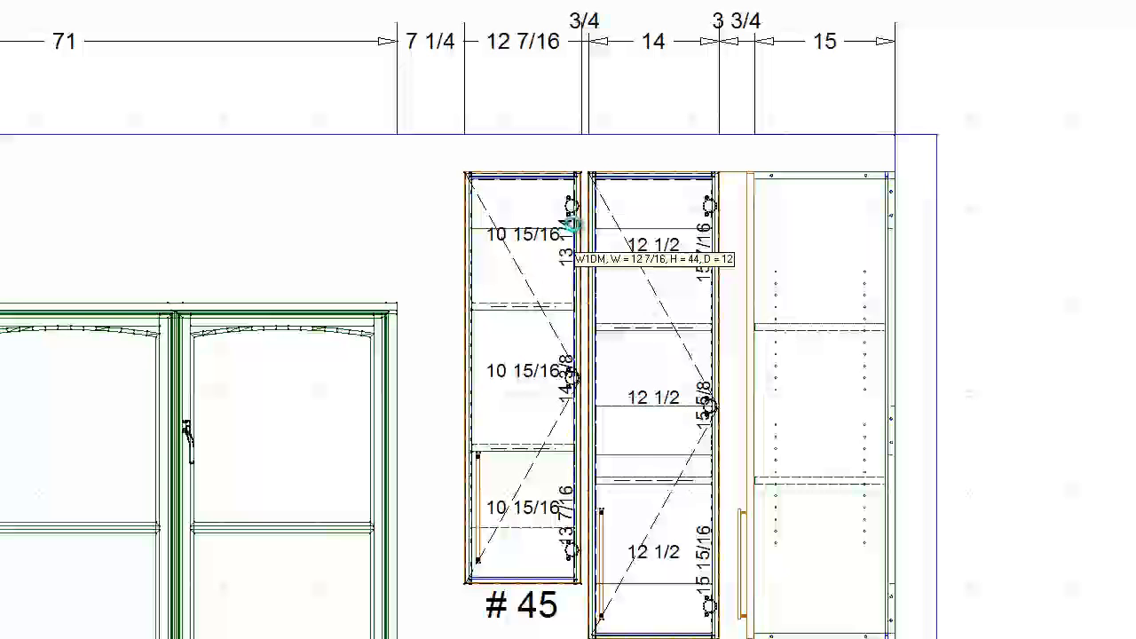
{"action": "key", "text": "ctrl+v"}
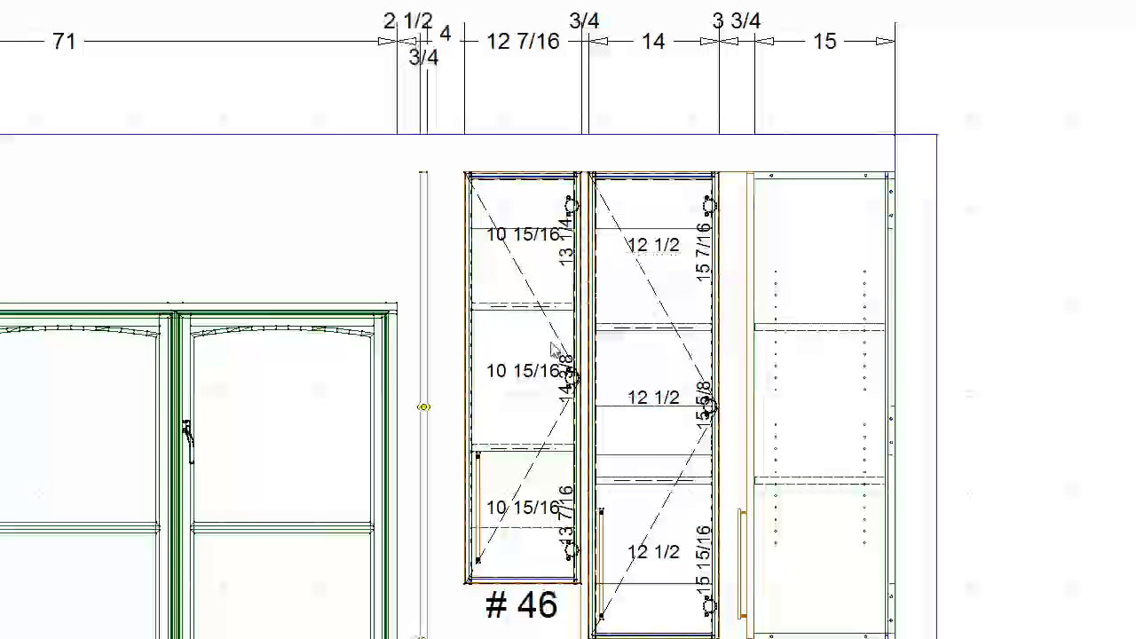
- Shorten the copied end panel to 44 inches and lower it so its bottom lines up with the uppers
{"action": "left_click", "coordinate": [433, 271]}
{"action": "left_click", "coordinate": [423, 286]}
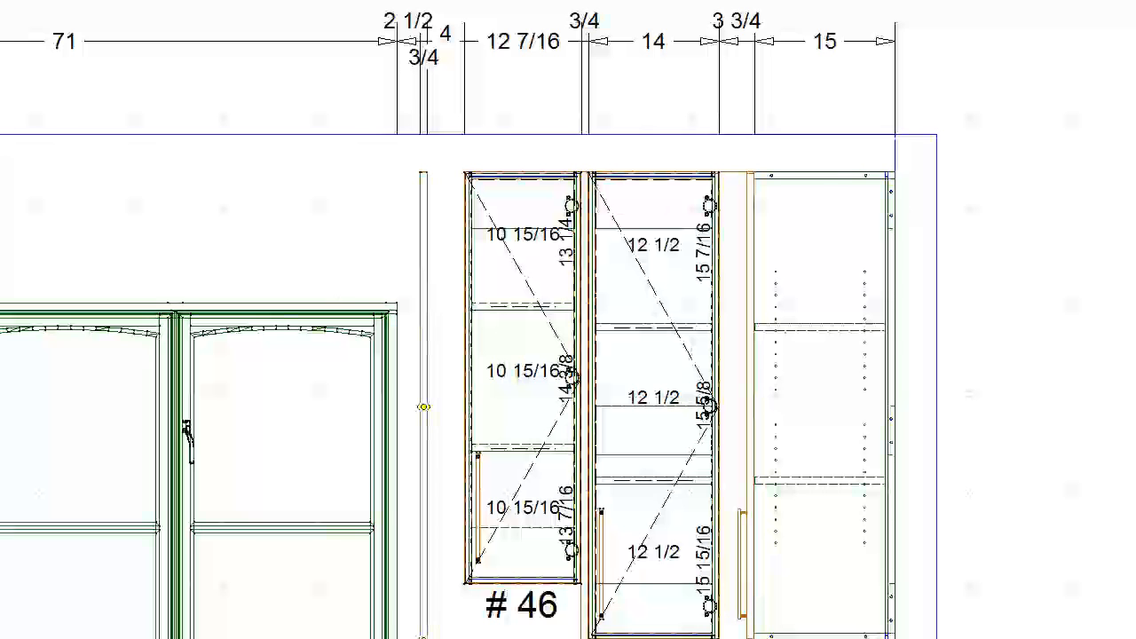
{"action": "key", "text": "Return"}
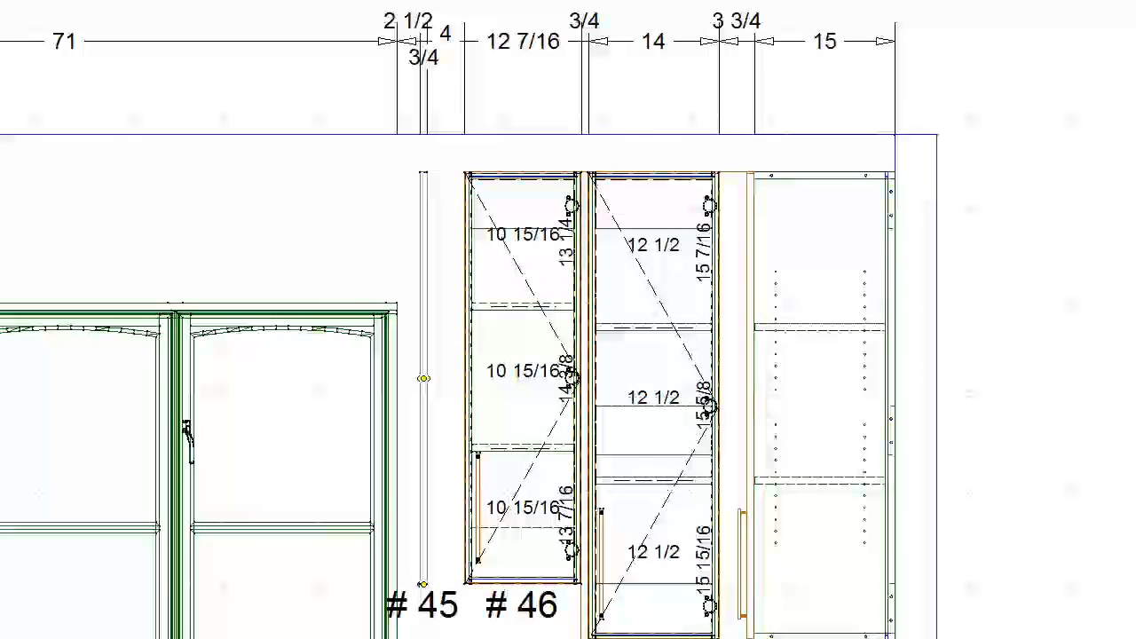
{"action": "key", "text": "Return"}
{"action": "middle_click", "coordinate": [649, 459]}
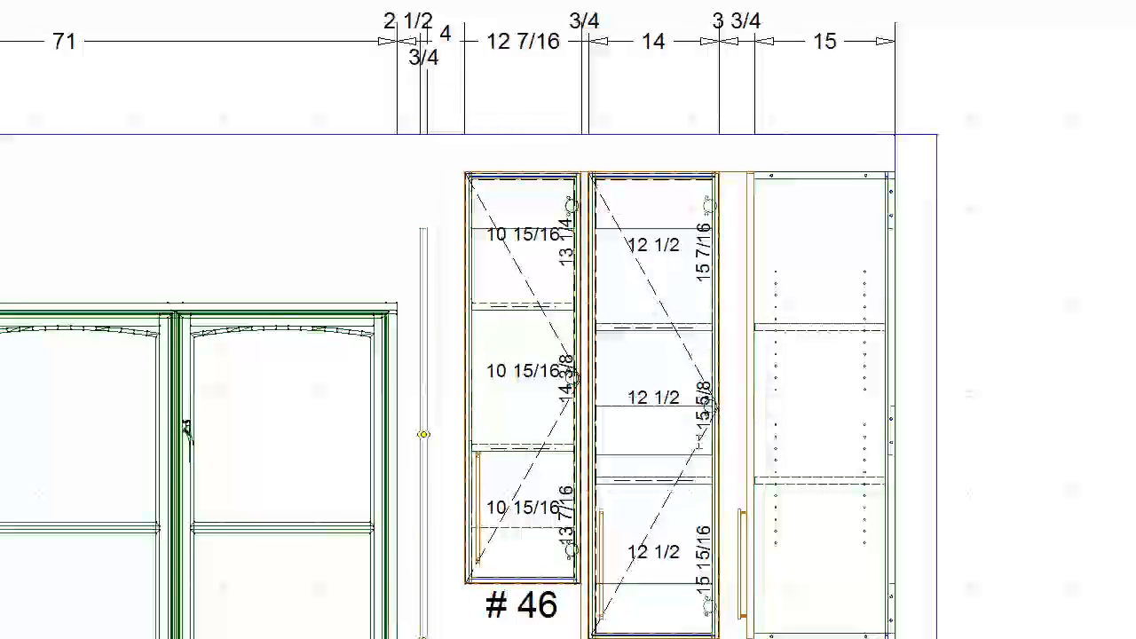
- Widen the window-side one-door upper to 16 7/16 inches to meet the new end panel and lower it level with the adjacent upper
{"action": "left_click", "coordinate": [271, 467]}
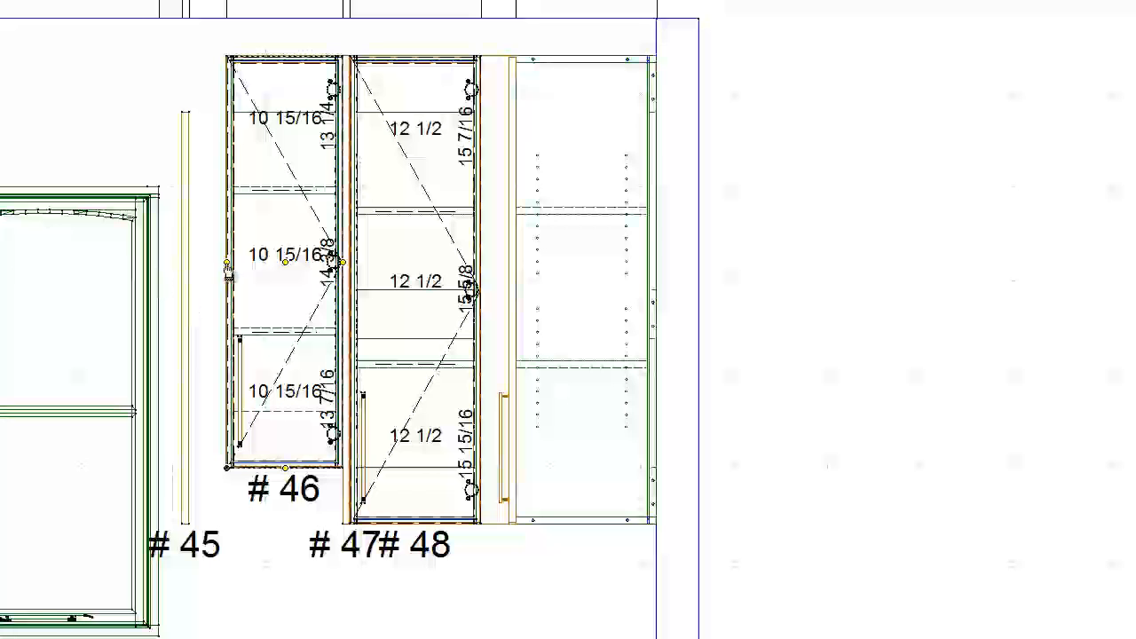
{"action": "key", "text": "ctrl+Left"}
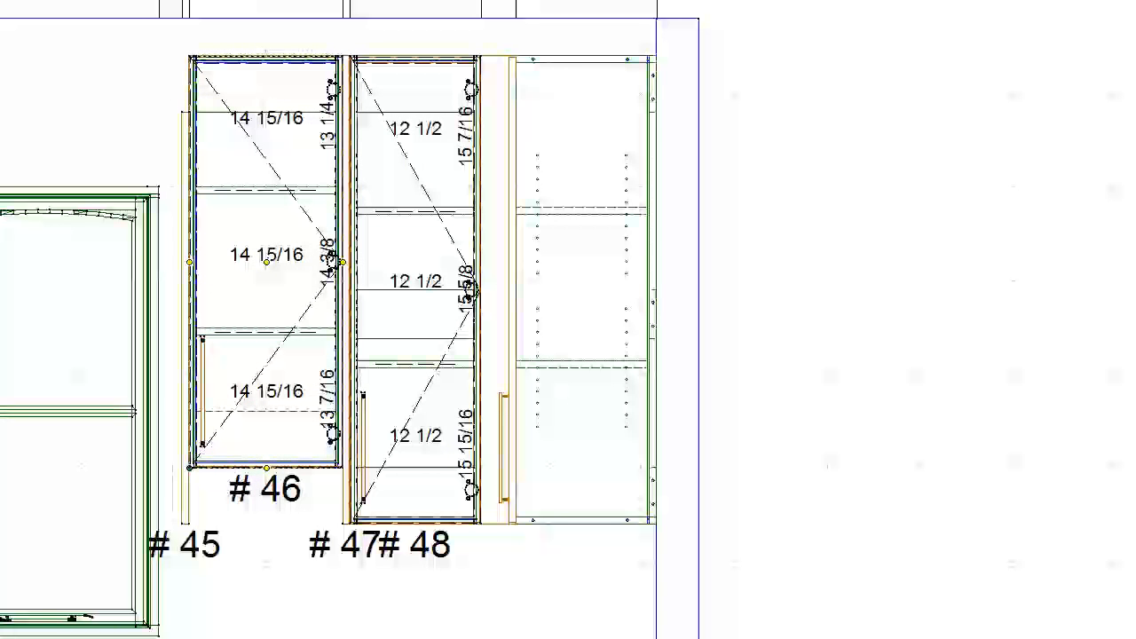
{"action": "key", "text": "ctrl+Down"}
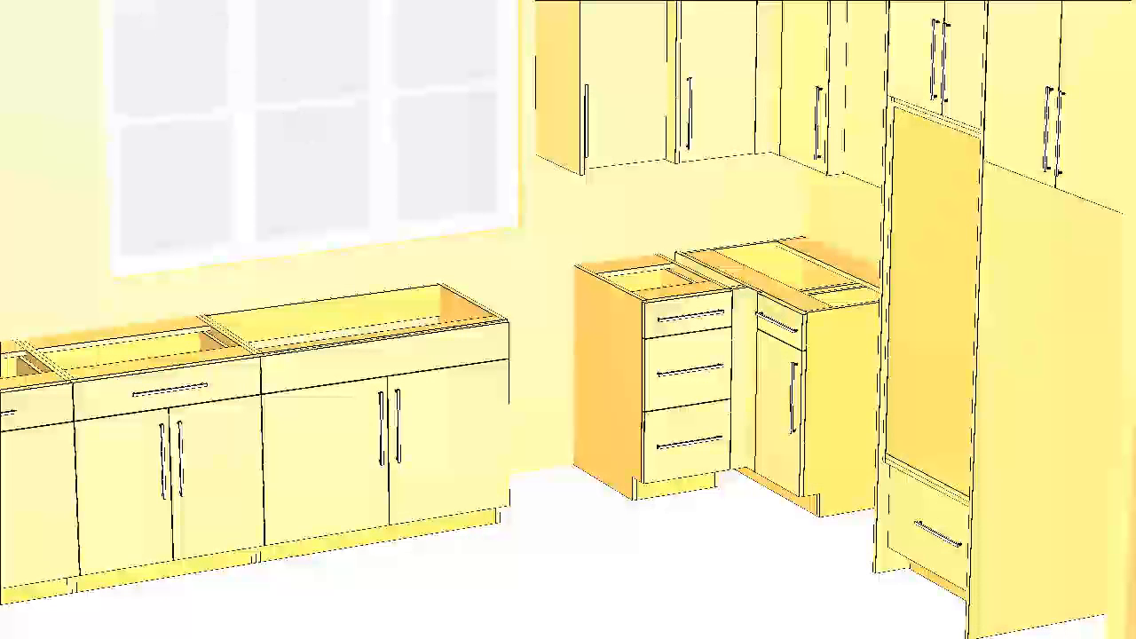
- Examine the stepped uppers and end panels beside the window corner in the 3D view
{"action": "mouse_move", "coordinate": [471, 172]}
{"action": "middle_mouse_down"}
{"action": "mouse_move", "coordinate": [478, 226]}
{"action": "mouse_move", "coordinate": [456, 307]}
{"action": "middle_mouse_up"}
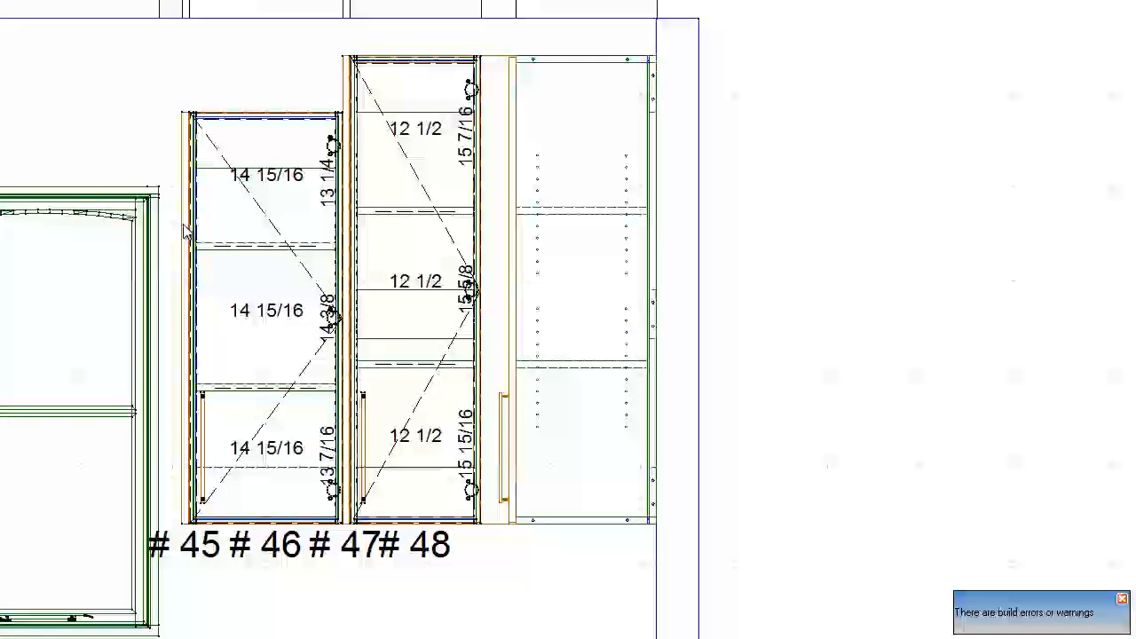
{"action": "left_click", "coordinate": [183, 226]}
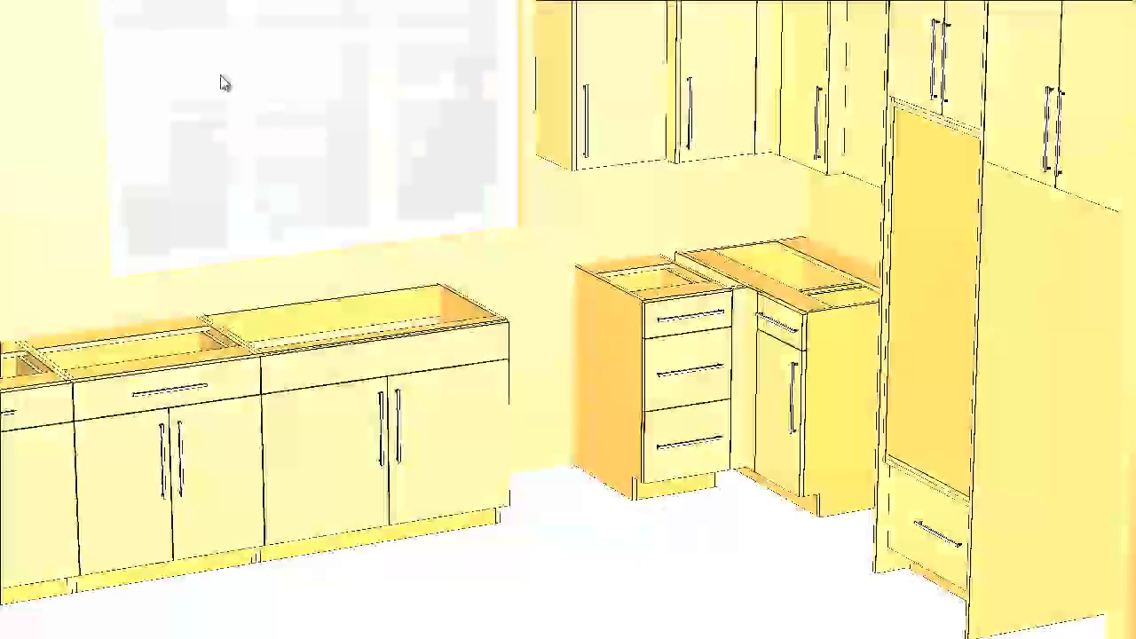
{"action": "mouse_move", "coordinate": [223, 81]}
{"action": "left_mouse_down"}
{"action": "mouse_move", "coordinate": [165, 307]}
{"action": "mouse_move", "coordinate": [287, 365]}
{"action": "mouse_move", "coordinate": [452, 310]}
{"action": "left_mouse_up"}
{"action": "scroll", "coordinate": [452, 312], "scroll_direction": "up", "scroll_amount": 2}
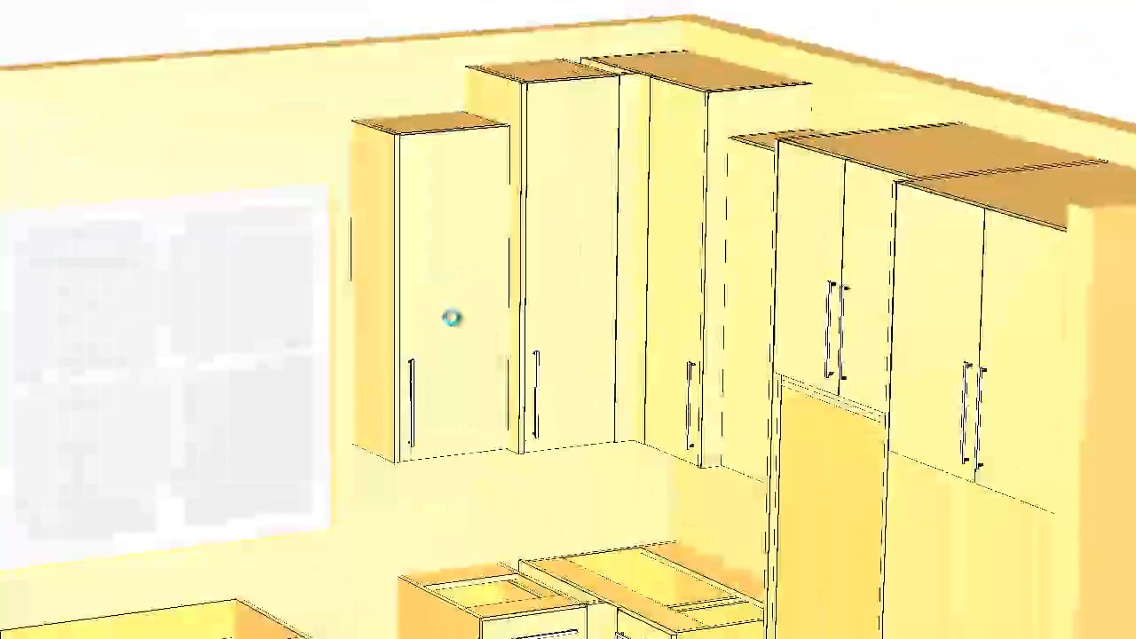
{"action": "middle_click_drag", "start_coordinate": [454, 318], "coordinate": [380, 410]}
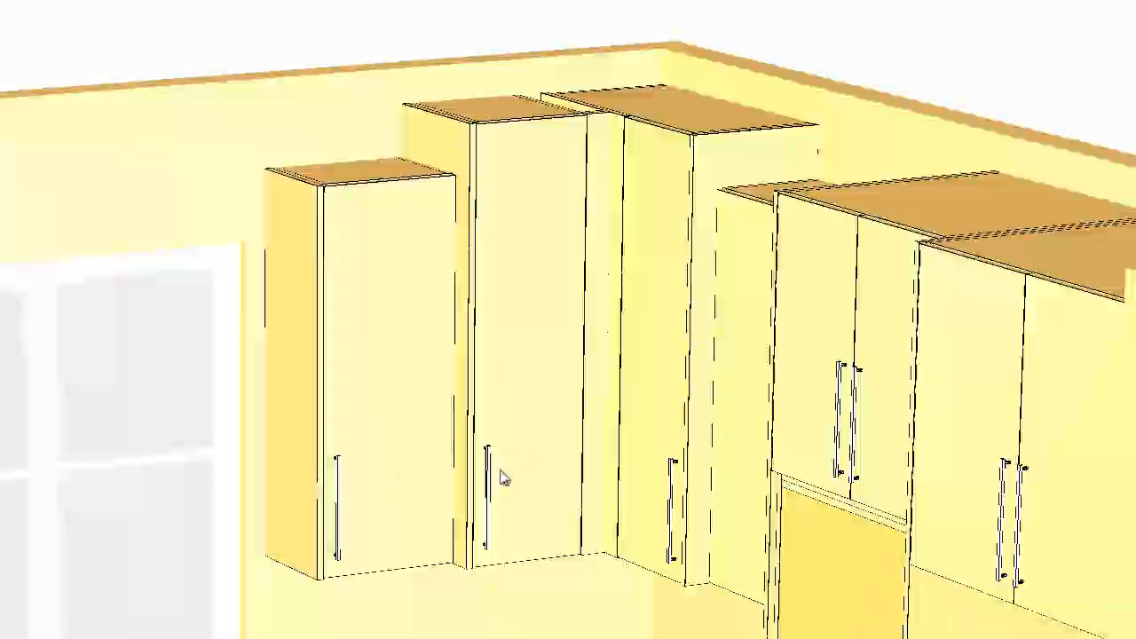
{"action": "middle_click_drag", "start_coordinate": [679, 506], "coordinate": [685, 460]}
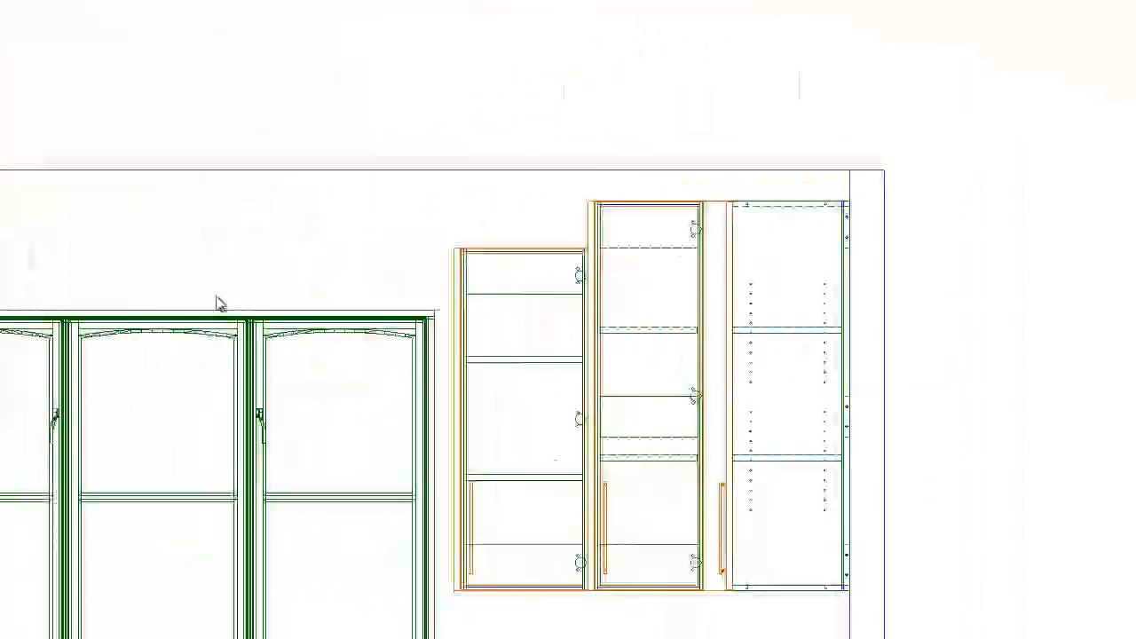
- Place a 2-inch upper filler against the end wall on the opposite side of the window
{"action": "scroll", "coordinate": [154, 423], "scroll_direction": "down", "scroll_amount": 3}
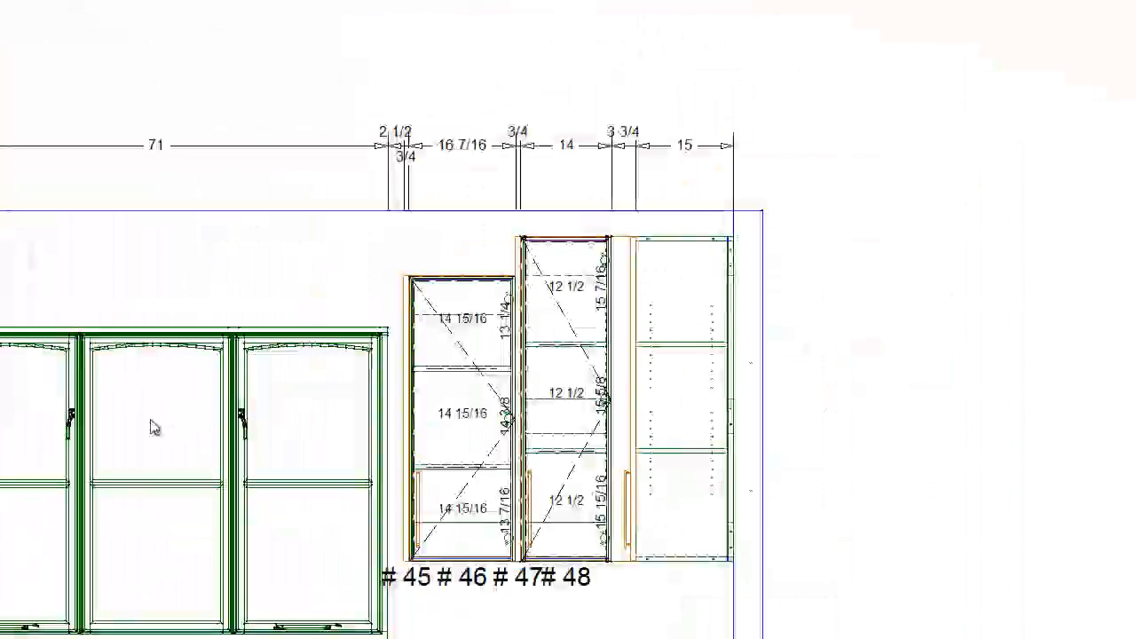
{"action": "middle_click_drag", "start_coordinate": [169, 425], "coordinate": [724, 283]}
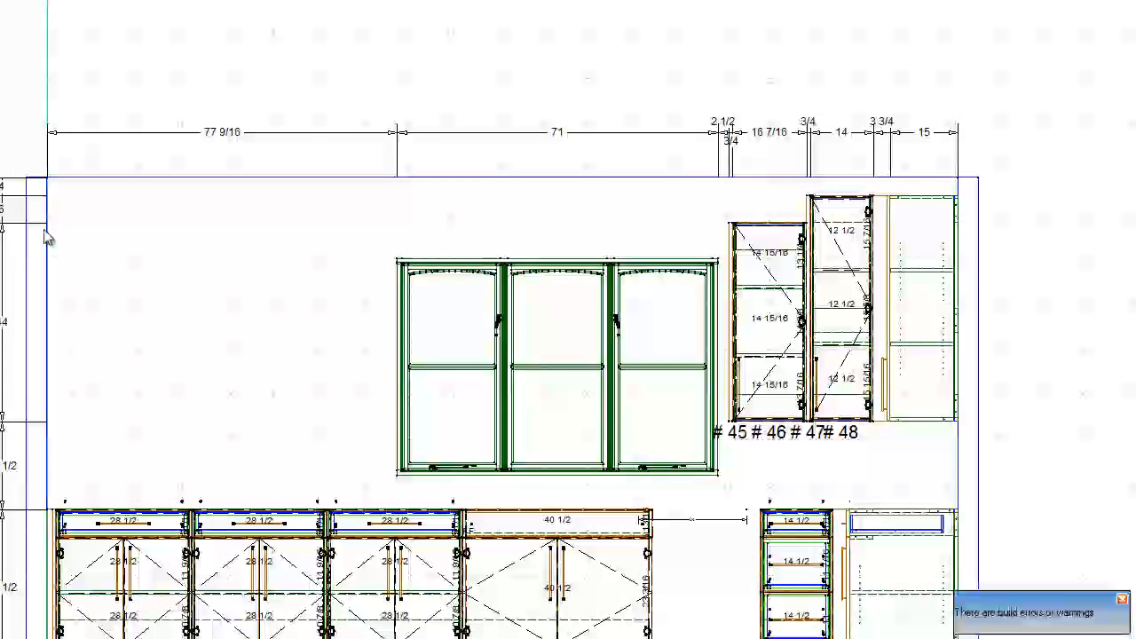
{"action": "left_click", "coordinate": [26, 1]}
{"action": "middle_click_drag", "start_coordinate": [18, 272], "coordinate": [1043, 272]}
{"action": "middle_click_drag", "start_coordinate": [137, 378], "coordinate": [568, 324]}
{"action": "middle_click_drag", "start_coordinate": [958, 108], "coordinate": [773, 216]}
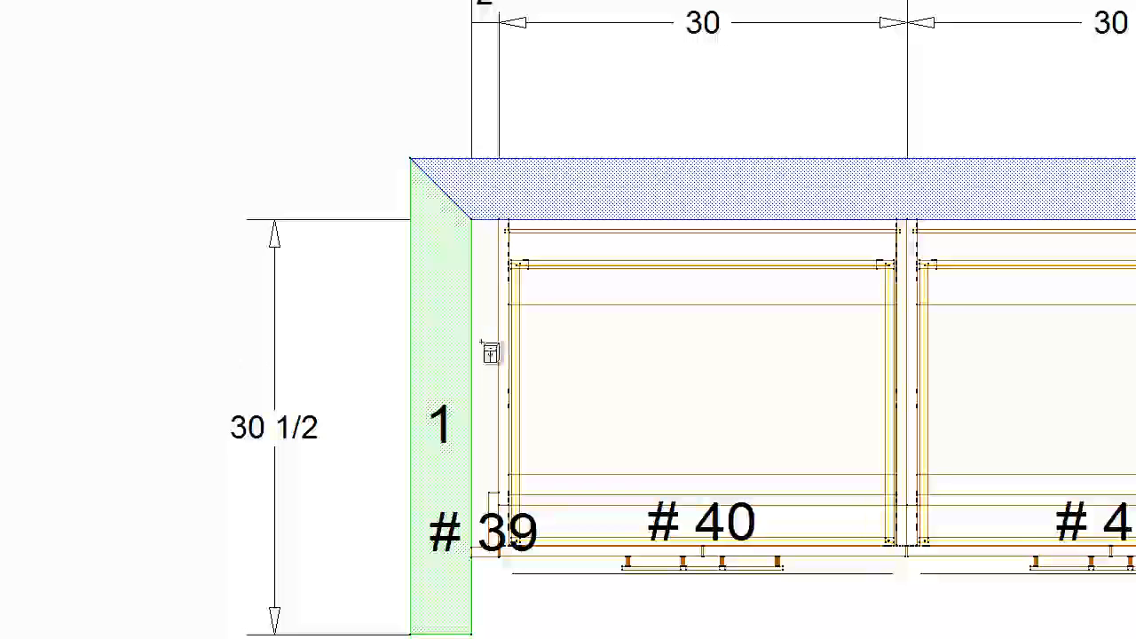
{"action": "left_click", "coordinate": [484, 304]}
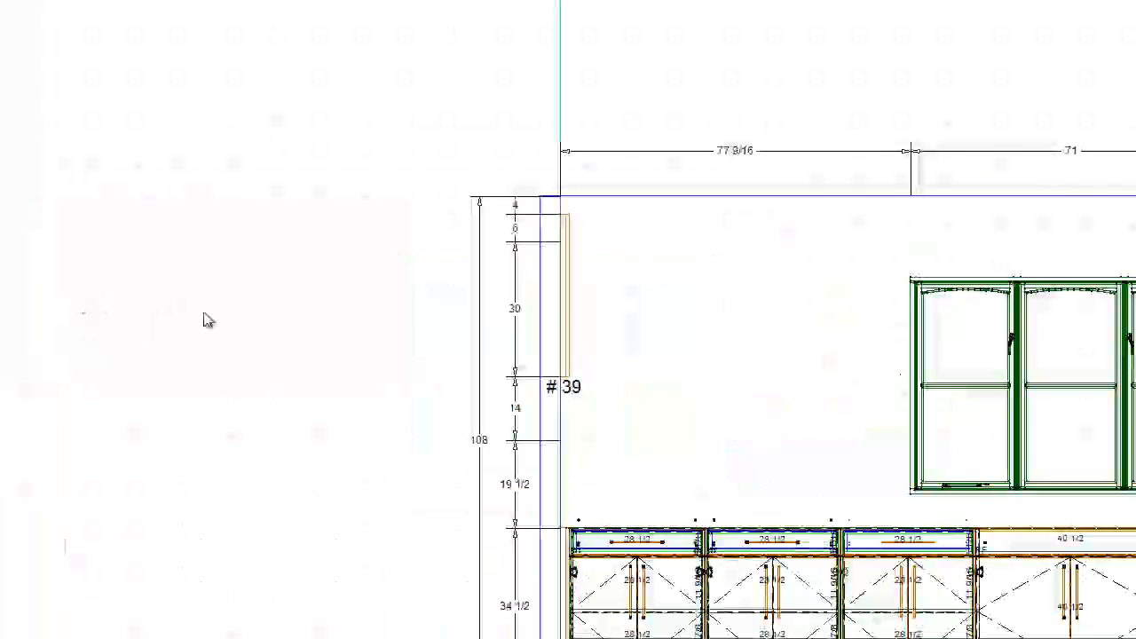
- Extend the new upper filler 14 inches downward to line up with the bottom of the other uppers
{"action": "scroll", "coordinate": [604, 421], "scroll_direction": "up", "scroll_amount": 4}
{"action": "left_click", "coordinate": [529, 285]}
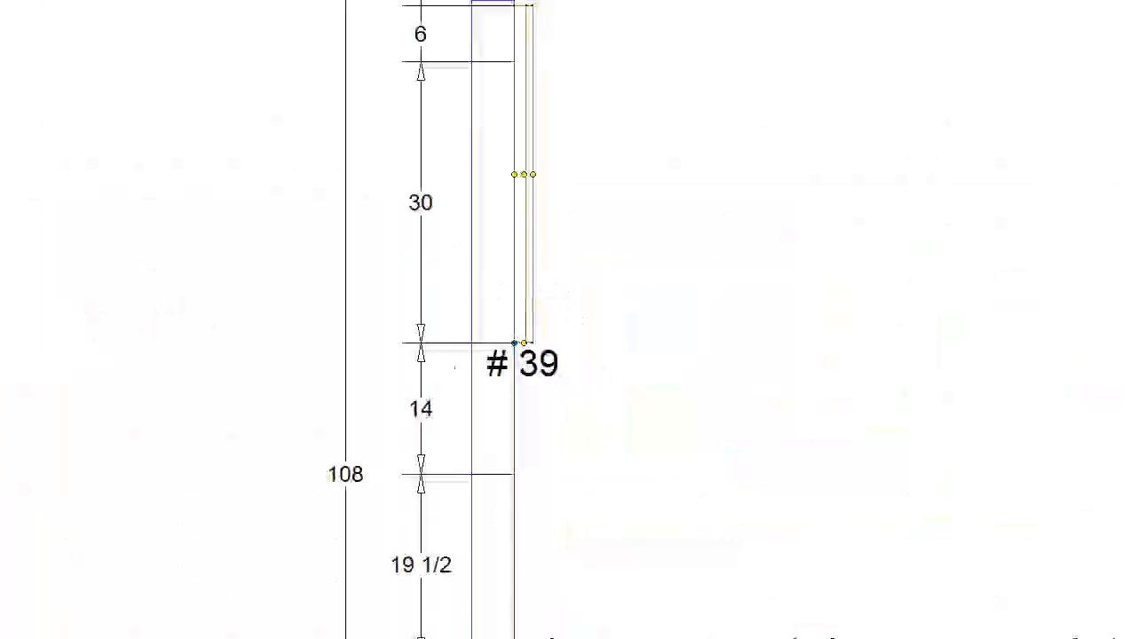
{"action": "left_click_drag", "start_coordinate": [524, 343], "coordinate": [524, 474]}
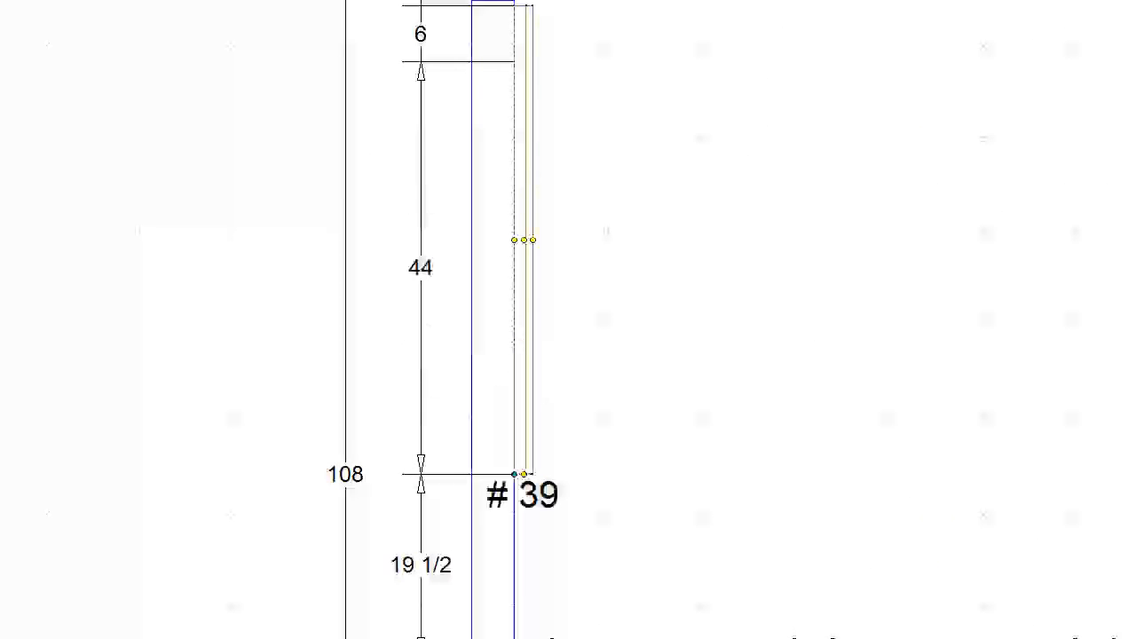
- Place a two-door upper cabinet directly against the 2-inch filler
{"action": "middle_click_drag", "start_coordinate": [792, 158], "coordinate": [576, 320]}
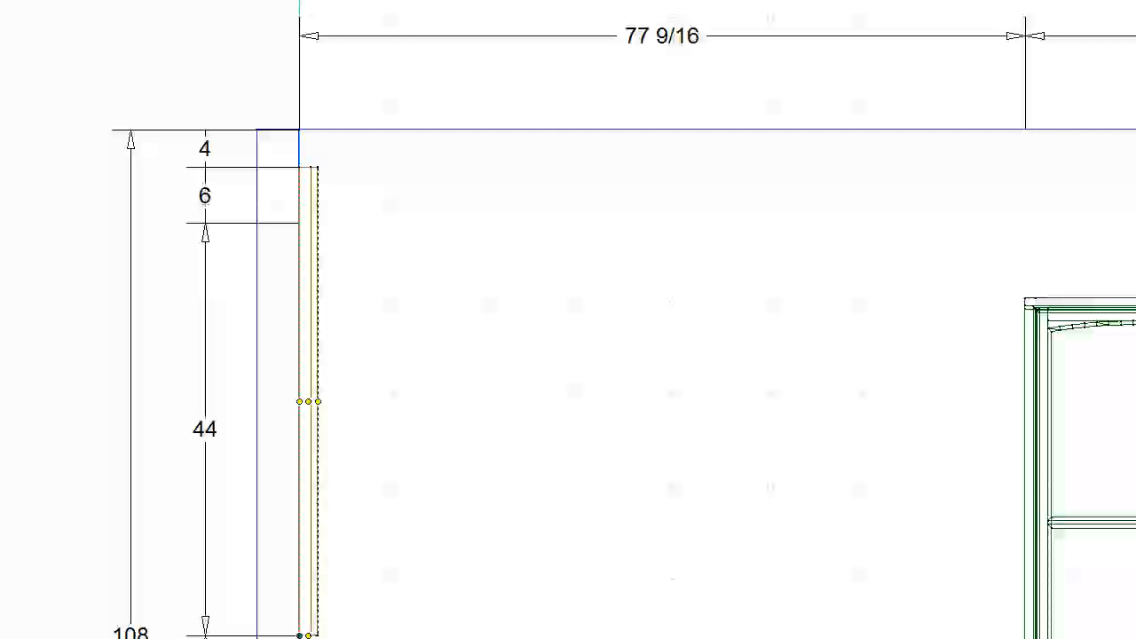
{"action": "middle_click_drag", "start_coordinate": [487, 406], "coordinate": [530, 370]}
{"action": "left_click", "coordinate": [530, 370]}
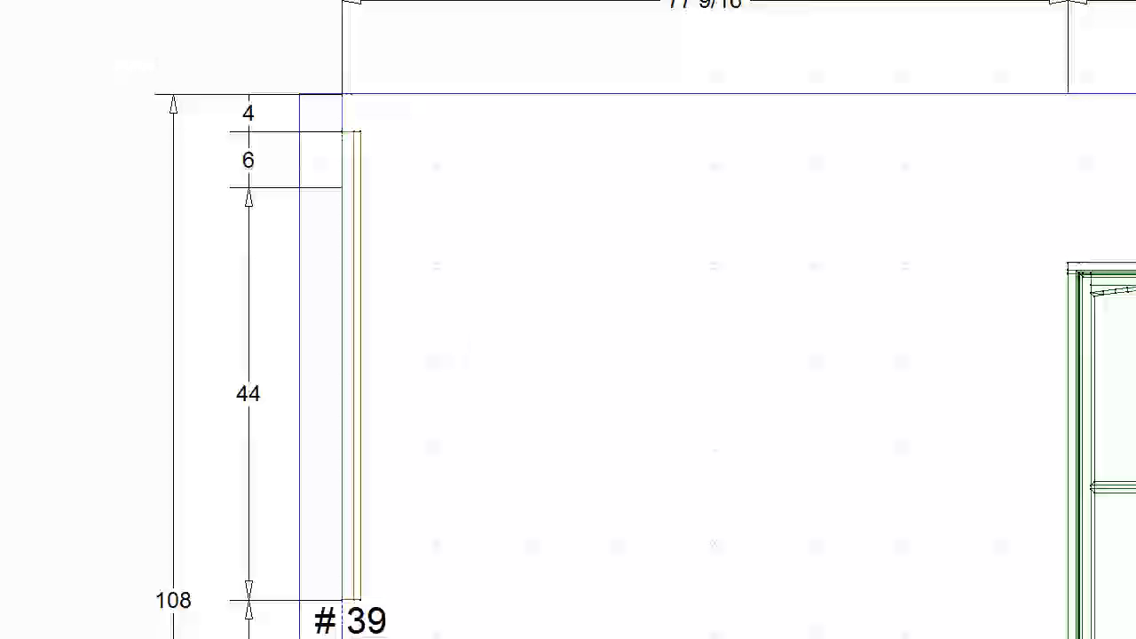
{"action": "left_click", "coordinate": [508, 321]}
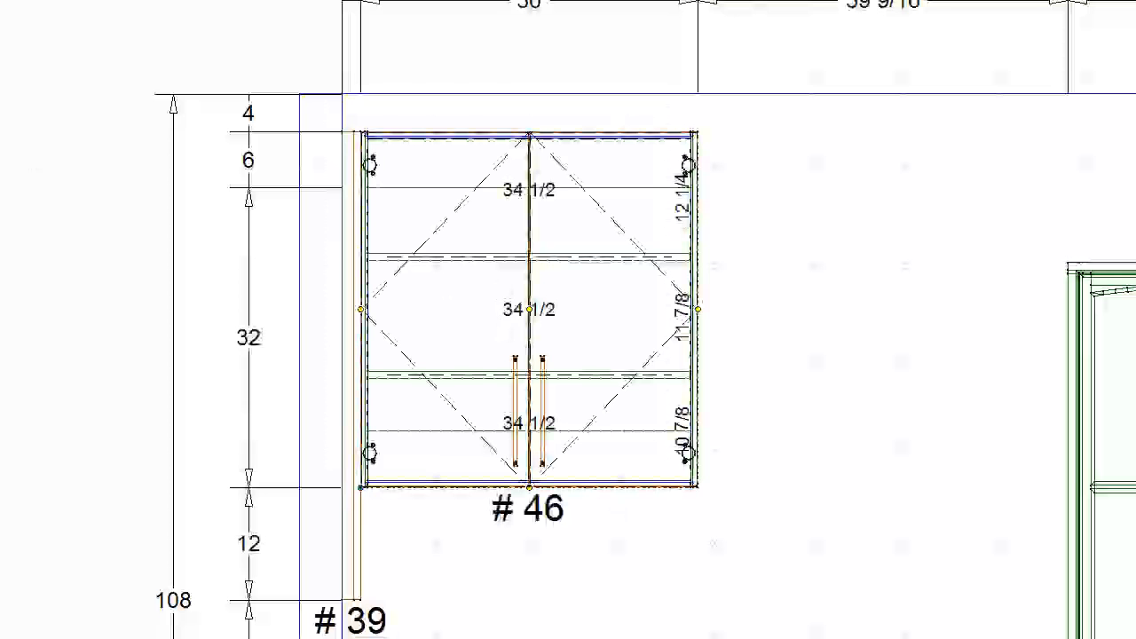
- Set the two-door upper's width to 33 inches and extend it downward to line up with the filler's bottom
{"action": "key", "text": "Right"}
{"action": "key", "text": "Return"}
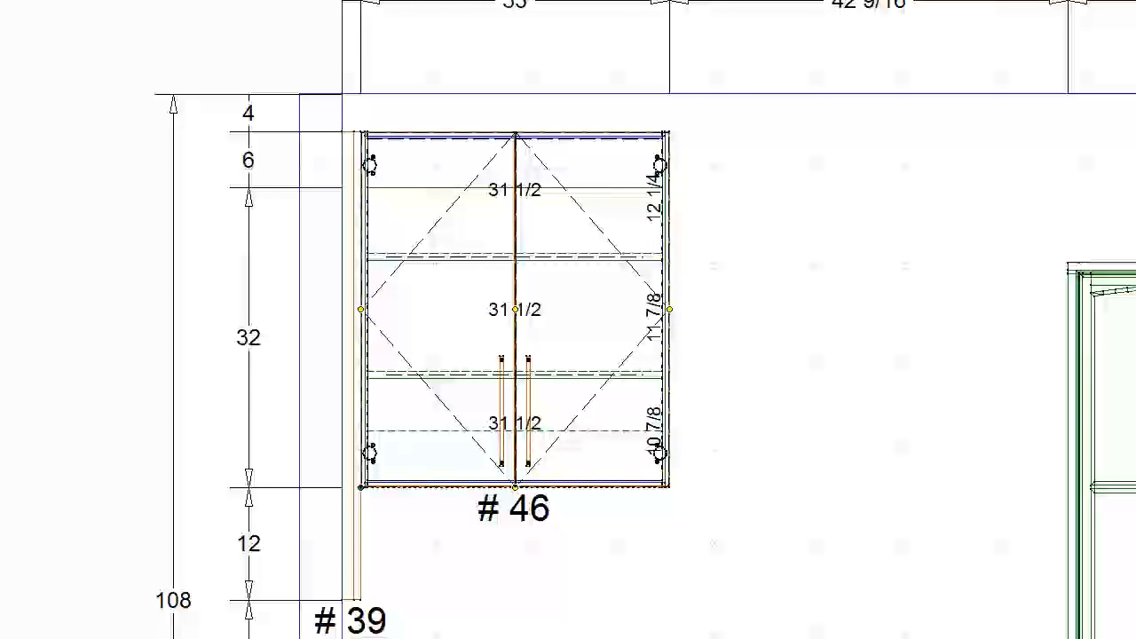
{"action": "key", "text": "Return"}
{"action": "middle_click_drag", "start_coordinate": [710, 244], "coordinate": [632, 262]}
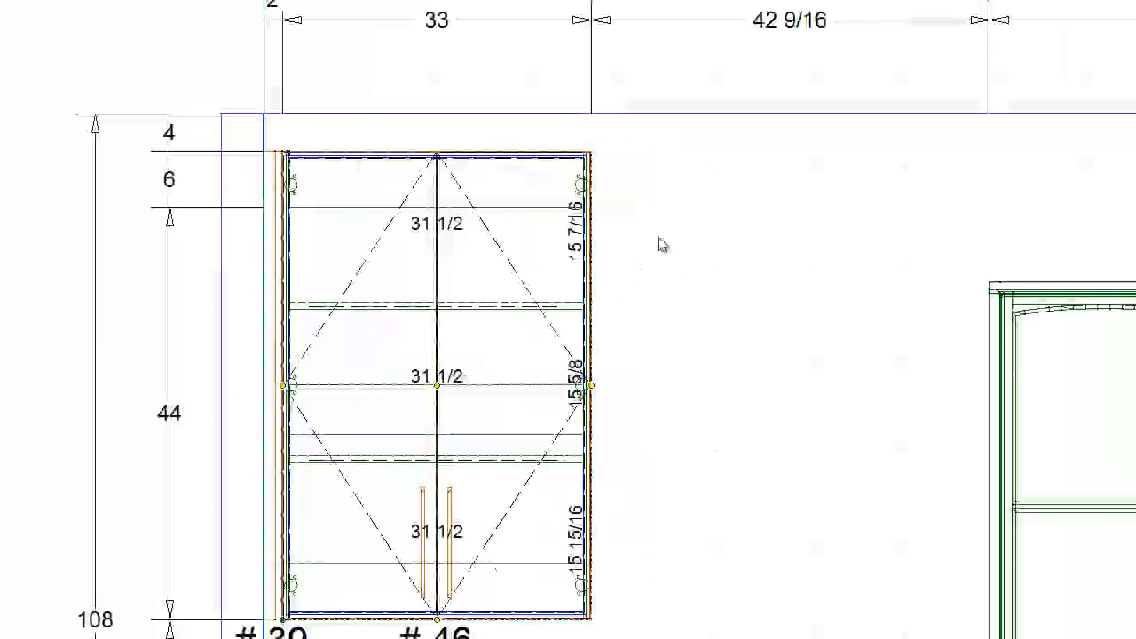
{"action": "middle_click_drag", "start_coordinate": [521, 448], "coordinate": [545, 387]}
{"action": "middle_click_drag", "start_coordinate": [737, 383], "coordinate": [619, 364]}
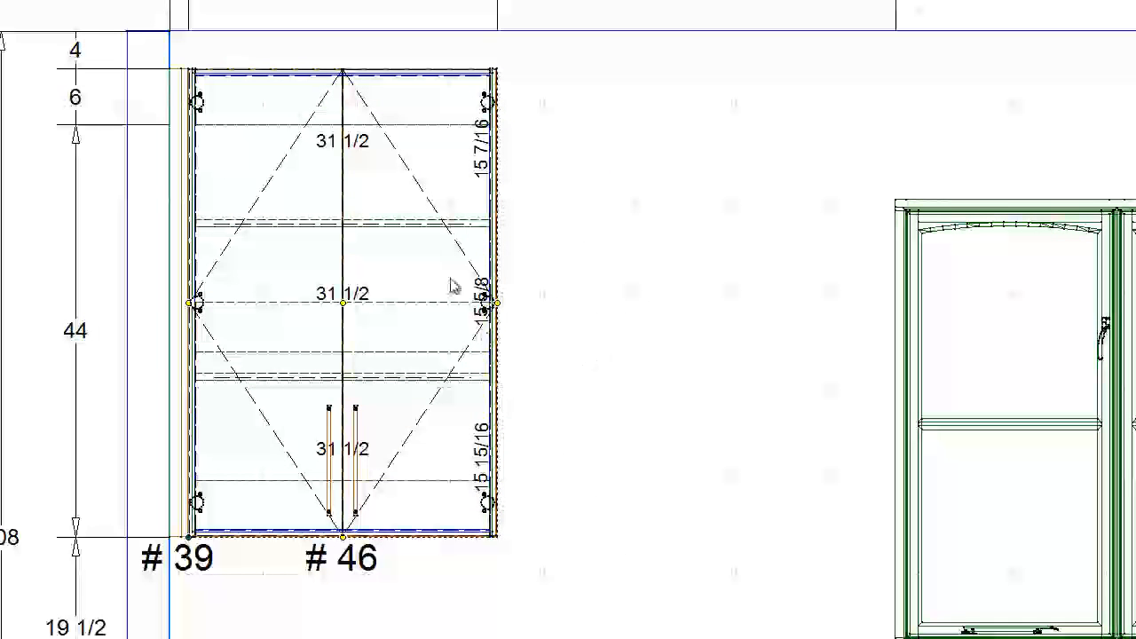
- Copy the tall 3/4-inch upper end panel and place it directly against the open side of the 33-inch two-door upper
{"action": "middle_click_drag", "start_coordinate": [631, 256], "coordinate": [578, 331]}
{"action": "scroll", "coordinate": [738, 367], "scroll_direction": "down", "scroll_amount": 2}
{"action": "middle_click_drag", "start_coordinate": [931, 388], "coordinate": [666, 402]}
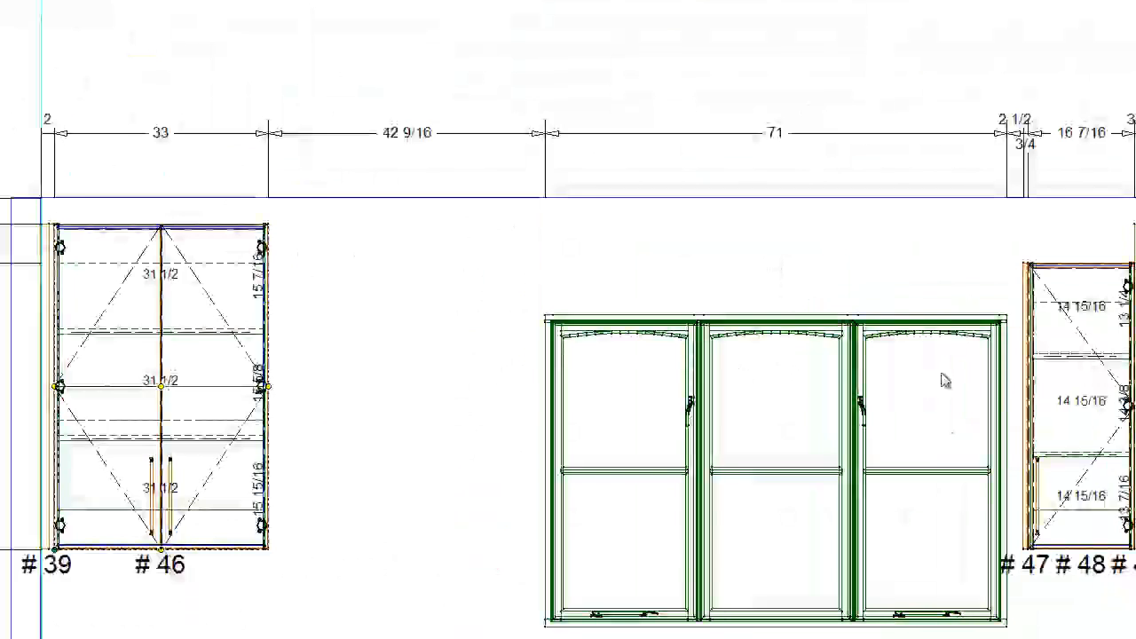
{"action": "middle_click_drag", "start_coordinate": [835, 340], "coordinate": [411, 289]}
{"action": "left_click", "coordinate": [713, 188]}
{"action": "right_click", "coordinate": [713, 188]}
{"action": "left_click", "coordinate": [716, 195]}
{"action": "middle_click_drag", "start_coordinate": [124, 336], "coordinate": [576, 296]}
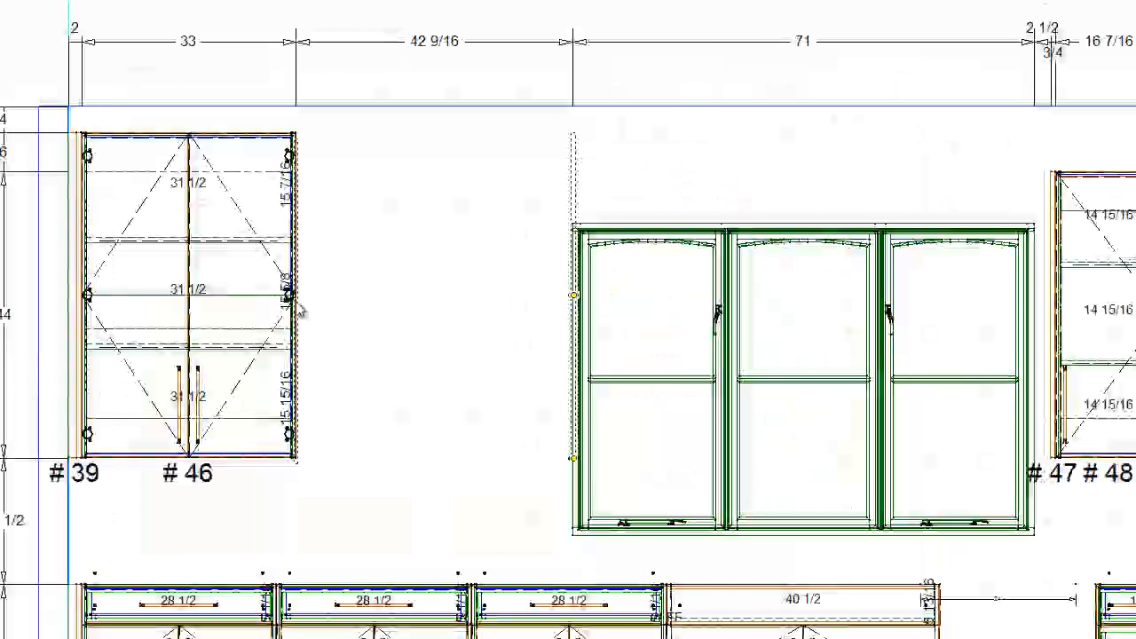
{"action": "left_click", "coordinate": [303, 262]}
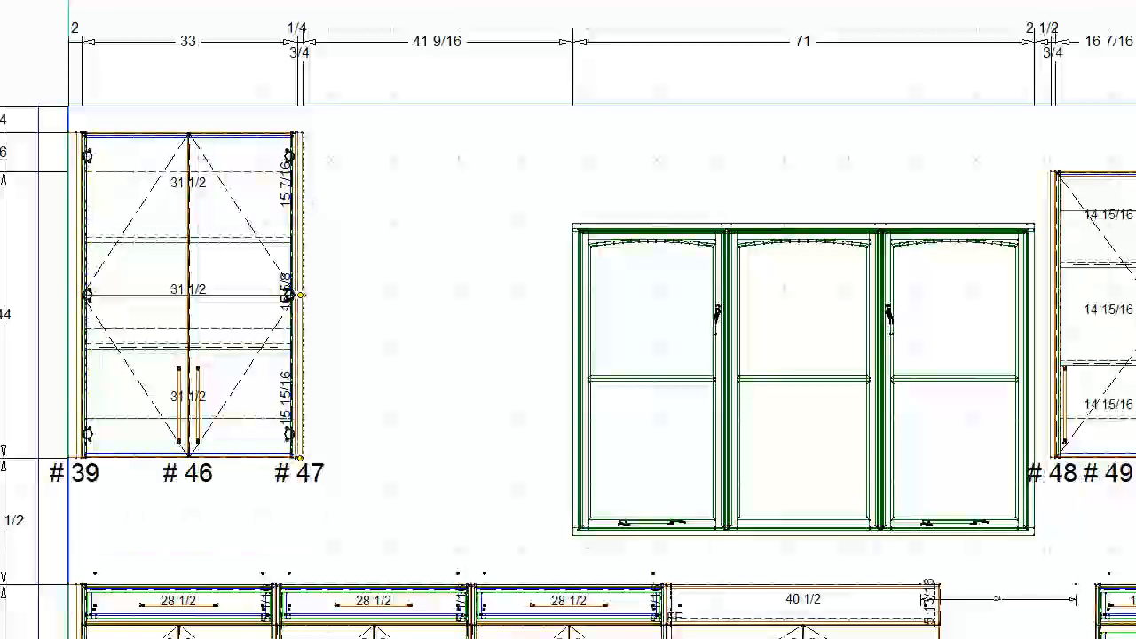
{"action": "key", "text": "Left"}
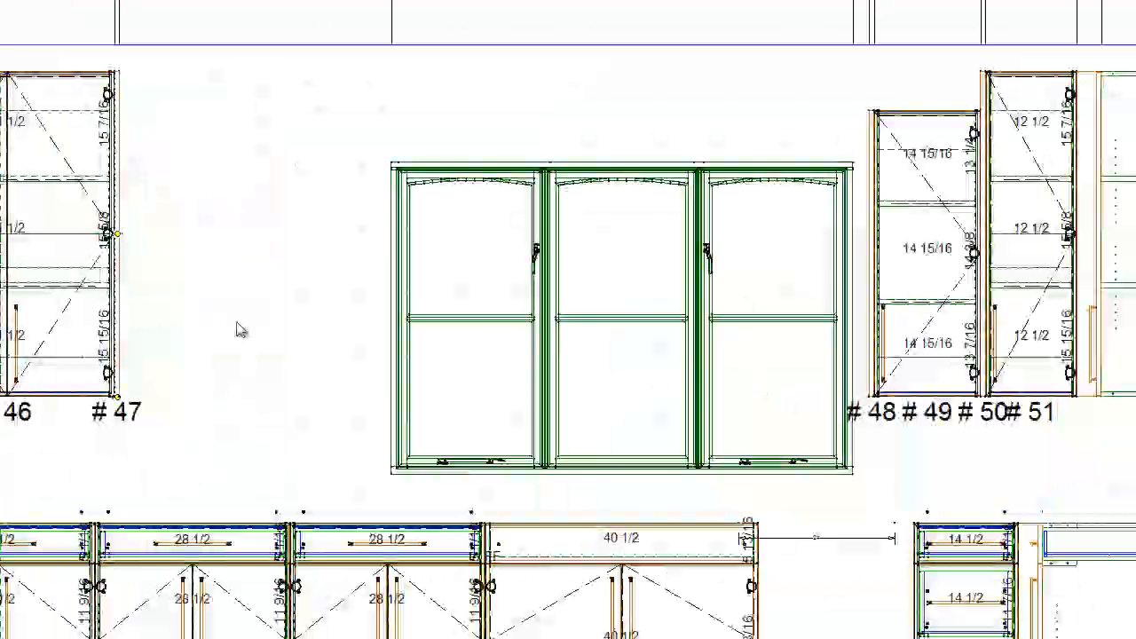
- Copy the short upper end panel to the window's opposite side, 2 1/2 inches from the window, and lower it 6 inches to match the original
{"action": "middle_click_drag", "start_coordinate": [104, 296], "coordinate": [571, 327]}
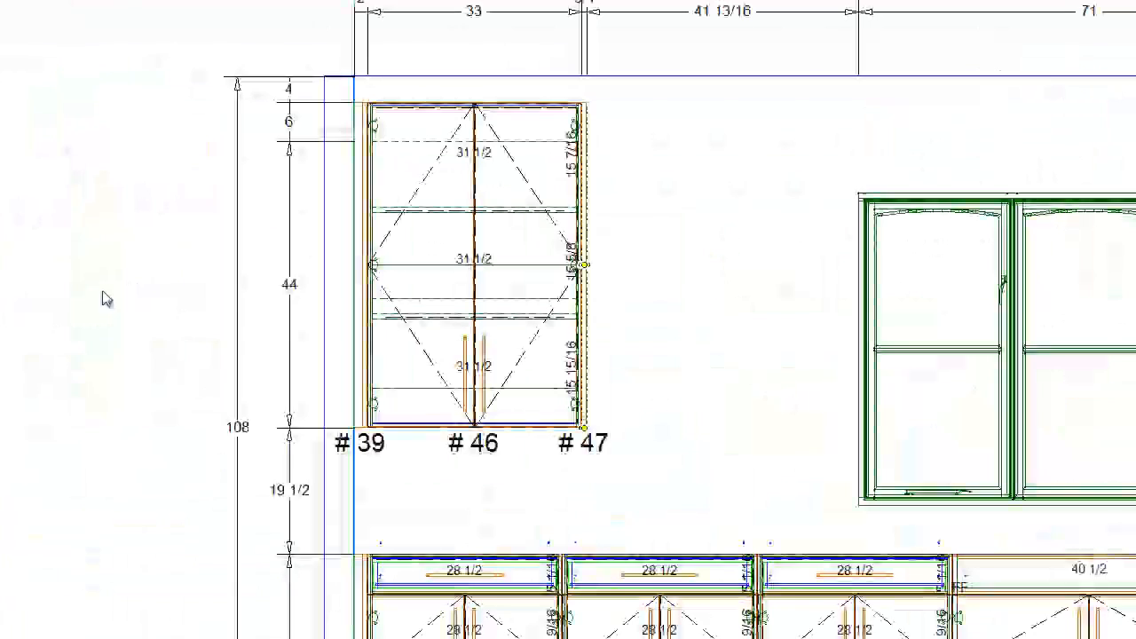
{"action": "left_click", "coordinate": [487, 304]}
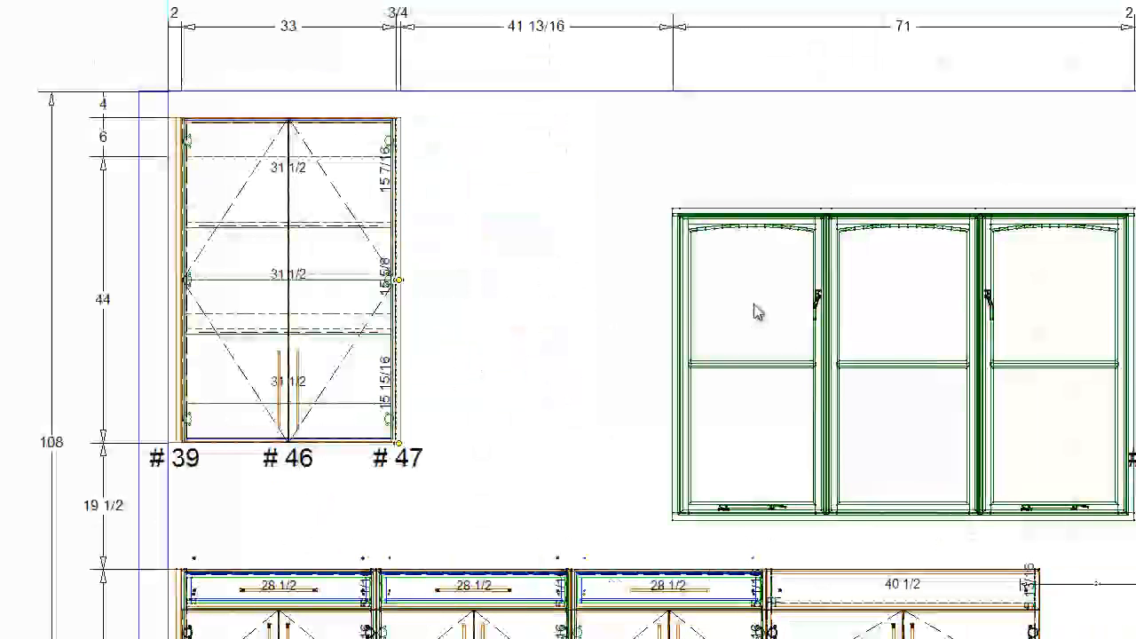
{"action": "right_click", "coordinate": [671, 248]}
{"action": "left_click", "coordinate": [672, 263]}
{"action": "left_click", "coordinate": [129, 307]}
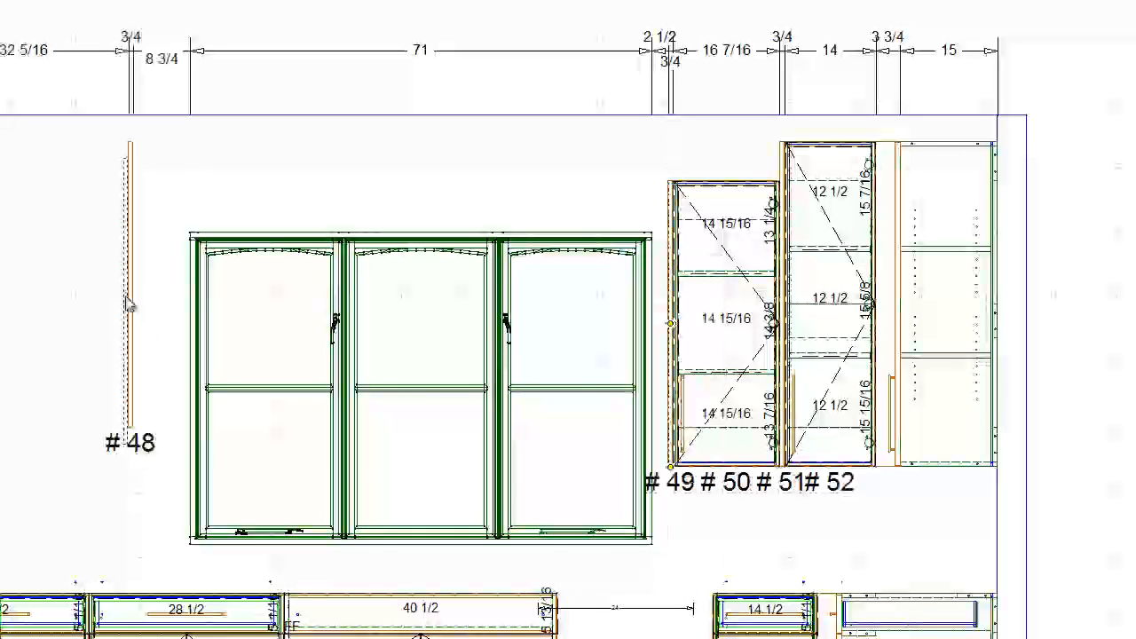
{"action": "left_click", "coordinate": [132, 277]}
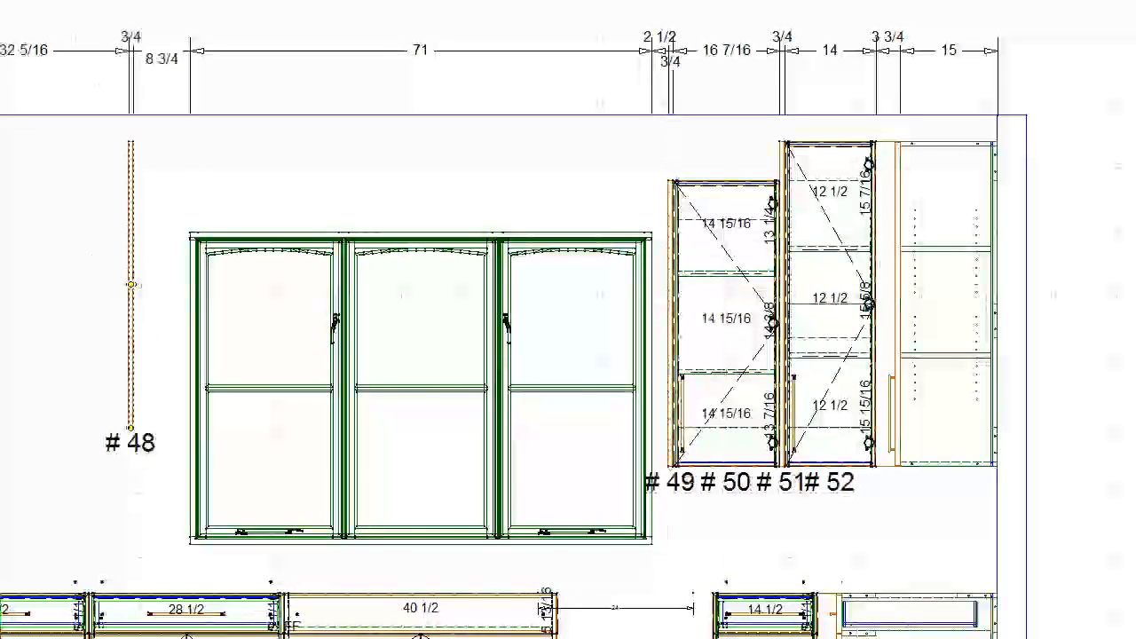
{"action": "key", "text": "Return"}
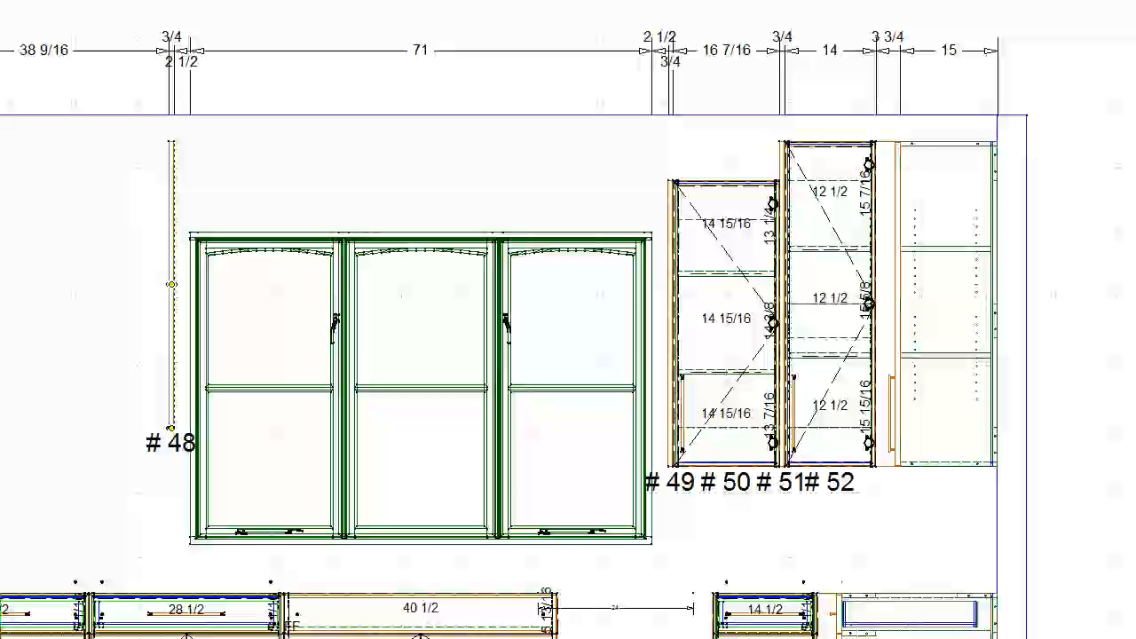
{"action": "key", "text": "Return"}
- Copy the 16 7/16-inch single-door upper against the new short panel with its door hinged opposite the window, and lower it 6 inches
{"action": "left_click", "coordinate": [724, 284]}
{"action": "right_click", "coordinate": [724, 284]}
{"action": "left_click", "coordinate": [724, 285]}
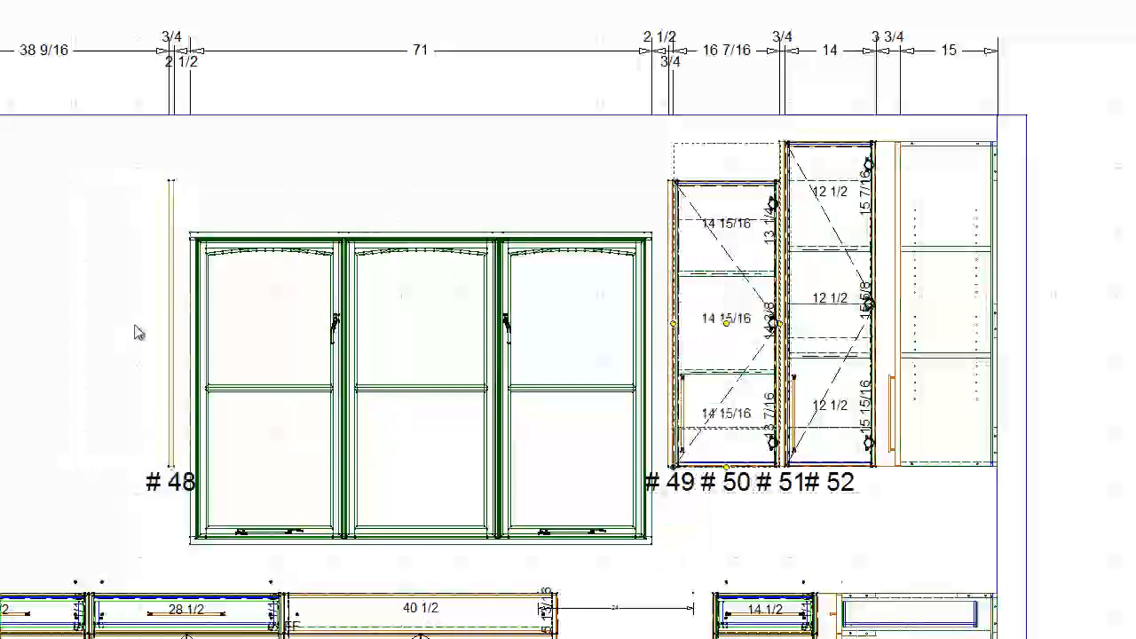
{"action": "left_click", "coordinate": [134, 330]}
{"action": "double_click", "coordinate": [132, 348]}
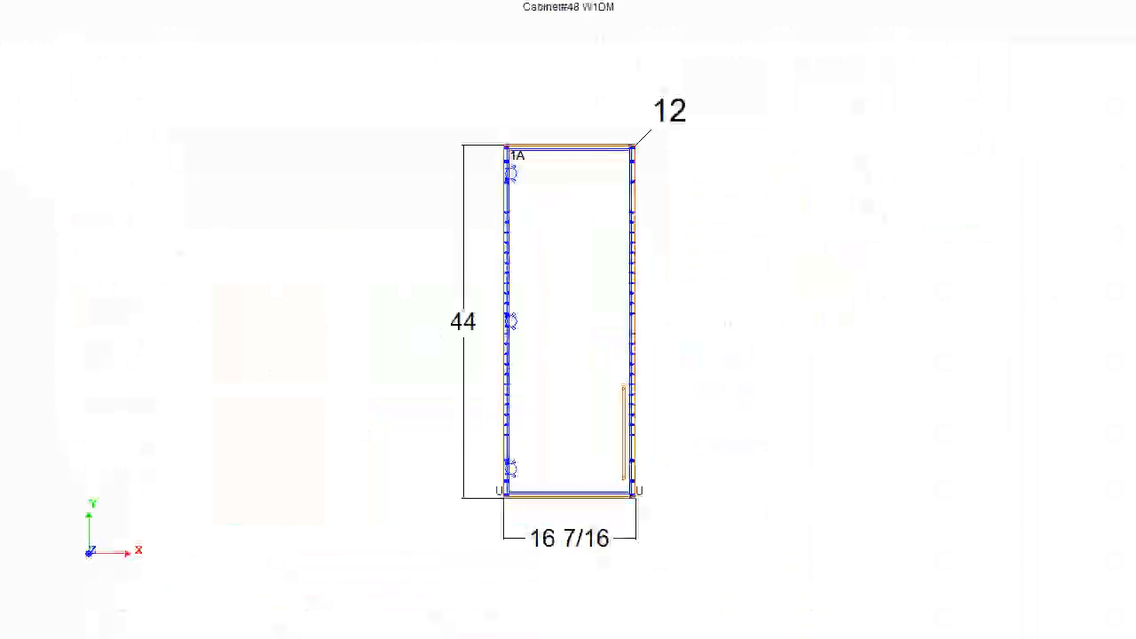
{"action": "double_click", "coordinate": [69, 376]}
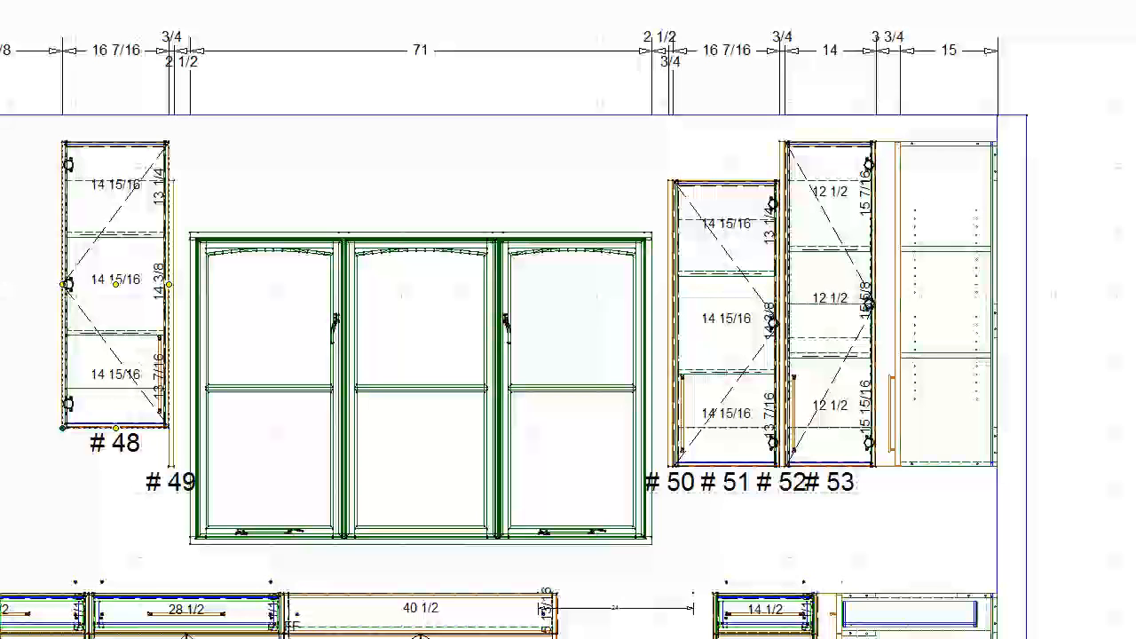
{"action": "key", "text": "Down"}
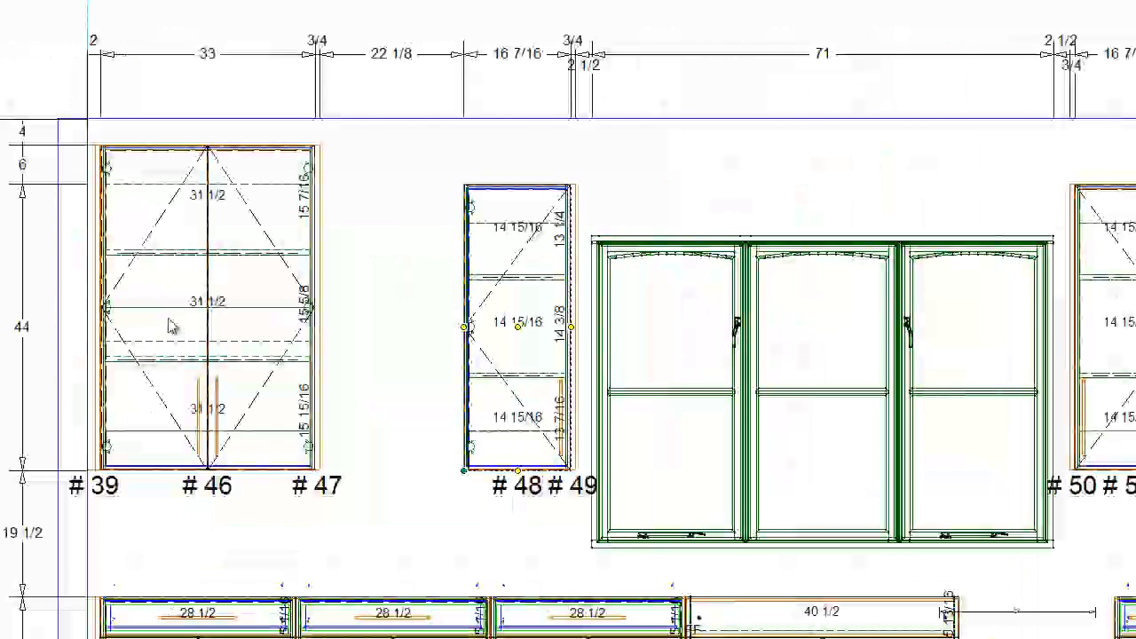
- Move the tall end panel from the 33-inch two-door upper to the open side of the copied single-door upper
{"action": "left_click", "coordinate": [271, 388]}
{"action": "middle_click_drag", "start_coordinate": [275, 383], "coordinate": [373, 330]}
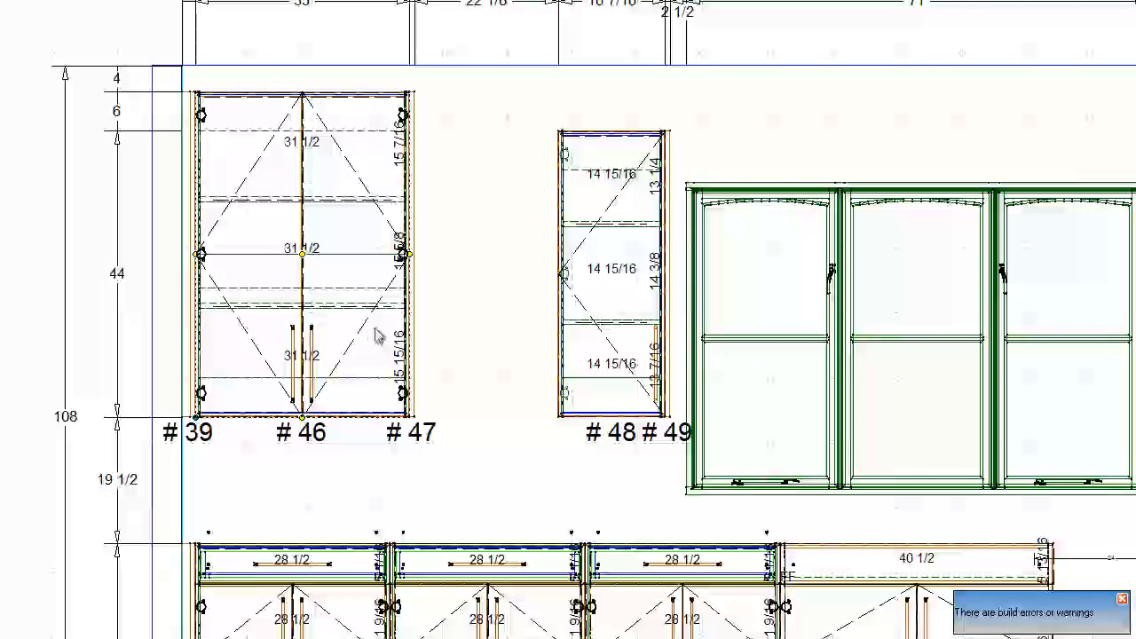
{"action": "left_click", "coordinate": [413, 283]}
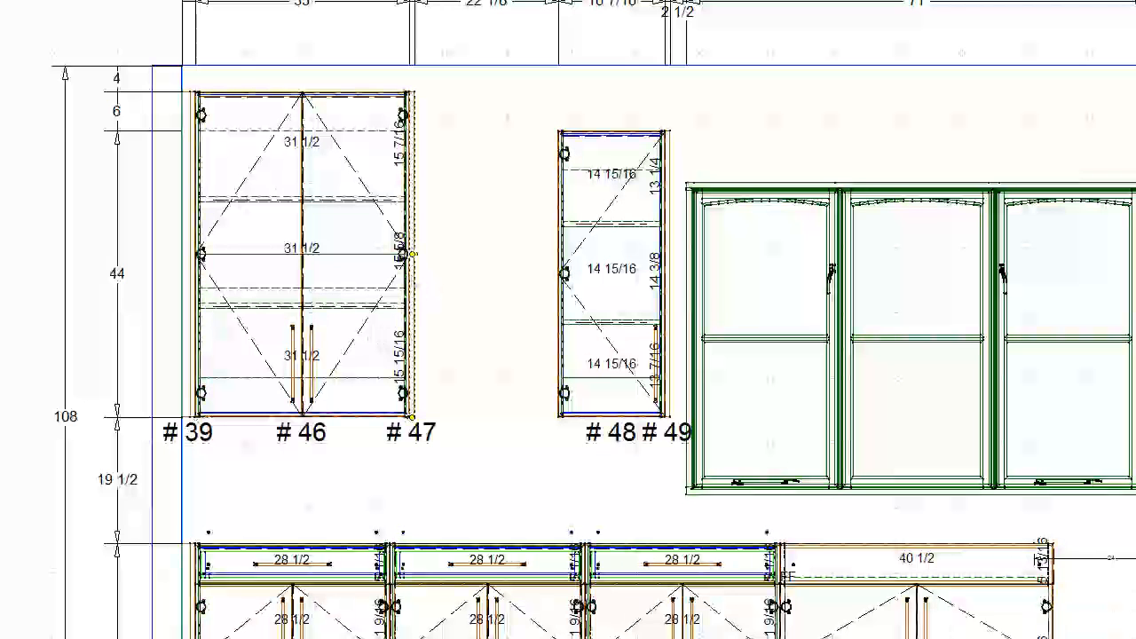
{"action": "left_click_drag", "start_coordinate": [413, 255], "coordinate": [556, 255]}
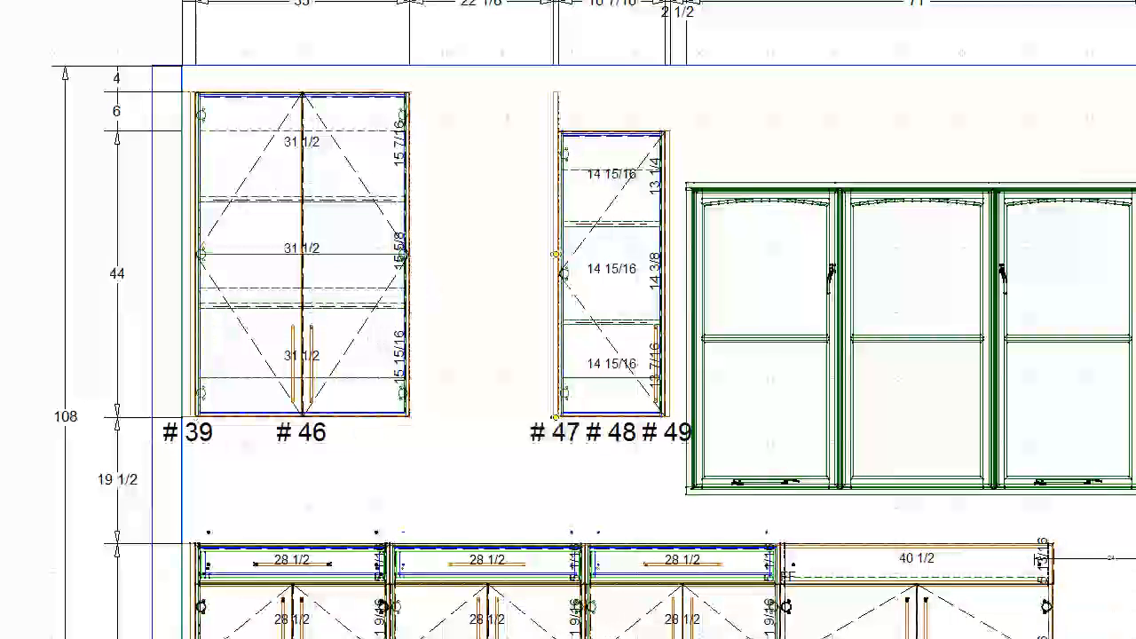
- Try to stretch the 33-inch two-door upper across the gap to the tall end panel
{"action": "left_click", "coordinate": [363, 223]}
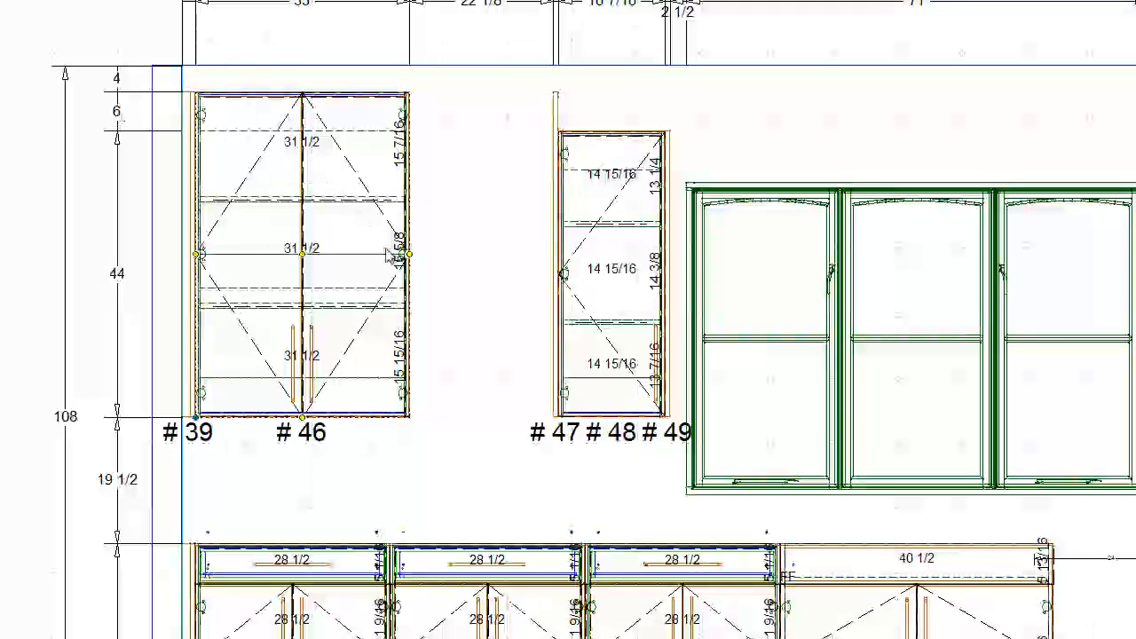
{"action": "scroll", "coordinate": [477, 237], "scroll_direction": "down", "scroll_amount": 2}
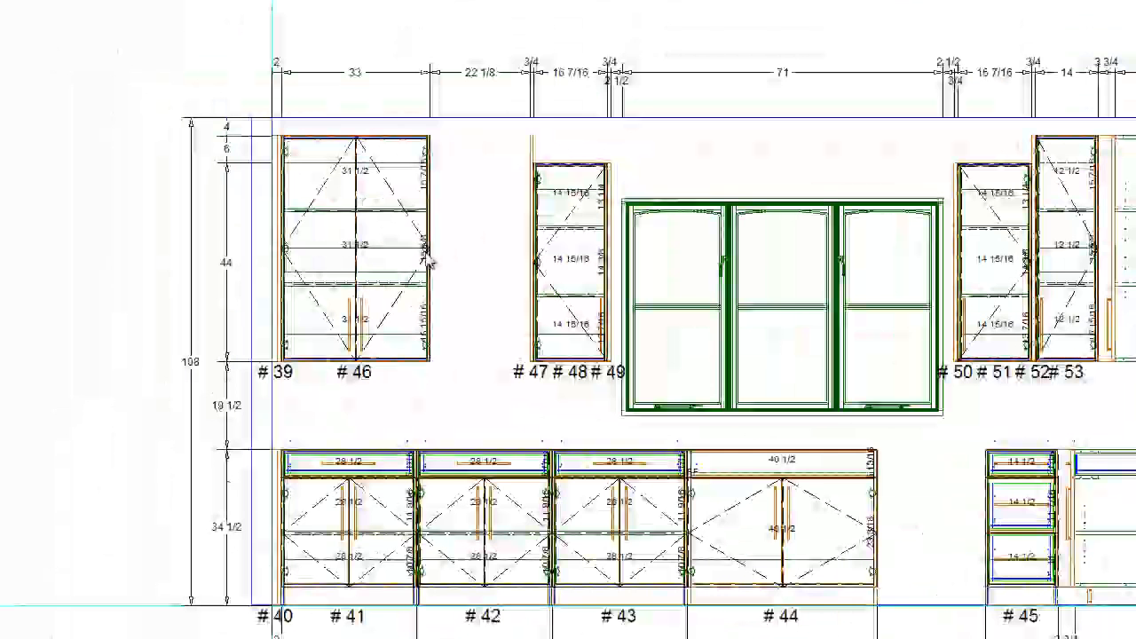
{"action": "left_click_drag", "start_coordinate": [428, 252], "coordinate": [534, 257]}
{"action": "key", "text": "Escape"}
- Replace the 33-inch two-door upper with a newly placed two-door upper directly against the 2-inch filler
{"action": "left_click", "coordinate": [302, 213]}
{"action": "key", "text": "Delete"}
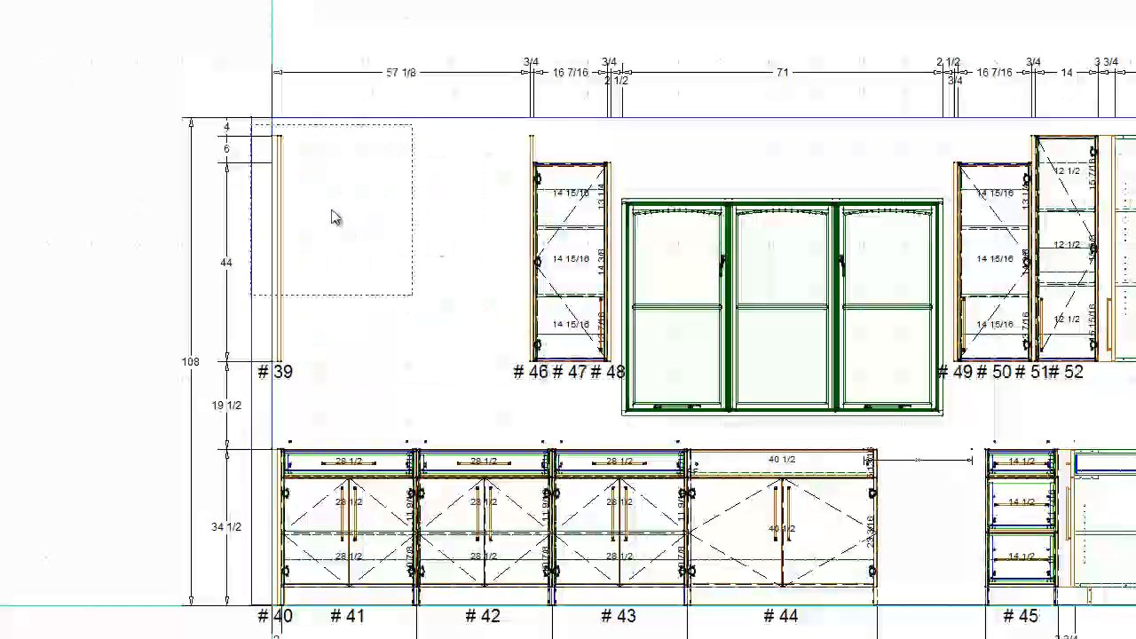
{"action": "key", "text": "ctrl+z"}
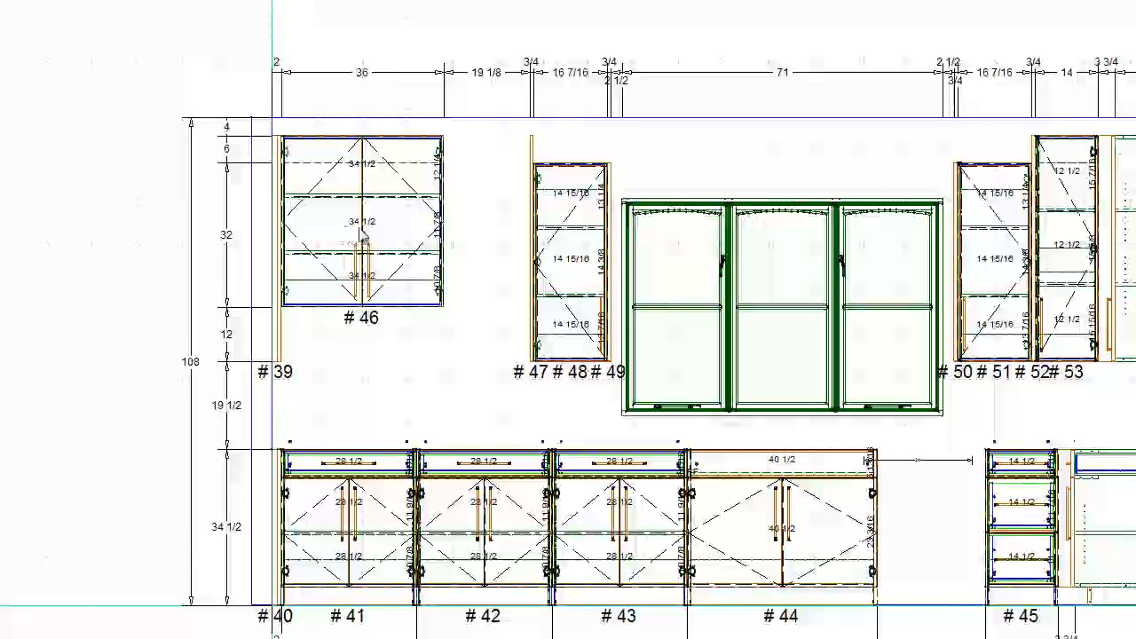
- Extend the new two-door upper 12 inches downward to the filler's bottom and set its width to 29 inches
{"action": "left_click", "coordinate": [550, 257]}
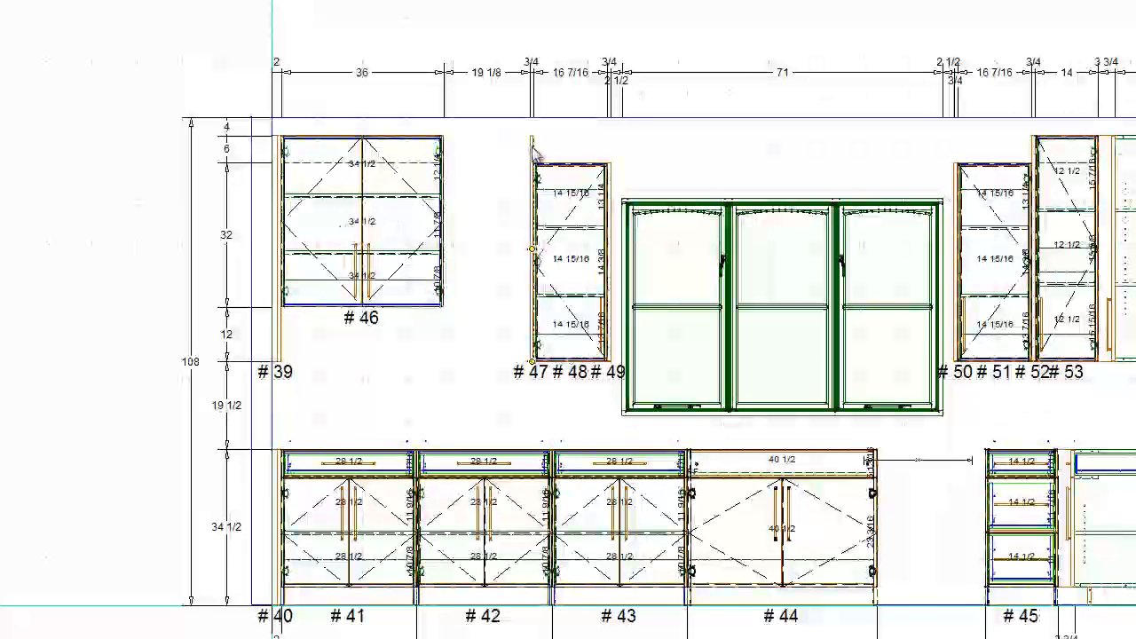
{"action": "left_click", "coordinate": [328, 272]}
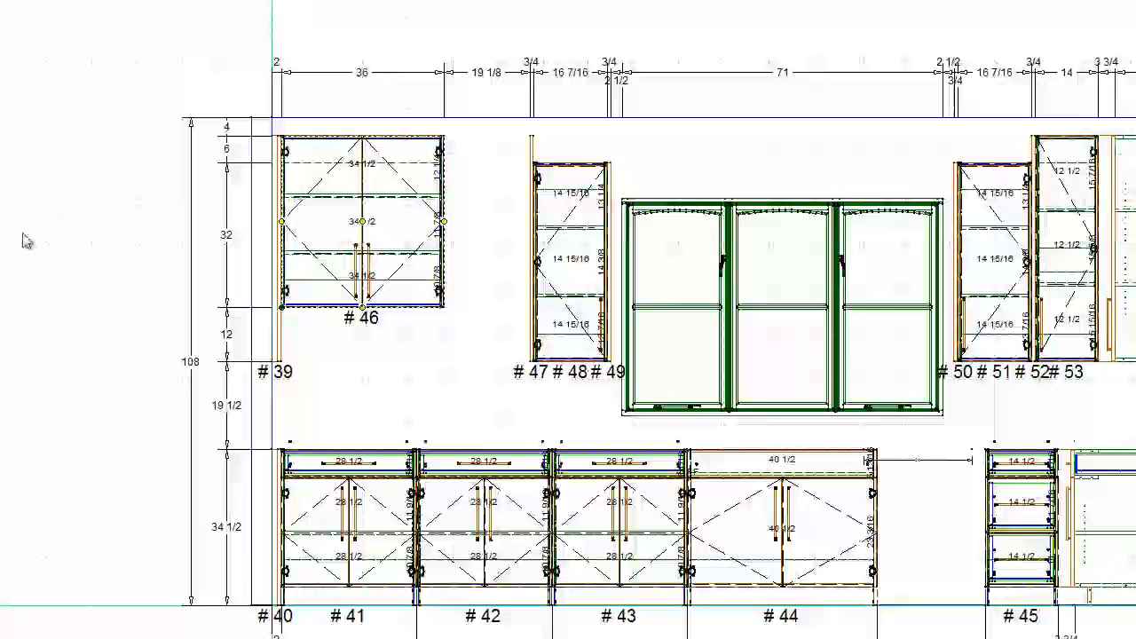
{"action": "key", "text": "Return"}
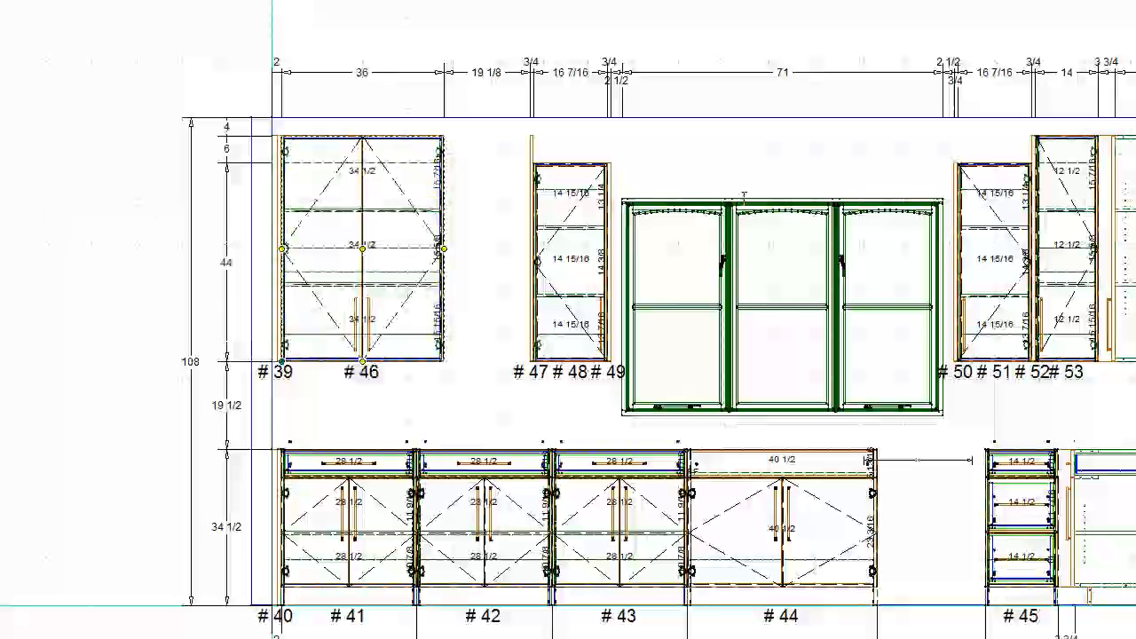
{"action": "left_click_drag", "start_coordinate": [444, 258], "coordinate": [414, 255]}
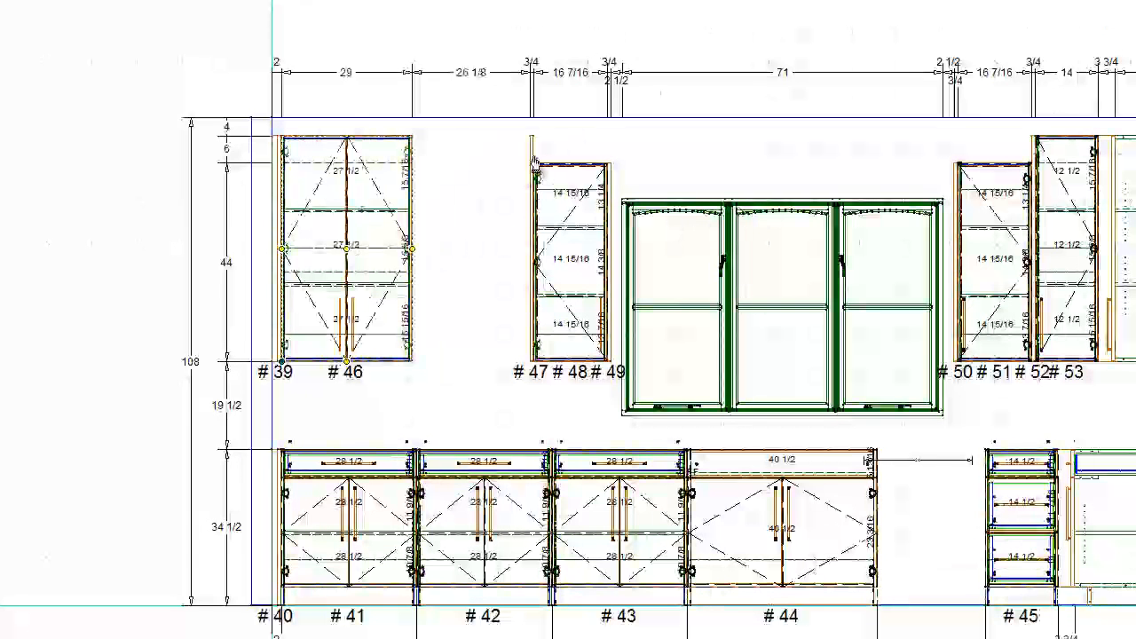
- Move the tall end panel directly against the open side of the 29-inch two-door upper
{"action": "left_click", "coordinate": [533, 162]}
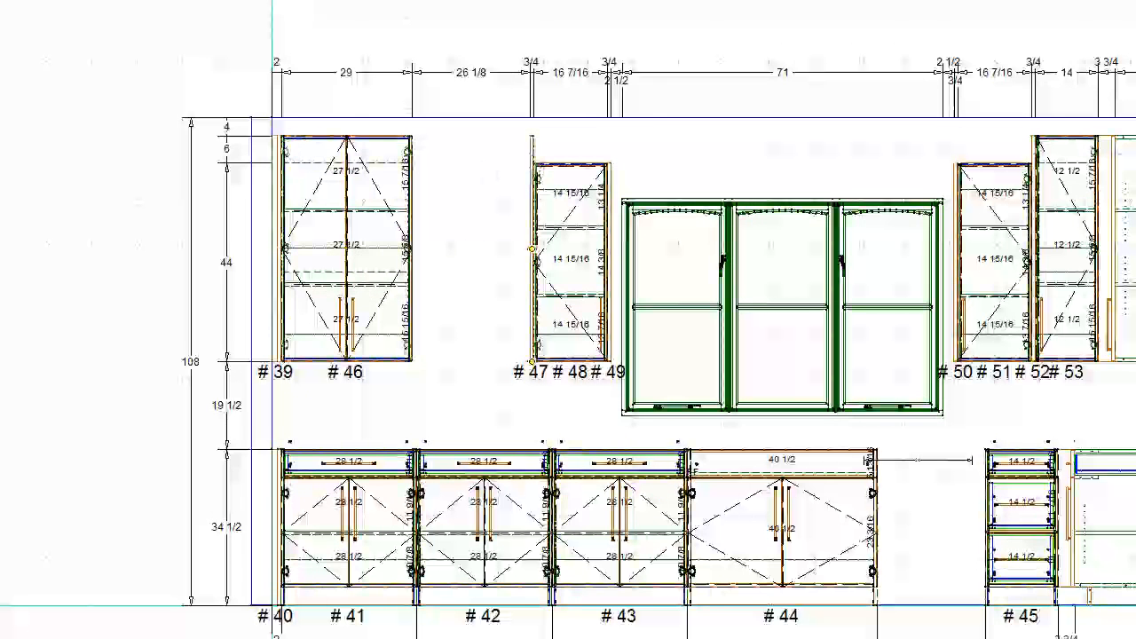
{"action": "key", "text": "ctrl+Left"}
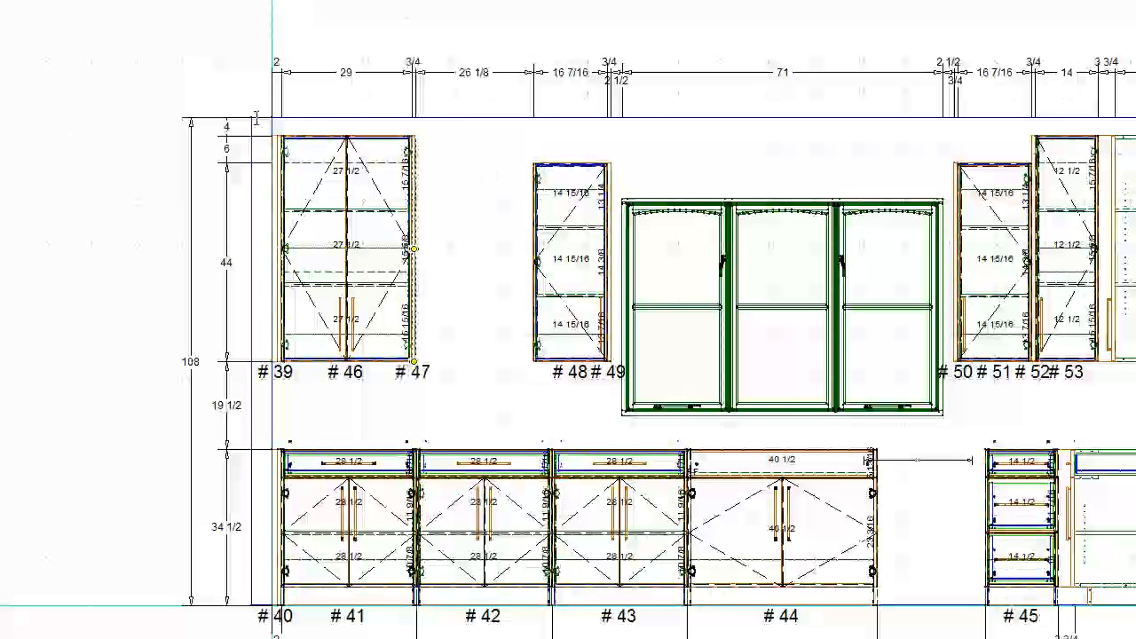
- Replace the single-door upper beside the window with a new two-door upper against the short end panel
{"action": "left_click", "coordinate": [591, 321]}
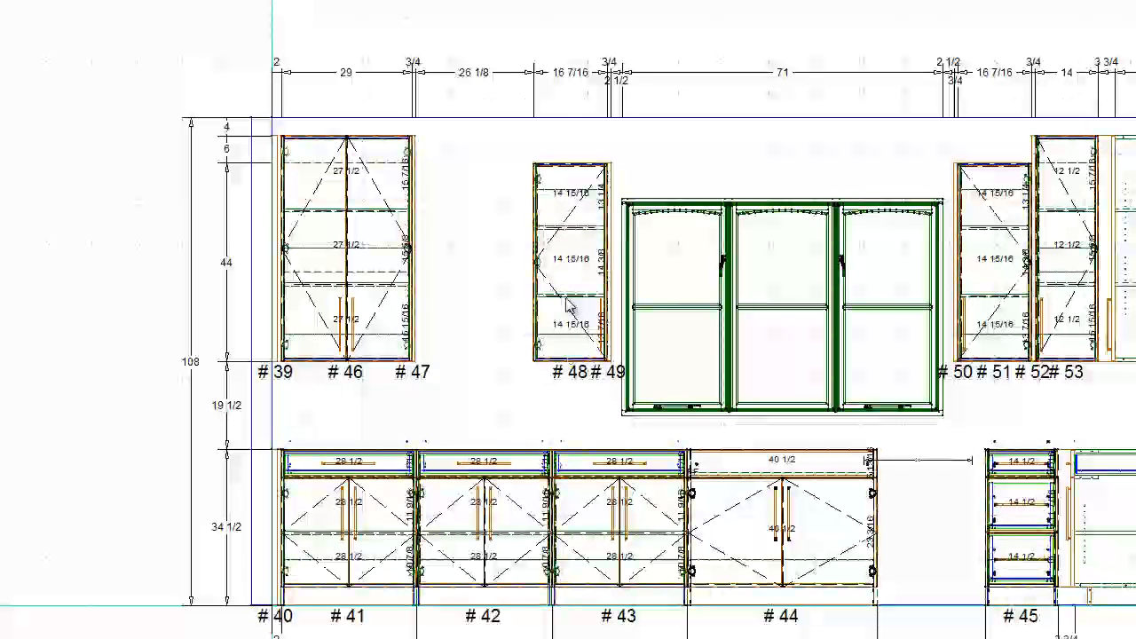
{"action": "key", "text": "Delete"}
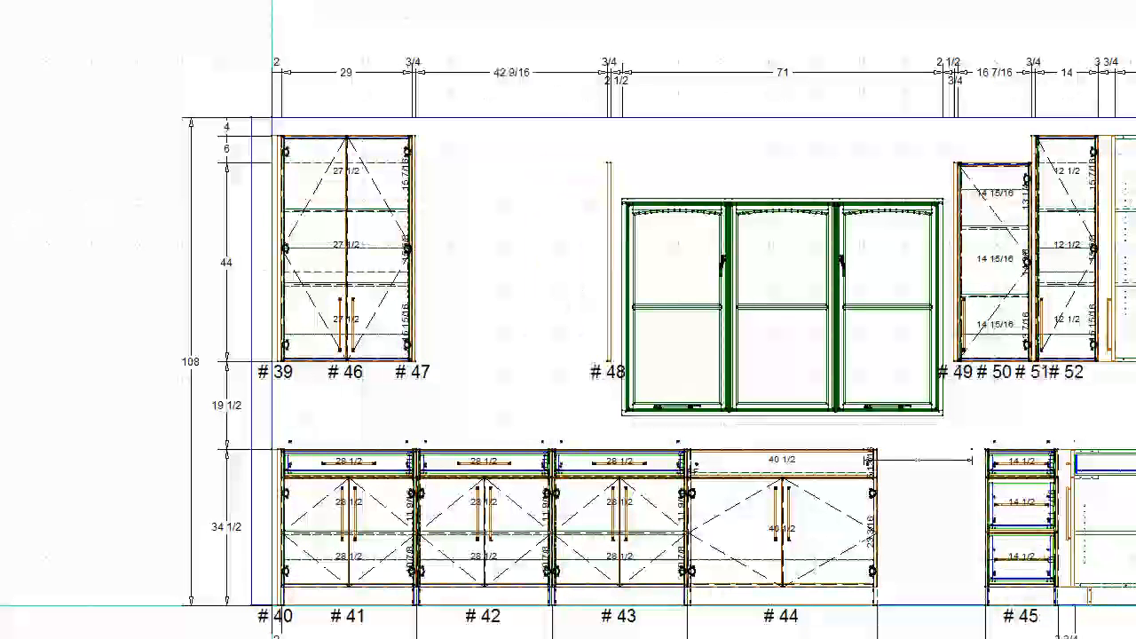
{"action": "left_click", "coordinate": [540, 247]}
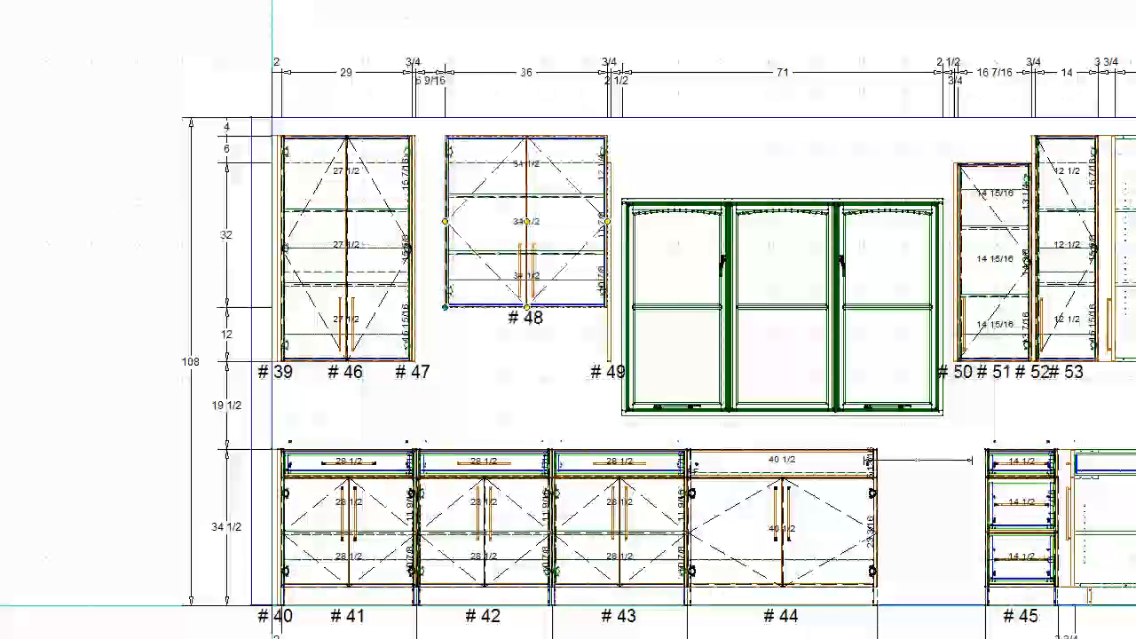
- Size the two-door upper beside the window to 33 inches wide and 6 inches taller, and lower it 6 inches to match the short panel
{"action": "key", "text": "w"}
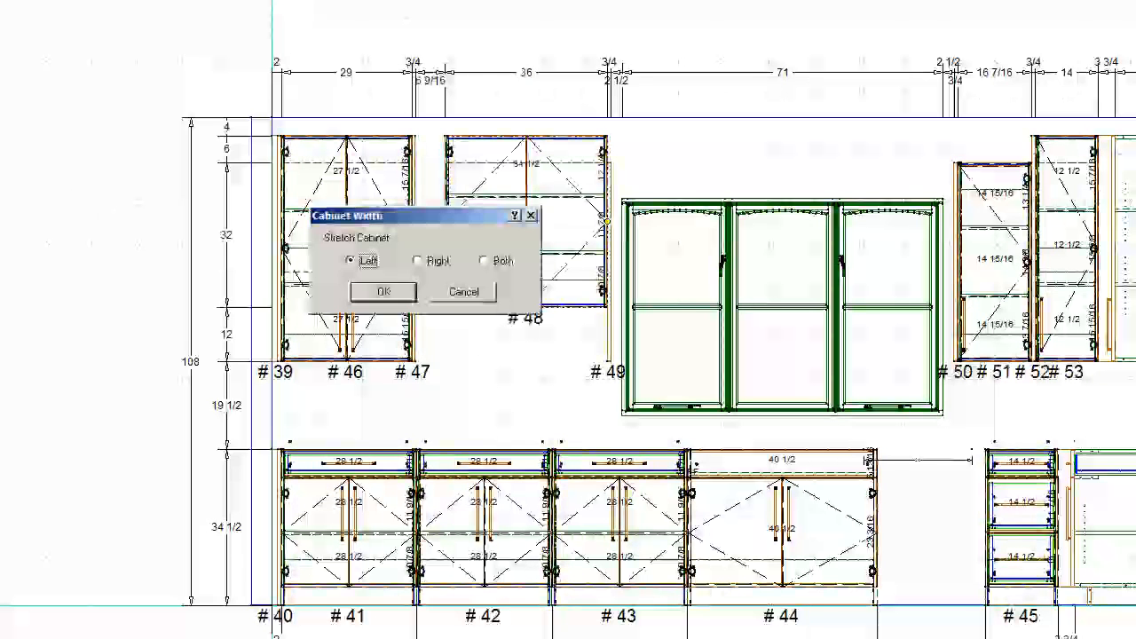
{"action": "key", "text": "Return"}
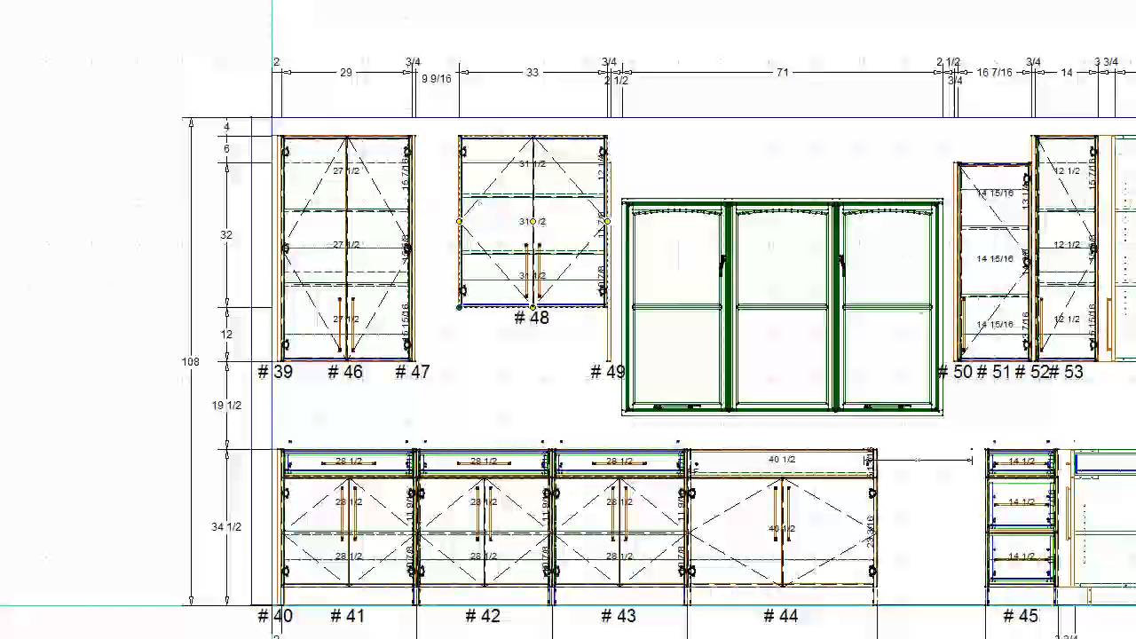
{"action": "key", "text": "ctrl+Down"}
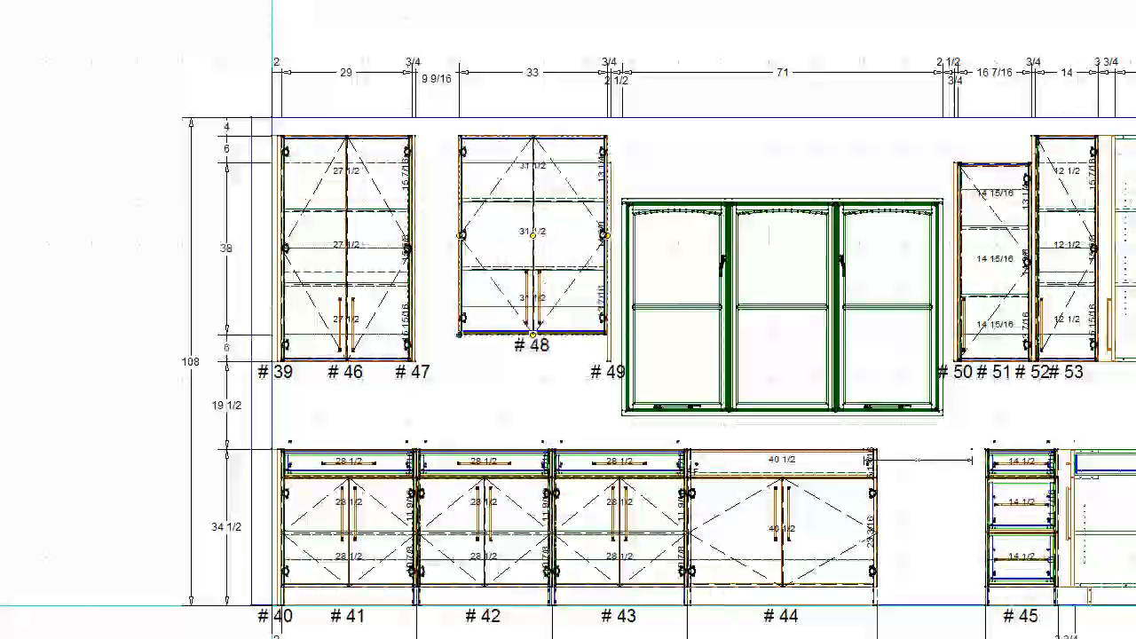
{"action": "key", "text": "ctrl+Down"}
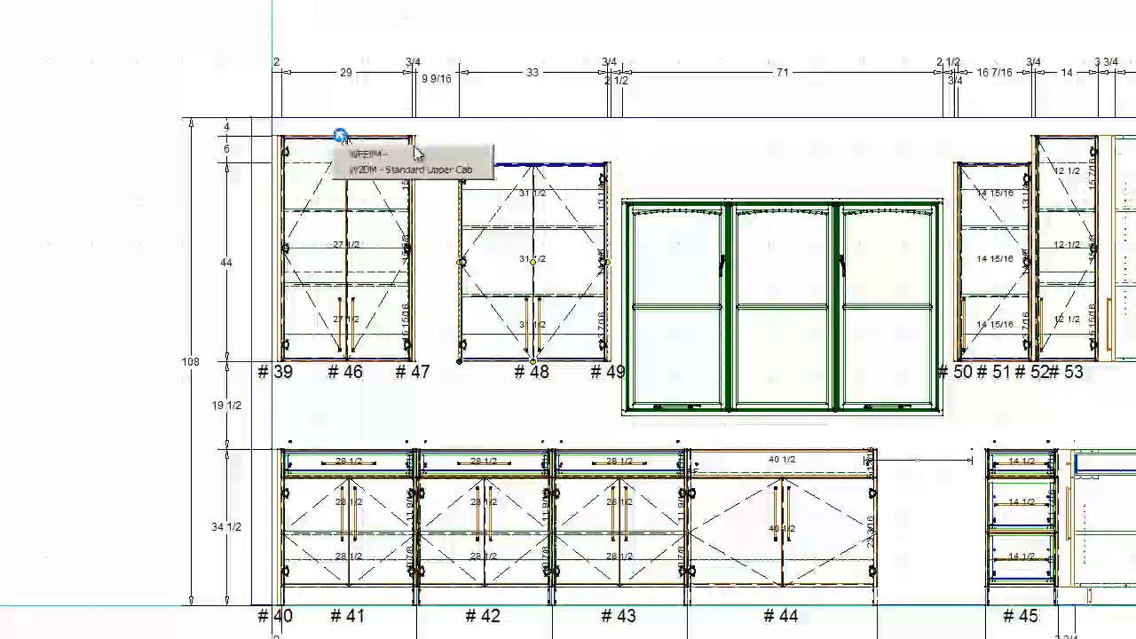
- Move the tall end panel away from the 29-inch upper and directly against the 33-inch two-door upper beside the window
{"action": "left_click", "coordinate": [342, 147]}
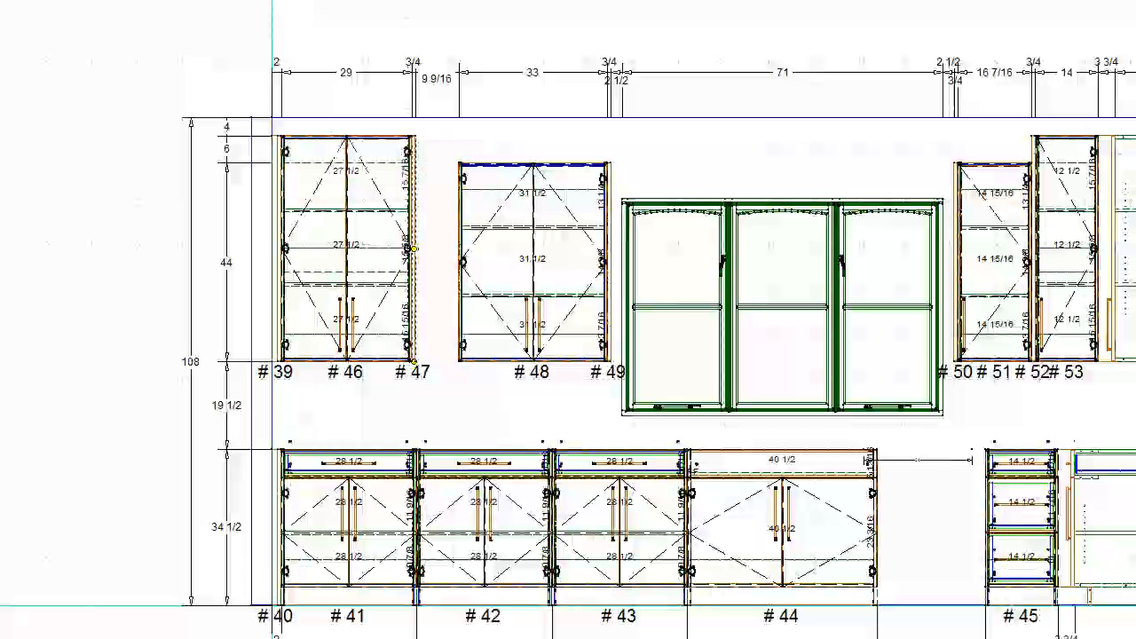
{"action": "left_click_drag", "start_coordinate": [414, 307], "coordinate": [457, 306]}
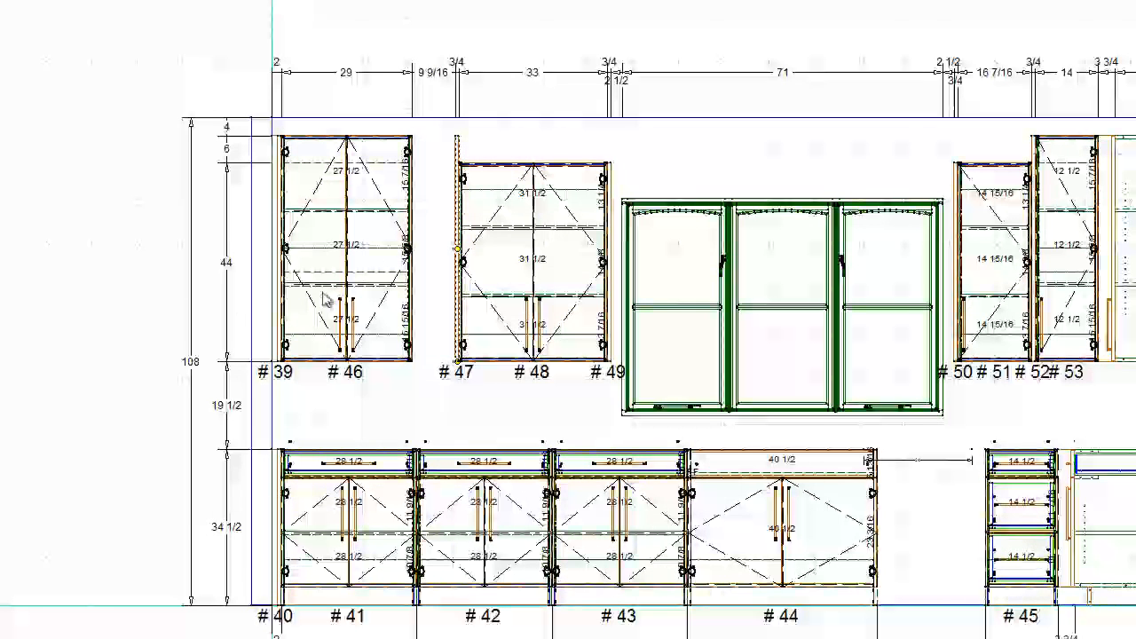
- Widen the 29-inch two-door upper beside the wall filler to 38 9/16 inches so it meets the tall end panel
{"action": "left_click", "coordinate": [373, 271]}
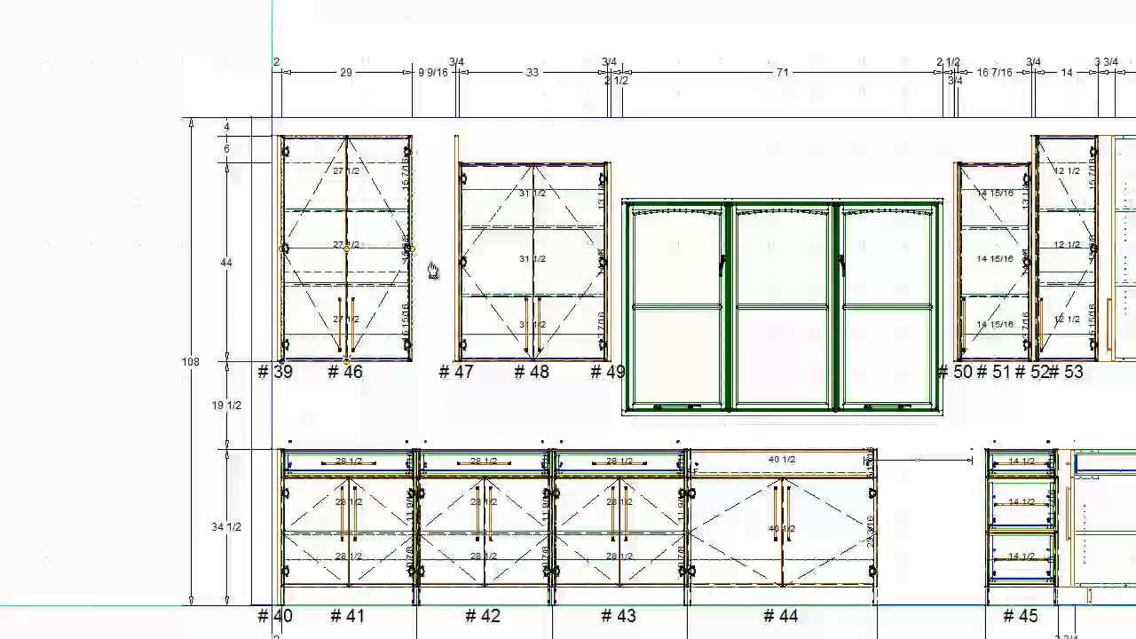
{"action": "left_click_drag", "start_coordinate": [413, 257], "coordinate": [456, 258]}
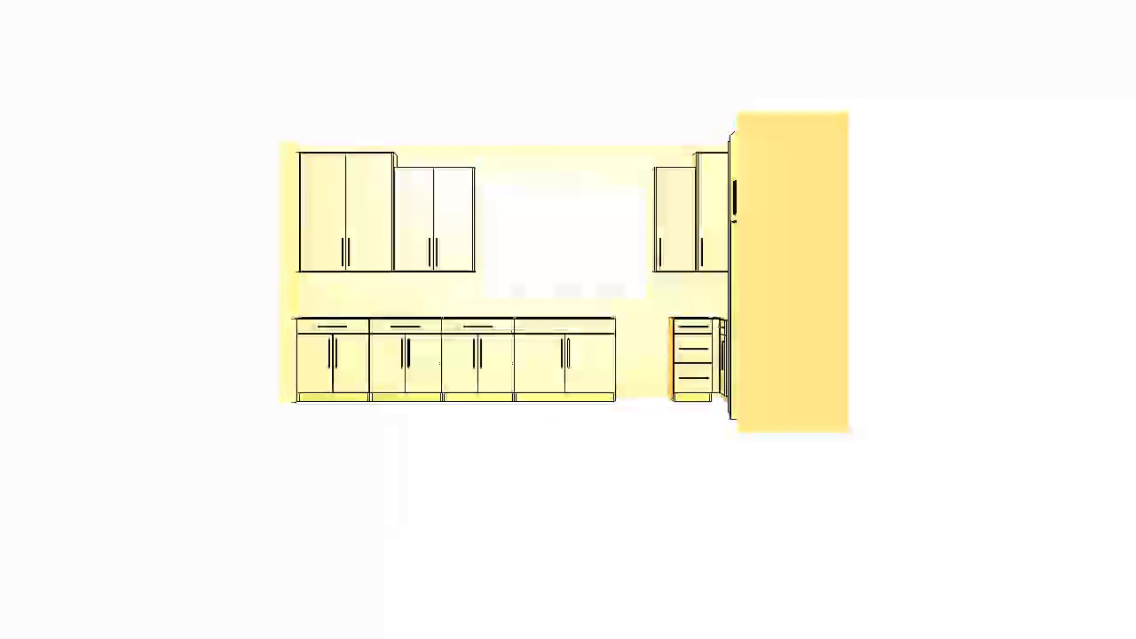
- Examine the stepped uppers beside the window and the overall kitchen layout in the 3D view
{"action": "left_click_drag", "start_coordinate": [391, 267], "coordinate": [416, 336]}
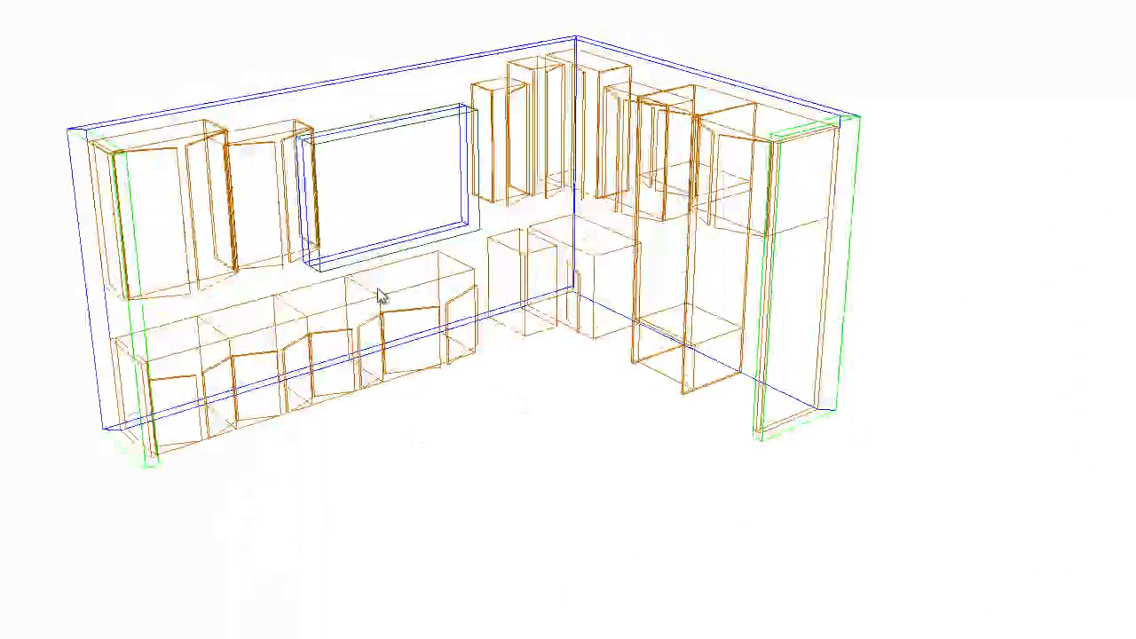
{"action": "scroll", "coordinate": [377, 256], "scroll_direction": "up", "scroll_amount": 3}
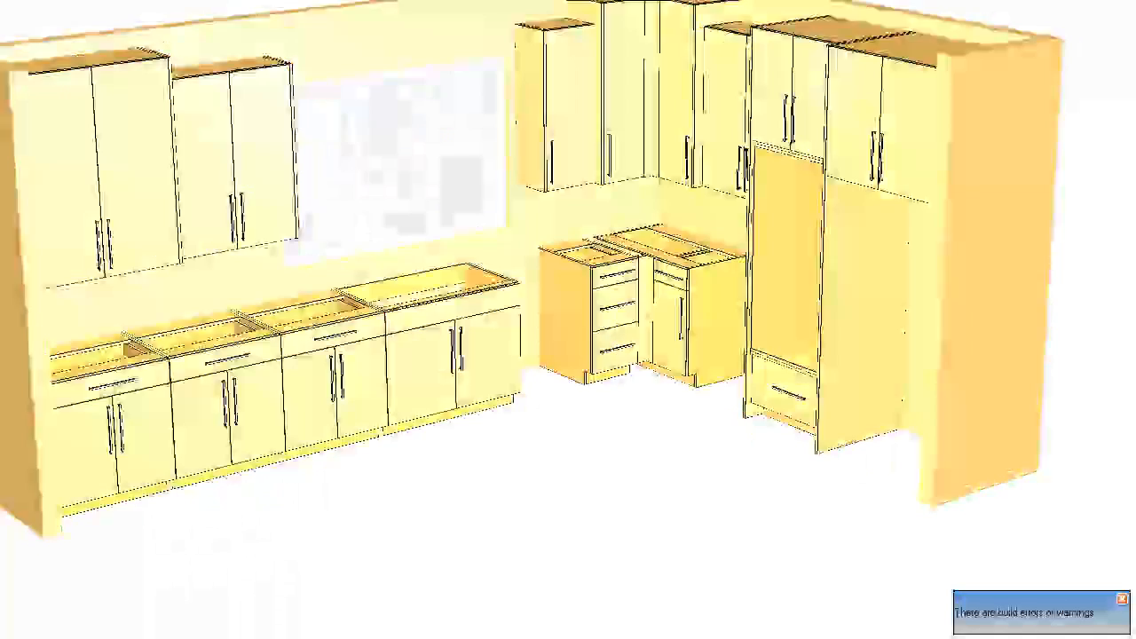
{"action": "scroll", "coordinate": [538, 254], "scroll_direction": "down", "scroll_amount": 2}
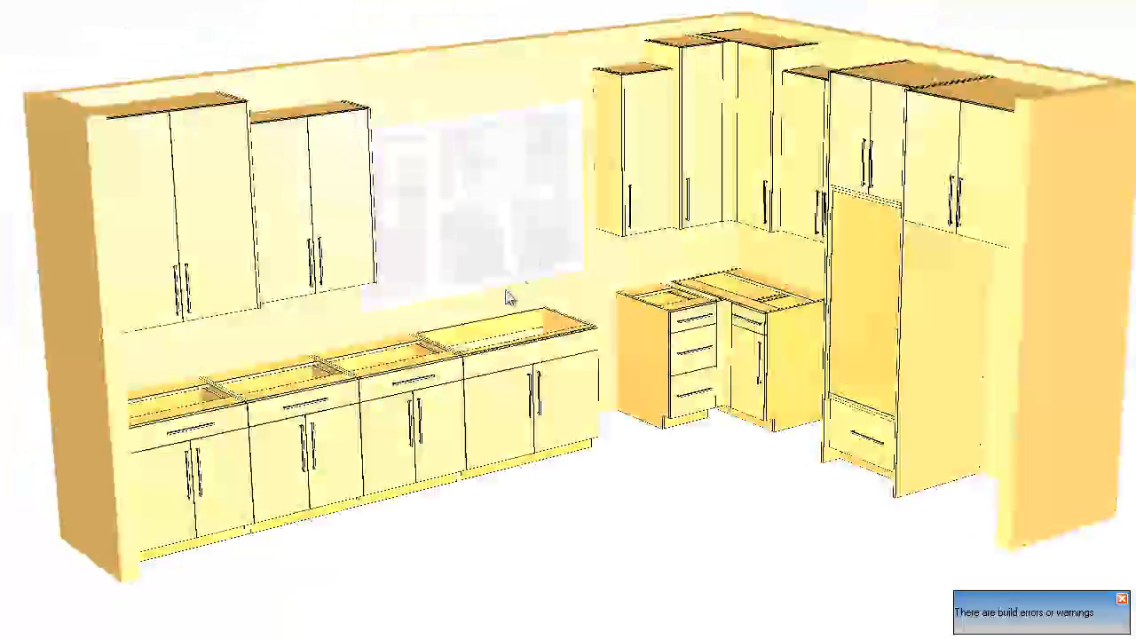
{"action": "scroll", "coordinate": [497, 301], "scroll_direction": "up", "scroll_amount": 1}
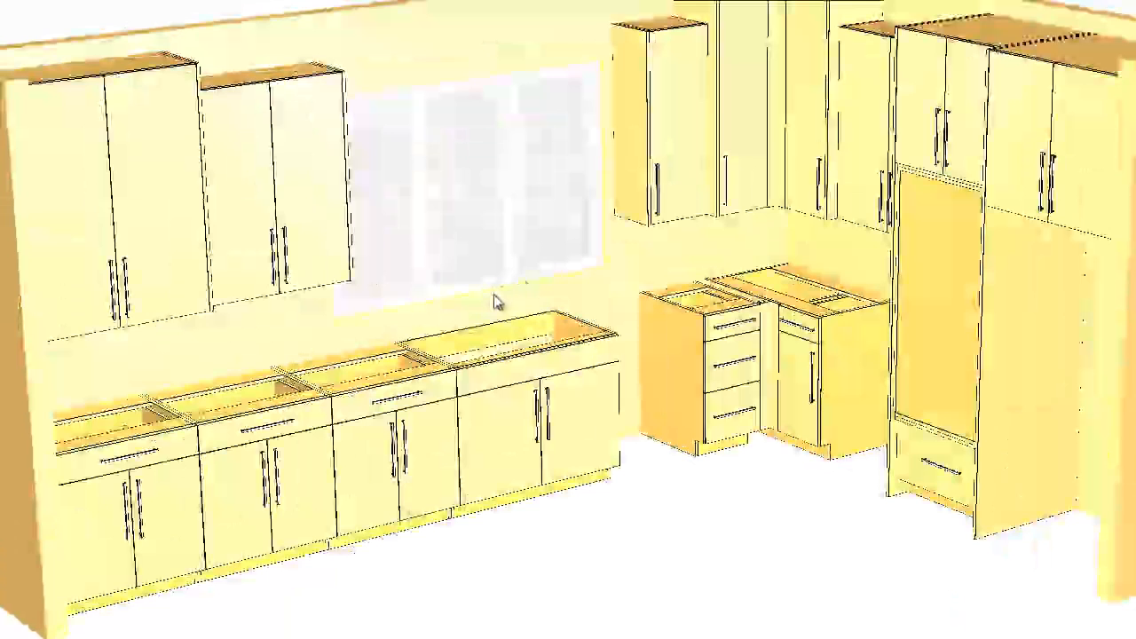
{"action": "scroll", "coordinate": [497, 302], "scroll_direction": "down", "scroll_amount": 1}
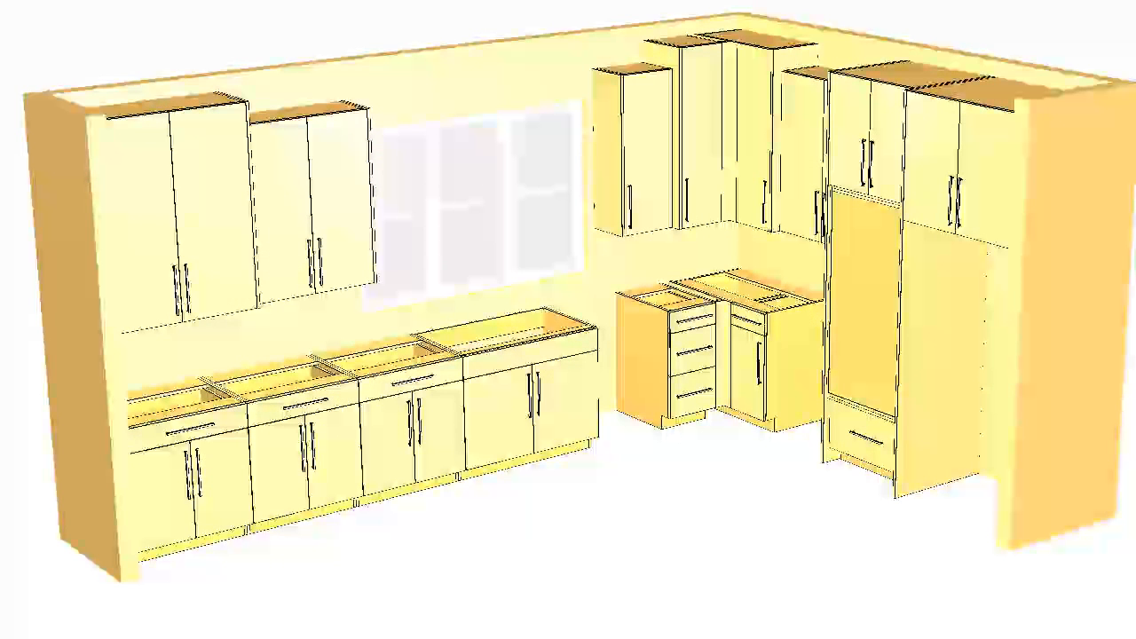
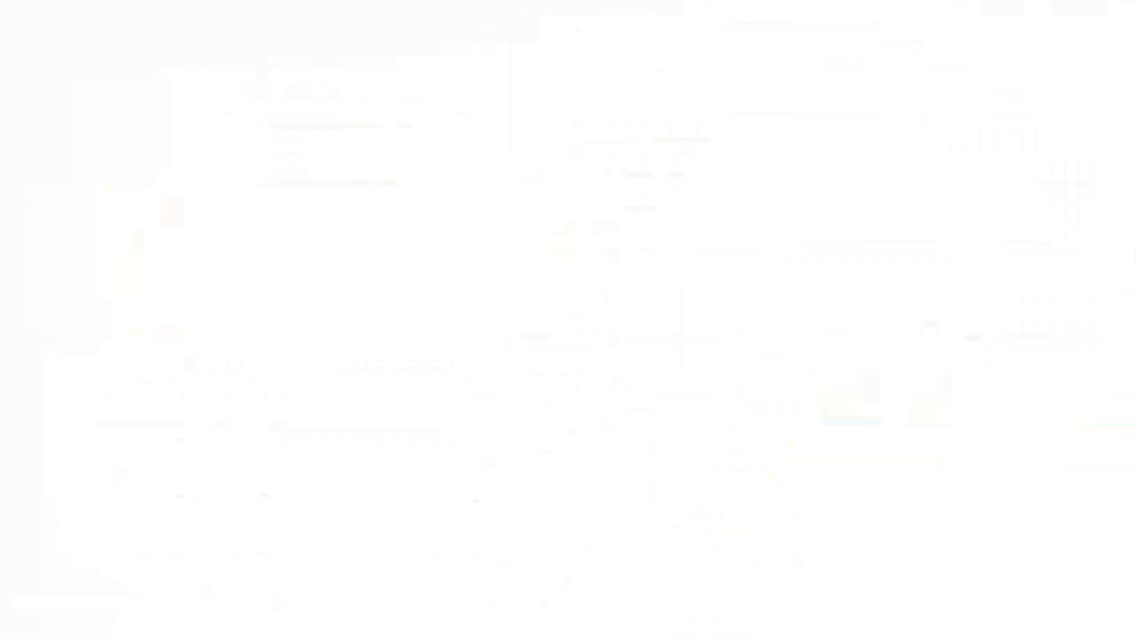
- Add a 26-inch two-door base between the 42-inch corner base and the tall panel, and return to the floor plan
{"action": "left_click", "coordinate": [755, 343]}
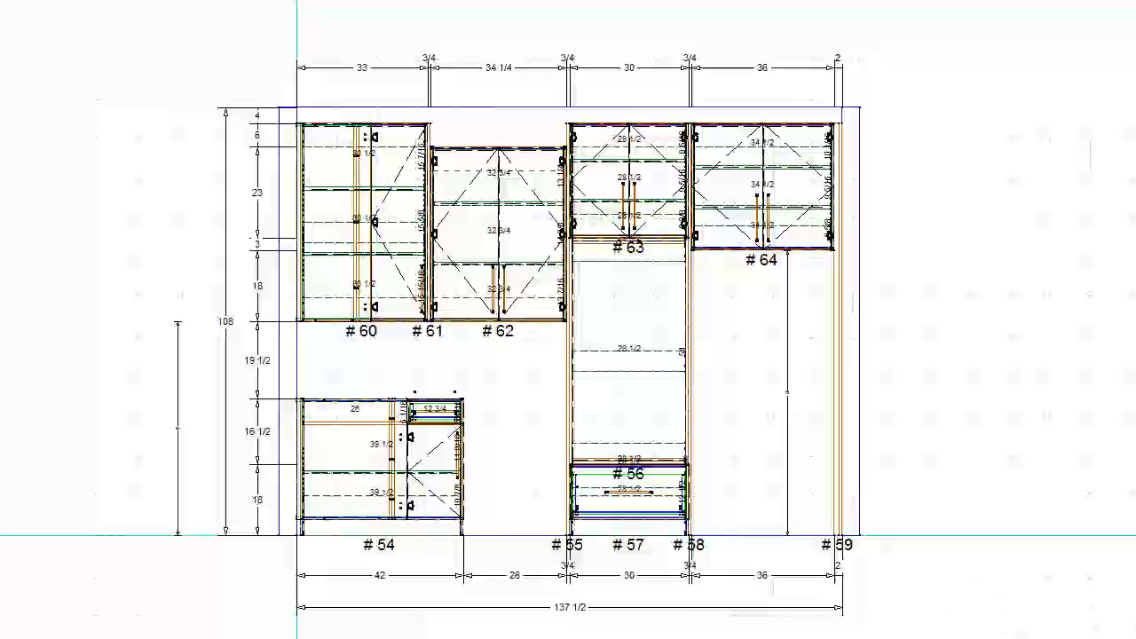
{"action": "left_click", "coordinate": [522, 473]}
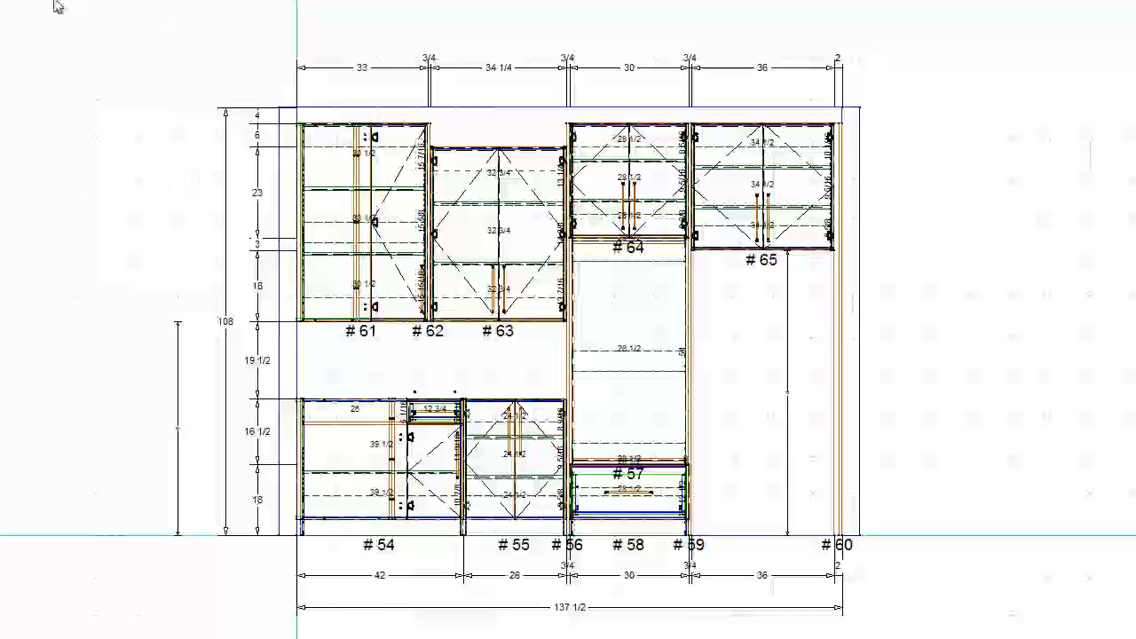
{"action": "left_click", "coordinate": [36, 5]}
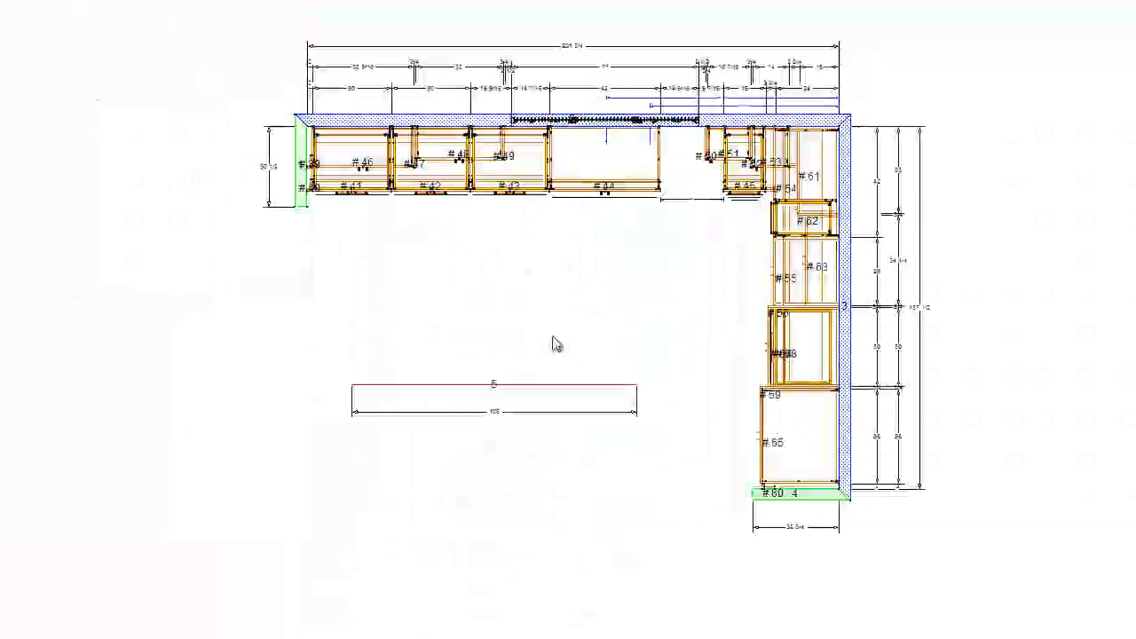
- Place a 36-inch base cabinet on the freestanding 108-inch island wall and deepen it to 26 inches
{"action": "scroll", "coordinate": [554, 345], "scroll_direction": "up", "scroll_amount": 1}
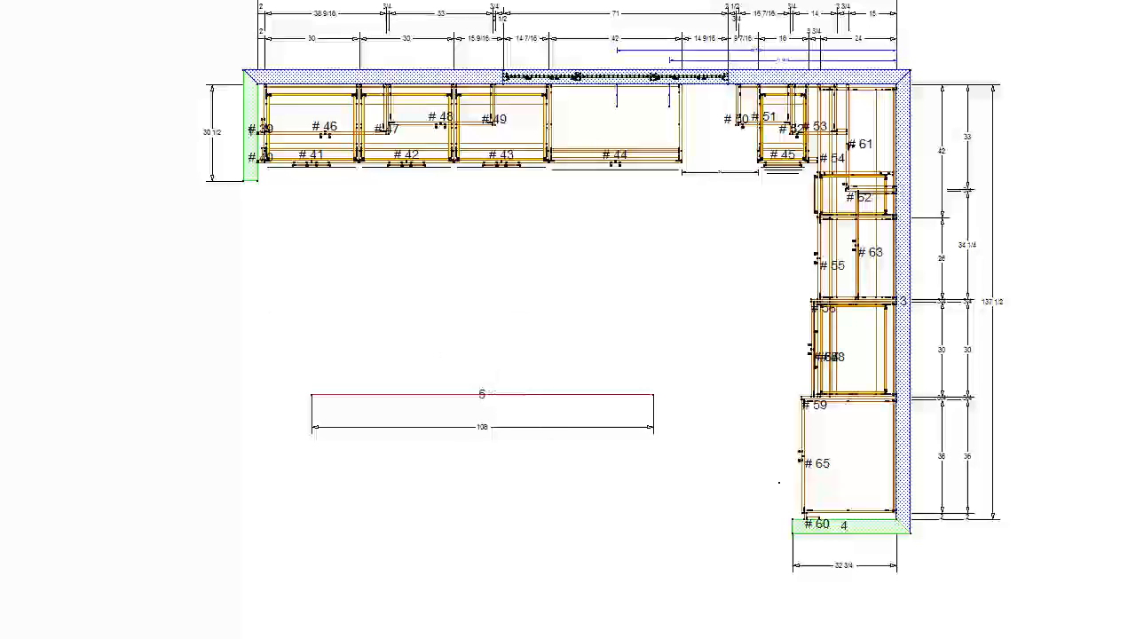
{"action": "left_click", "coordinate": [484, 380]}
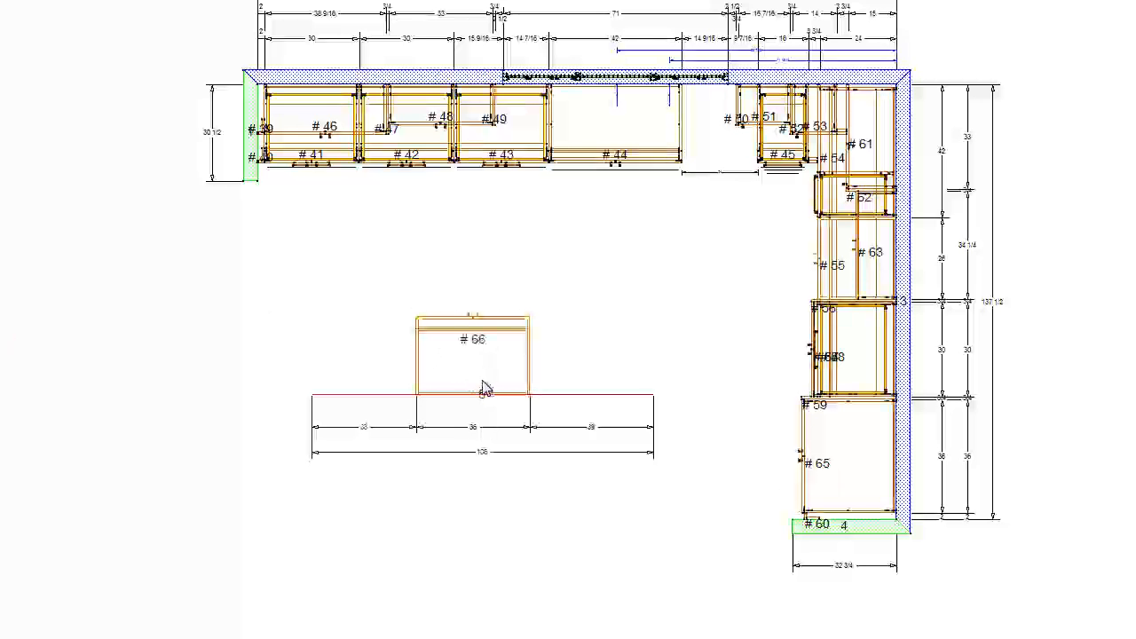
{"action": "left_click", "coordinate": [436, 373]}
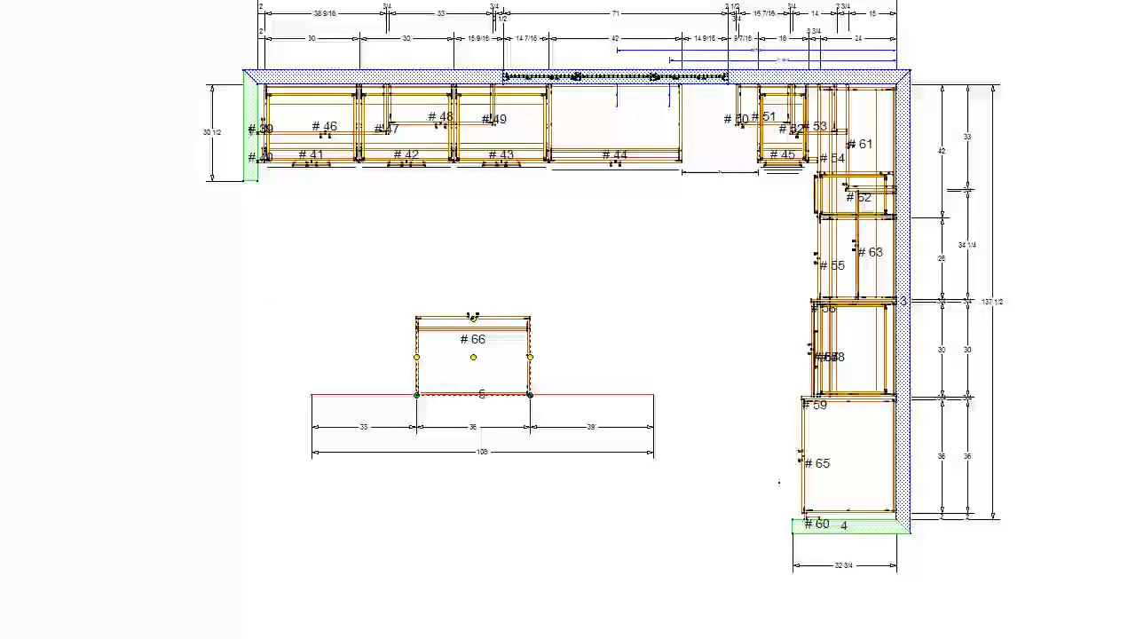
{"action": "left_click_drag", "start_coordinate": [474, 316], "coordinate": [473, 312]}
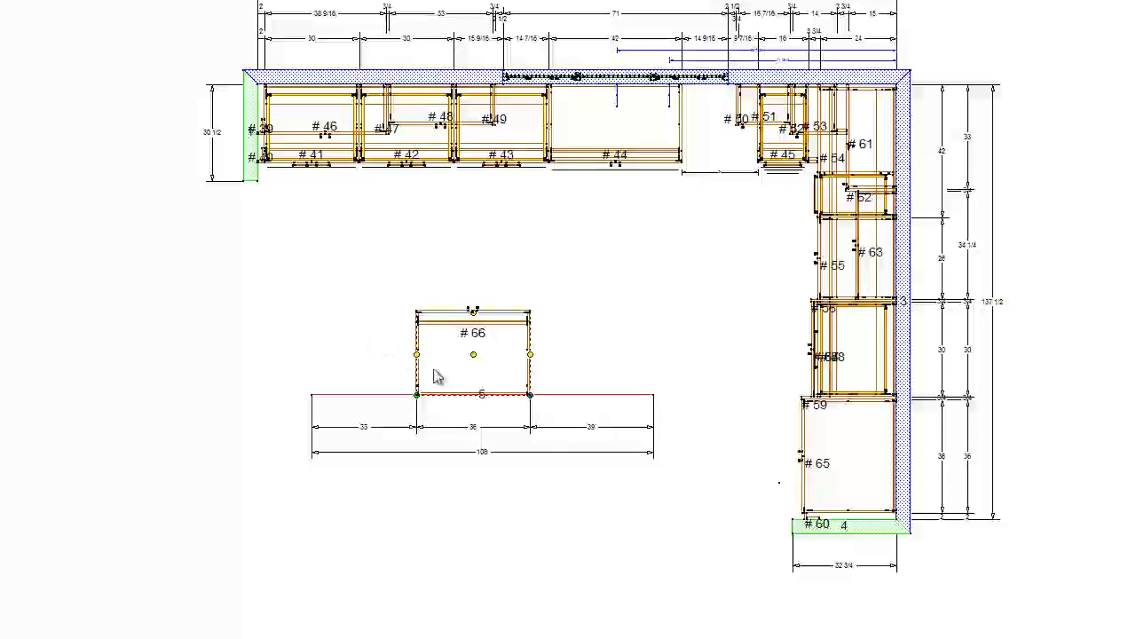
- Center the 36-inch base along the island wall, with 36 inches on each side
{"action": "scroll", "coordinate": [462, 418], "scroll_direction": "up", "scroll_amount": 1}
{"action": "scroll", "coordinate": [462, 419], "scroll_direction": "up", "scroll_amount": 1}
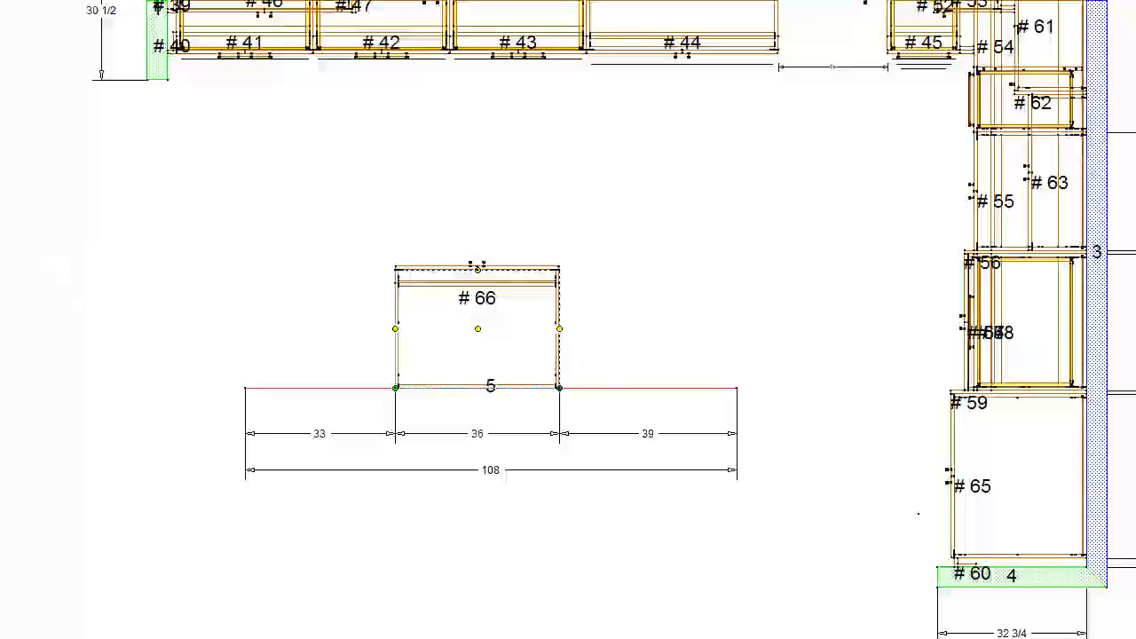
{"action": "key", "text": "Right"}
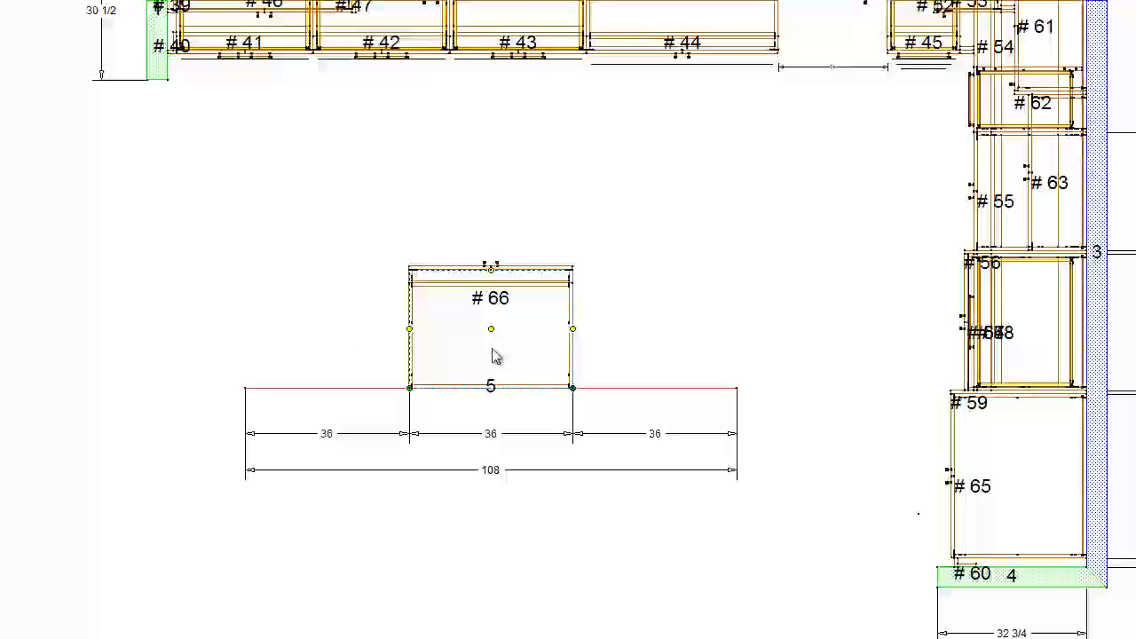
- Widen the centered island base to 42 inches, stretching it equally on both sides
{"action": "left_click", "coordinate": [200, 243]}
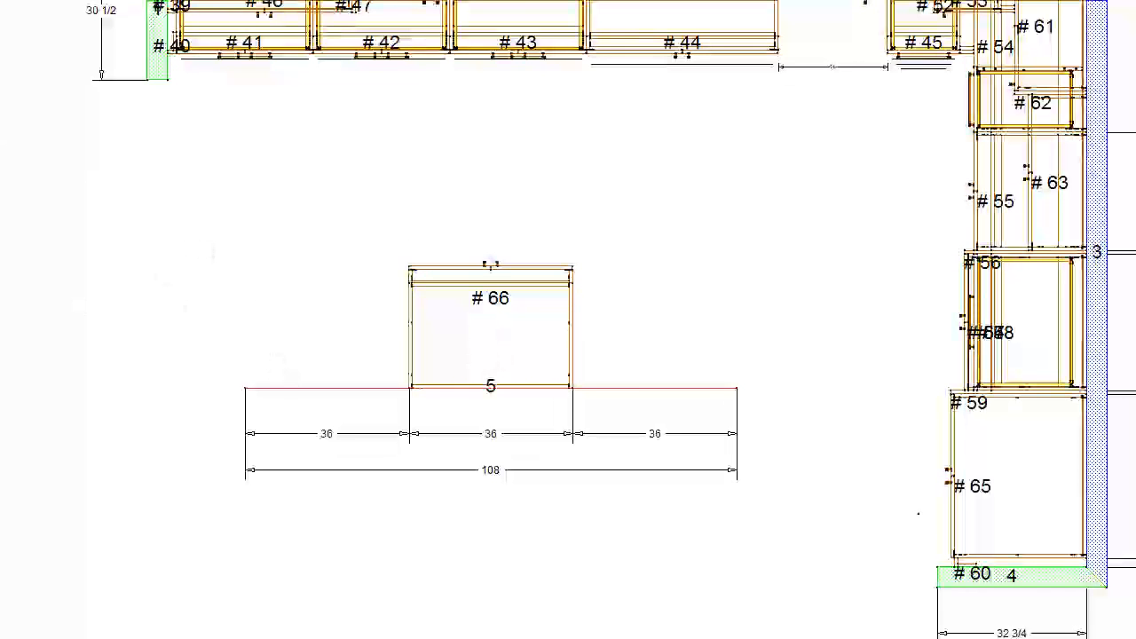
{"action": "left_click", "coordinate": [521, 344]}
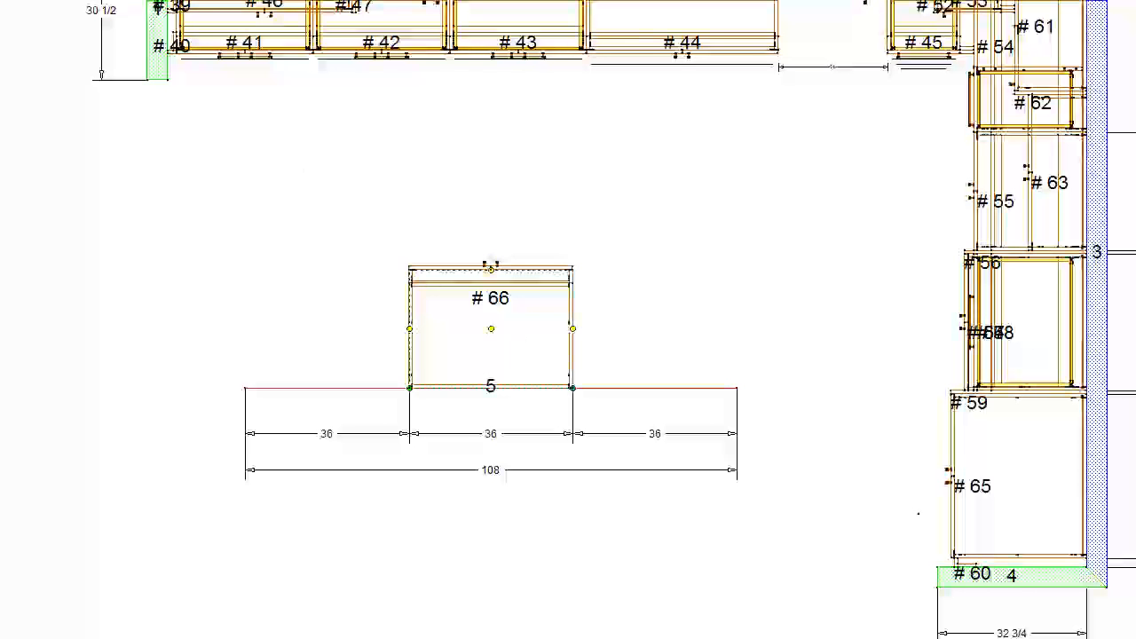
{"action": "key", "text": "Return"}
{"action": "key", "text": "Right"}
{"action": "key", "text": "Right"}
{"action": "key", "text": "Return"}
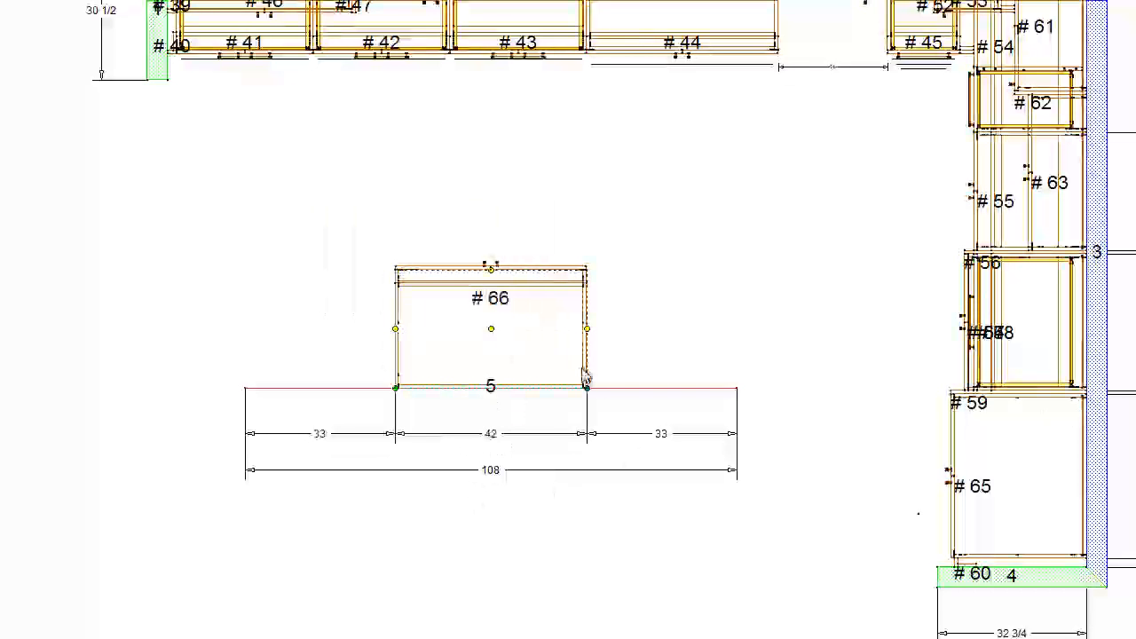
- Place a 30-inch two-door base on the island wall, flush against the left side of the 42-inch base
{"action": "left_click", "coordinate": [165, 168]}
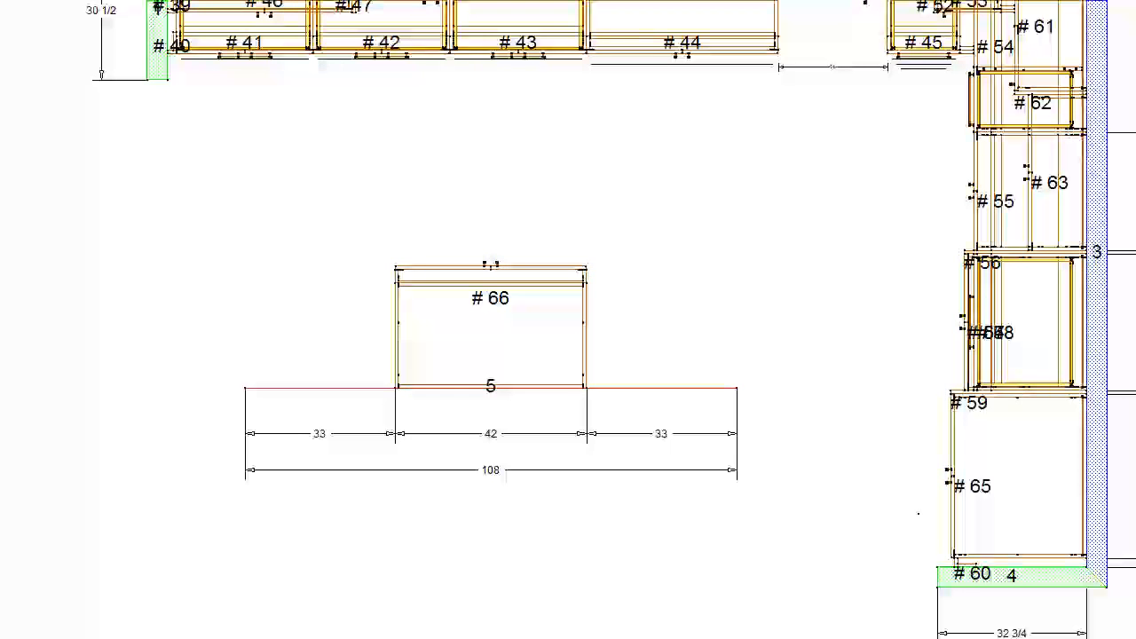
{"action": "left_click_drag", "start_coordinate": [222, 416], "coordinate": [337, 349]}
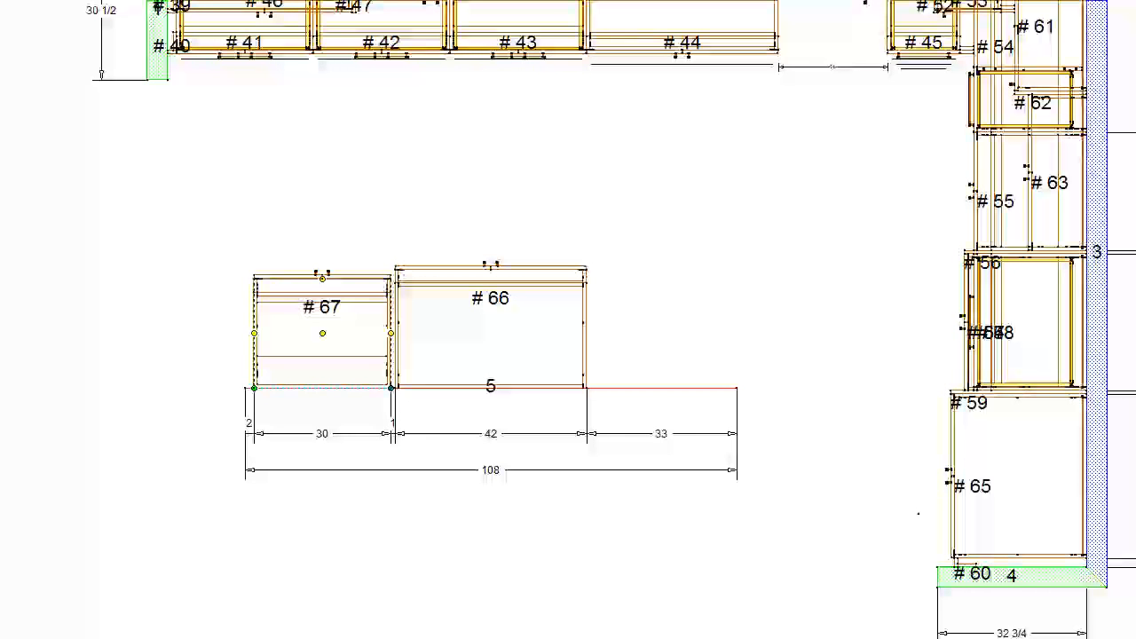
{"action": "key", "text": "ctrl+Left"}
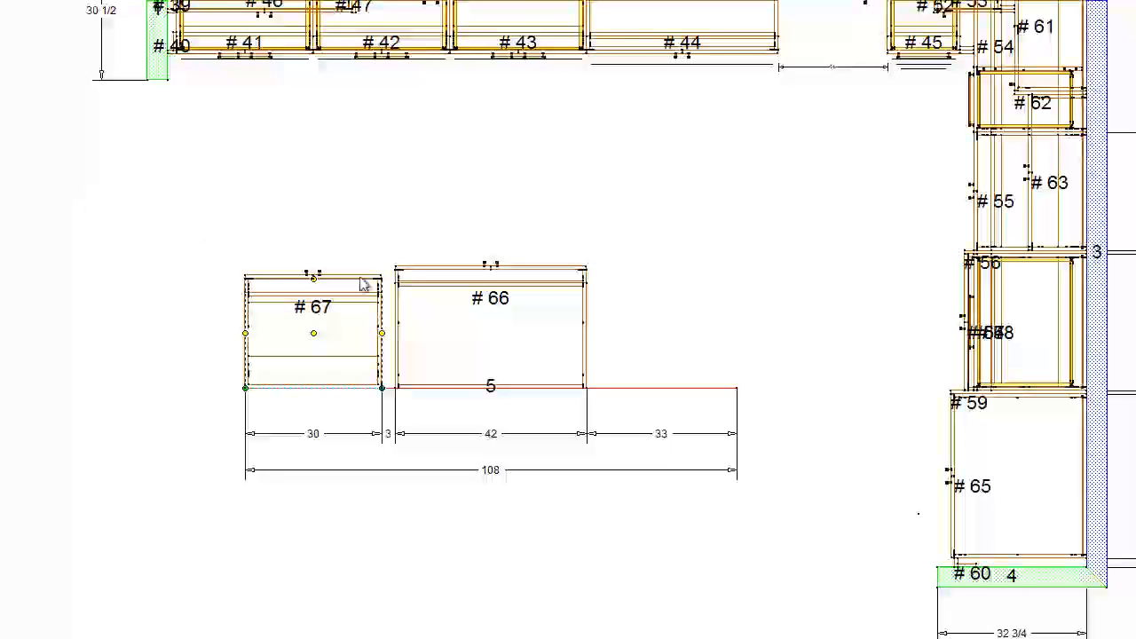
{"action": "left_click_drag", "start_coordinate": [316, 336], "coordinate": [340, 330]}
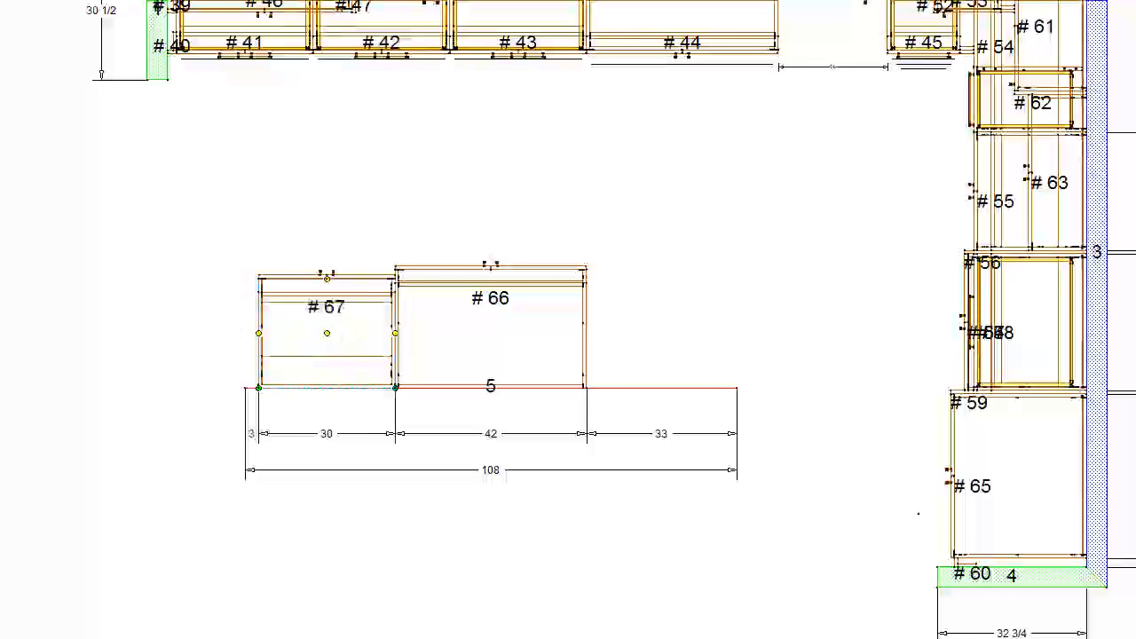
- Match the two-door island base's depth to the 42-inch base and widen it leftward to 32 1/4 inches
{"action": "left_click_drag", "start_coordinate": [327, 280], "coordinate": [327, 270]}
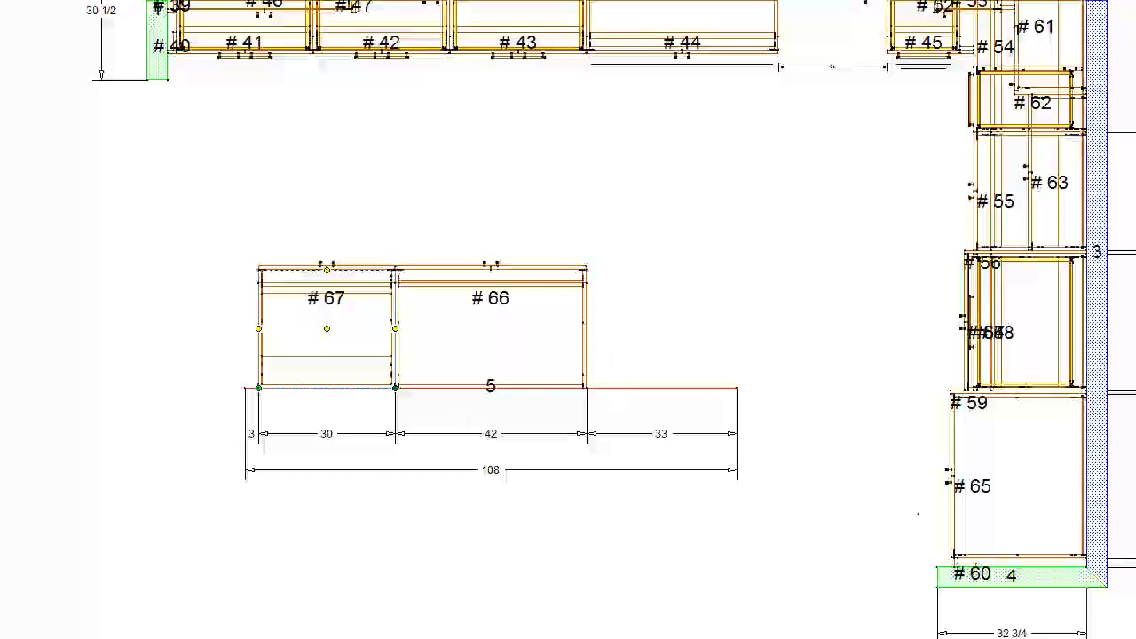
{"action": "left_click", "coordinate": [437, 261]}
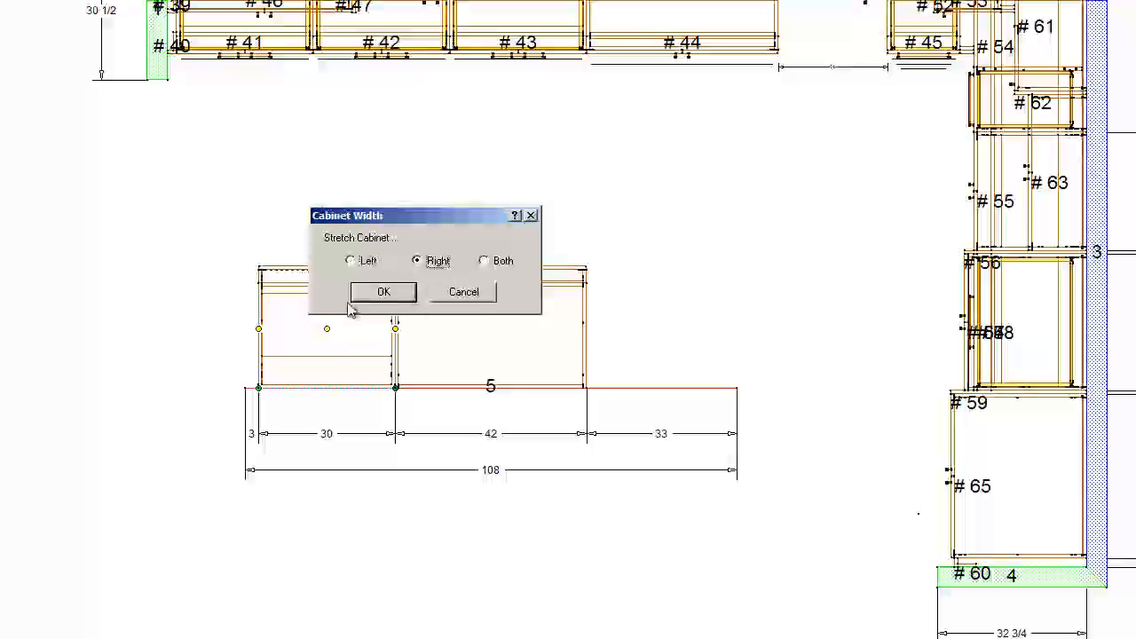
{"action": "left_click", "coordinate": [365, 297]}
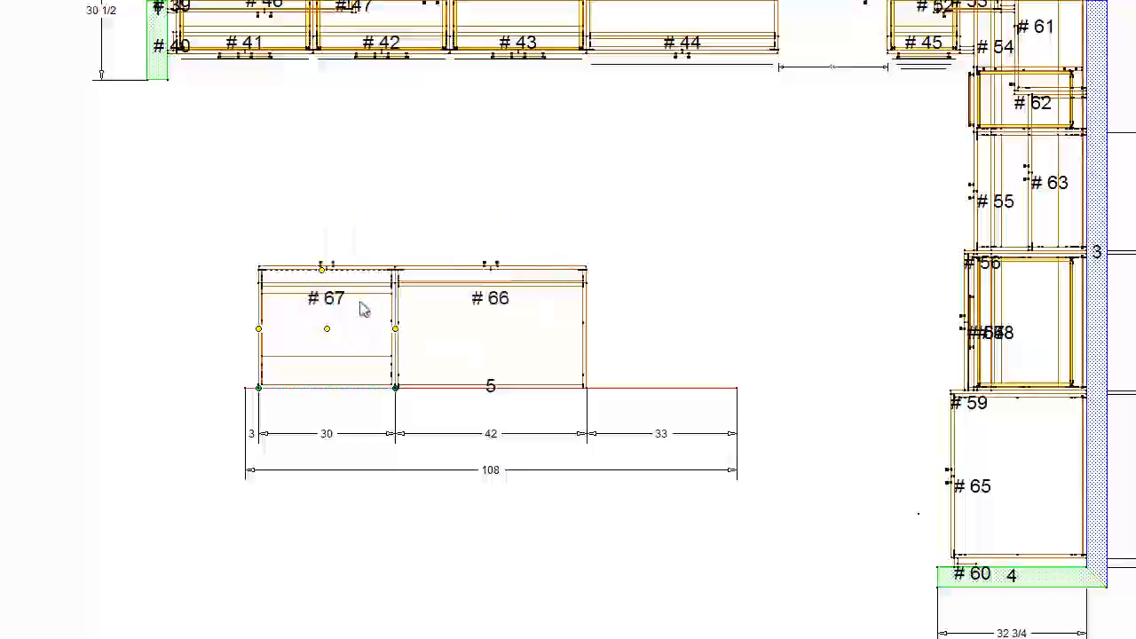
- Edit the back of the 32 1/4-inch island base in the cabinet editor, and return to the floor plan
{"action": "double_click", "coordinate": [322, 352]}
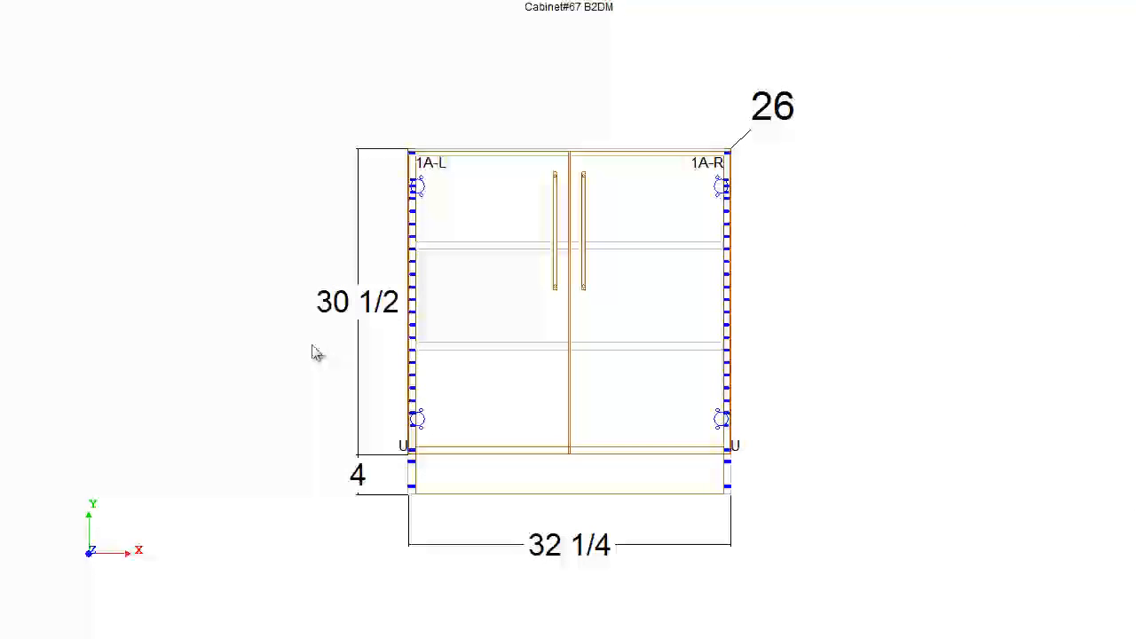
{"action": "left_click", "coordinate": [188, 4]}
{"action": "mouse_move", "coordinate": [639, 186]}
{"action": "middle_mouse_down"}
{"action": "mouse_move", "coordinate": [86, 231]}
{"action": "mouse_move", "coordinate": [145, 329]}
{"action": "mouse_move", "coordinate": [172, 199]}
{"action": "middle_mouse_up"}
{"action": "left_click", "coordinate": [50, 2]}
{"action": "left_click", "coordinate": [73, 2]}
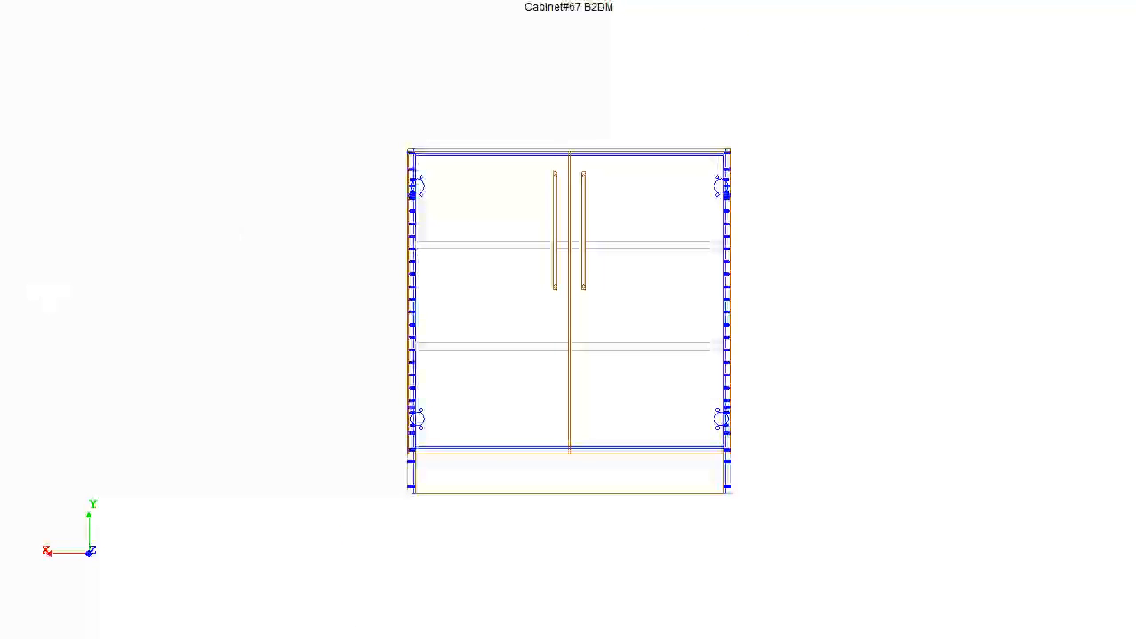
{"action": "left_click", "coordinate": [28, 3]}
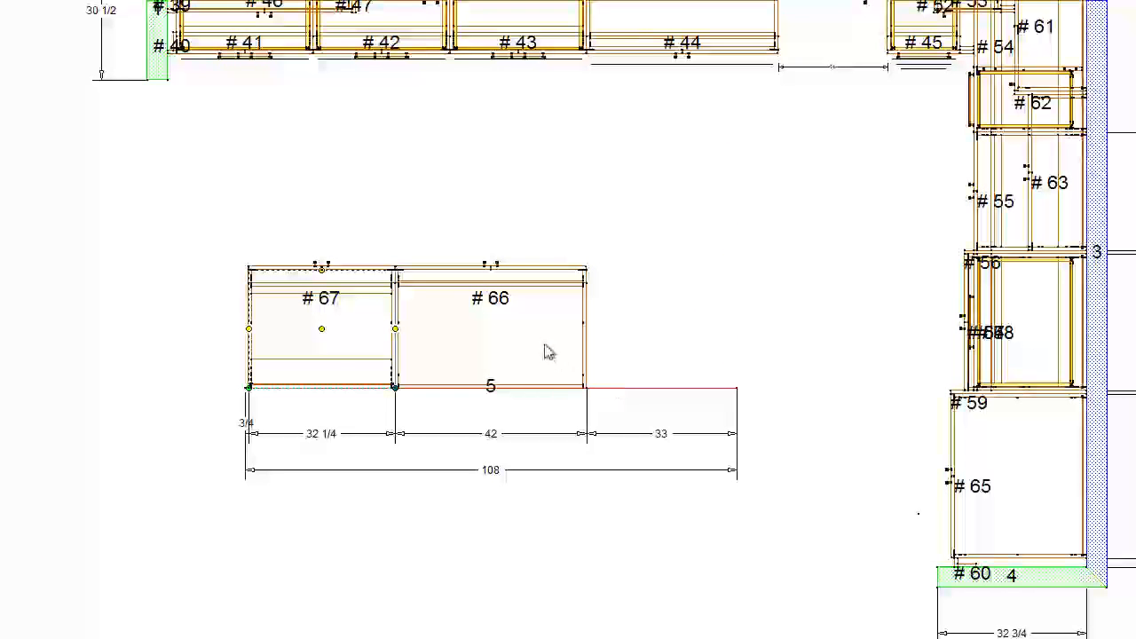
- Copy the 32 1/4-inch two-door base into the open space right of the 42-inch island base
{"action": "right_click", "coordinate": [279, 331]}
{"action": "left_click", "coordinate": [311, 362]}
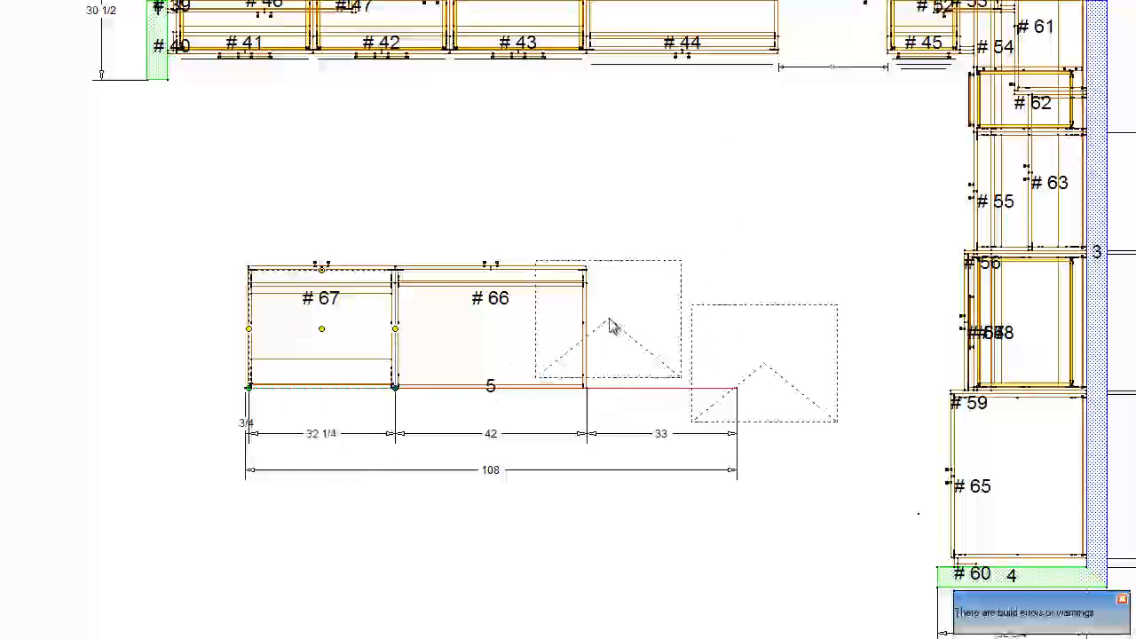
{"action": "left_click", "coordinate": [639, 330]}
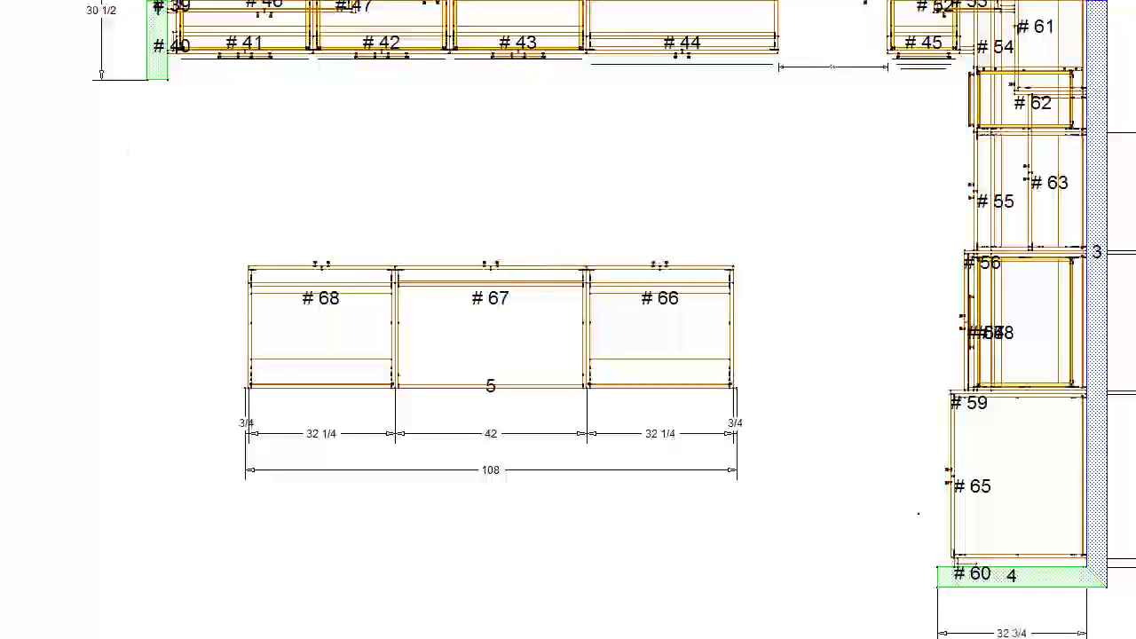
- Add a 3/4-inch end panel at the island's left end and copy it to the right end
{"action": "left_click", "coordinate": [249, 324]}
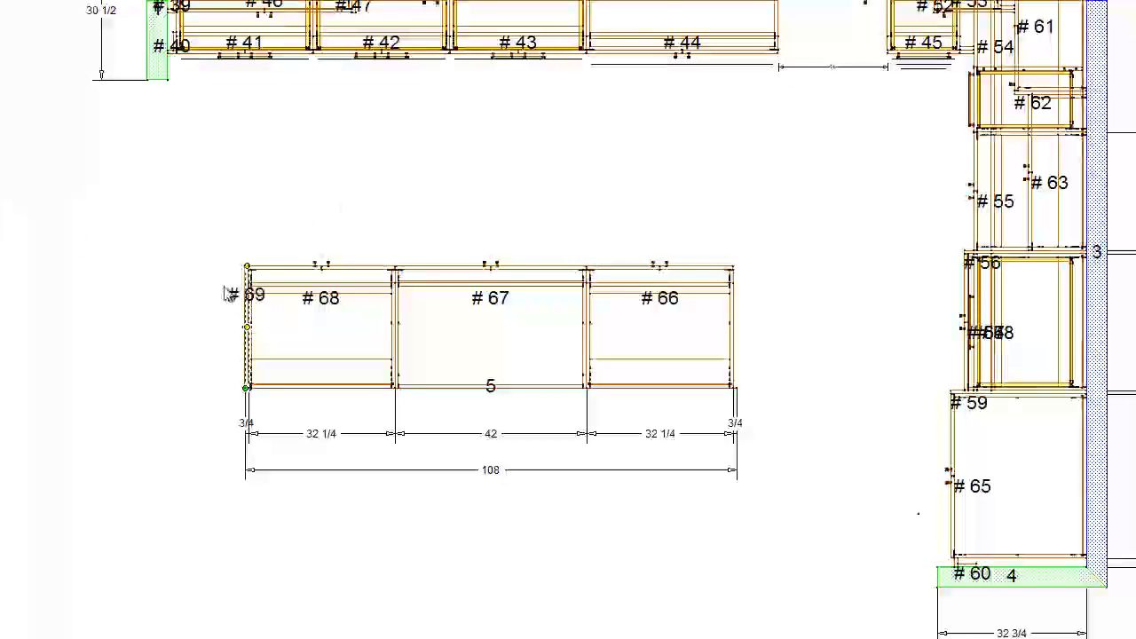
{"action": "scroll", "coordinate": [253, 273], "scroll_direction": "up", "scroll_amount": 4}
{"action": "right_click", "coordinate": [254, 272]}
{"action": "left_click", "coordinate": [258, 281]}
{"action": "left_click", "coordinate": [824, 358]}
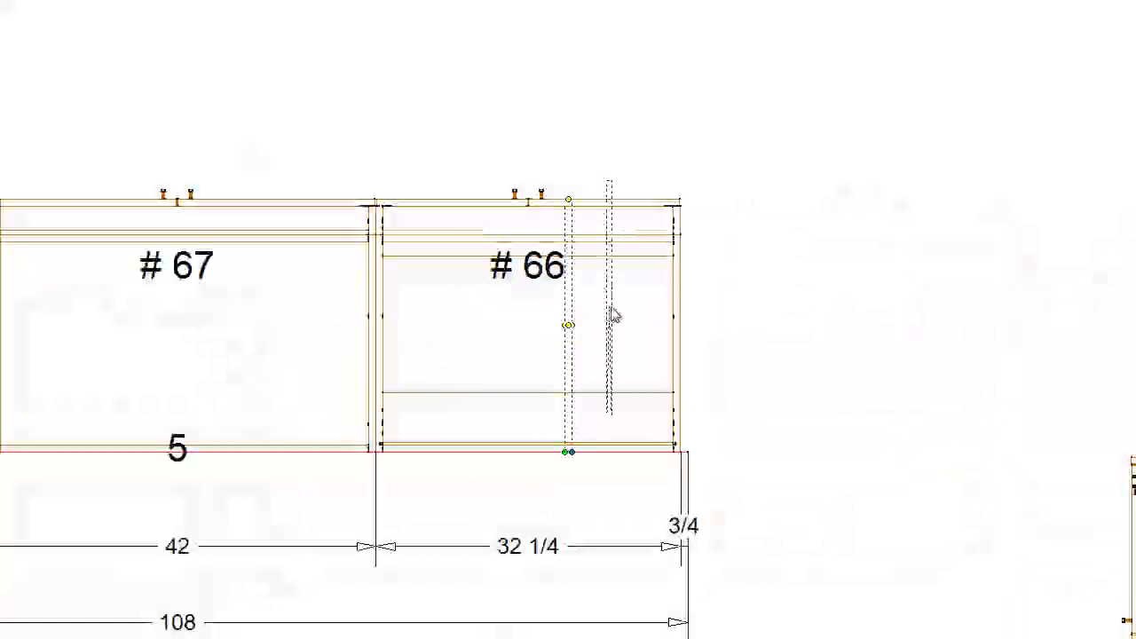
{"action": "left_click", "coordinate": [1011, 348]}
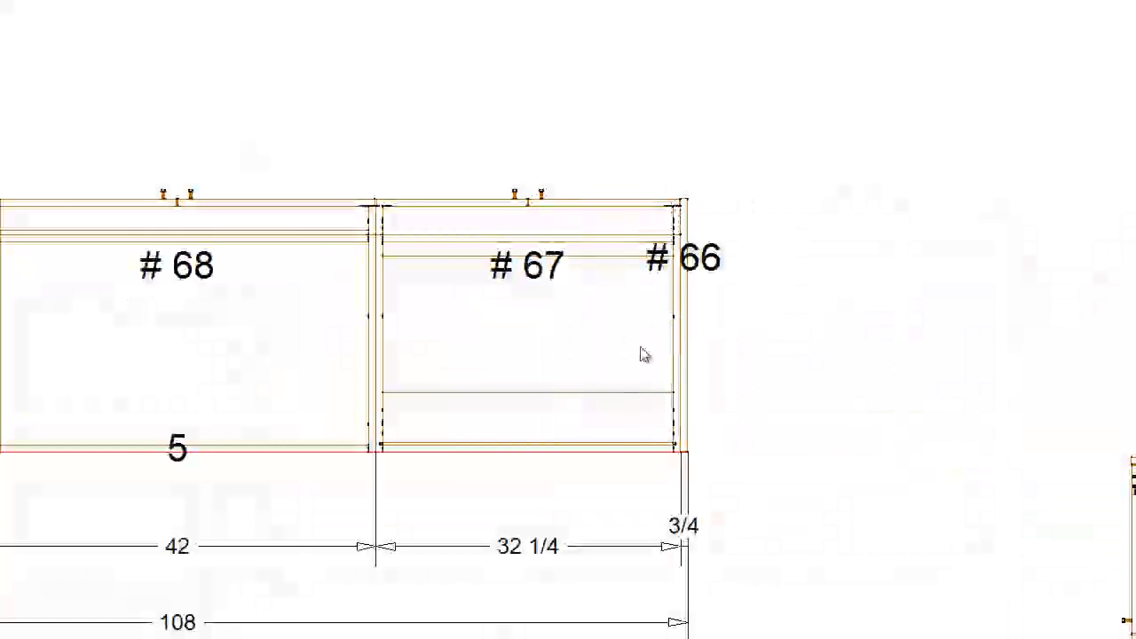
- Copy the left 32 1/4-inch island base to the opposite side of the island wall, backing onto the existing row
{"action": "scroll", "coordinate": [301, 355], "scroll_direction": "down", "scroll_amount": 2}
{"action": "scroll", "coordinate": [307, 353], "scroll_direction": "down", "scroll_amount": 1}
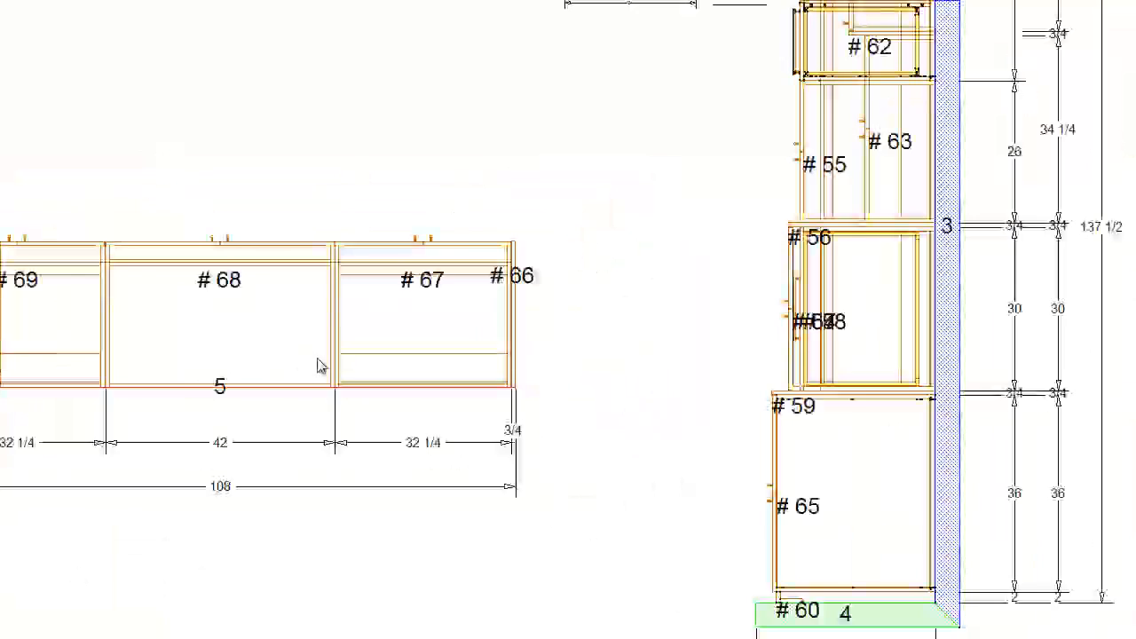
{"action": "mouse_move", "coordinate": [261, 363]}
{"action": "middle_mouse_down"}
{"action": "mouse_move", "coordinate": [586, 314]}
{"action": "mouse_move", "coordinate": [575, 325]}
{"action": "middle_mouse_up"}
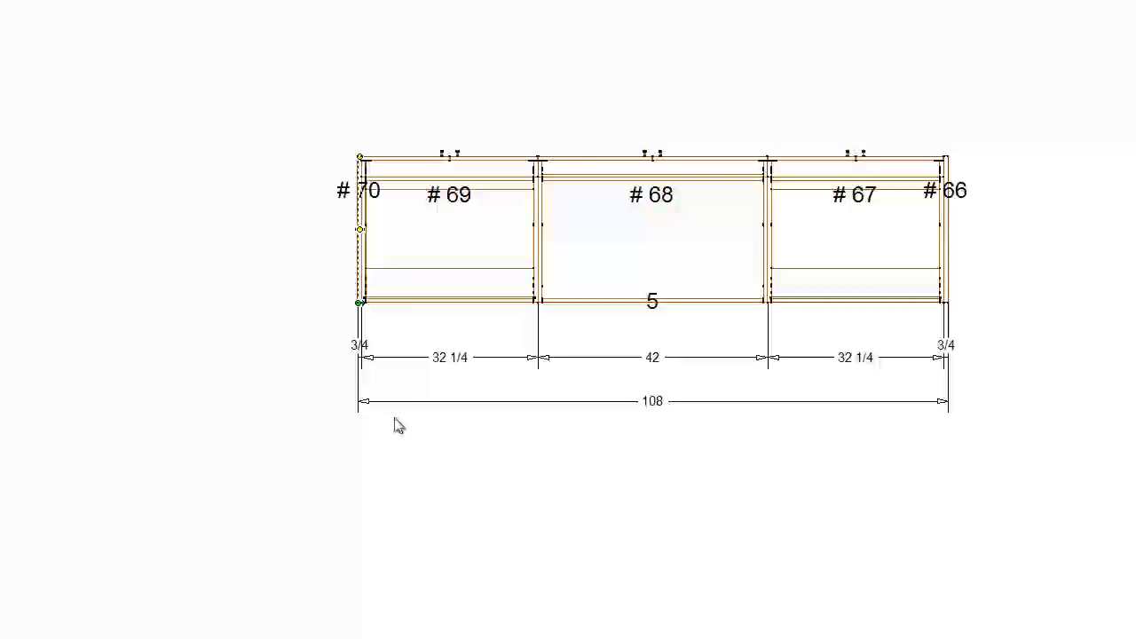
{"action": "left_click", "coordinate": [37, 108]}
{"action": "right_click", "coordinate": [429, 219]}
{"action": "left_click", "coordinate": [432, 221]}
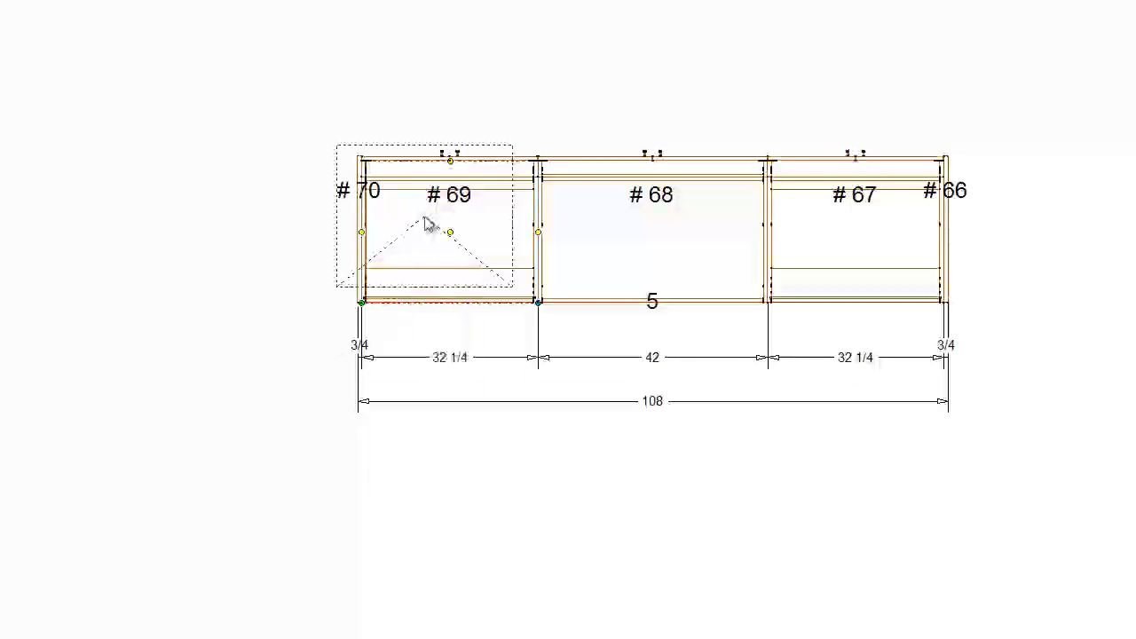
{"action": "left_click", "coordinate": [491, 395]}
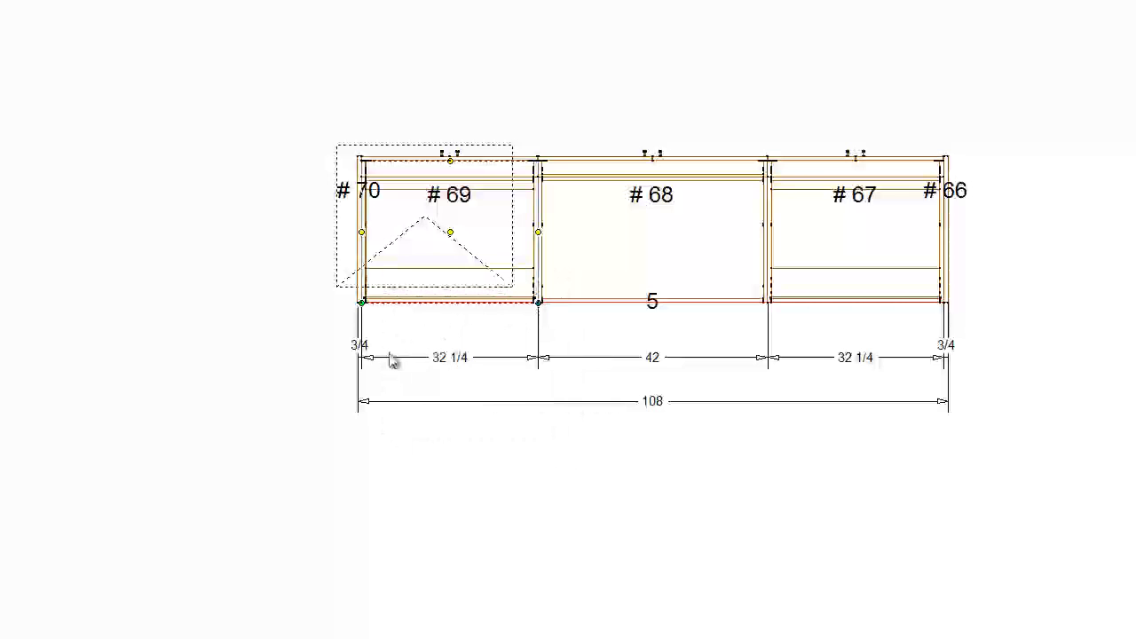
{"action": "left_click", "coordinate": [360, 302]}
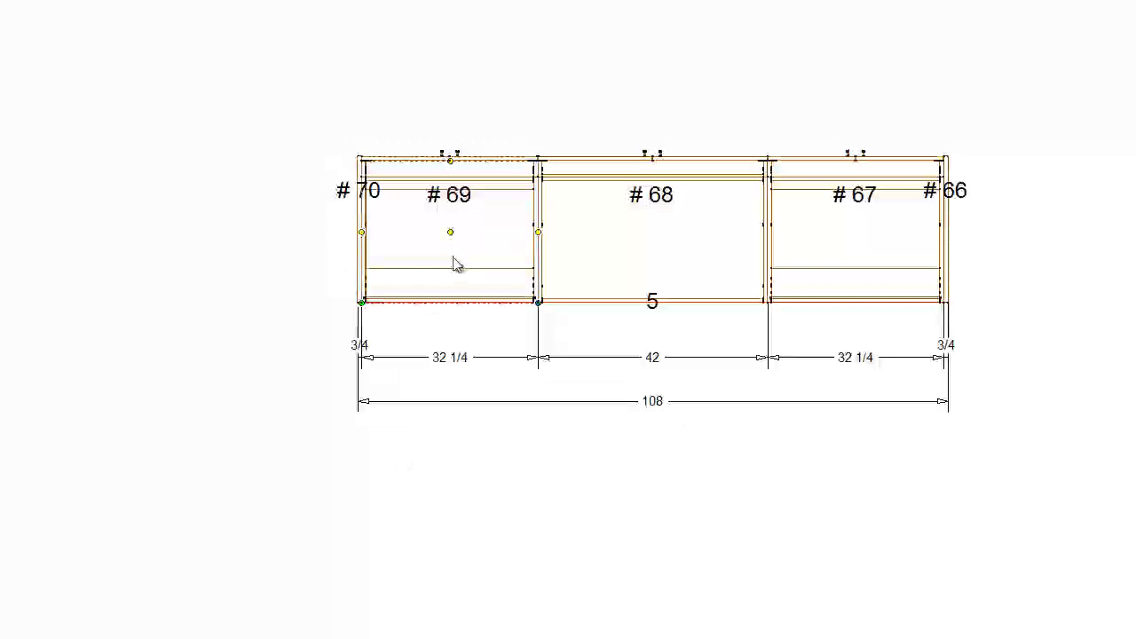
{"action": "left_click_drag", "start_coordinate": [453, 256], "coordinate": [500, 377], "text": "ctrl"}
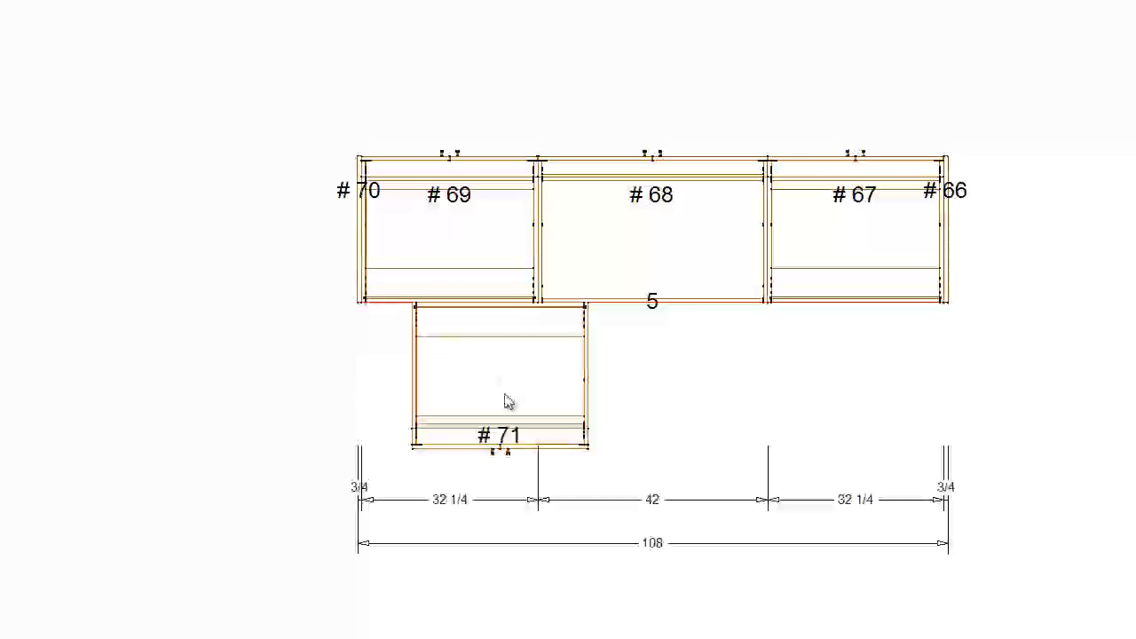
- Widen the copied base on the island's rear side, keeping its left edge in place
{"action": "left_click", "coordinate": [504, 400]}
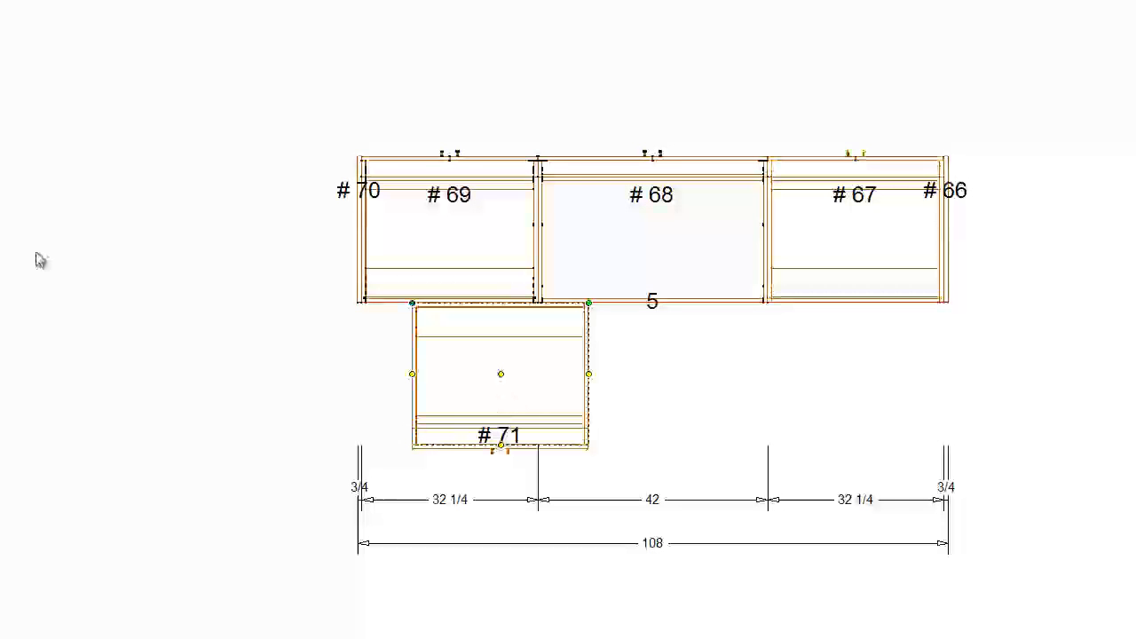
{"action": "key", "text": "Return"}
{"action": "key", "text": "Right"}
{"action": "key", "text": "Return"}
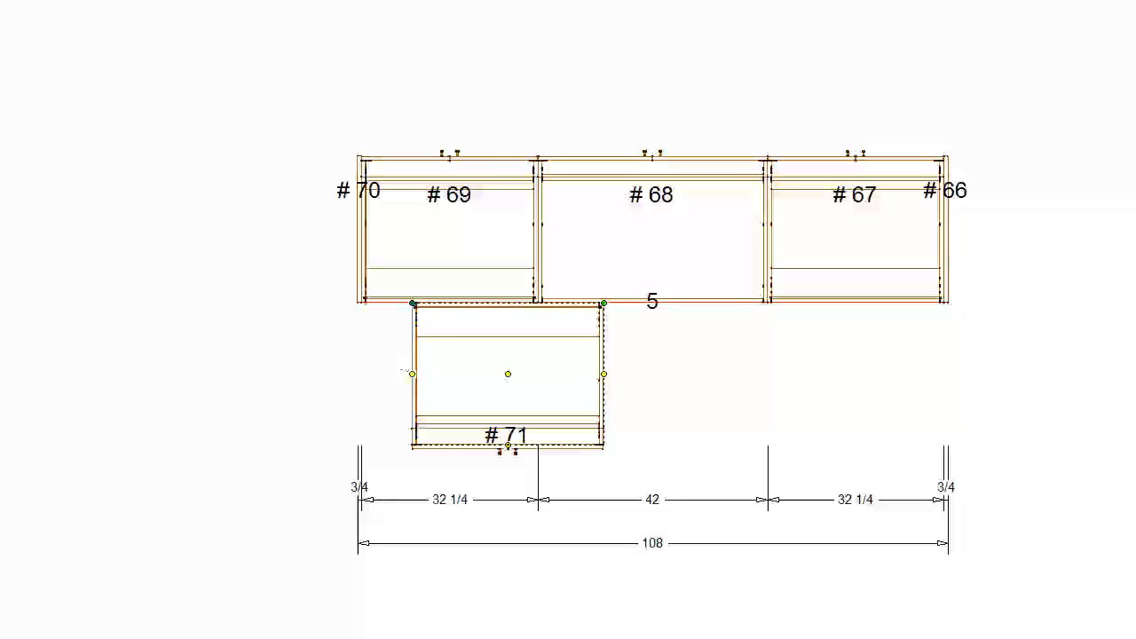
- Align the widened rear base with the left end of the front row and place two copies beside it along the island
{"action": "left_click_drag", "start_coordinate": [411, 374], "coordinate": [366, 373]}
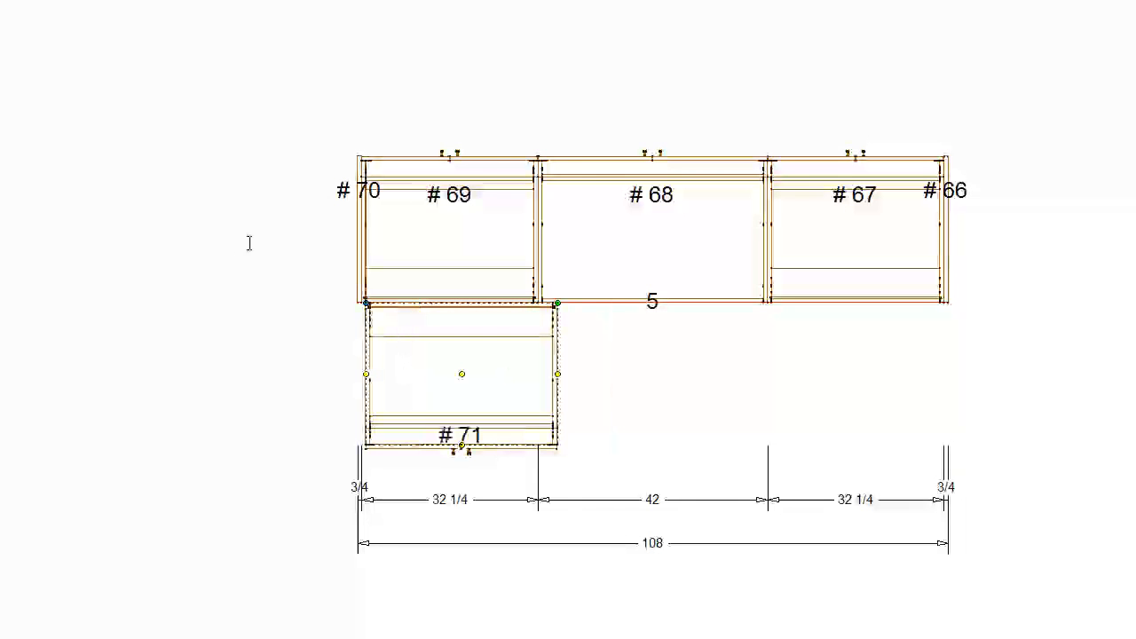
{"action": "right_click", "coordinate": [511, 362]}
{"action": "left_click", "coordinate": [512, 363]}
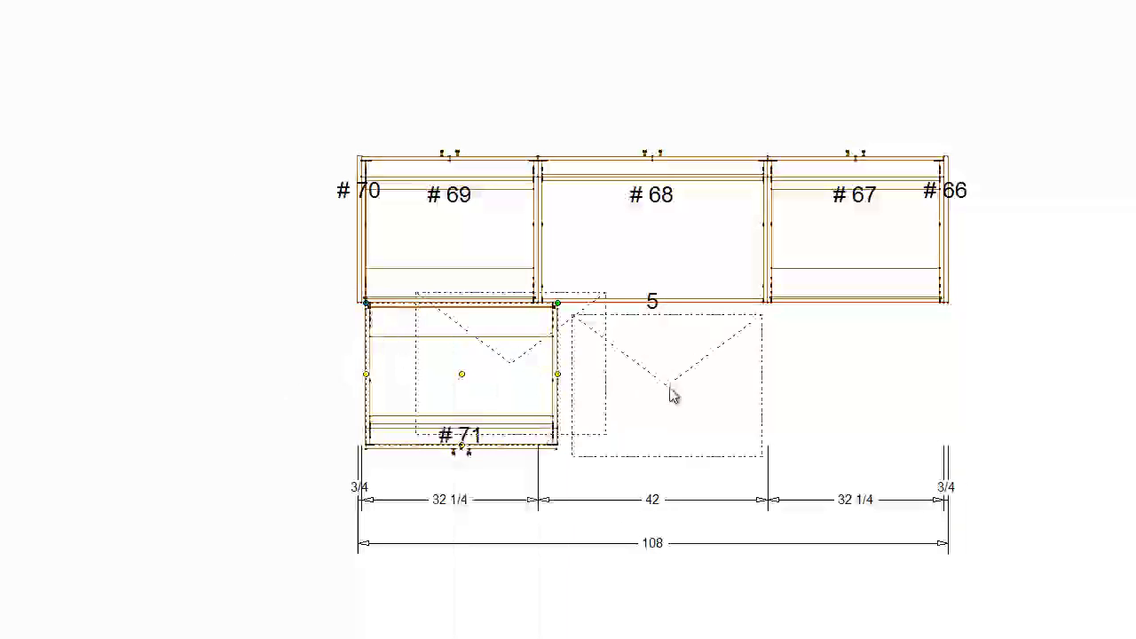
{"action": "left_click", "coordinate": [710, 384]}
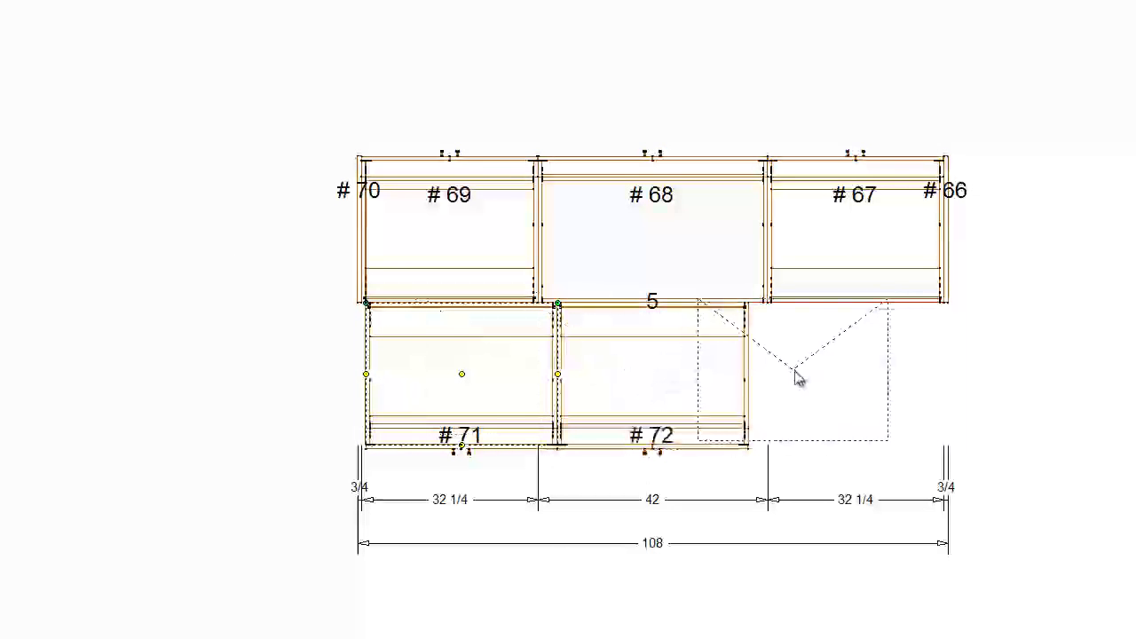
{"action": "left_click", "coordinate": [833, 385]}
{"action": "key", "text": "Escape"}
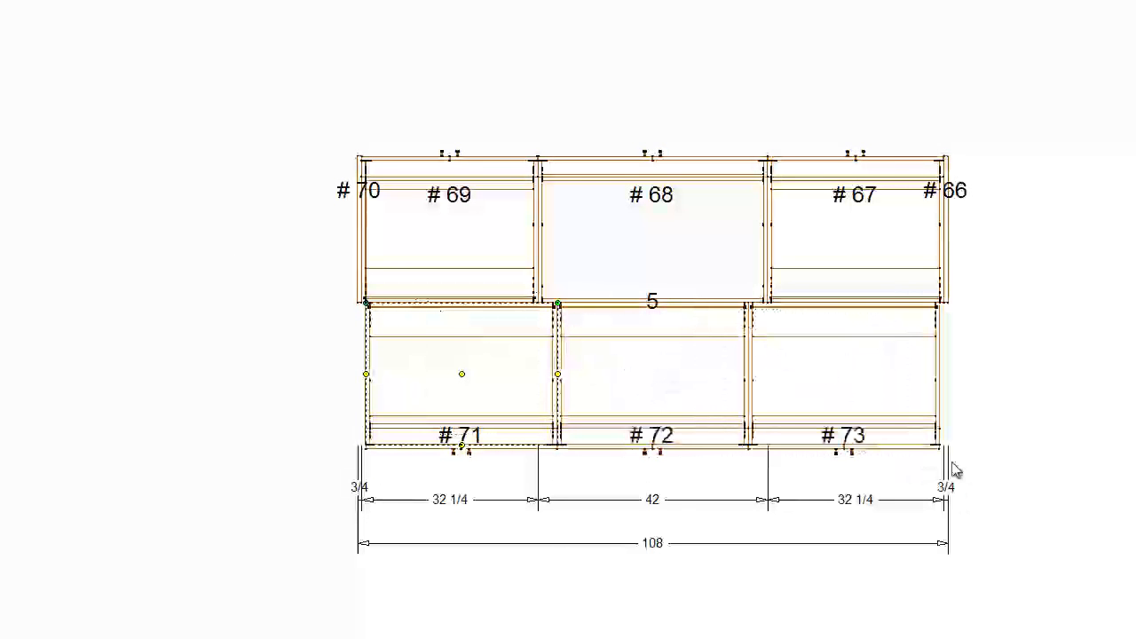
- Reduce the depth of the three rear island bases to the same shallower depth
{"action": "left_click", "coordinate": [874, 401]}
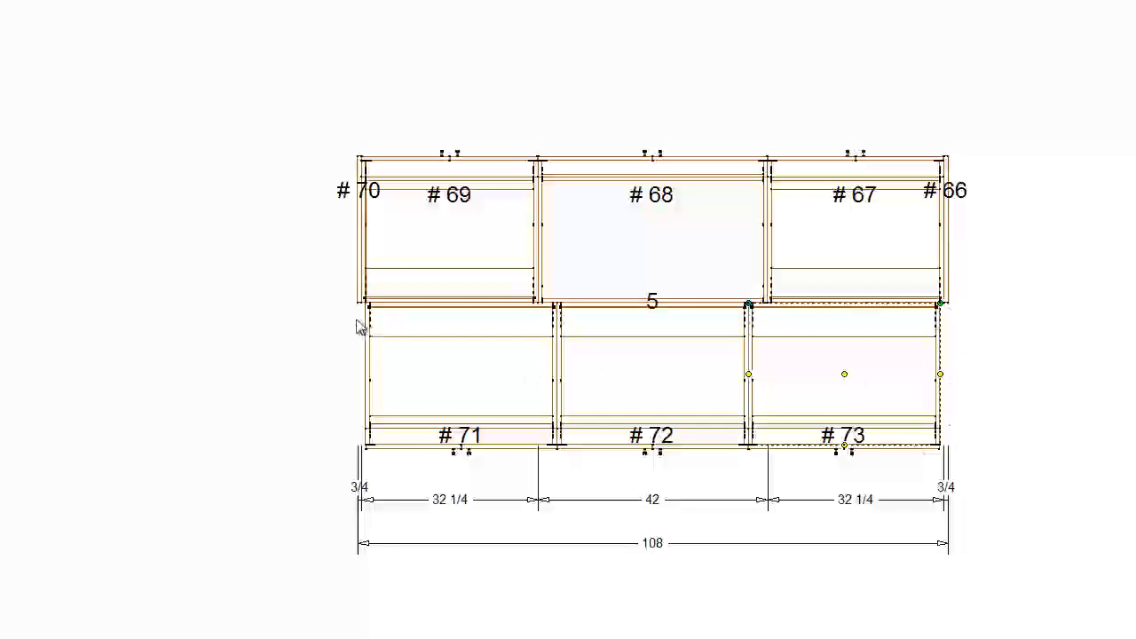
{"action": "left_click", "coordinate": [409, 378]}
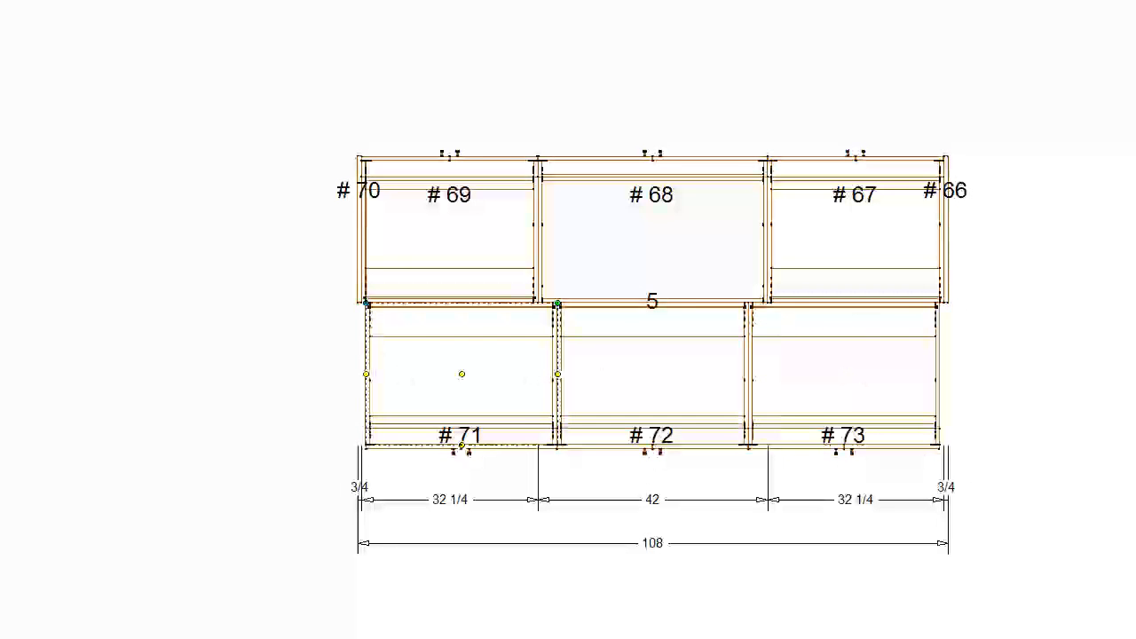
{"action": "key", "text": "Return"}
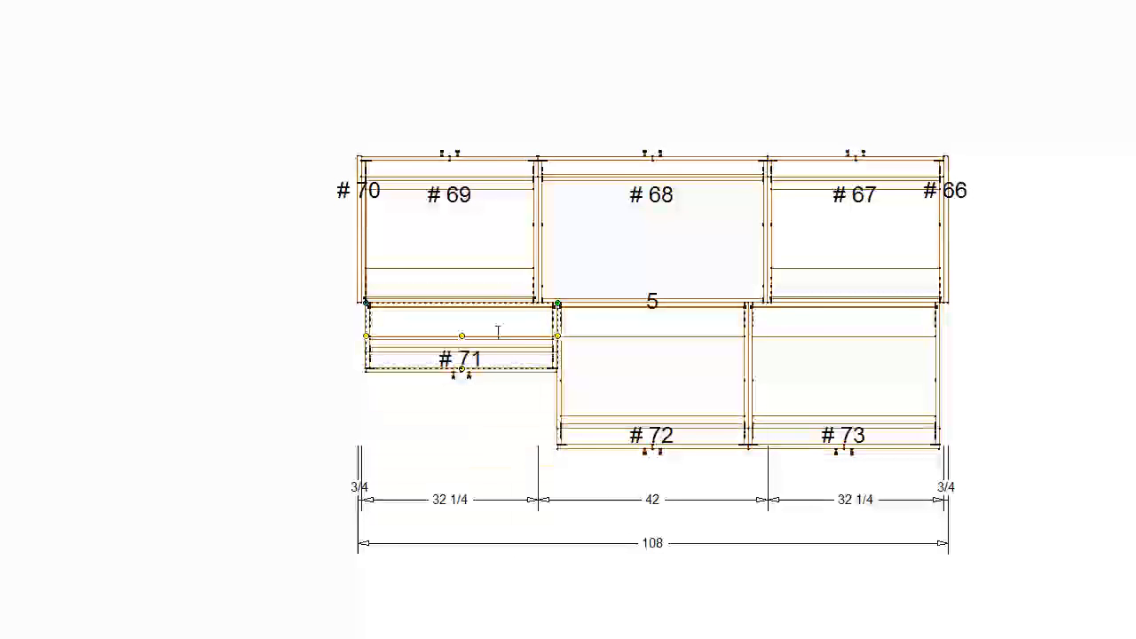
{"action": "left_click", "coordinate": [636, 383]}
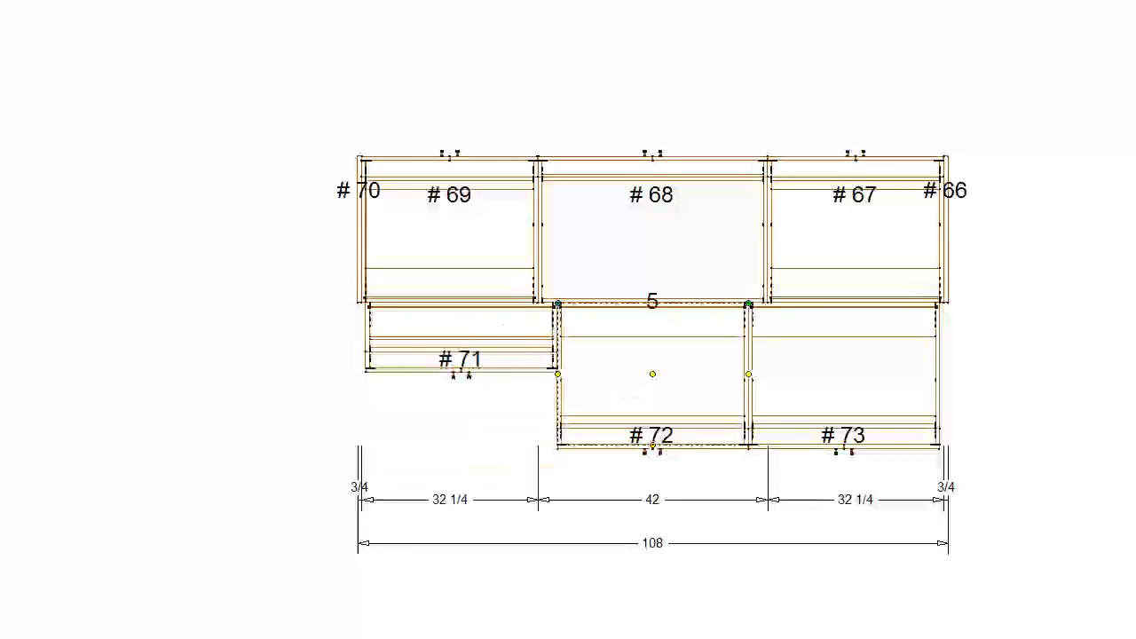
{"action": "key", "text": "Return"}
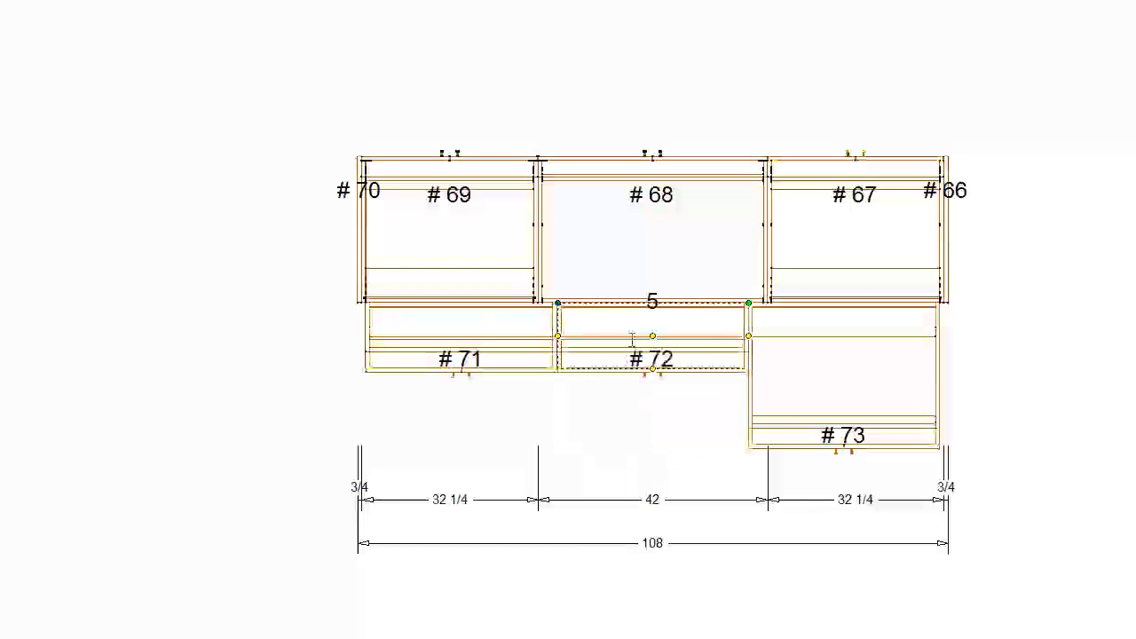
{"action": "left_click", "coordinate": [804, 353]}
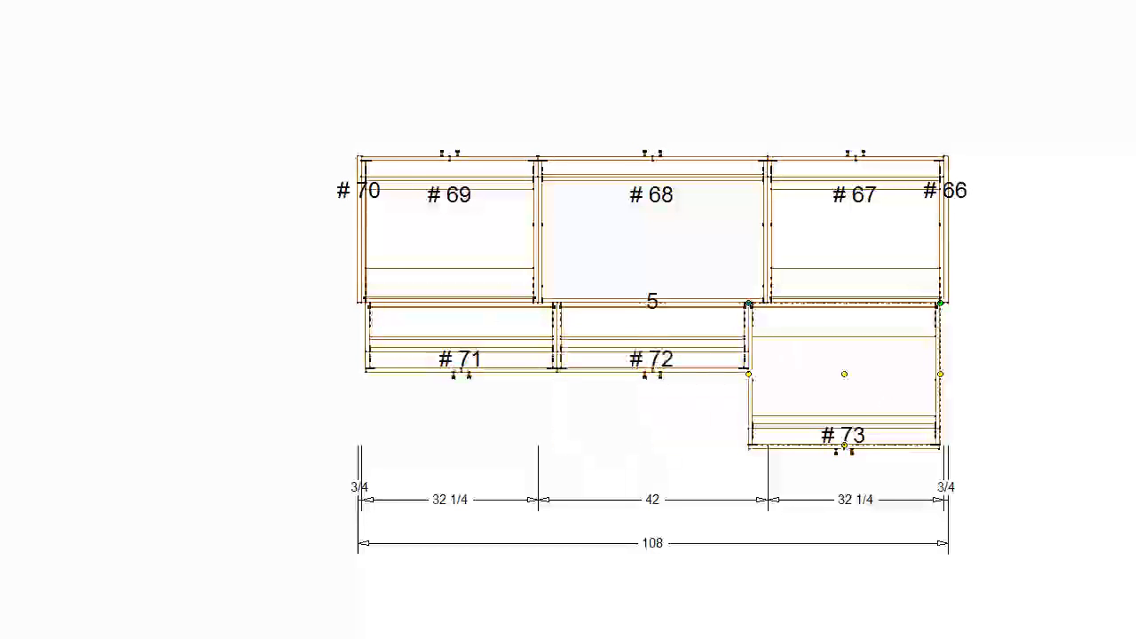
{"action": "key", "text": "Return"}
- Copy the island's left end panel to the rear side, align it with the front panel and set its depth to 27 inches
{"action": "scroll", "coordinate": [535, 335], "scroll_direction": "up", "scroll_amount": 1}
{"action": "scroll", "coordinate": [321, 297], "scroll_direction": "up", "scroll_amount": 2}
{"action": "left_click", "coordinate": [332, 239]}
{"action": "right_click", "coordinate": [331, 240]}
{"action": "left_click", "coordinate": [397, 238]}
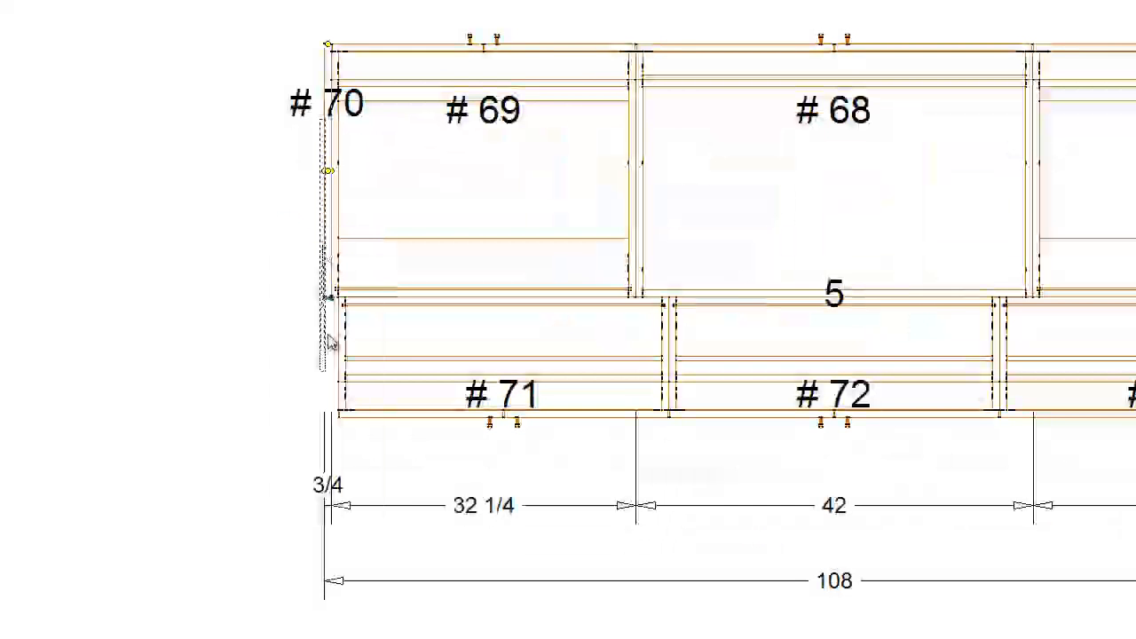
{"action": "left_click", "coordinate": [327, 432]}
{"action": "left_click", "coordinate": [332, 435]}
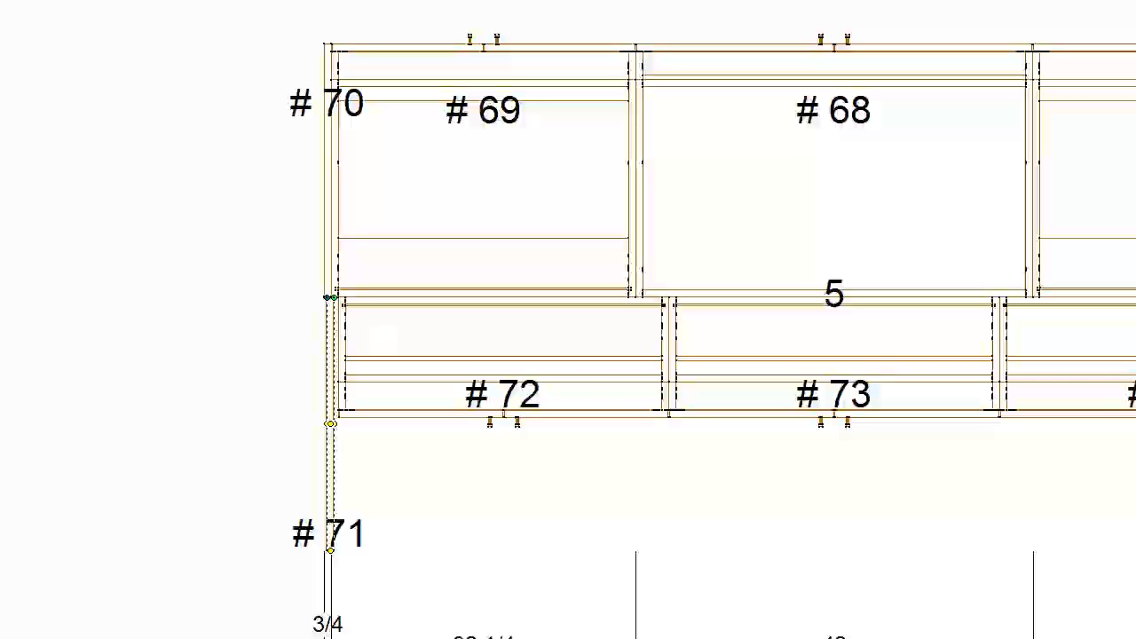
{"action": "key", "text": "Return"}
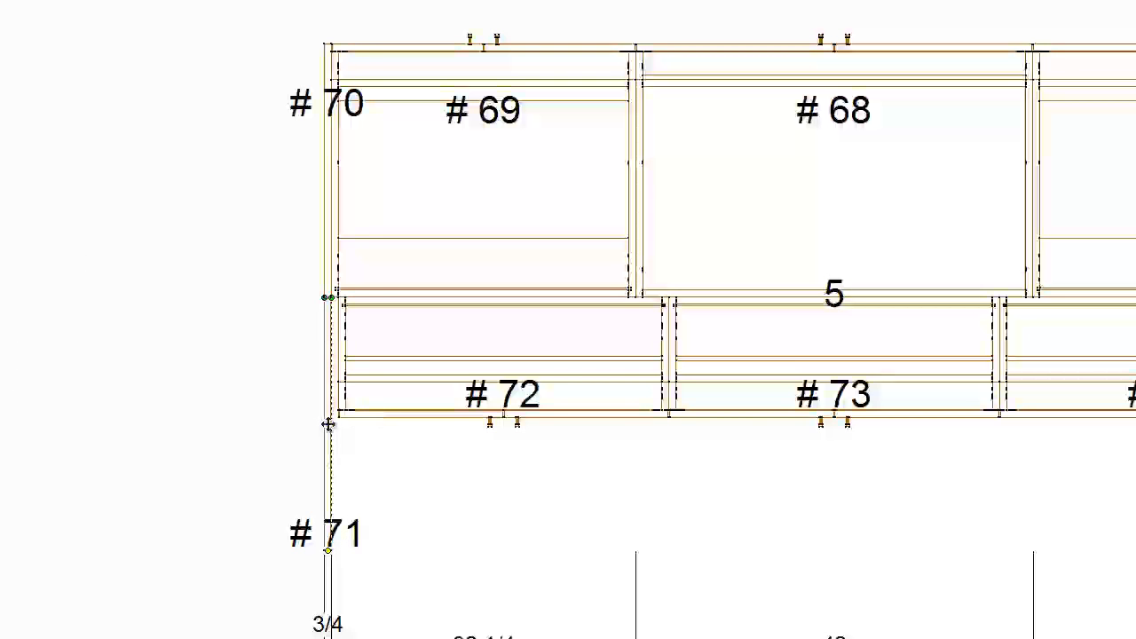
{"action": "left_click", "coordinate": [391, 457]}
{"action": "left_click", "coordinate": [330, 468]}
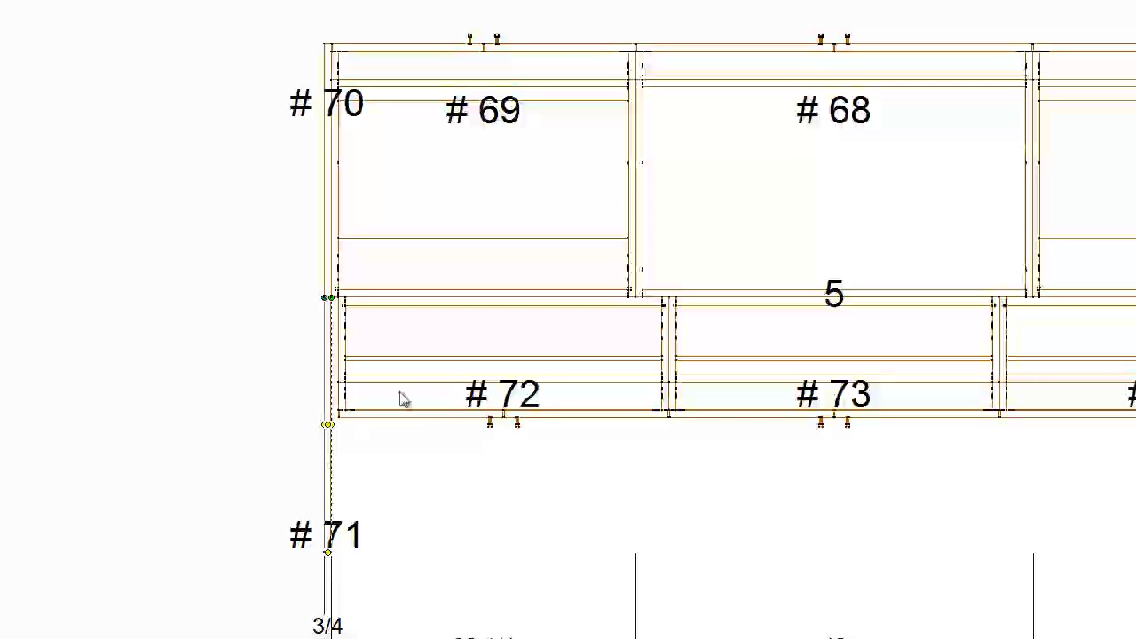
- Open the rear left end panel's section, duplicate its panel part against the inner face partway along the depth and shorten the copy
{"action": "double_click", "coordinate": [328, 381]}
{"action": "left_click", "coordinate": [118, 1]}
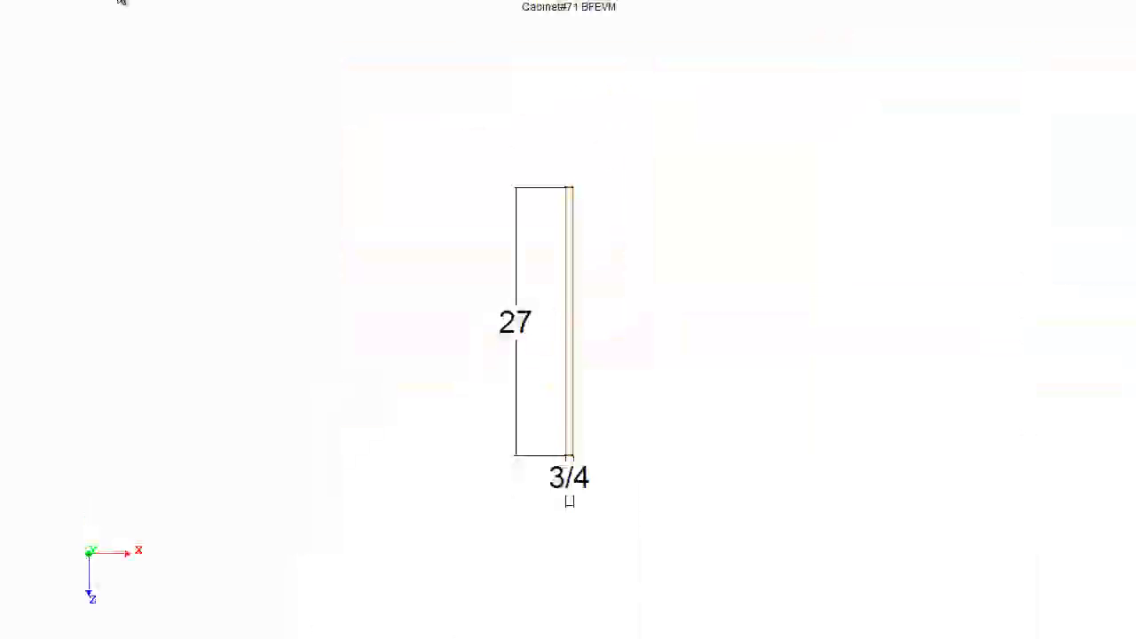
{"action": "right_click", "coordinate": [575, 394]}
{"action": "left_click", "coordinate": [576, 398]}
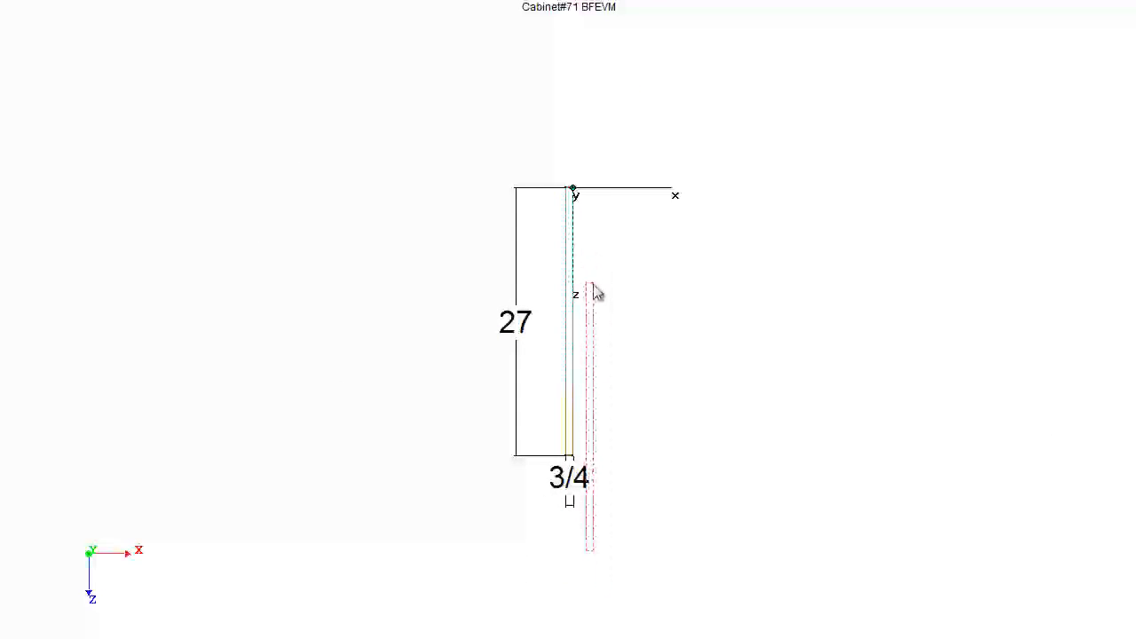
{"action": "left_click", "coordinate": [586, 324]}
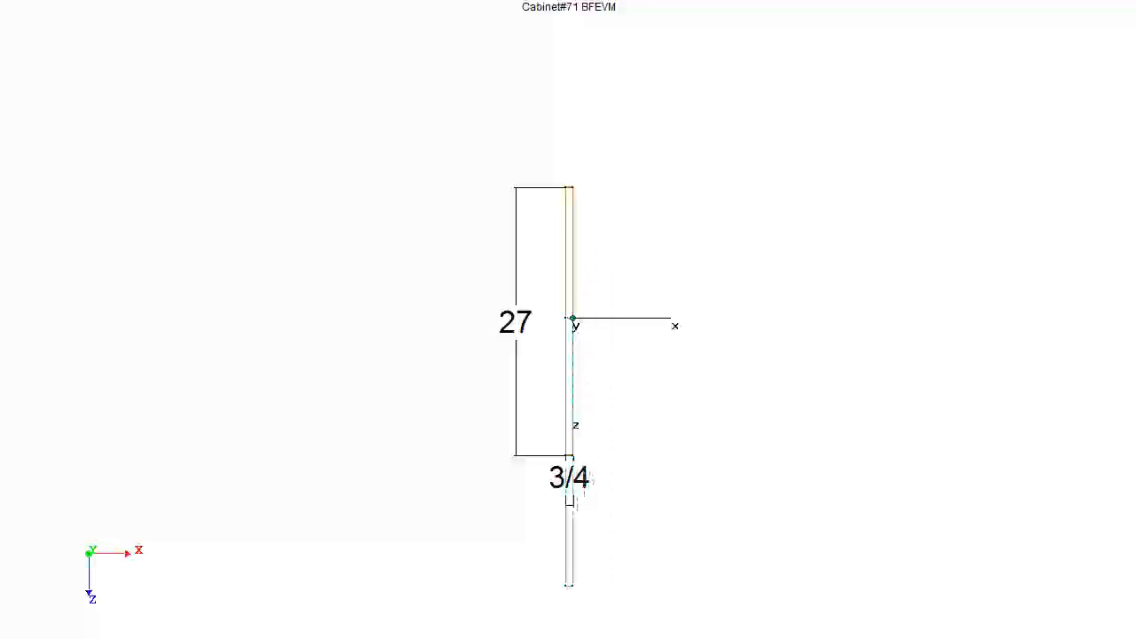
{"action": "key", "text": "Return"}
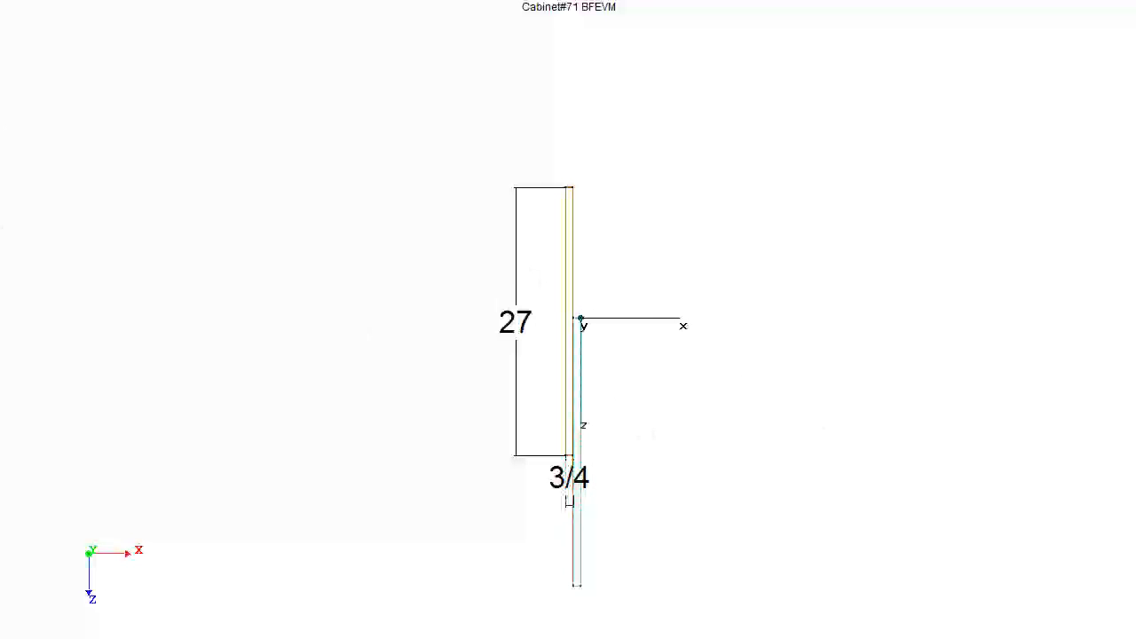
{"action": "key", "text": "Return"}
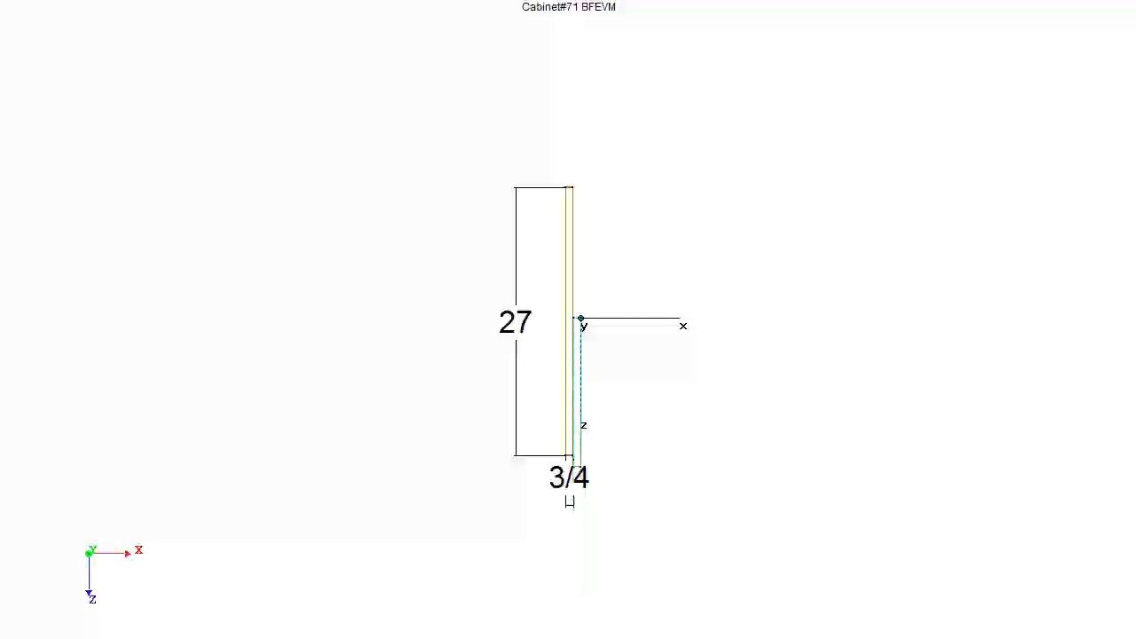
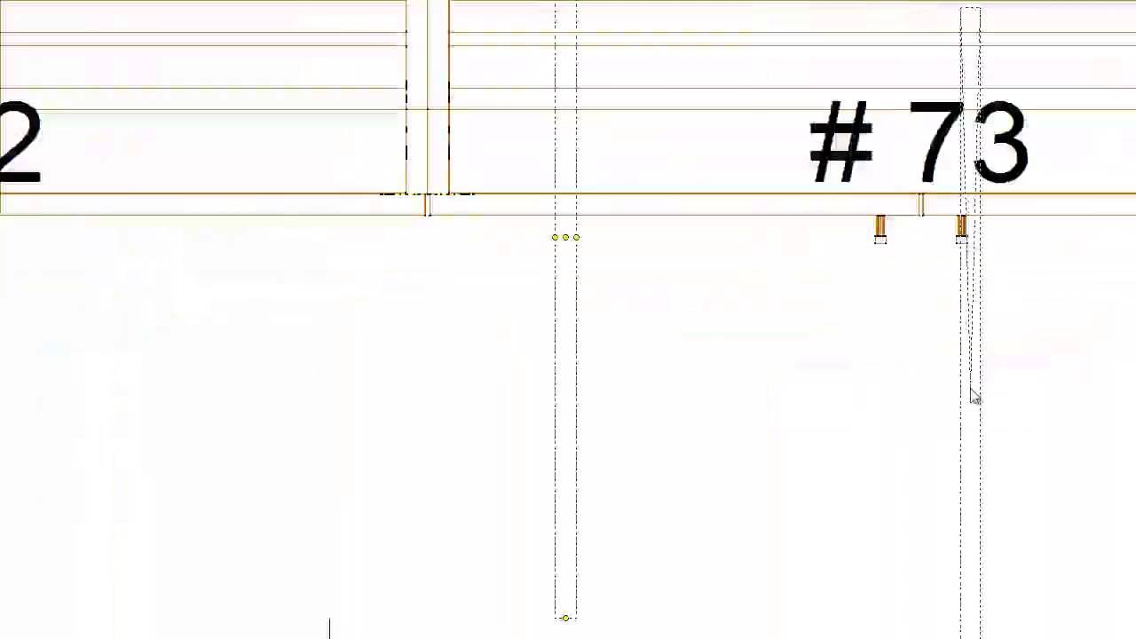
- Place the copied rear end panel against the right end of the rear island bases, in line with the front end panel
{"action": "middle_click", "coordinate": [972, 339]}
{"action": "middle_click", "coordinate": [953, 279]}
{"action": "middle_click", "coordinate": [951, 256]}
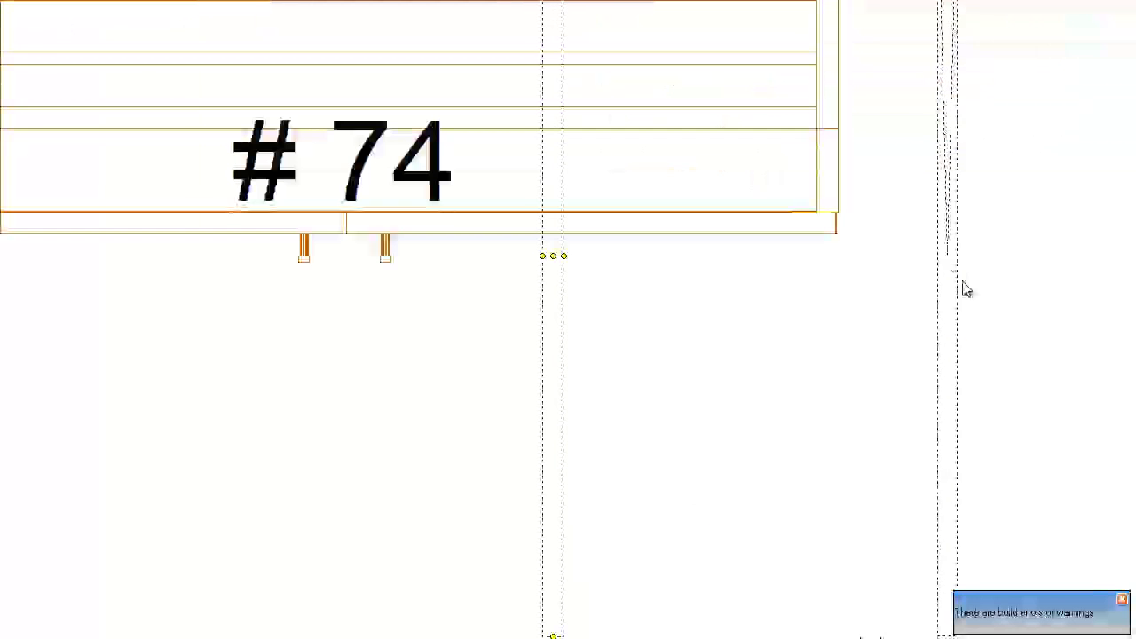
{"action": "left_click", "coordinate": [867, 324]}
{"action": "key", "text": "Escape"}
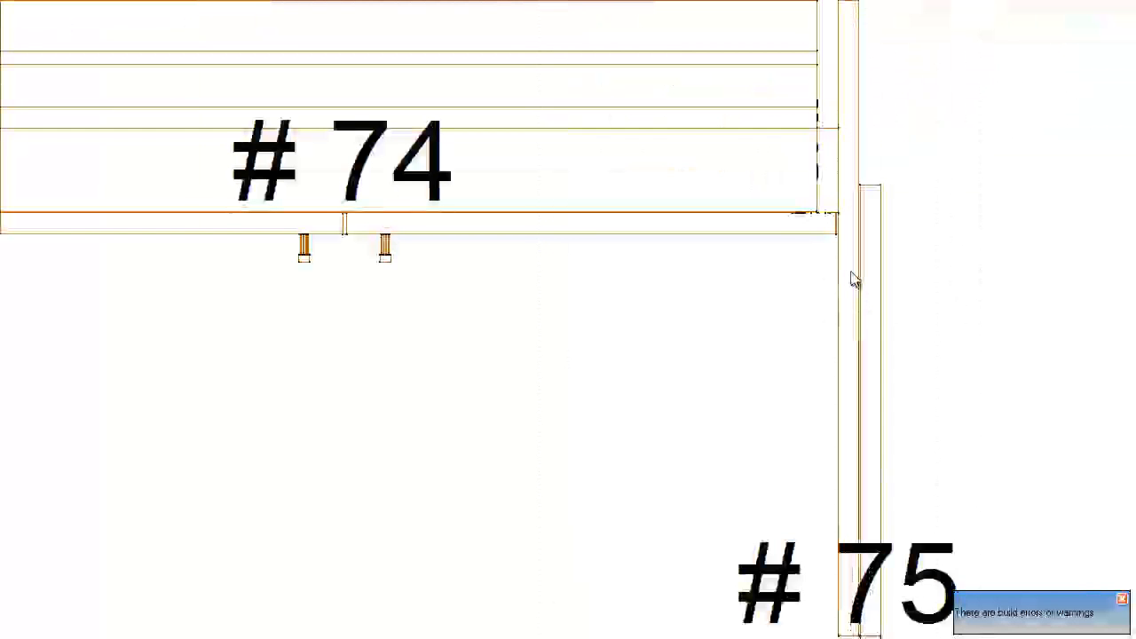
{"action": "left_click", "coordinate": [852, 274]}
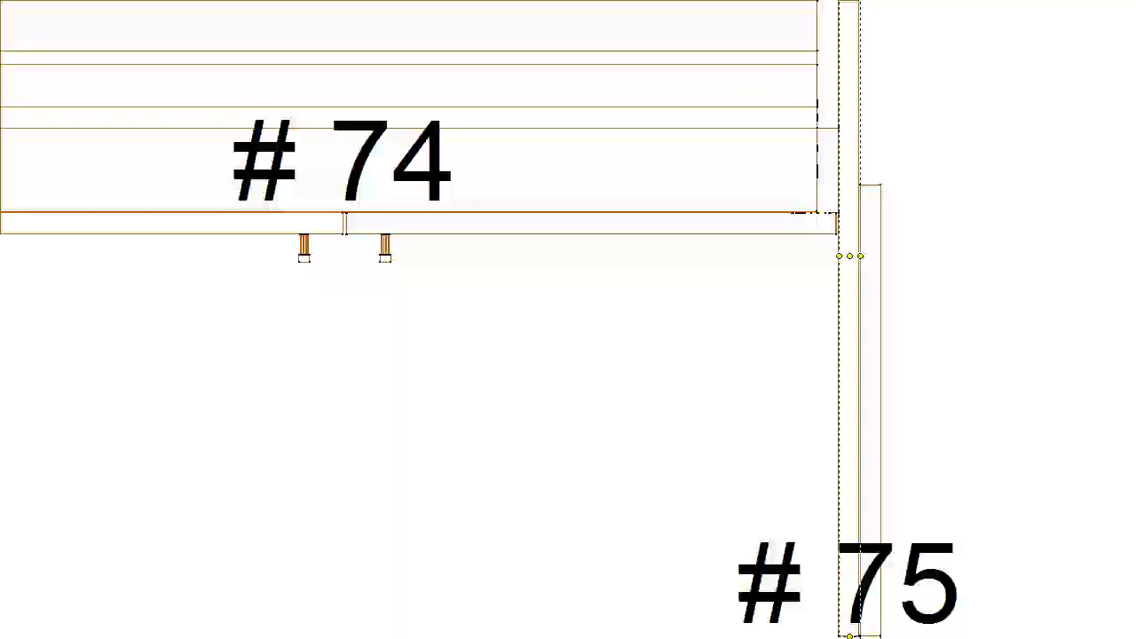
{"action": "key", "text": "Right"}
- Open the section of the island's rear right end panel and move its shortened part to the inner face
{"action": "double_click", "coordinate": [870, 211]}
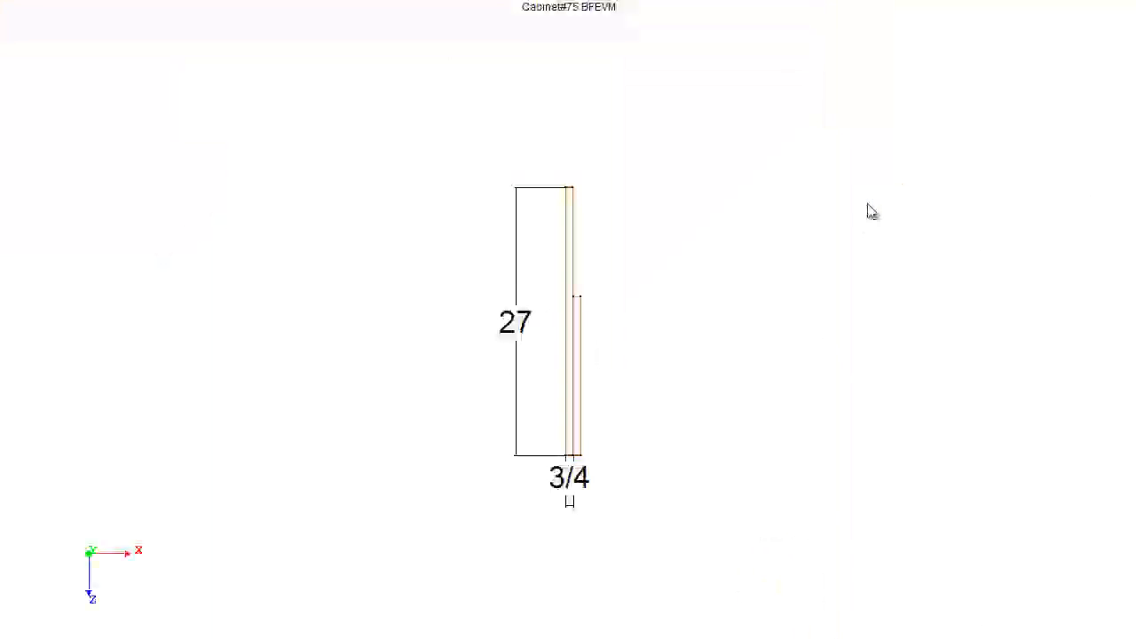
{"action": "left_click", "coordinate": [581, 311]}
{"action": "left_click_drag", "start_coordinate": [581, 310], "coordinate": [558, 310]}
{"action": "key", "text": "Right"}
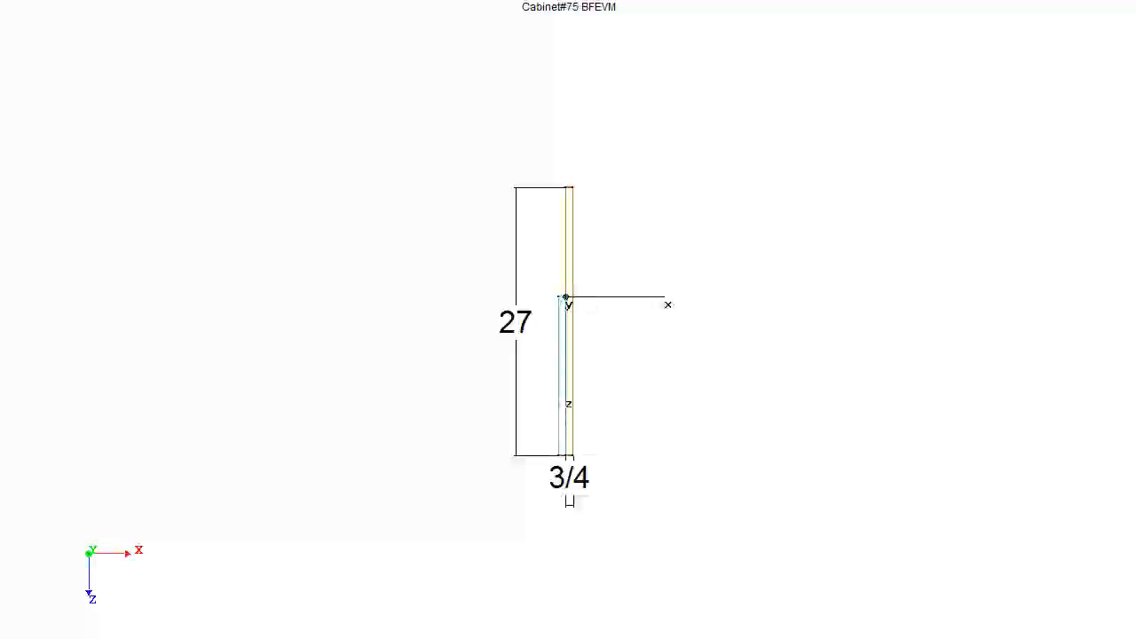
{"action": "left_click", "coordinate": [660, 395]}
{"action": "scroll", "coordinate": [593, 346], "scroll_direction": "up", "scroll_amount": 3}
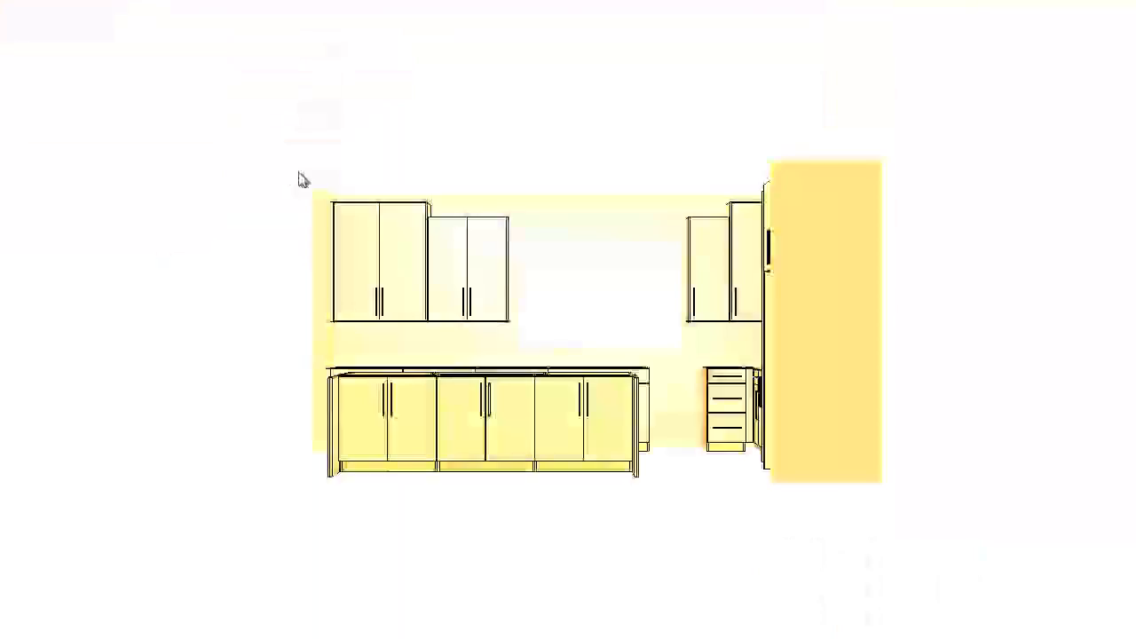
- Examine the island's rear bases and both extended end panels in the rendered 3D view
{"action": "mouse_move", "coordinate": [296, 178]}
{"action": "middle_mouse_down"}
{"action": "mouse_move", "coordinate": [515, 225]}
{"action": "mouse_move", "coordinate": [469, 336]}
{"action": "middle_mouse_up"}
{"action": "scroll", "coordinate": [634, 393], "scroll_direction": "up", "scroll_amount": 5}
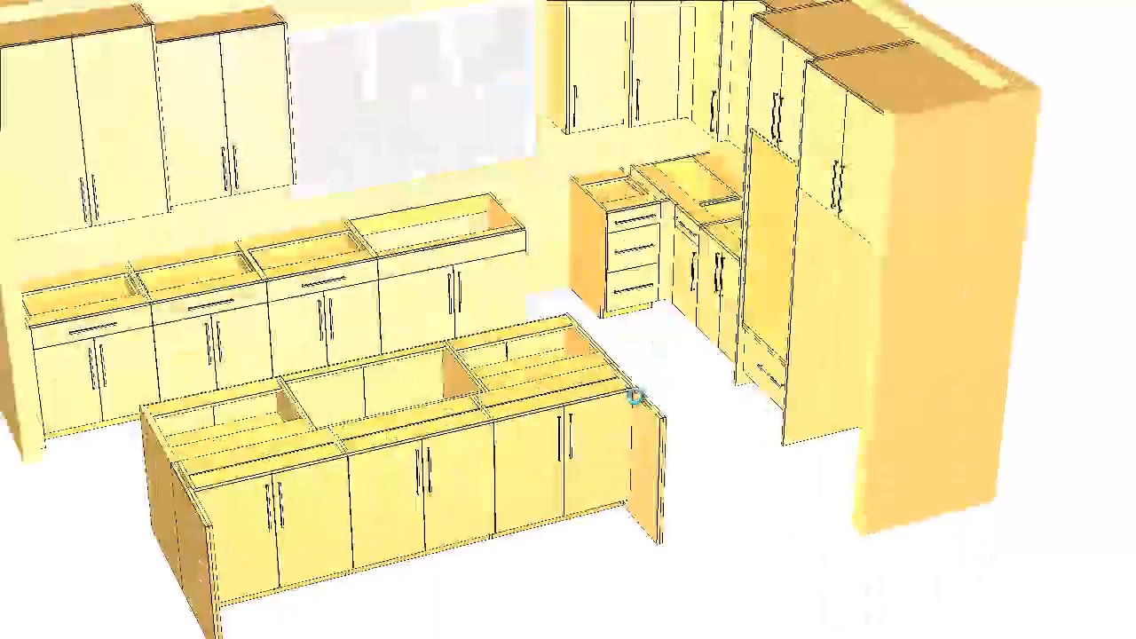
{"action": "scroll", "coordinate": [636, 396], "scroll_direction": "up", "scroll_amount": 6}
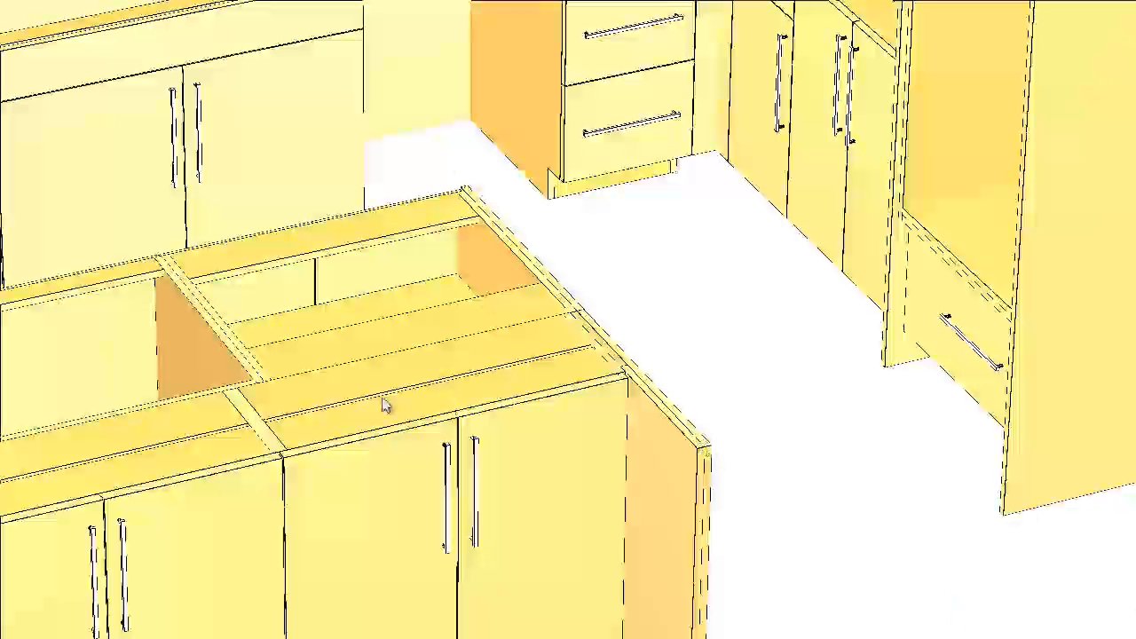
{"action": "mouse_move", "coordinate": [324, 254]}
{"action": "middle_mouse_down"}
{"action": "mouse_move", "coordinate": [499, 229]}
{"action": "mouse_move", "coordinate": [614, 181]}
{"action": "middle_mouse_up"}
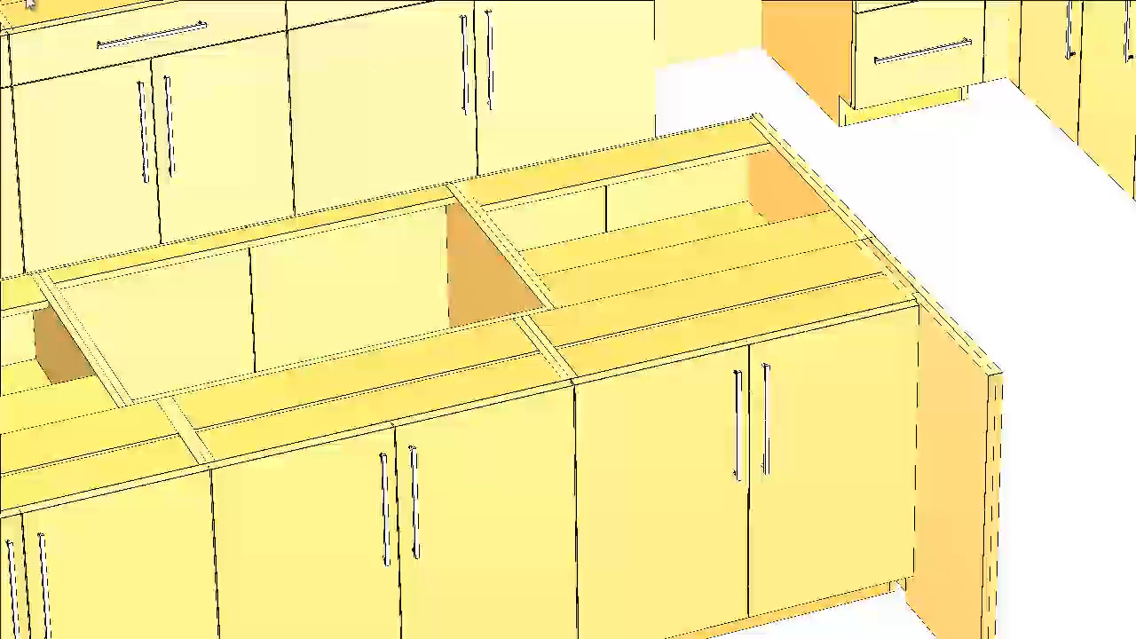
{"action": "mouse_move", "coordinate": [322, 336]}
{"action": "middle_mouse_down"}
{"action": "mouse_move", "coordinate": [515, 148]}
{"action": "mouse_move", "coordinate": [508, 175]}
{"action": "middle_mouse_up"}
{"action": "scroll", "coordinate": [508, 178], "scroll_direction": "down", "scroll_amount": 1}
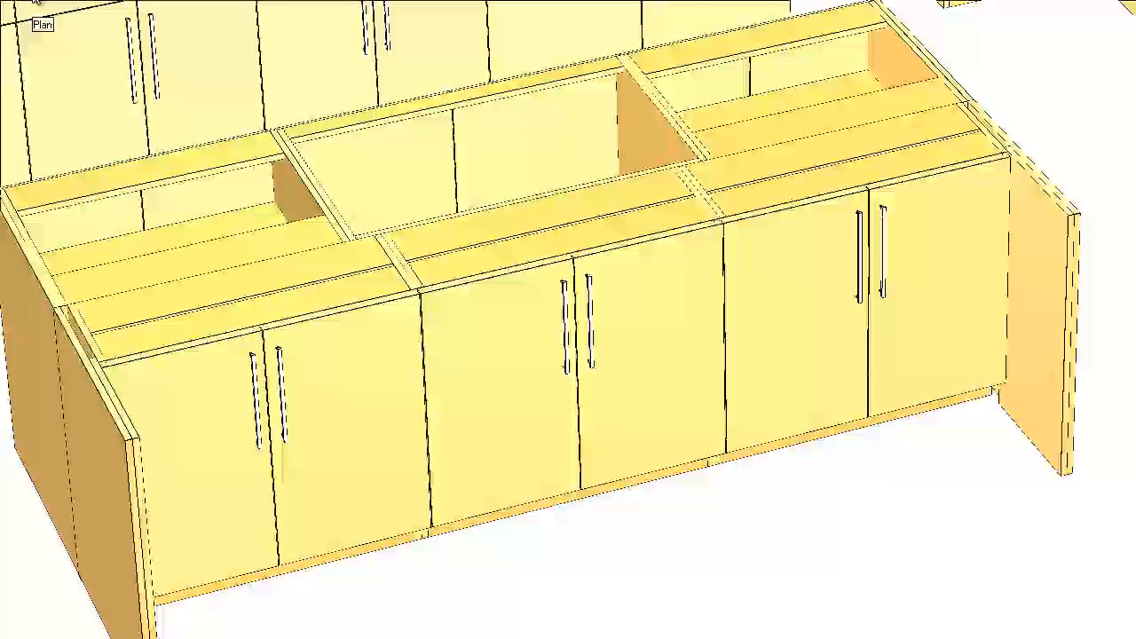
- Dimension in plan the aisle between the base cabinets along wall 2 and the island's front row
{"action": "left_click", "coordinate": [32, 3]}
{"action": "scroll", "coordinate": [470, 358], "scroll_direction": "down", "scroll_amount": 4}
{"action": "scroll", "coordinate": [471, 355], "scroll_direction": "down", "scroll_amount": 4}
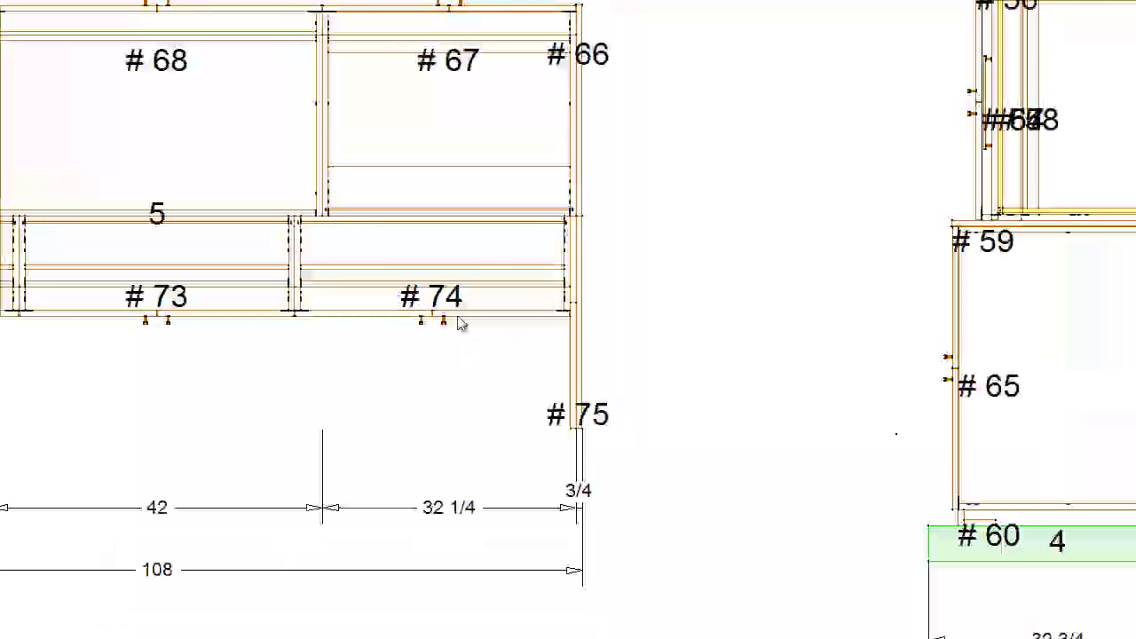
{"action": "middle_click", "coordinate": [458, 317]}
{"action": "middle_click", "coordinate": [487, 47]}
{"action": "scroll", "coordinate": [475, 132], "scroll_direction": "down", "scroll_amount": 1}
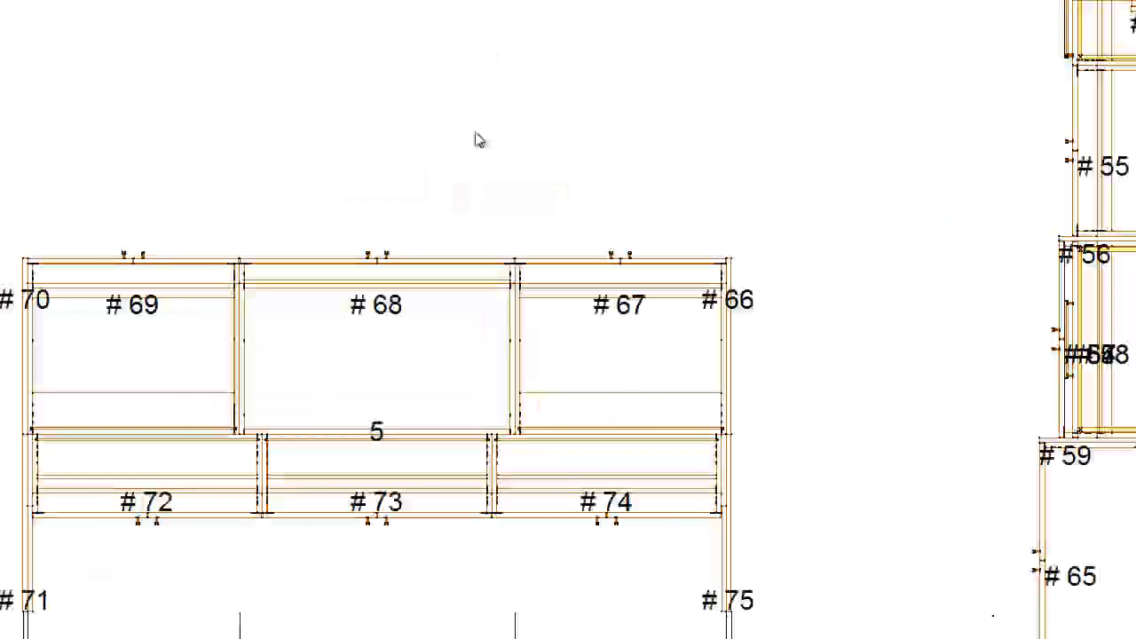
{"action": "scroll", "coordinate": [477, 139], "scroll_direction": "down", "scroll_amount": 1}
{"action": "middle_click", "coordinate": [527, 110]}
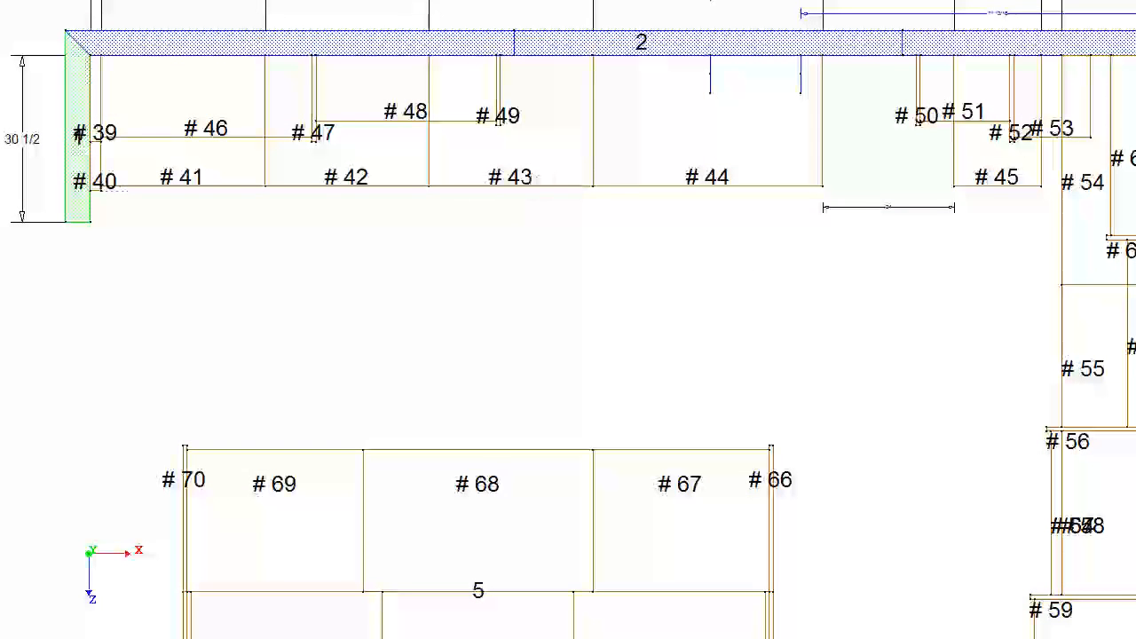
{"action": "left_click", "coordinate": [596, 185]}
{"action": "left_click", "coordinate": [604, 449]}
{"action": "left_click", "coordinate": [551, 307]}
{"action": "scroll", "coordinate": [551, 310], "scroll_direction": "up", "scroll_amount": 5}
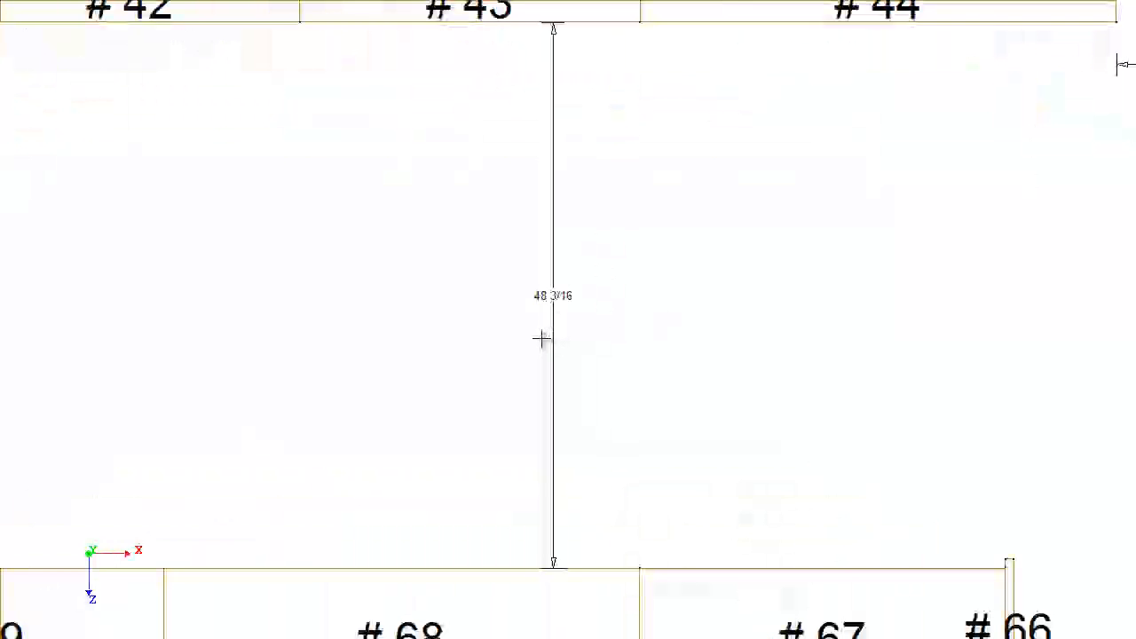
- Dimension the horizontal clearance between the island's right end panel and the tall panel #59 on wall 3
{"action": "scroll", "coordinate": [550, 312], "scroll_direction": "down", "scroll_amount": 2}
{"action": "middle_click_drag", "start_coordinate": [826, 442], "coordinate": [459, 233]}
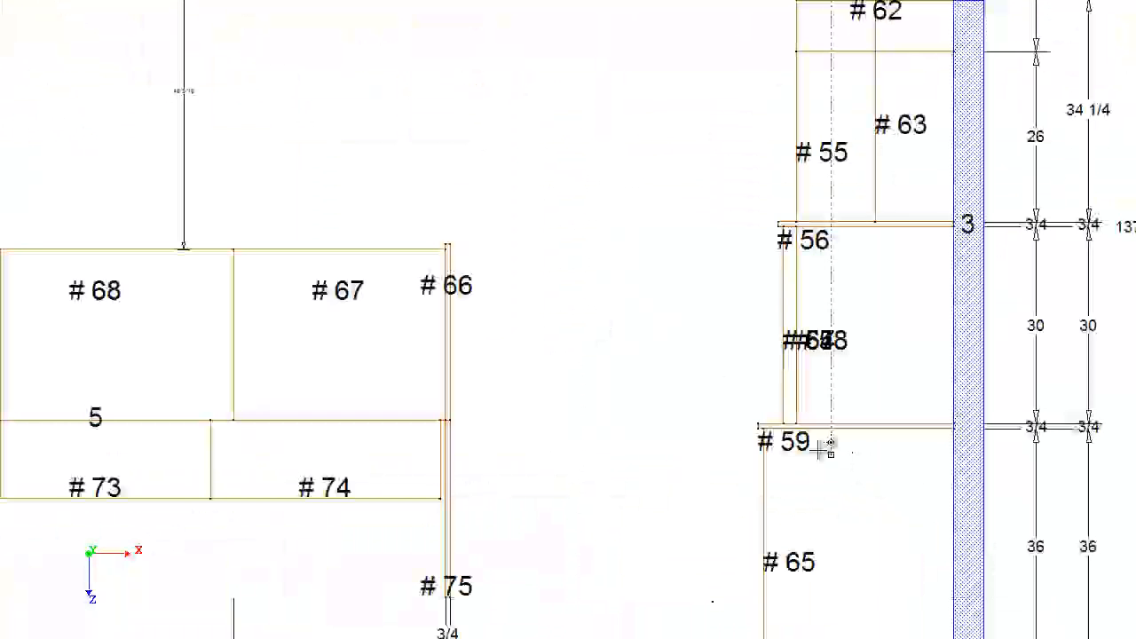
{"action": "left_click", "coordinate": [762, 426]}
{"action": "left_click", "coordinate": [450, 419]}
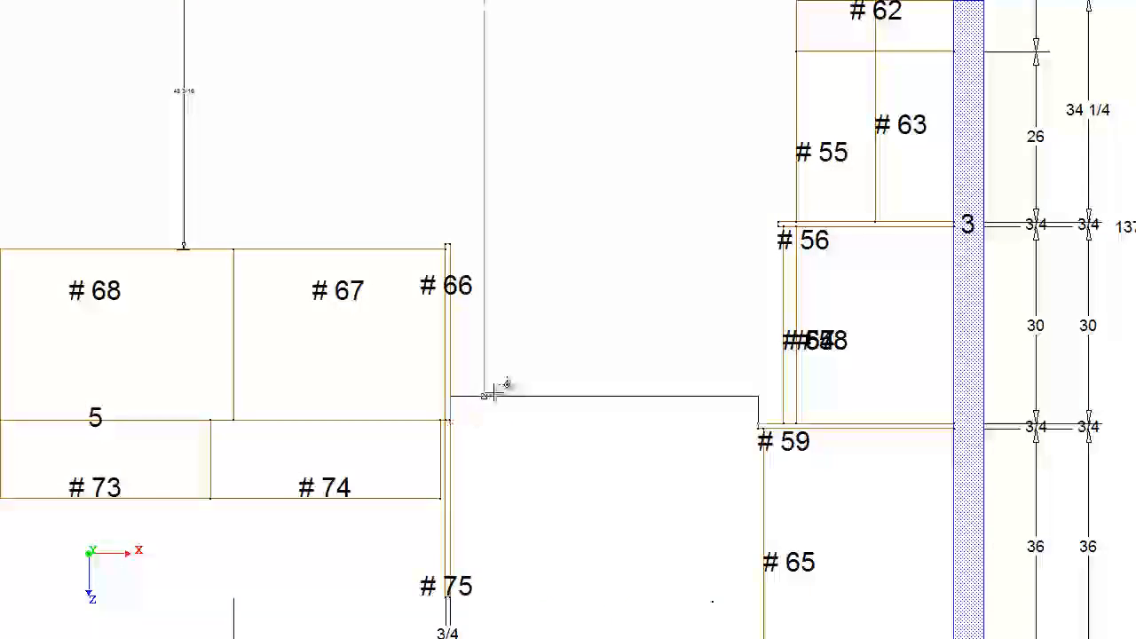
{"action": "left_click", "coordinate": [502, 384]}
{"action": "scroll", "coordinate": [573, 402], "scroll_direction": "up", "scroll_amount": 2}
{"action": "scroll", "coordinate": [573, 403], "scroll_direction": "down", "scroll_amount": 2}
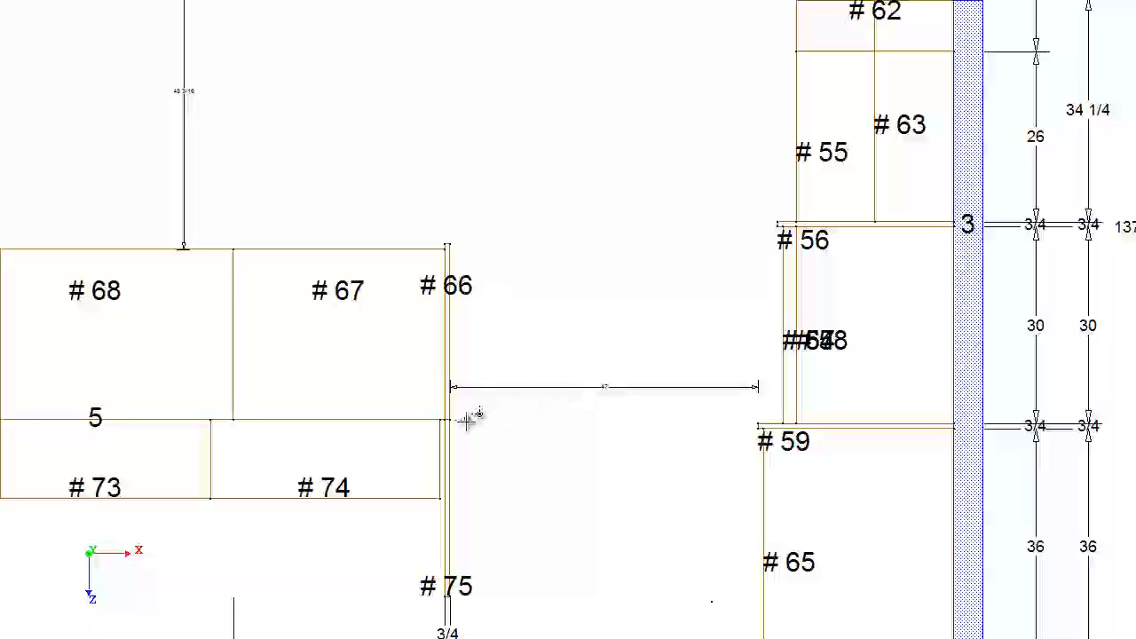
- Review the island's position, aisle clearances and rear overhang in the dimensioned floor plan
{"action": "scroll", "coordinate": [471, 414], "scroll_direction": "down", "scroll_amount": 3}
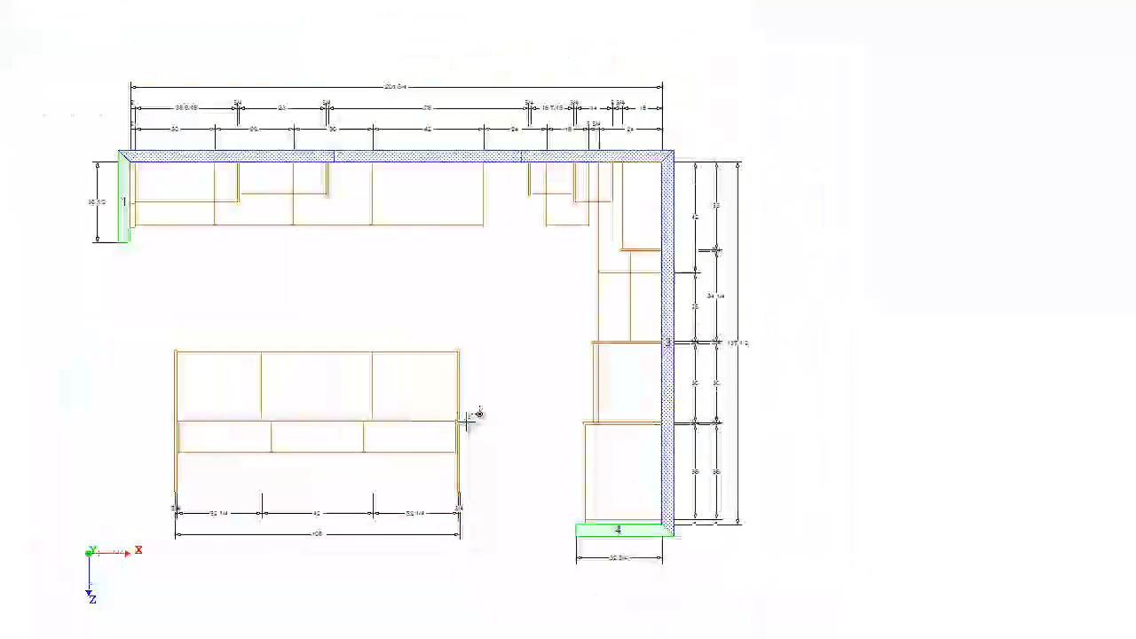
{"action": "scroll", "coordinate": [304, 456], "scroll_direction": "up", "scroll_amount": 3}
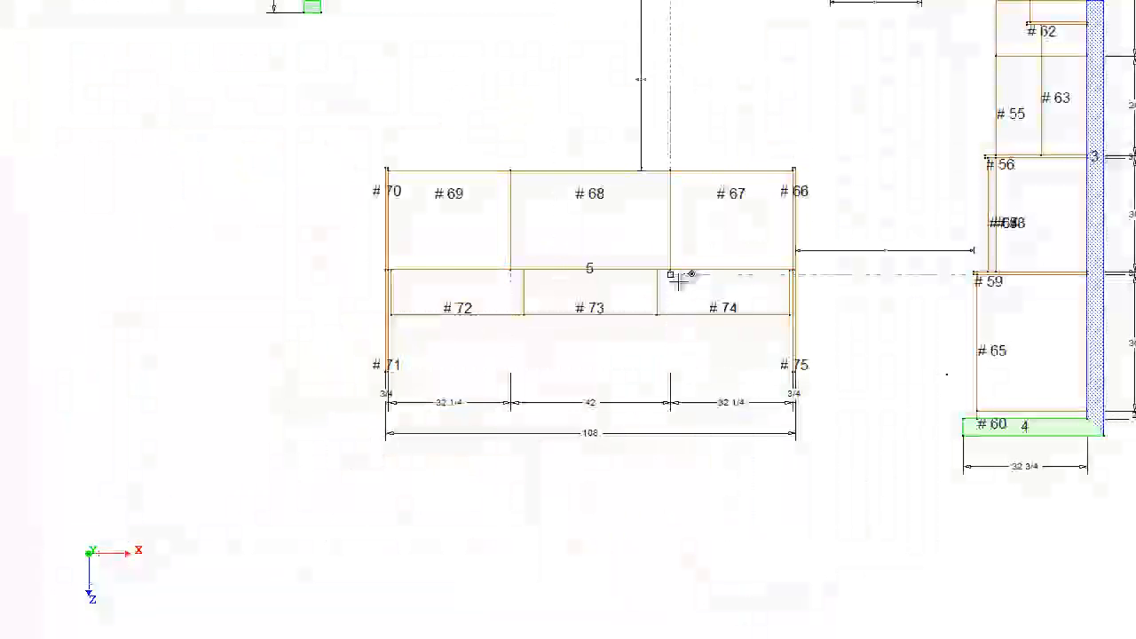
{"action": "middle_click_drag", "start_coordinate": [724, 260], "coordinate": [627, 292]}
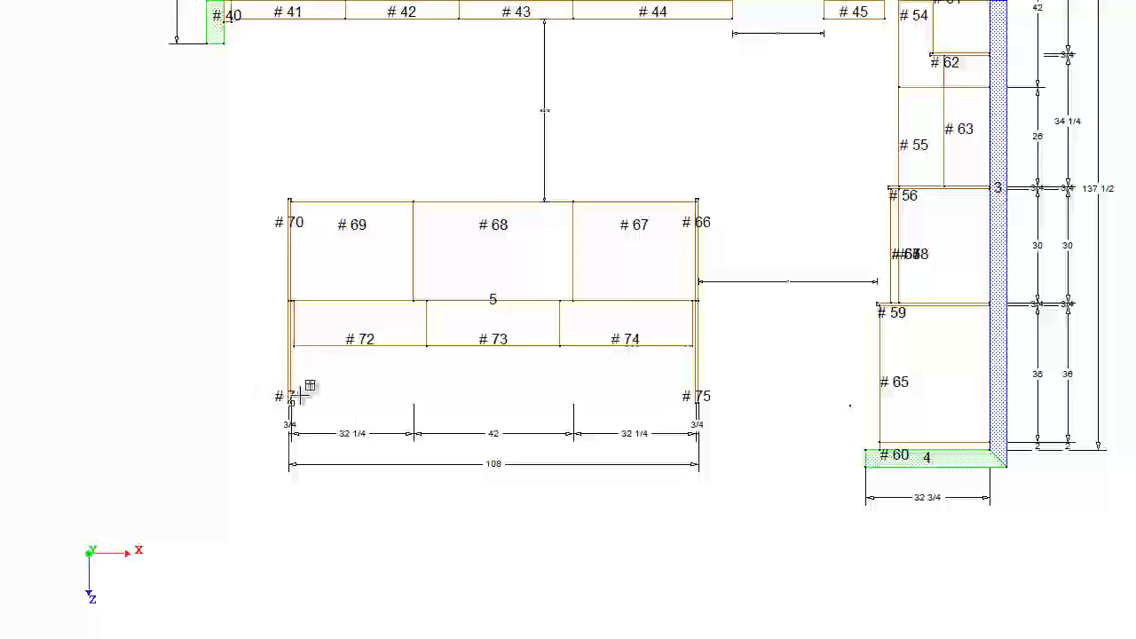
{"action": "left_click", "coordinate": [295, 346]}
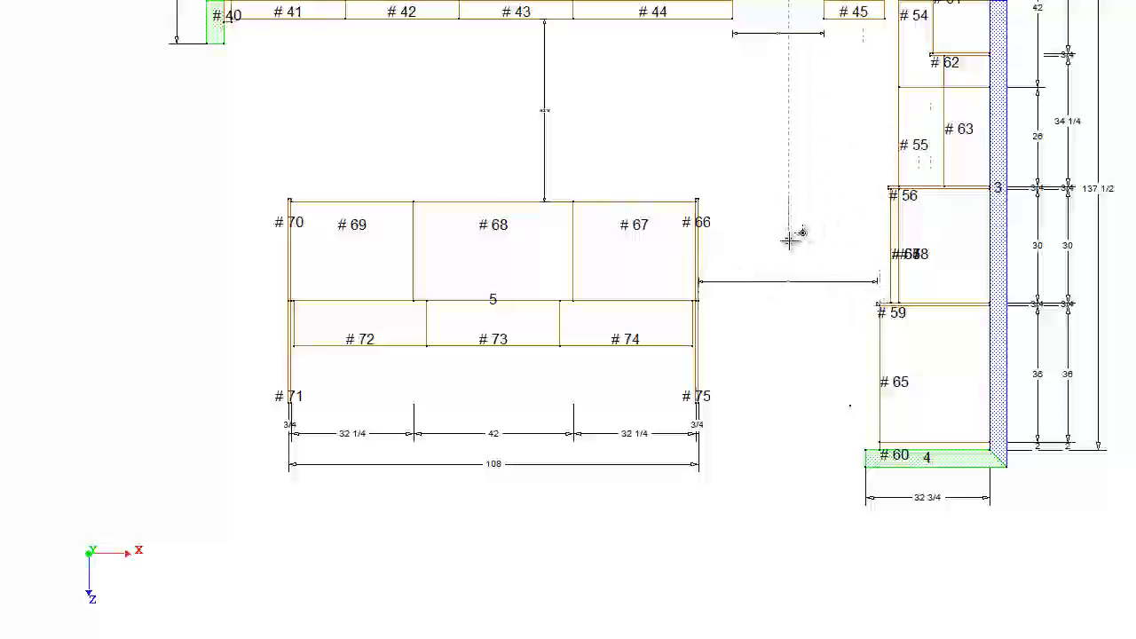
{"action": "scroll", "coordinate": [888, 233], "scroll_direction": "up", "scroll_amount": 3}
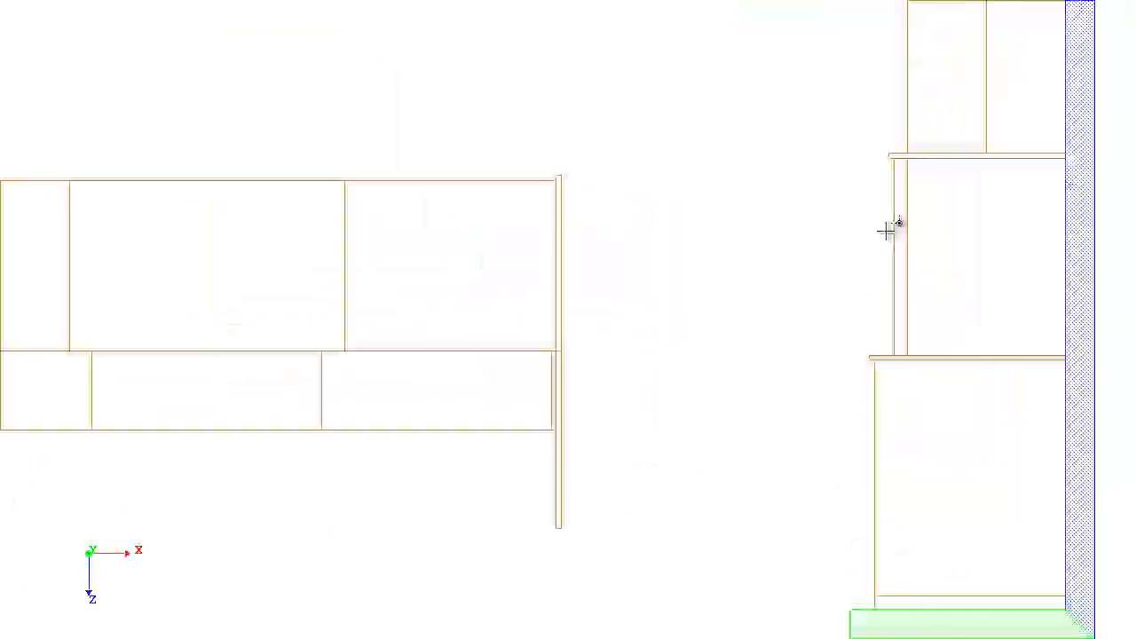
{"action": "scroll", "coordinate": [888, 233], "scroll_direction": "up", "scroll_amount": 1}
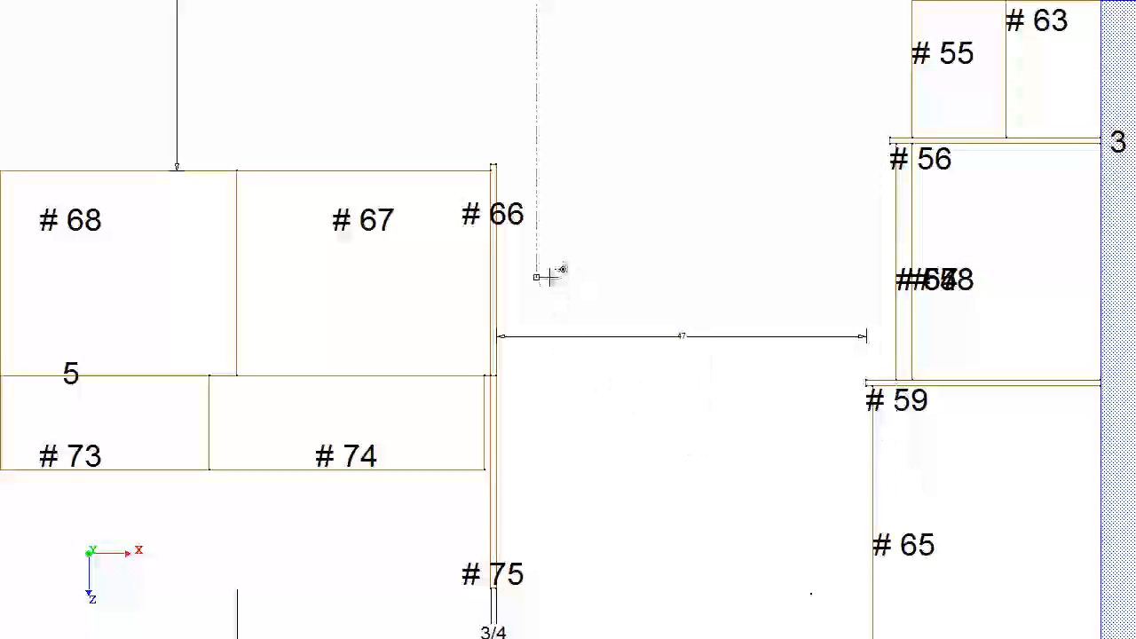
{"action": "scroll", "coordinate": [549, 277], "scroll_direction": "down", "scroll_amount": 3}
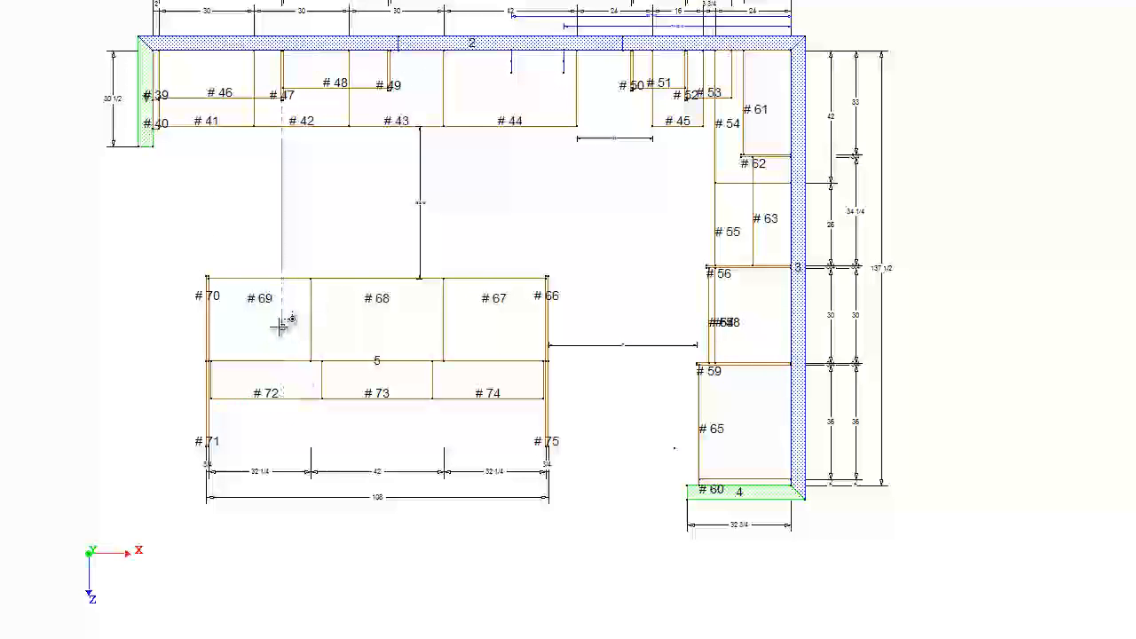
{"action": "scroll", "coordinate": [278, 326], "scroll_direction": "up", "scroll_amount": 6}
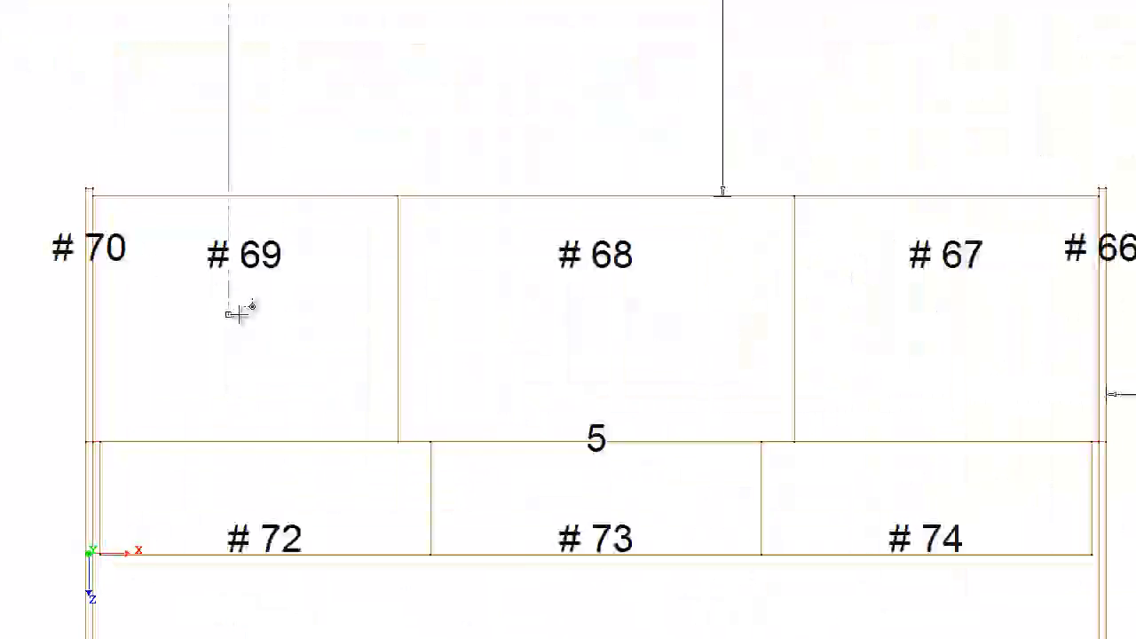
{"action": "scroll", "coordinate": [237, 313], "scroll_direction": "down", "scroll_amount": 5}
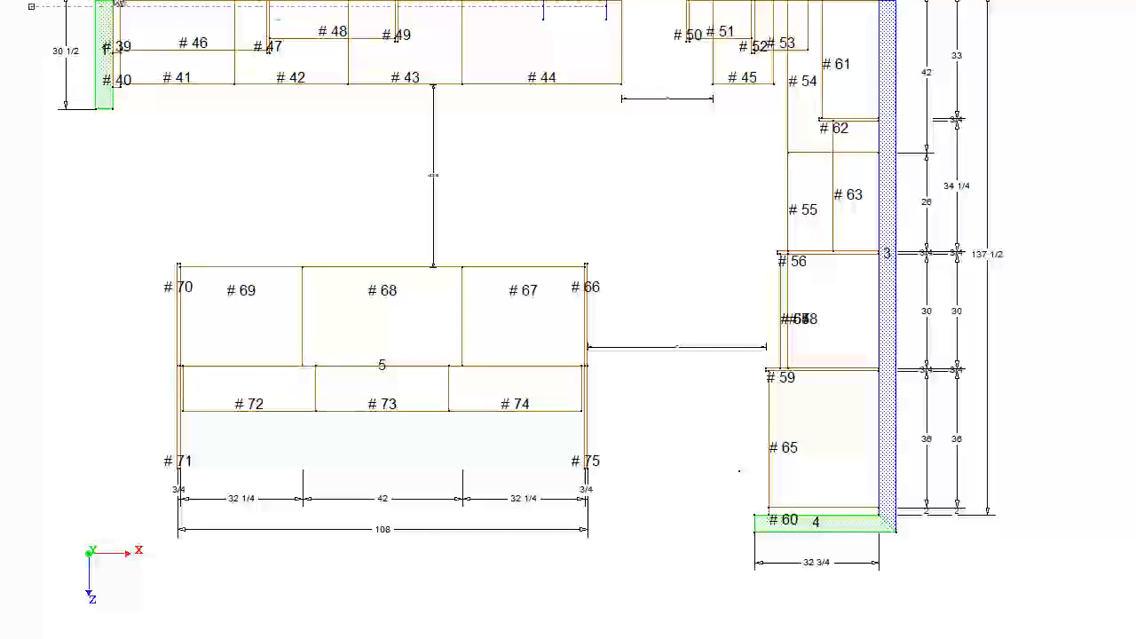
- Check the island's rear elevation and examine the whole kitchen in rendered 3D
{"action": "left_click", "coordinate": [114, 2]}
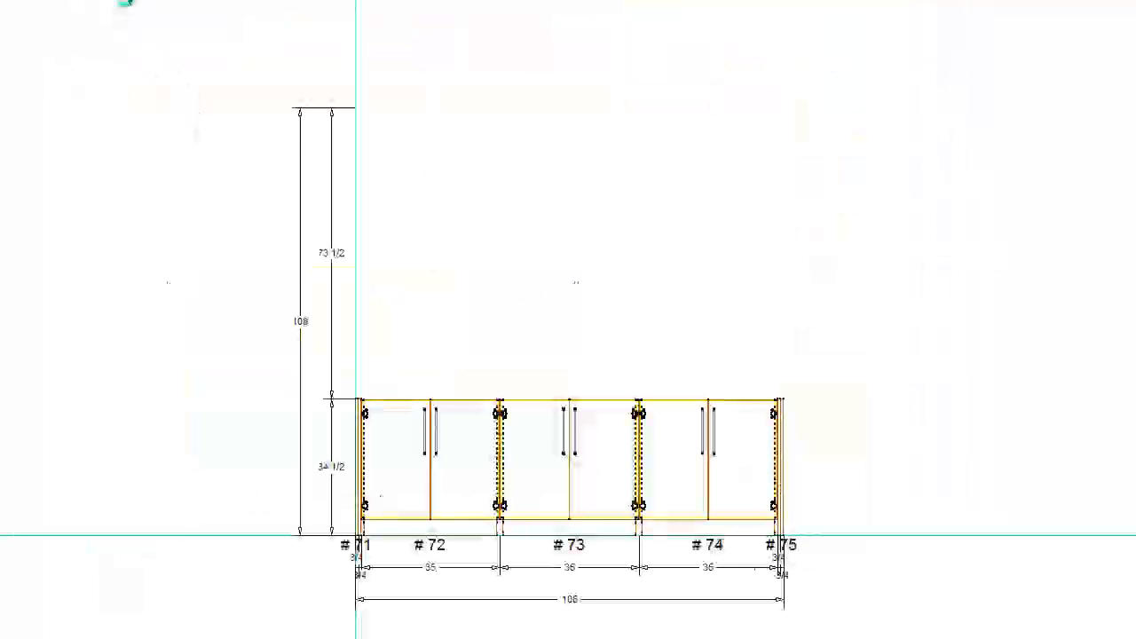
{"action": "left_click", "coordinate": [125, 2]}
{"action": "middle_click_drag", "start_coordinate": [129, 55], "coordinate": [147, 17]}
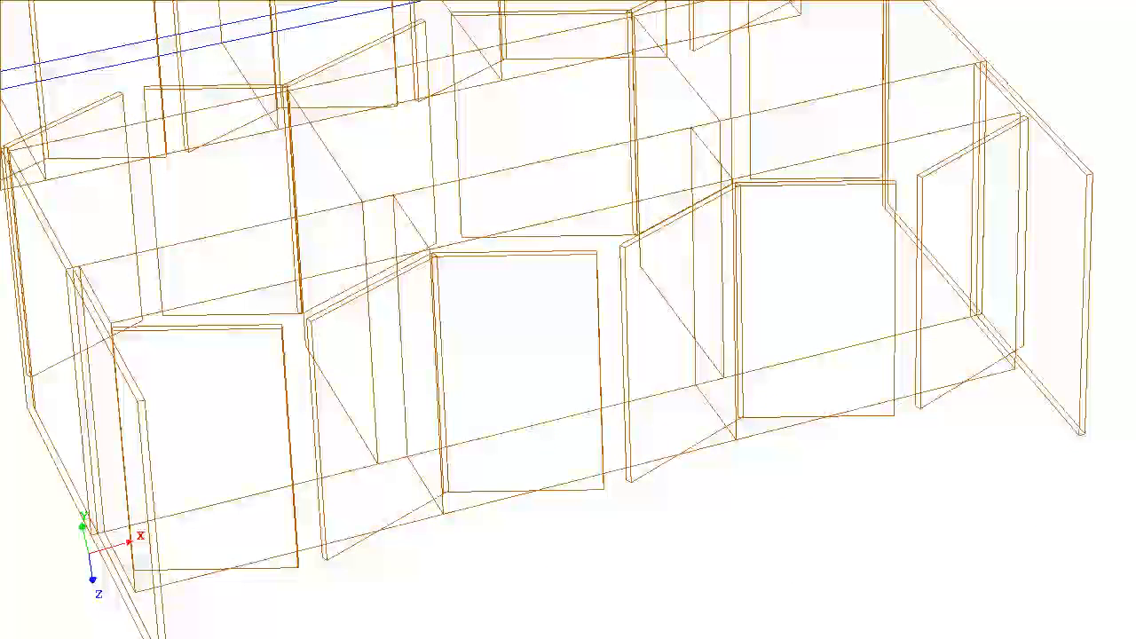
{"action": "left_click", "coordinate": [142, 2]}
{"action": "mouse_move", "coordinate": [177, 161]}
{"action": "middle_mouse_down"}
{"action": "mouse_move", "coordinate": [616, 221]}
{"action": "mouse_move", "coordinate": [627, 297]}
{"action": "mouse_move", "coordinate": [511, 345]}
{"action": "middle_mouse_up"}
{"action": "scroll", "coordinate": [460, 406], "scroll_direction": "up", "scroll_amount": 5}
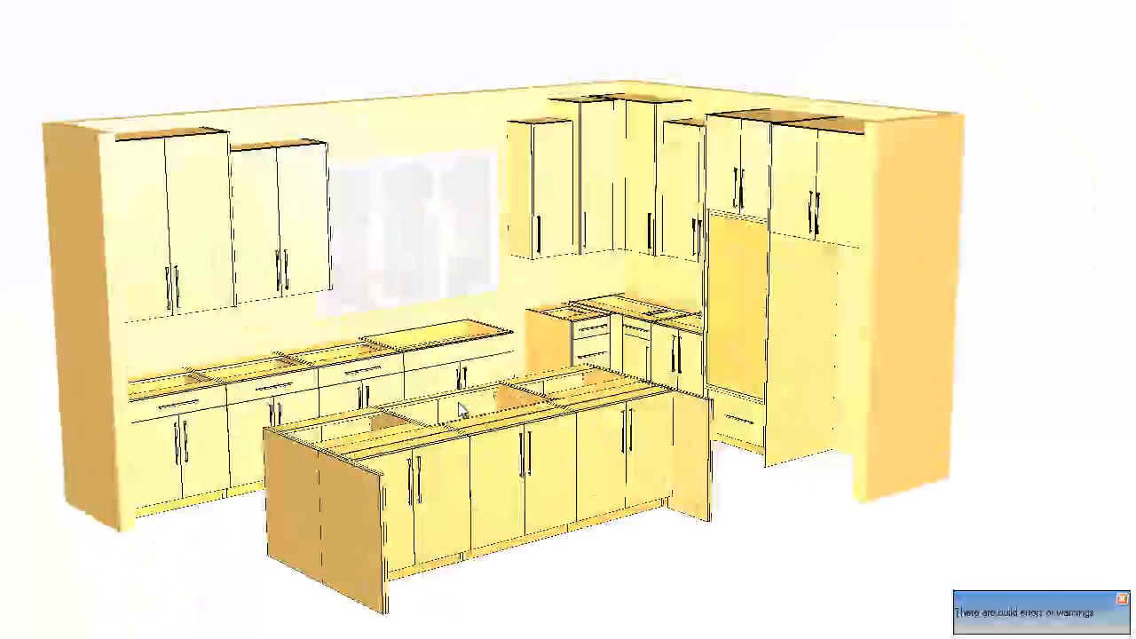
{"action": "scroll", "coordinate": [461, 403], "scroll_direction": "down", "scroll_amount": 5}
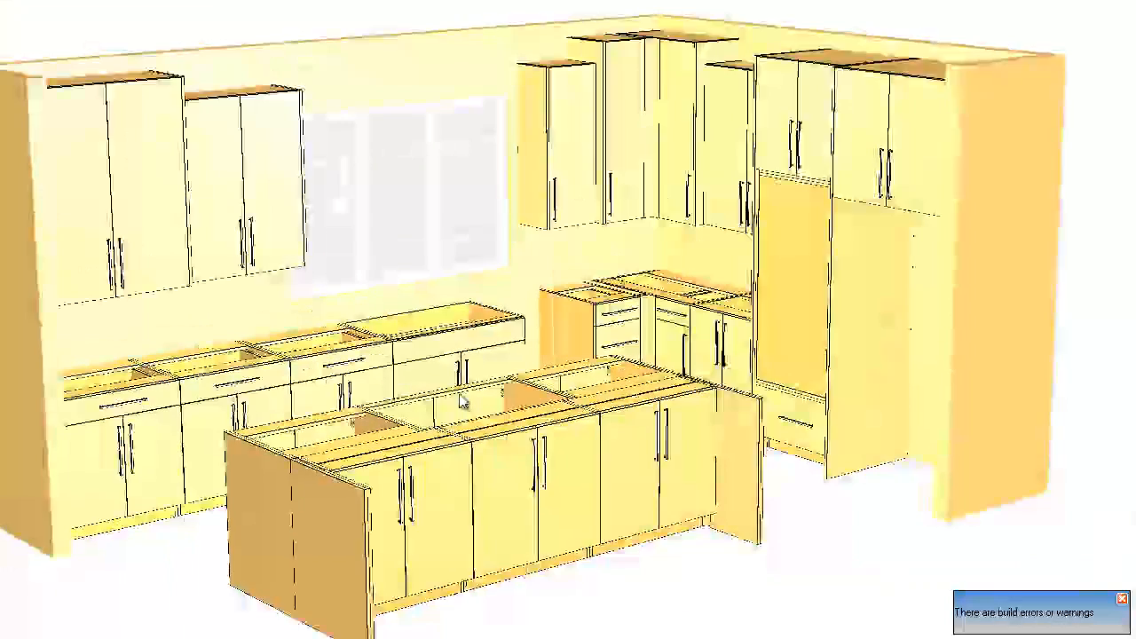